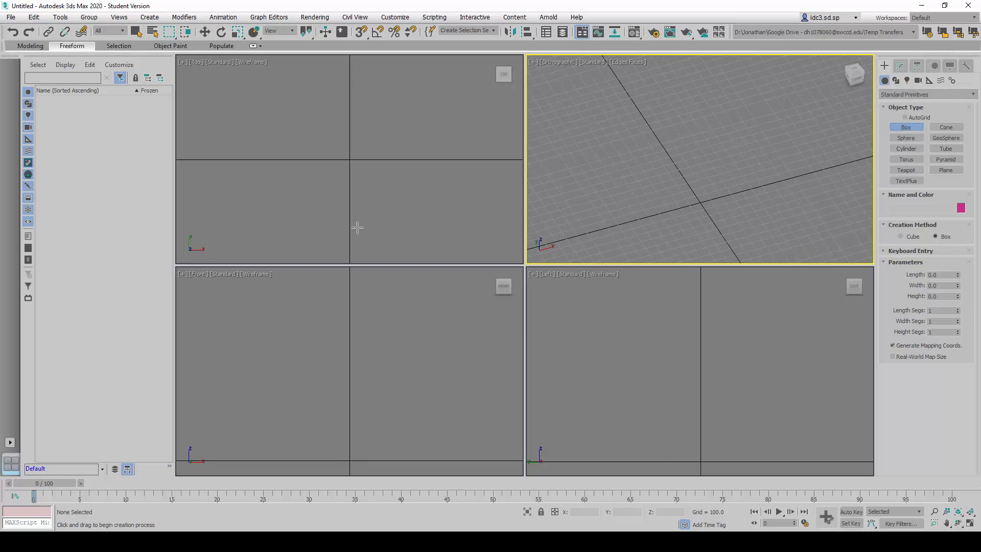
- Draw a box about 507 long, 552 wide and 464 high around the origin in the Top view
{"action": "left_click_drag", "start_coordinate": [302, 118], "coordinate": [330, 161]}
{"action": "left_click_drag", "start_coordinate": [364, 201], "coordinate": [401, 209]}
{"action": "left_click", "coordinate": [415, 125]}
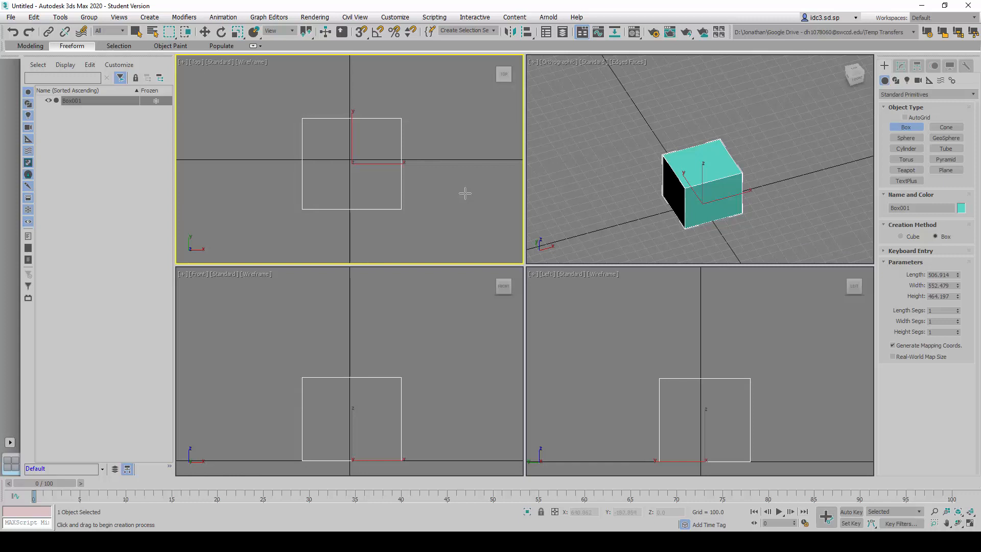
- Set the box's length, width and height to 450 each
{"action": "left_click", "coordinate": [943, 274]}
{"action": "type", "text": "450"}
{"action": "key", "text": "Tab"}
{"action": "type", "text": "450"}
{"action": "key", "text": "Tab"}
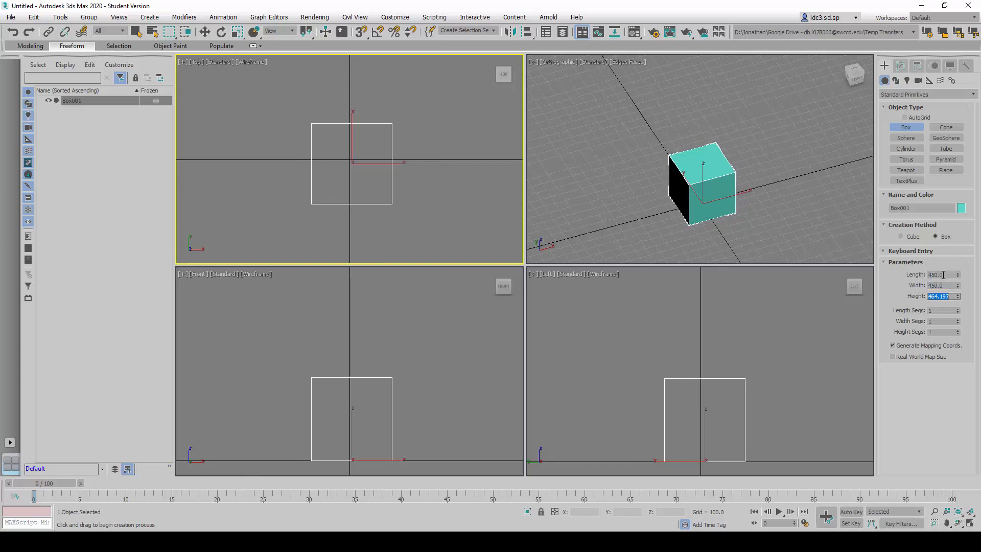
{"action": "type", "text": "450"}
{"action": "key", "text": "Return"}
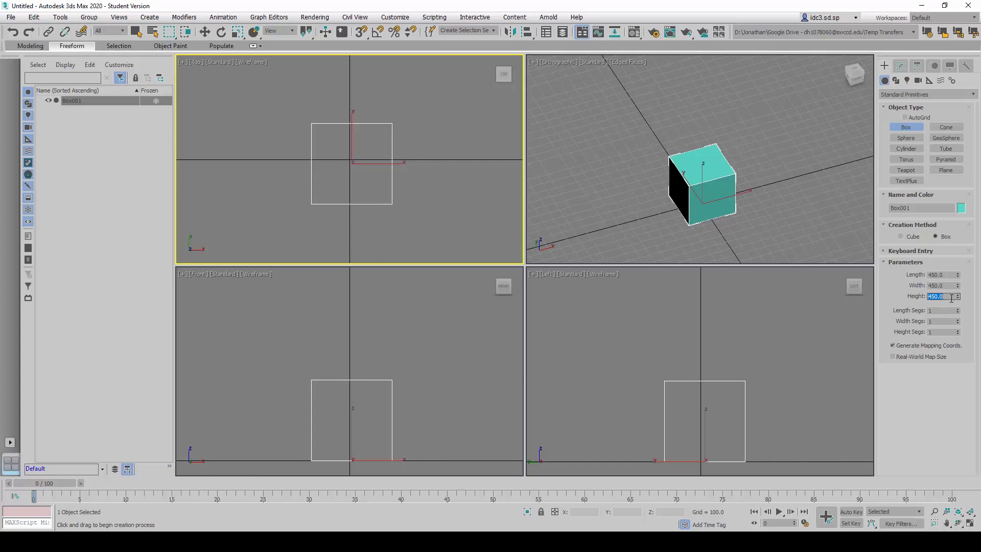
- Increase the box's height to 600
{"action": "left_click_drag", "start_coordinate": [958, 296], "coordinate": [907, 300]}
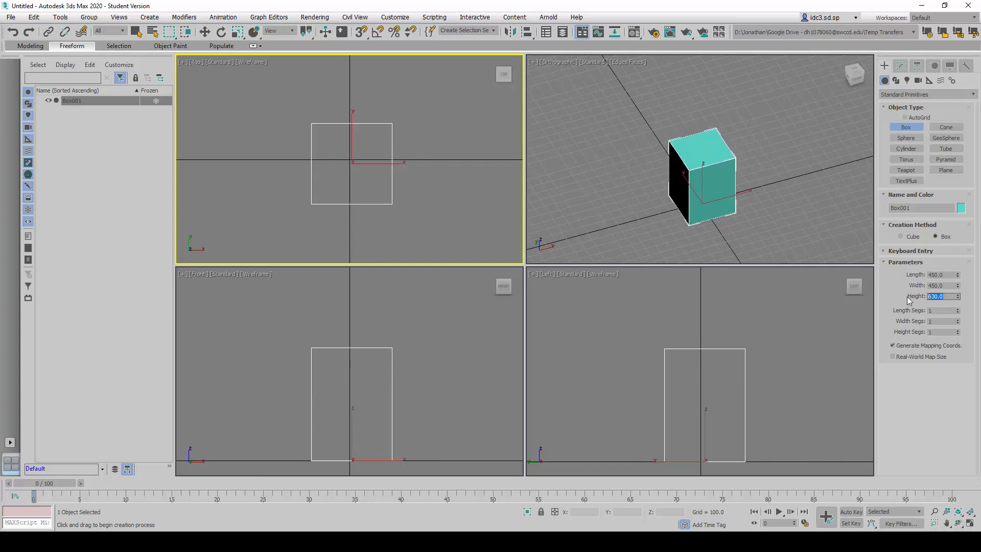
{"action": "type", "text": "600"}
{"action": "key", "text": "Return"}
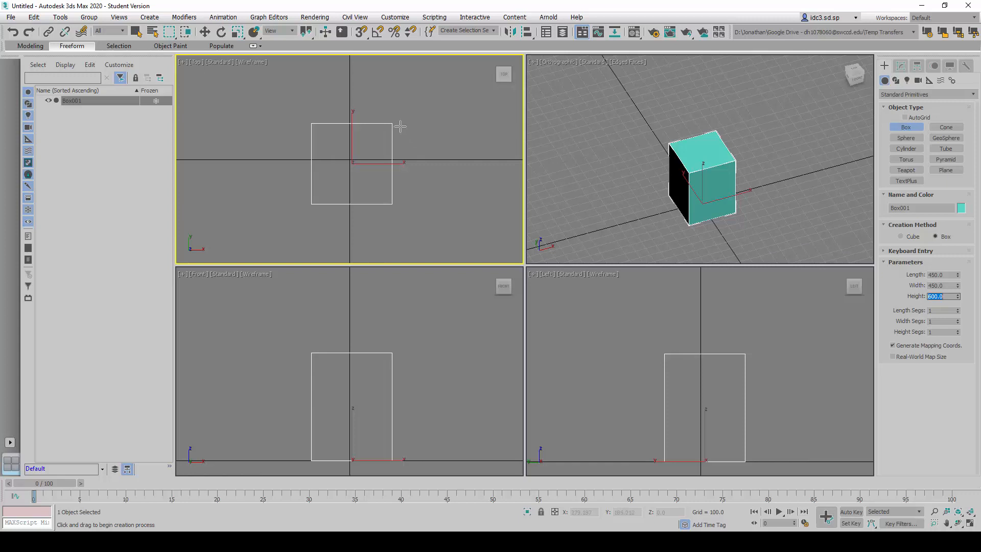
- Move the box to the world origin by entering absolute coordinates X 0, Y 0 and Z 0
{"action": "left_click", "coordinate": [205, 32]}
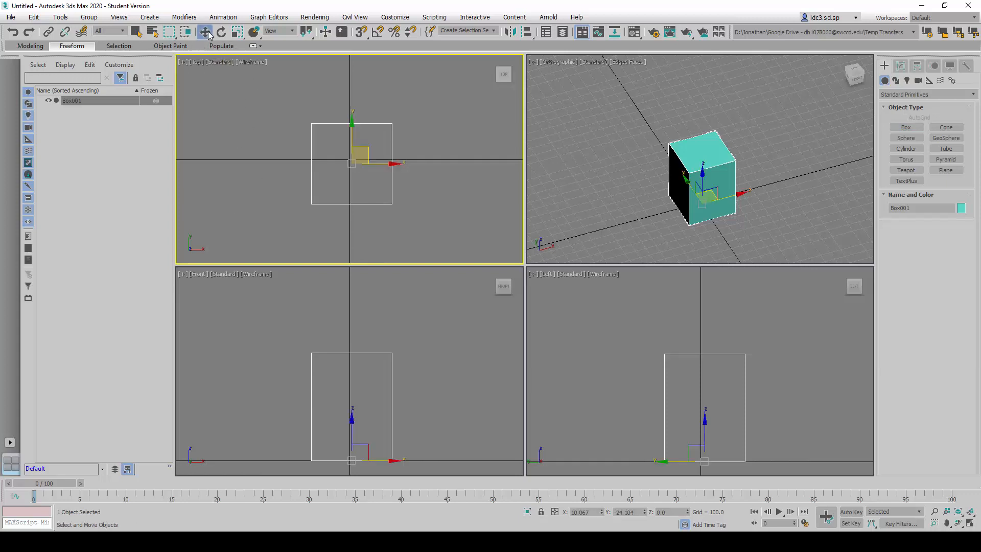
{"action": "right_click", "coordinate": [205, 32]}
{"action": "left_click_drag", "start_coordinate": [143, 246], "coordinate": [512, 243]}
{"action": "left_click", "coordinate": [483, 267]}
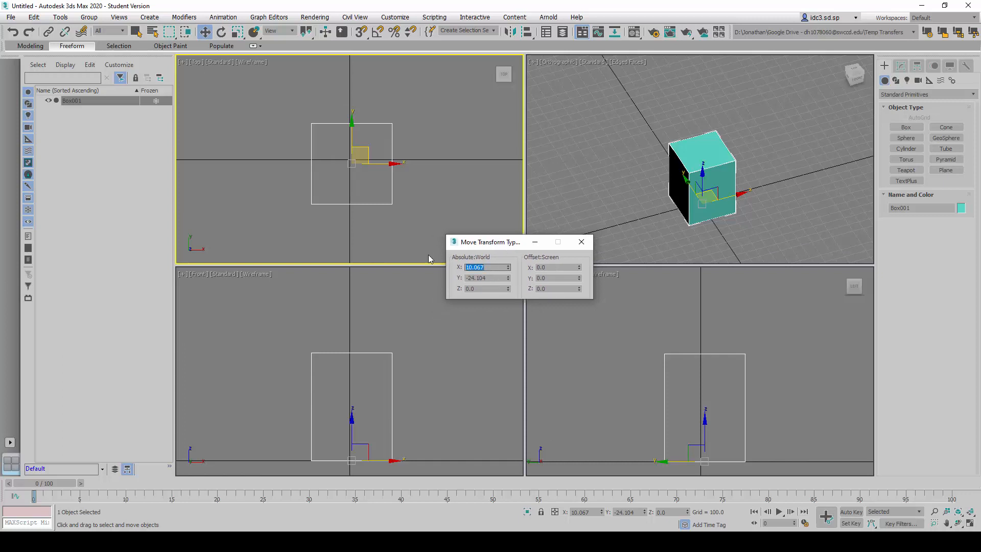
{"action": "type", "text": "0"}
{"action": "key", "text": "Tab"}
{"action": "type", "text": "0"}
{"action": "key", "text": "Tab"}
{"action": "type", "text": "0"}
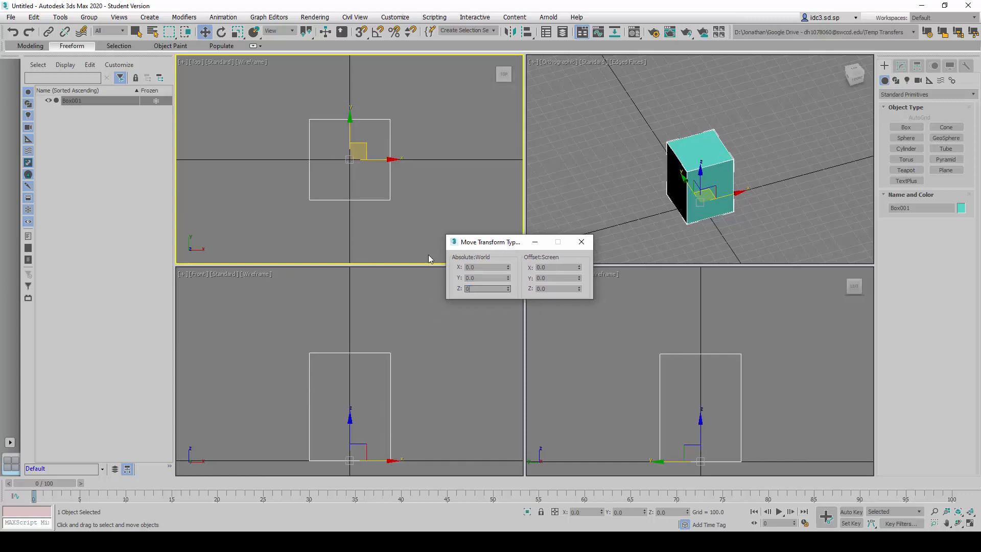
{"action": "key", "text": "Tab"}
- Raise the box to an absolute Z position of 450 and close the transform entry dialog
{"action": "double_click", "coordinate": [478, 289]}
{"action": "mouse_move", "coordinate": [508, 292]}
{"action": "left_mouse_down"}
{"action": "mouse_move", "coordinate": [527, 208]}
{"action": "mouse_move", "coordinate": [501, 301]}
{"action": "left_mouse_up"}
{"action": "double_click", "coordinate": [485, 288]}
{"action": "type", "text": "450"}
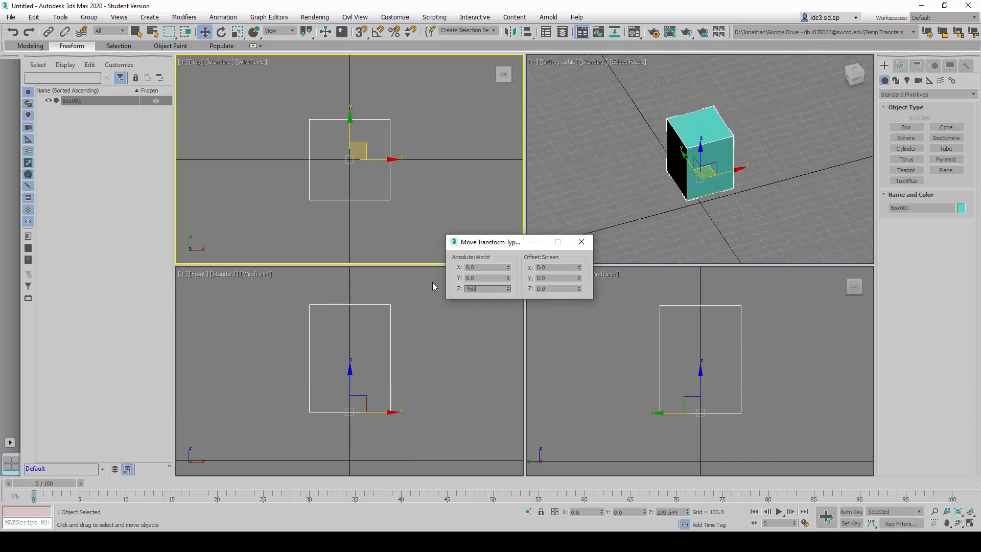
{"action": "key", "text": "Return"}
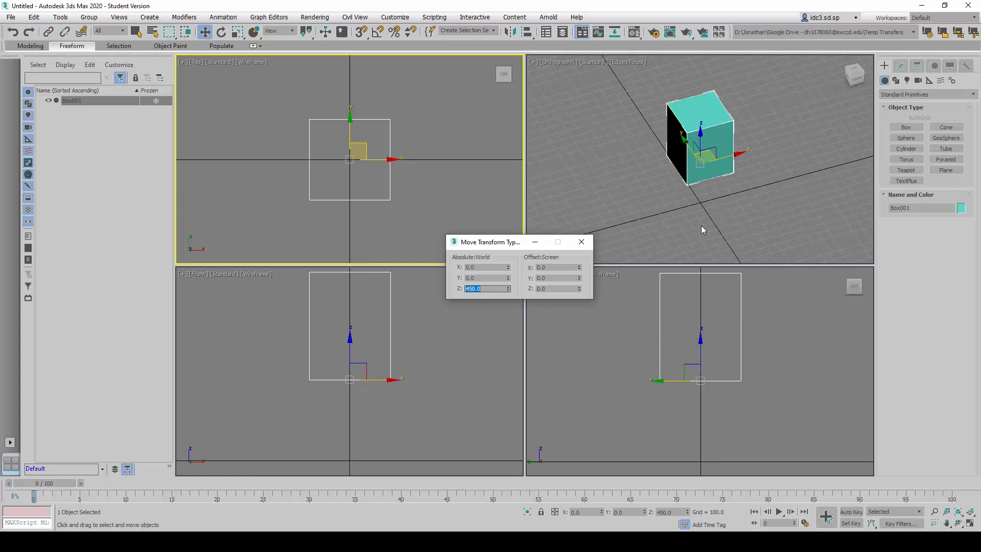
{"action": "left_click", "coordinate": [589, 244]}
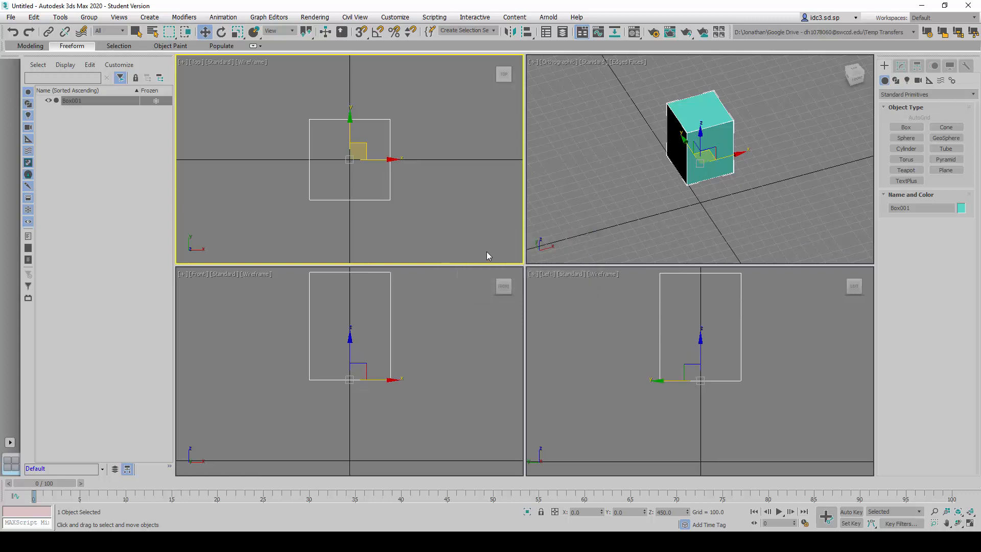
- Add an Edit Poly modifier on top of the box, keeping the base Box parameters in the stack
{"action": "middle_click_drag", "start_coordinate": [613, 198], "coordinate": [715, 197], "text": "alt"}
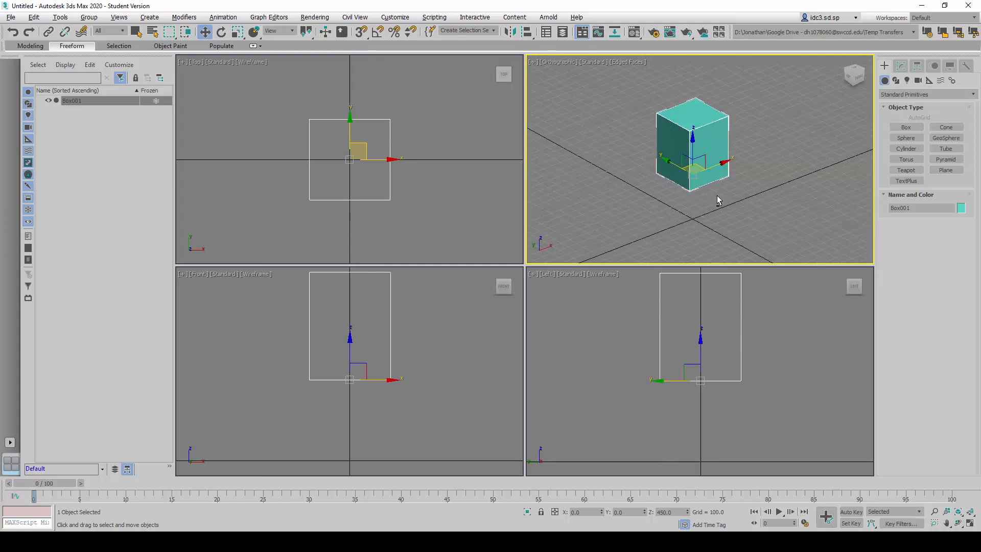
{"action": "left_click", "coordinate": [900, 65]}
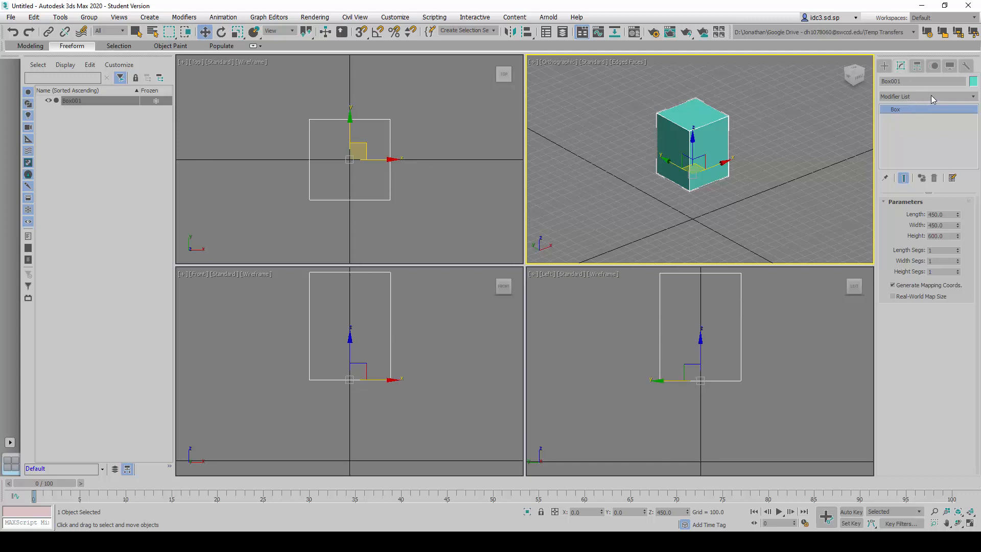
{"action": "right_click", "coordinate": [896, 110]}
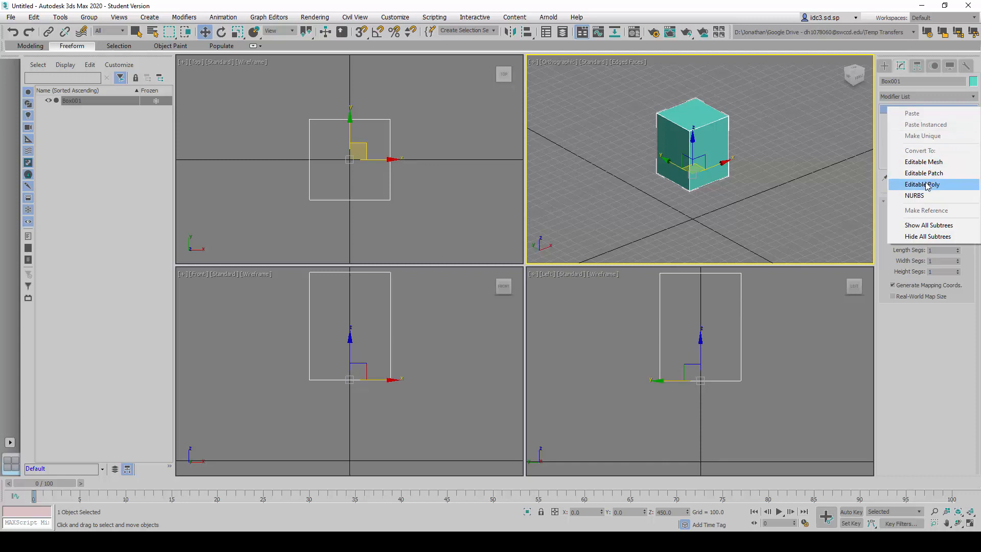
{"action": "left_click", "coordinate": [881, 151]}
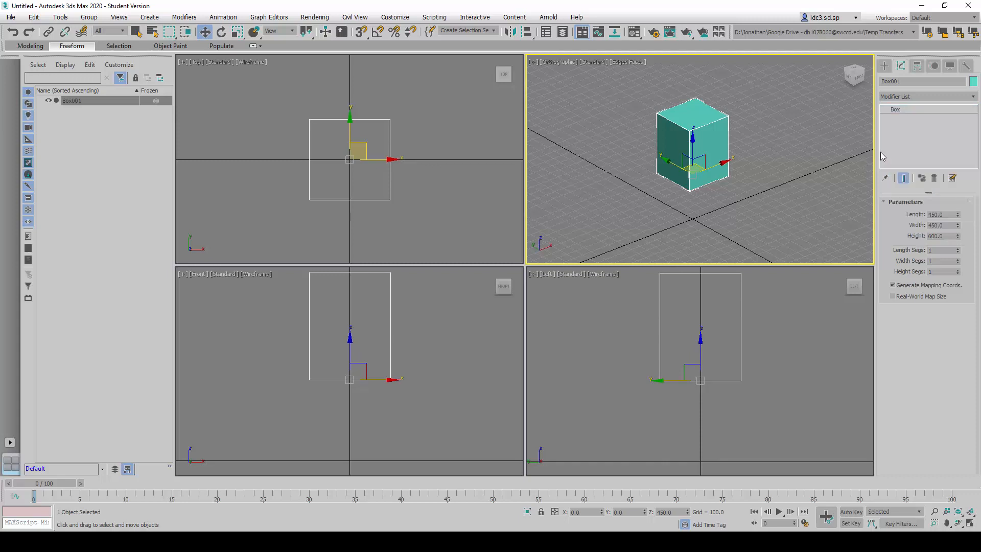
{"action": "left_click", "coordinate": [954, 98]}
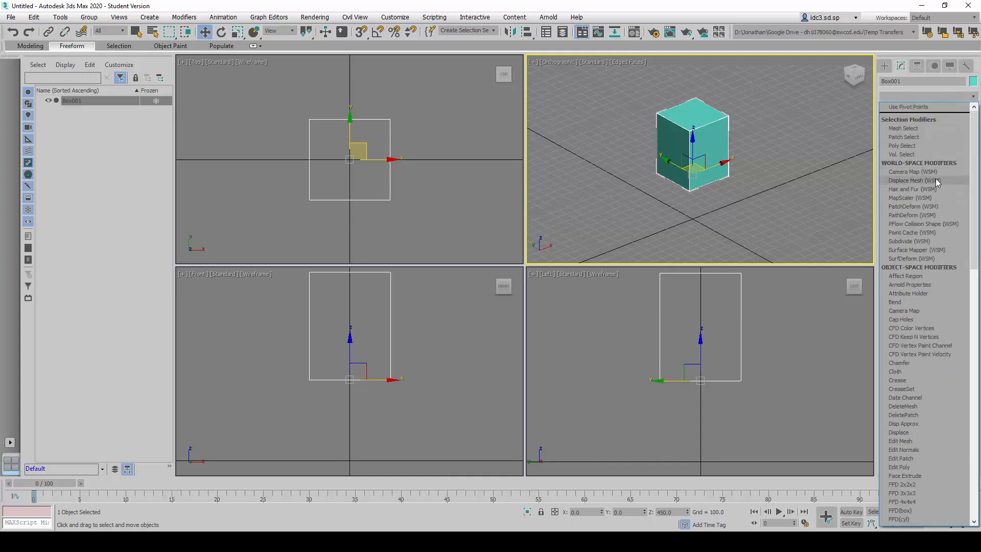
{"action": "key", "text": "e"}
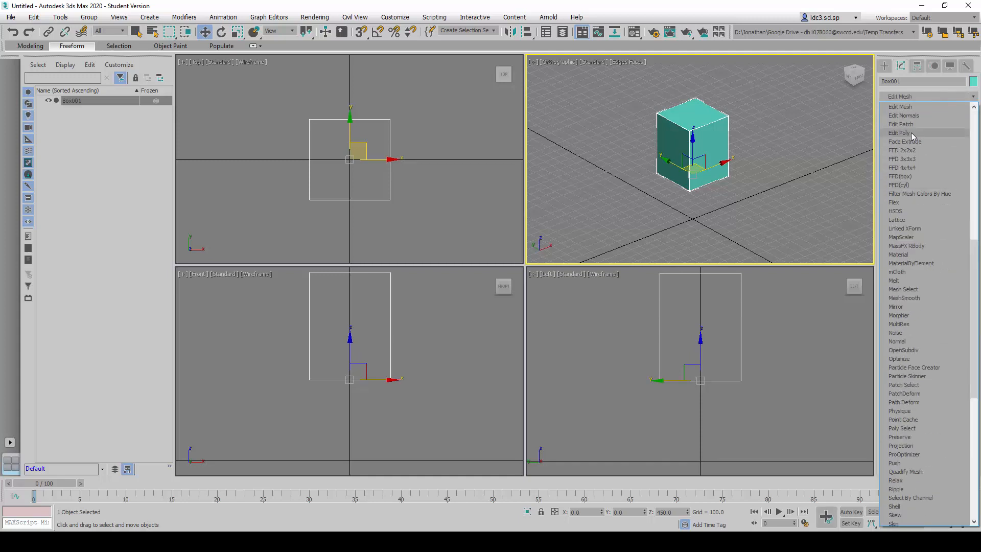
{"action": "left_click", "coordinate": [911, 133]}
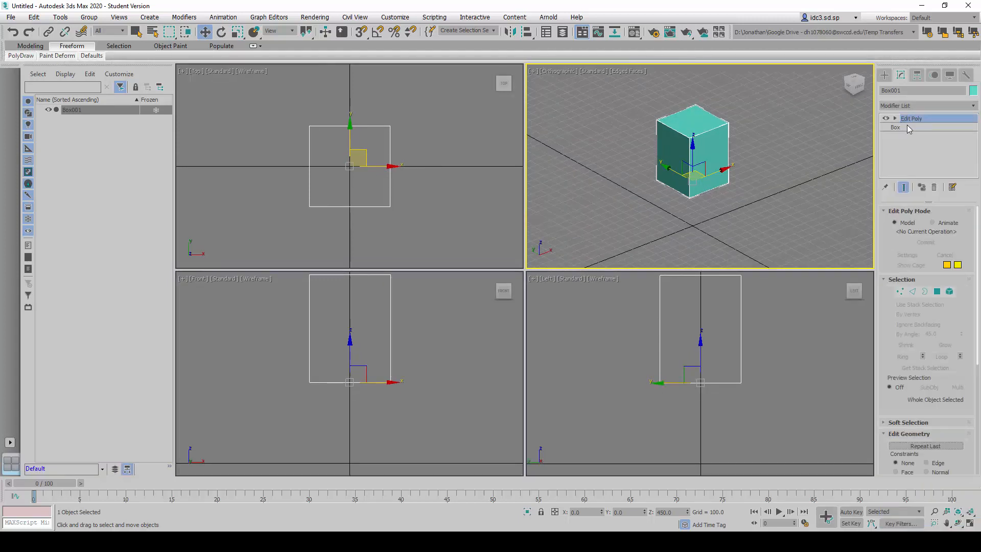
- Review the base Box parameters in the modifier stack and return to the Edit Poly level
{"action": "left_click", "coordinate": [906, 126]}
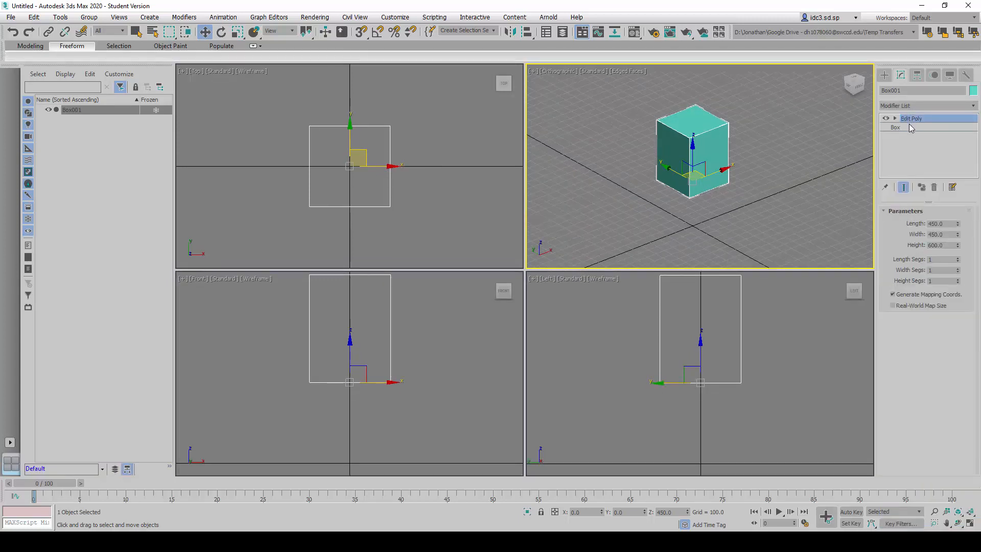
{"action": "left_click", "coordinate": [909, 126]}
{"action": "left_click", "coordinate": [909, 120]}
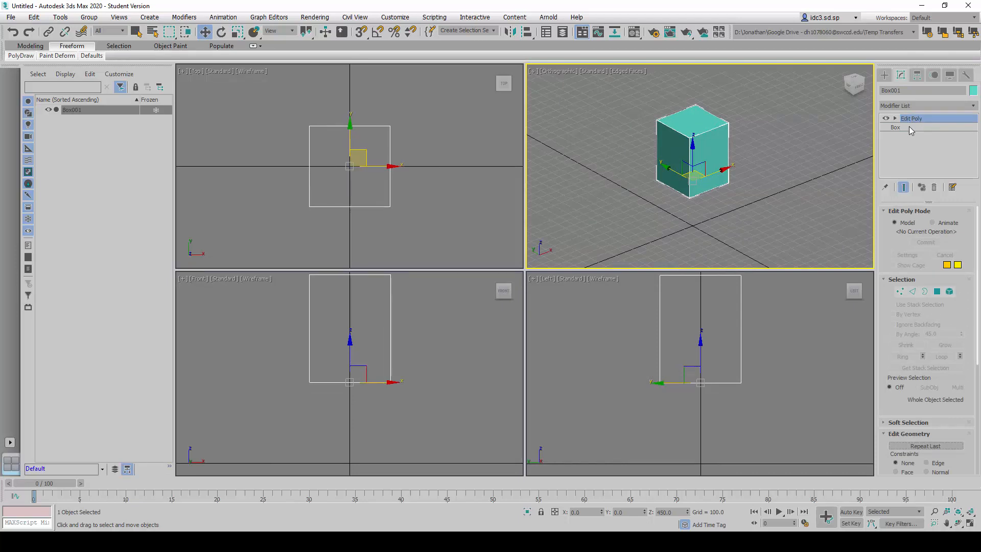
- Delete the box's top, front and two side polygons, keeping only the back and bottom
{"action": "left_click", "coordinate": [895, 118]}
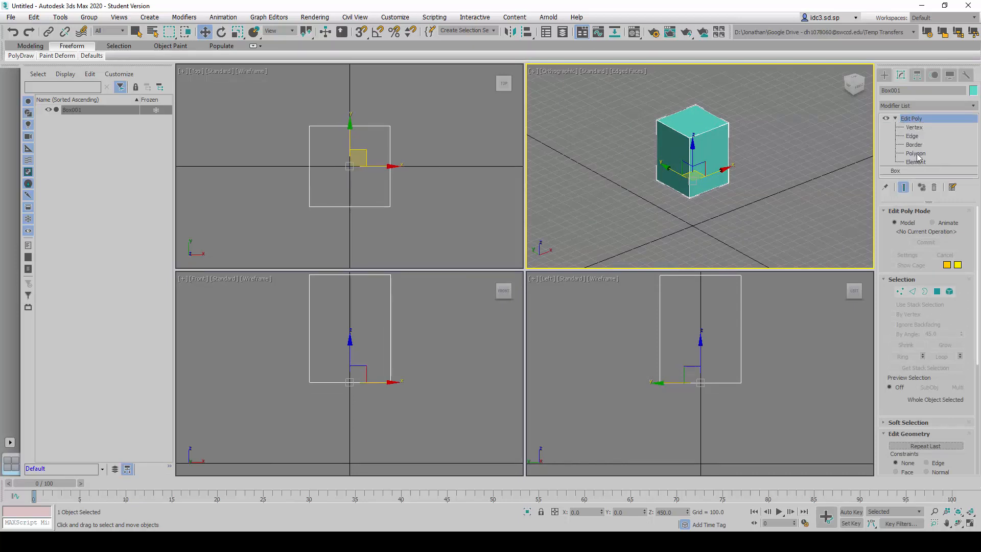
{"action": "left_click", "coordinate": [917, 154]}
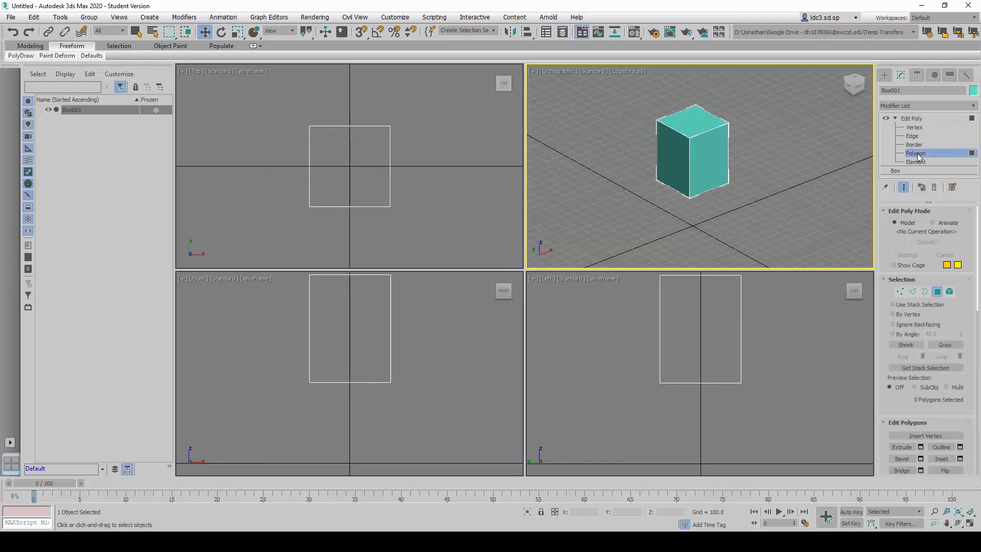
{"action": "middle_click_drag", "start_coordinate": [709, 176], "coordinate": [714, 164], "text": "alt"}
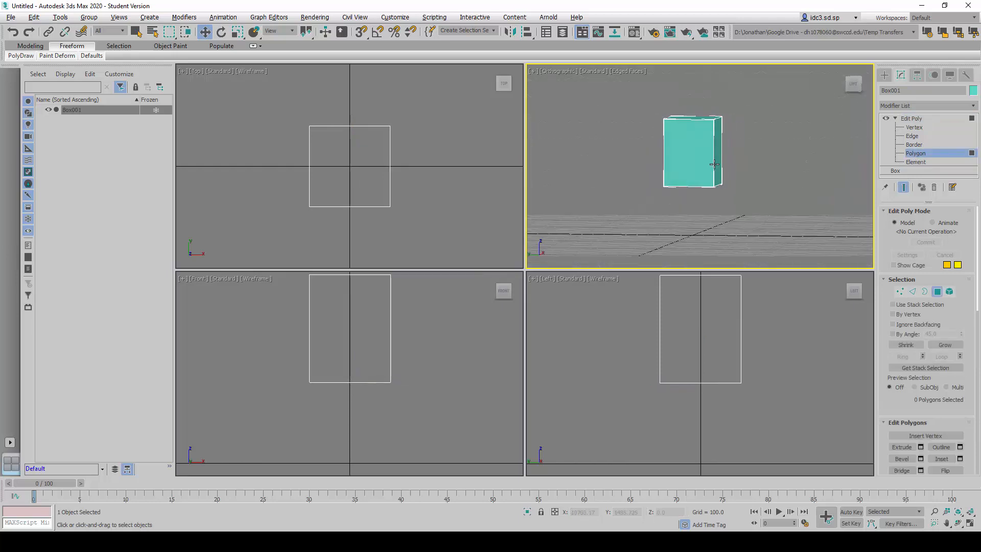
{"action": "left_click_drag", "start_coordinate": [760, 131], "coordinate": [703, 103]}
{"action": "middle_click_drag", "start_coordinate": [743, 118], "coordinate": [805, 102], "text": "alt"}
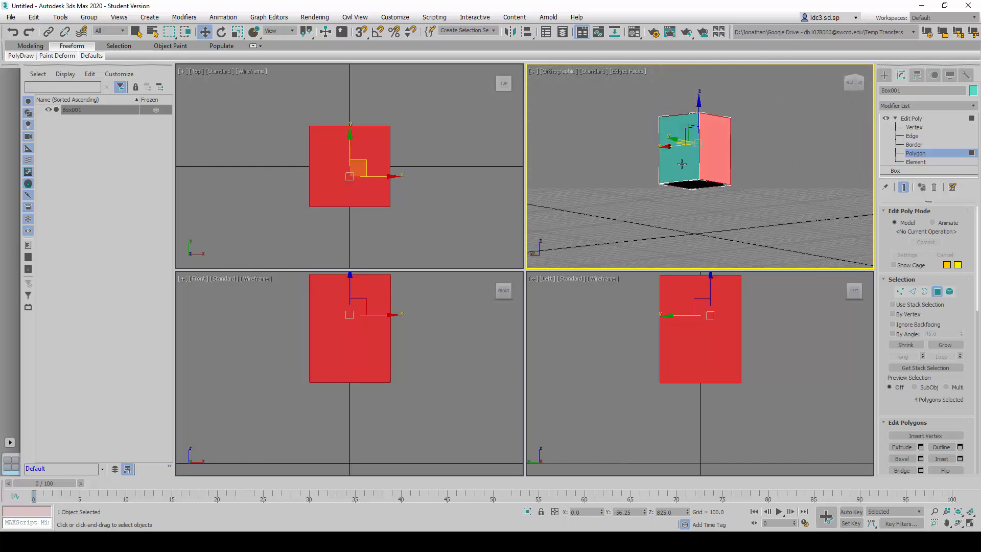
{"action": "middle_click_drag", "start_coordinate": [680, 175], "coordinate": [689, 172], "text": "alt"}
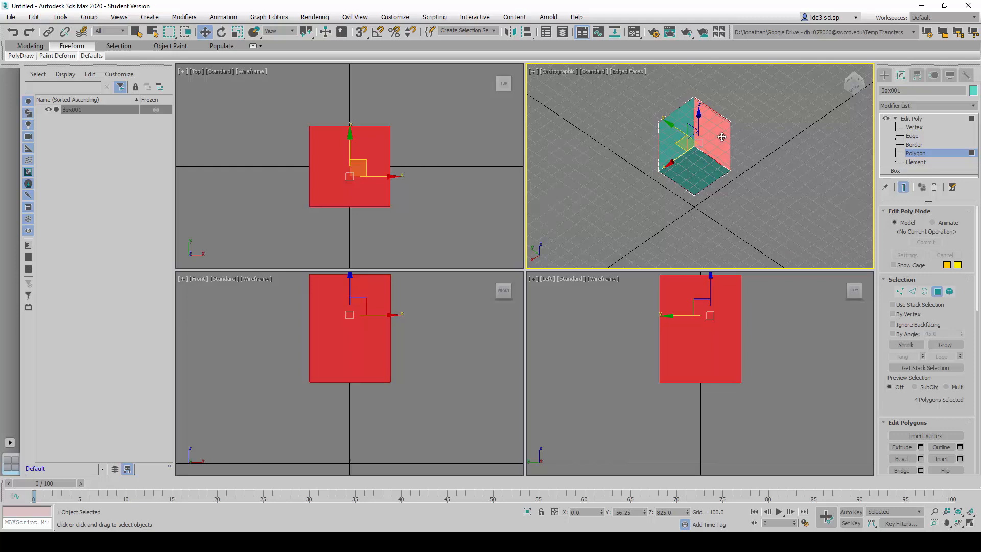
{"action": "middle_click_drag", "start_coordinate": [721, 137], "coordinate": [729, 206], "text": "alt"}
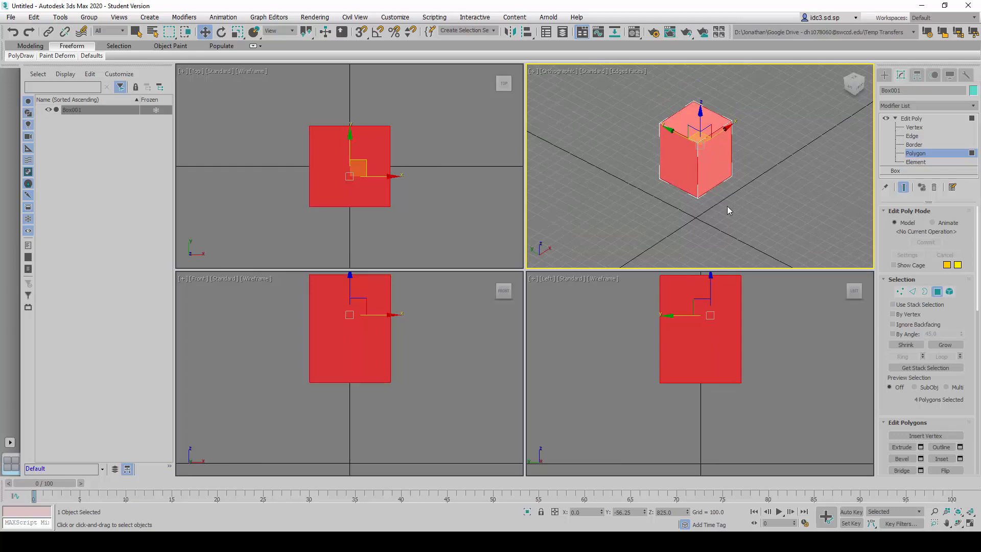
{"action": "key", "text": "Delete"}
- Select both remaining polygons, the upright back and the bottom
{"action": "middle_click_drag", "start_coordinate": [618, 215], "coordinate": [786, 148], "text": "alt"}
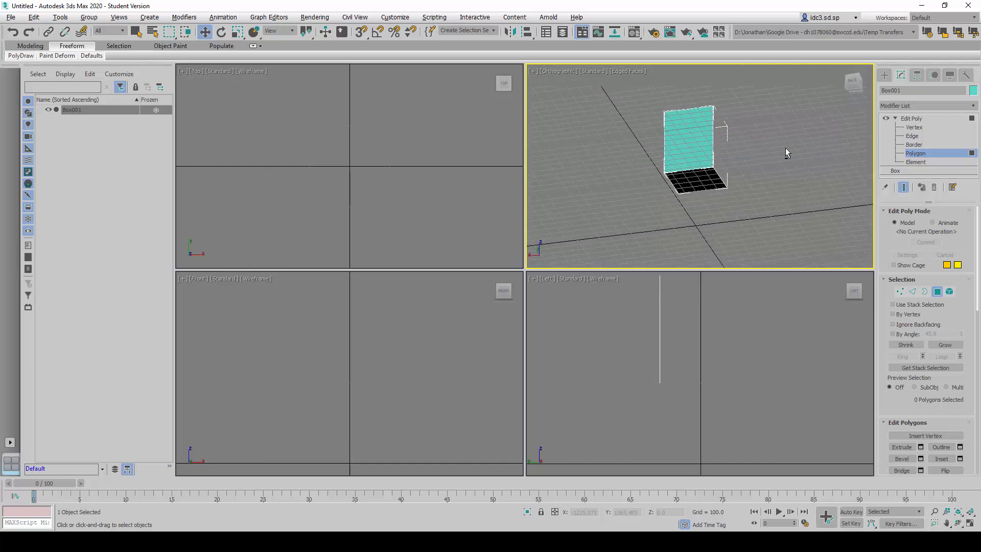
{"action": "scroll", "coordinate": [698, 151], "scroll_direction": "up", "scroll_amount": 5}
{"action": "scroll", "coordinate": [685, 160], "scroll_direction": "down", "scroll_amount": 5}
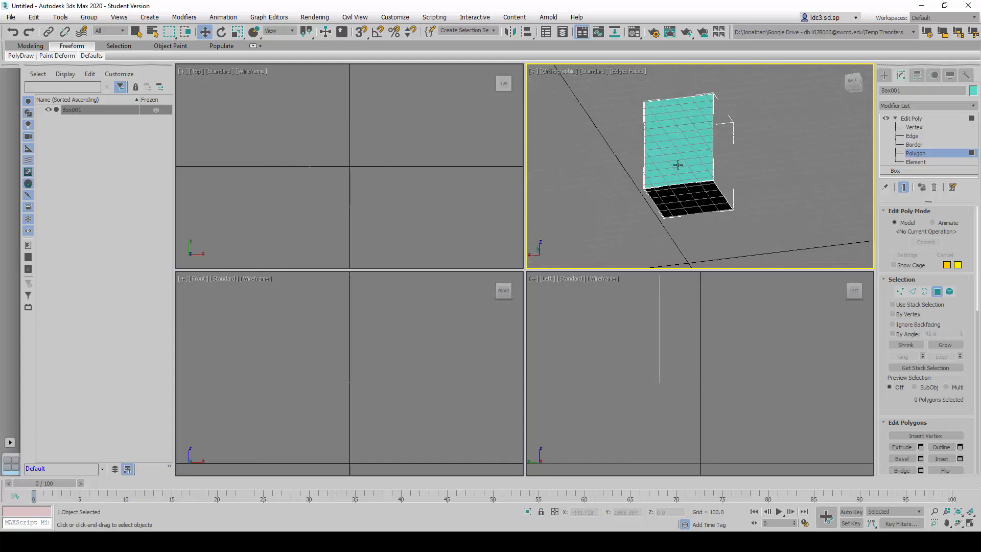
{"action": "middle_click_drag", "start_coordinate": [687, 226], "coordinate": [654, 212], "text": "alt"}
{"action": "scroll", "coordinate": [659, 153], "scroll_direction": "up", "scroll_amount": 3}
{"action": "scroll", "coordinate": [662, 153], "scroll_direction": "down", "scroll_amount": 2}
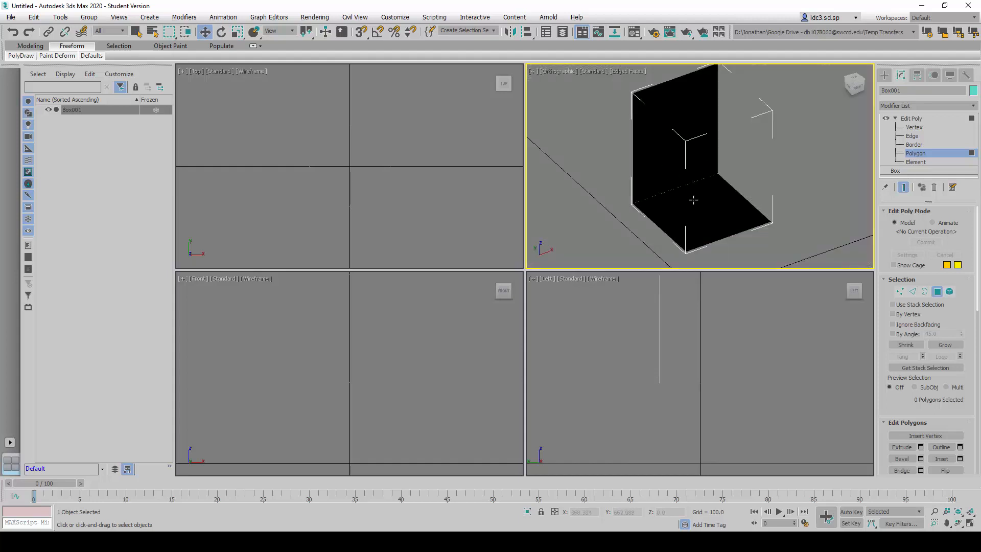
{"action": "scroll", "coordinate": [693, 200], "scroll_direction": "down", "scroll_amount": 2}
{"action": "middle_click_drag", "start_coordinate": [695, 206], "coordinate": [697, 201], "text": "alt"}
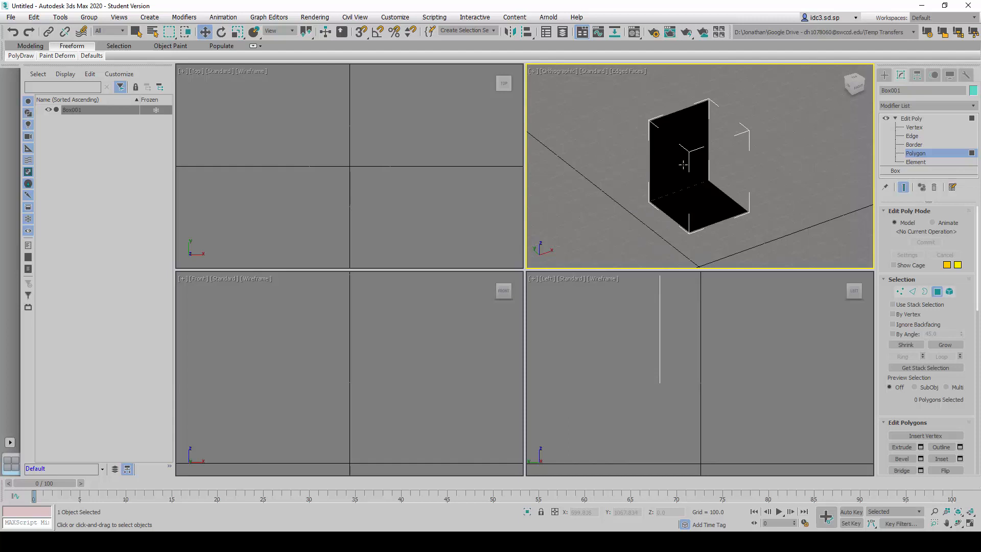
{"action": "left_click", "coordinate": [699, 132]}
{"action": "left_click", "coordinate": [725, 202], "text": "ctrl"}
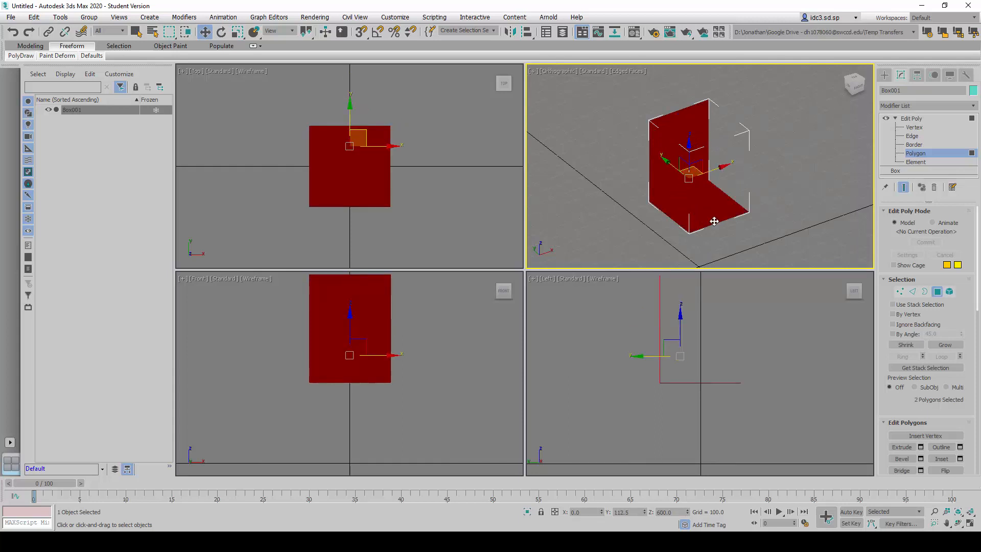
- Collapse the expanded Edit Poly settings sections, including Edit Poly Mode, Selection, Edit Polygons, Edit Geometry, Material IDs and Smoothing Group
{"action": "left_click", "coordinate": [908, 210]}
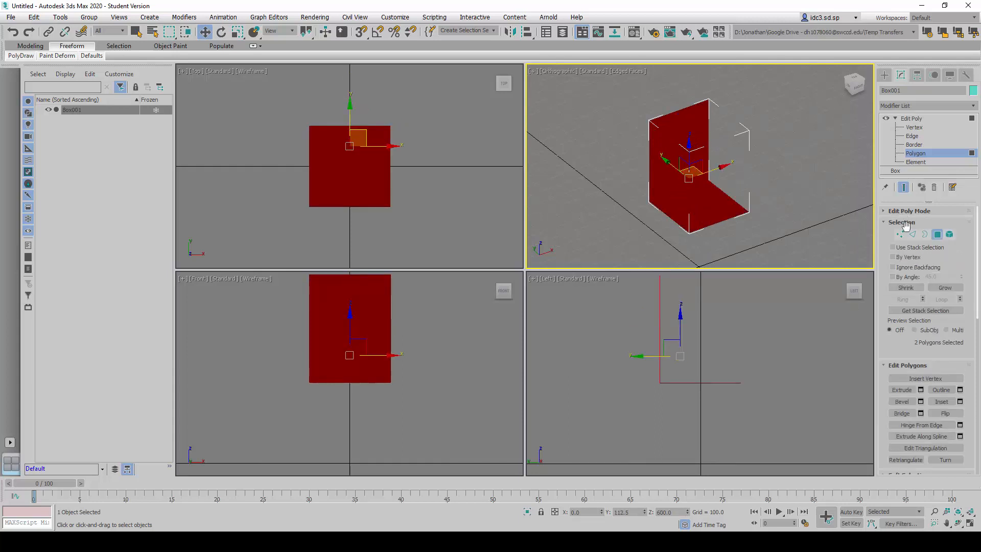
{"action": "left_click", "coordinate": [903, 222]}
{"action": "left_click", "coordinate": [909, 233]}
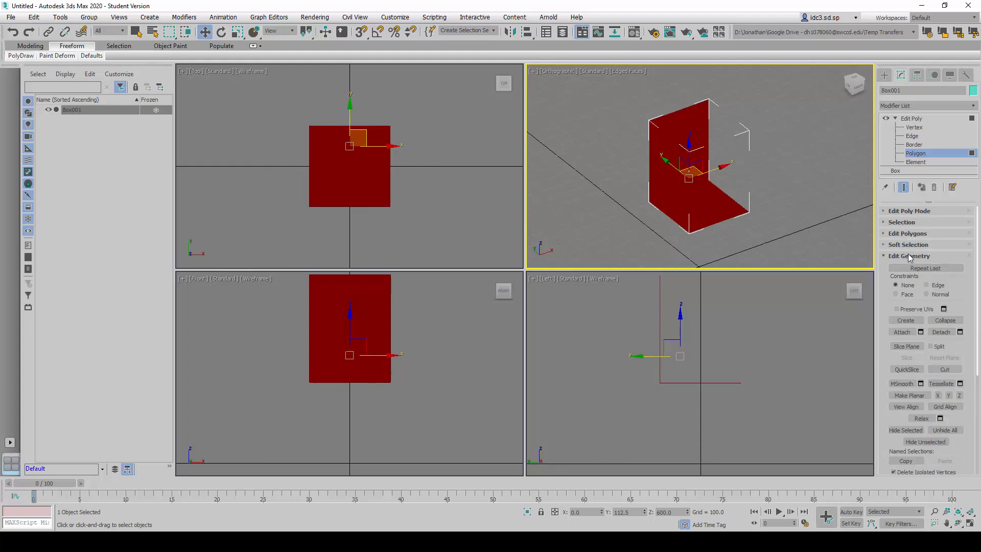
{"action": "left_click", "coordinate": [911, 255]}
{"action": "left_click", "coordinate": [911, 268]}
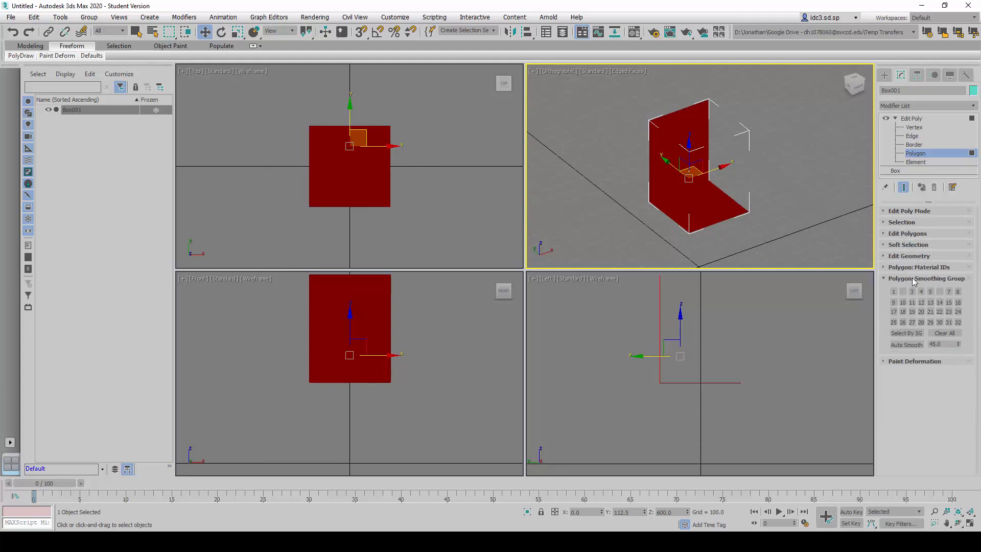
{"action": "left_click", "coordinate": [914, 278]}
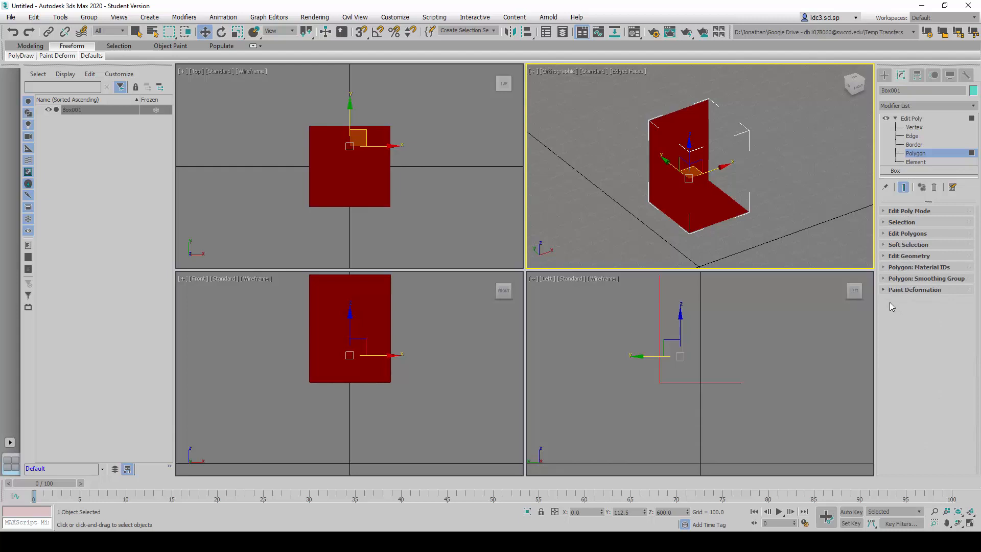
- Flip the normals of the selected back and bottom polygons, deselect them, and maximize the orthographic viewport
{"action": "left_click", "coordinate": [900, 234]}
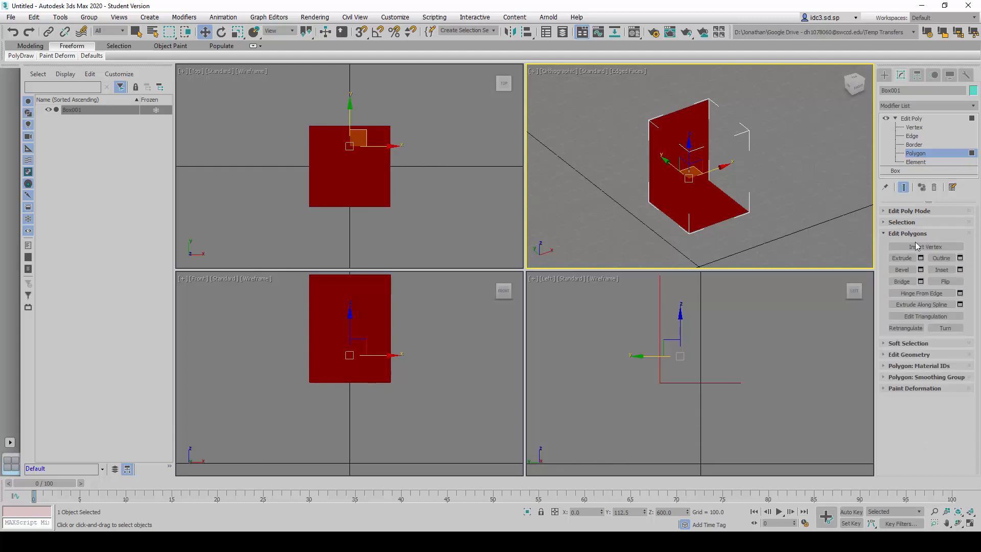
{"action": "left_click", "coordinate": [935, 282]}
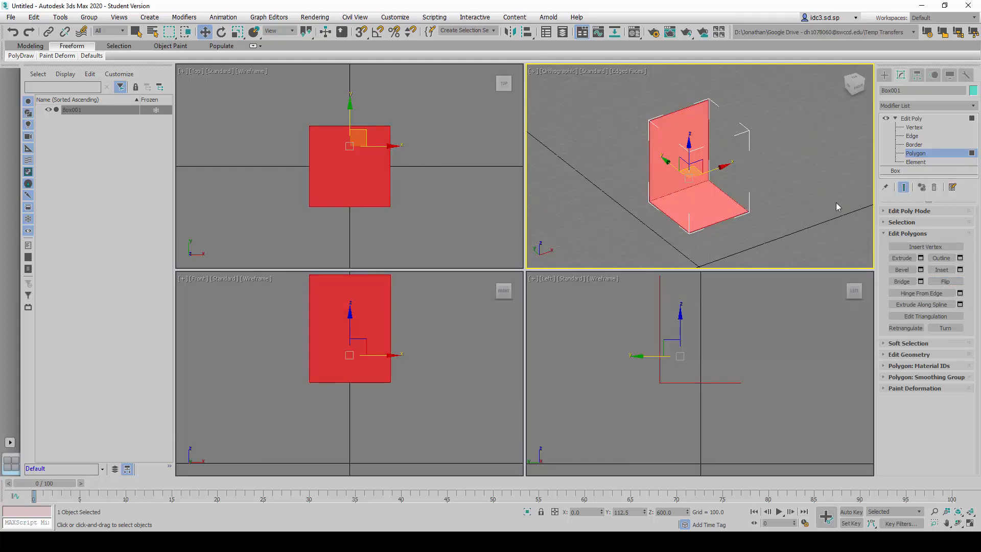
{"action": "left_click", "coordinate": [758, 117]}
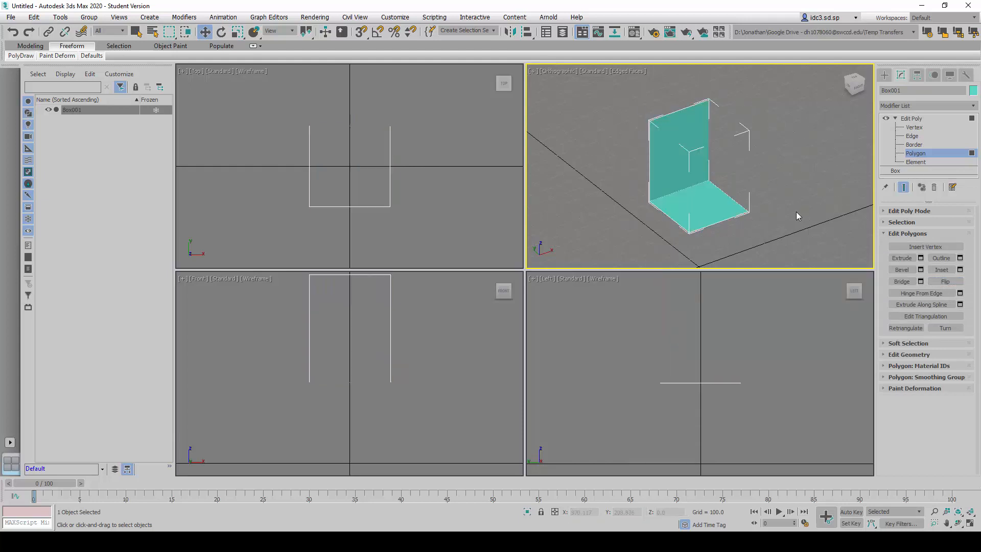
{"action": "middle_click_drag", "start_coordinate": [798, 213], "coordinate": [803, 205]}
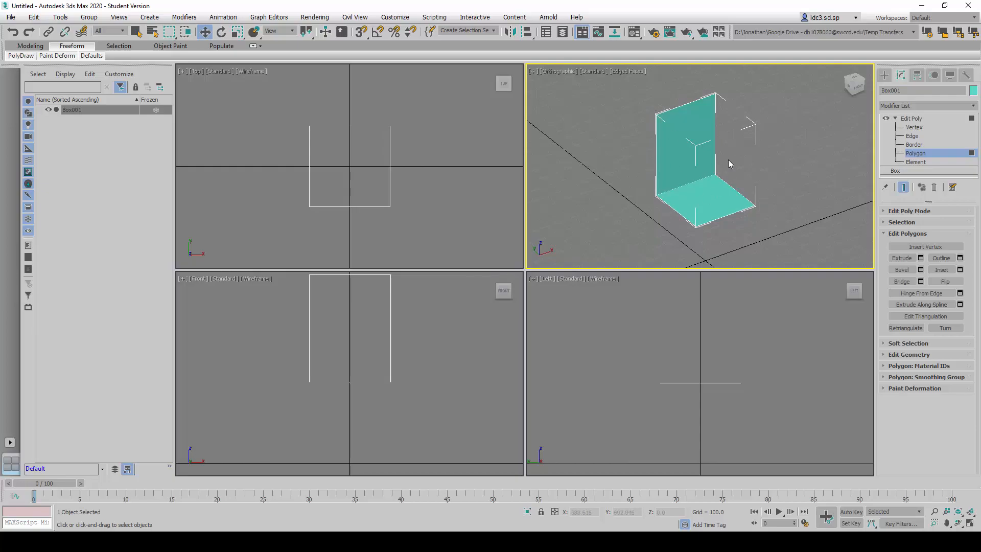
{"action": "key", "text": "alt+w"}
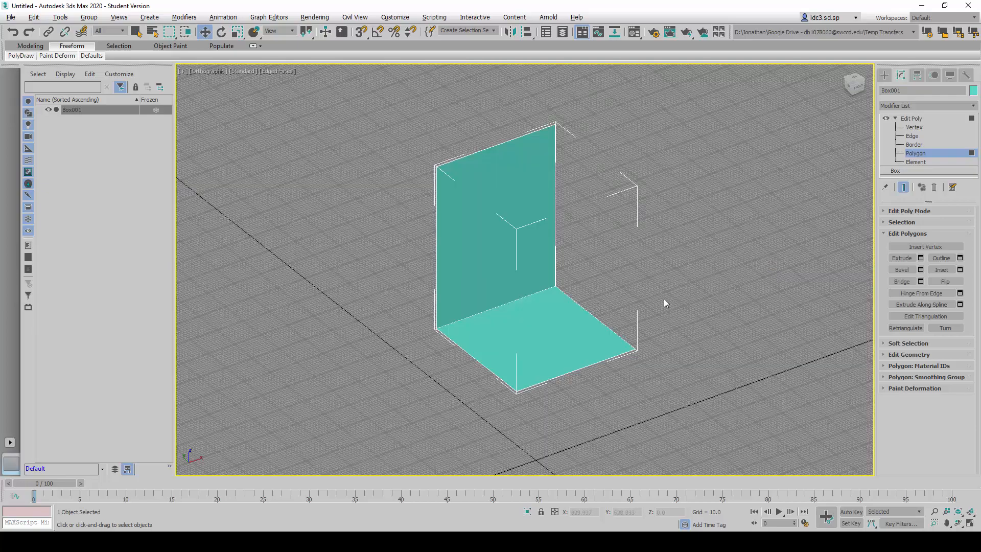
{"action": "middle_click_drag", "start_coordinate": [698, 310], "coordinate": [617, 309], "text": "alt"}
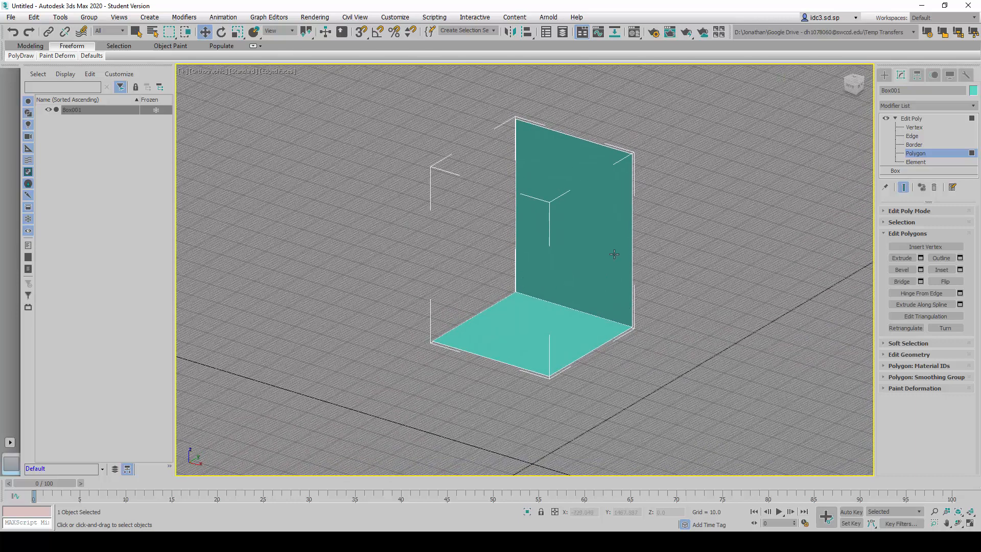
- At Edge level, select the back's two vertical side edges and connect them with 6 segments
{"action": "left_click", "coordinate": [912, 136]}
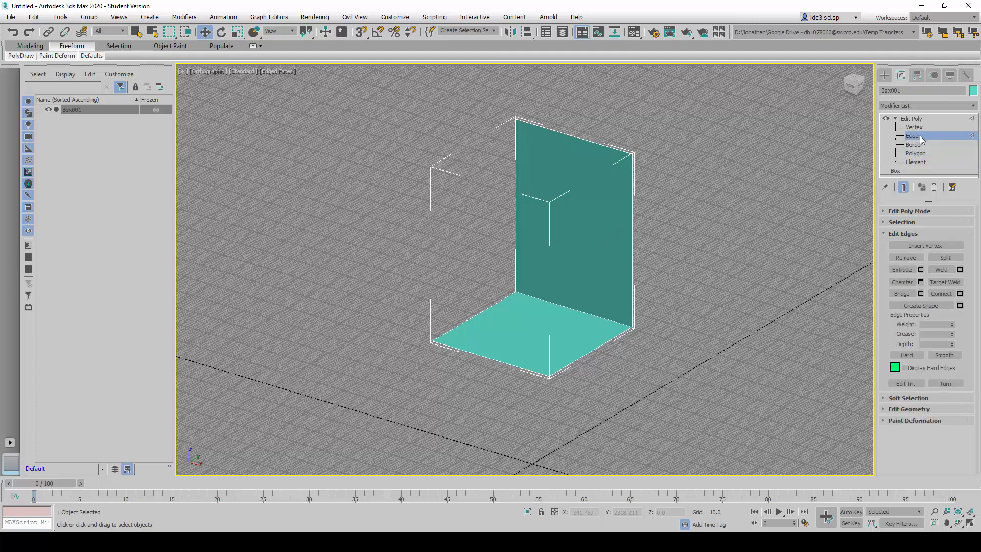
{"action": "left_click", "coordinate": [628, 245]}
{"action": "left_click_drag", "start_coordinate": [509, 229], "coordinate": [505, 228], "text": "ctrl"}
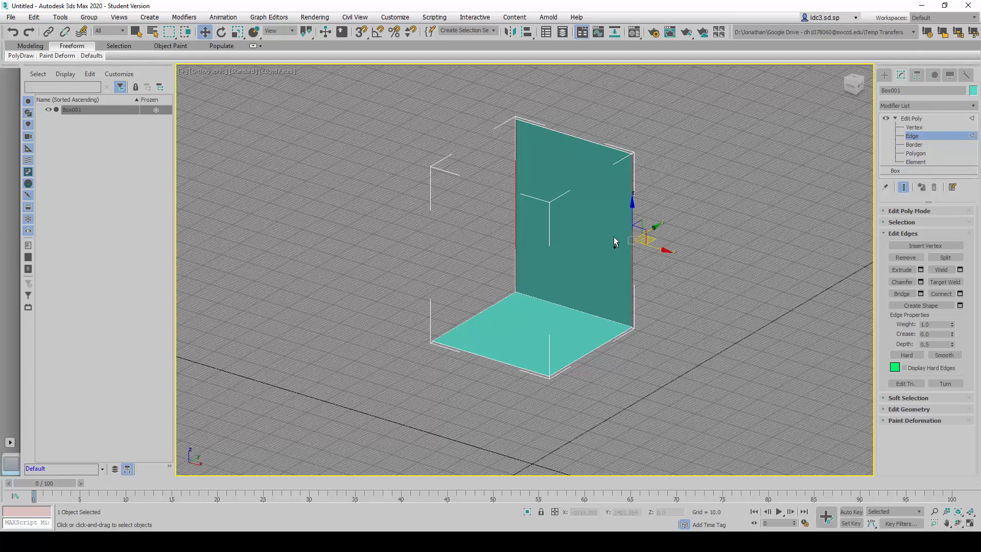
{"action": "left_click", "coordinate": [685, 256]}
{"action": "left_click_drag", "start_coordinate": [671, 279], "coordinate": [513, 228]}
{"action": "middle_click_drag", "start_coordinate": [609, 292], "coordinate": [629, 290], "text": "alt"}
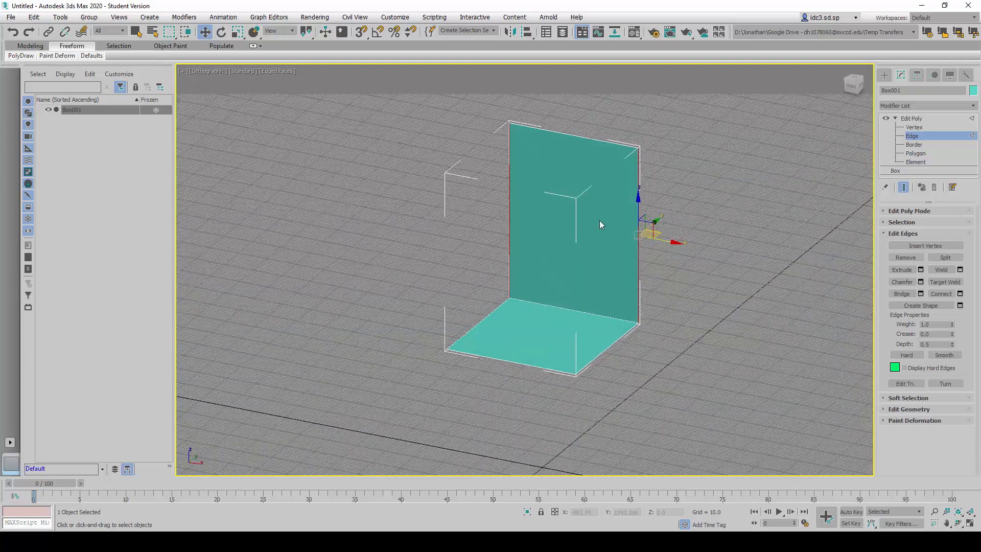
{"action": "left_click", "coordinate": [940, 294]}
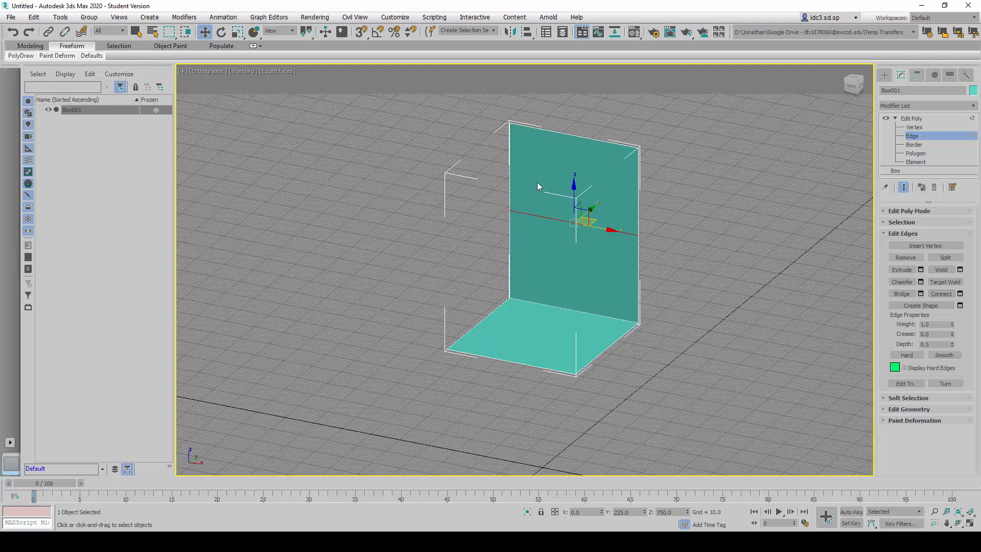
{"action": "key", "text": "ctrl+z"}
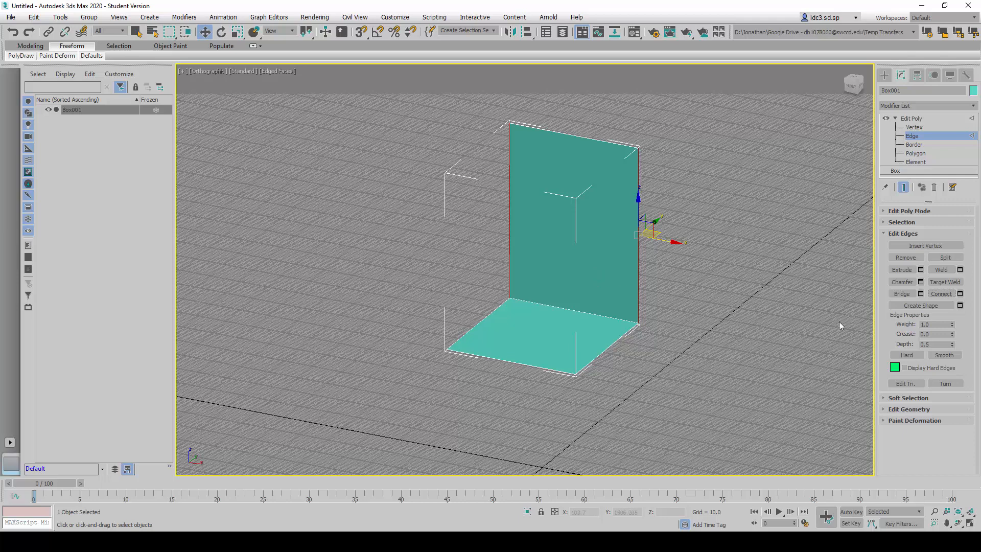
{"action": "left_click", "coordinate": [960, 294]}
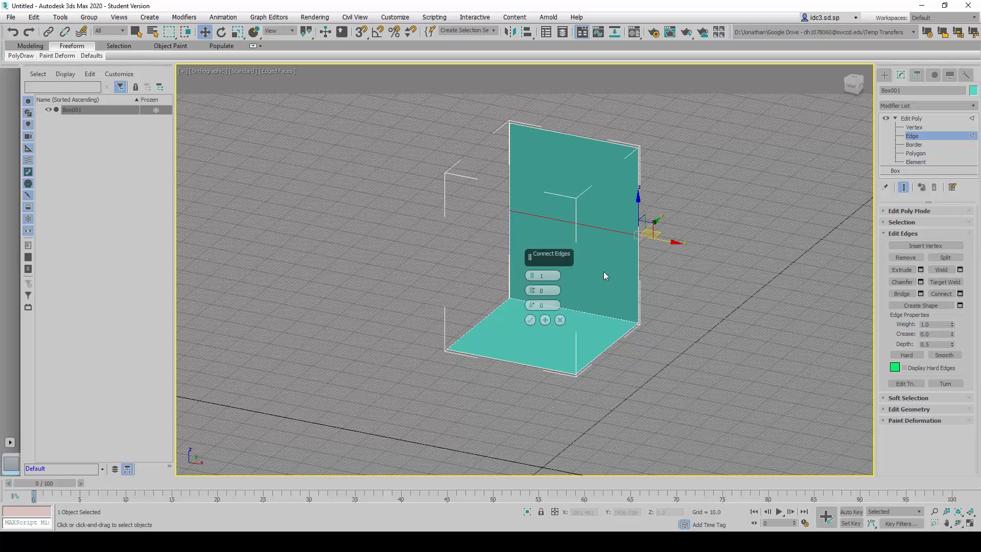
{"action": "left_click", "coordinate": [534, 274]}
{"action": "left_click", "coordinate": [534, 274]}
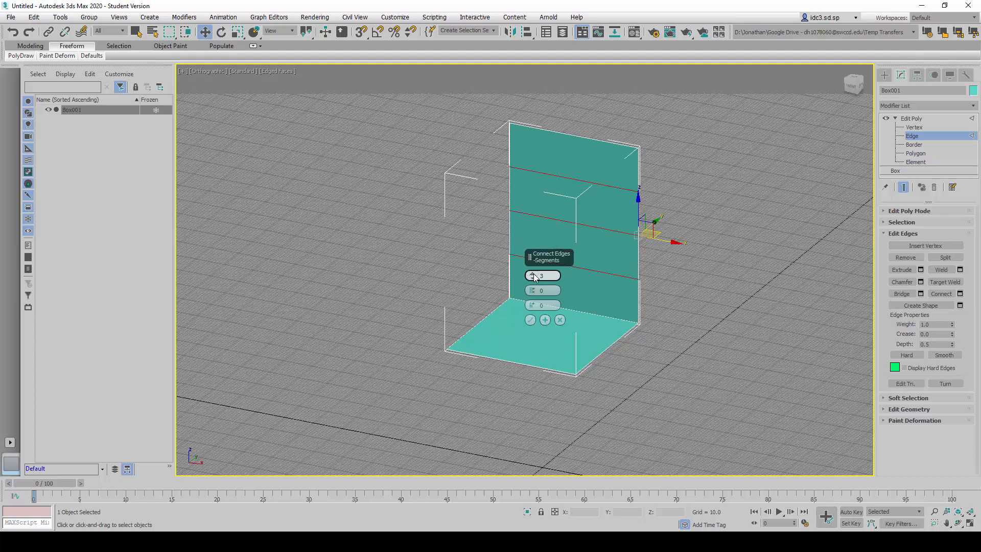
{"action": "left_click", "coordinate": [534, 275]}
{"action": "left_click", "coordinate": [533, 275]}
{"action": "left_click", "coordinate": [534, 275]}
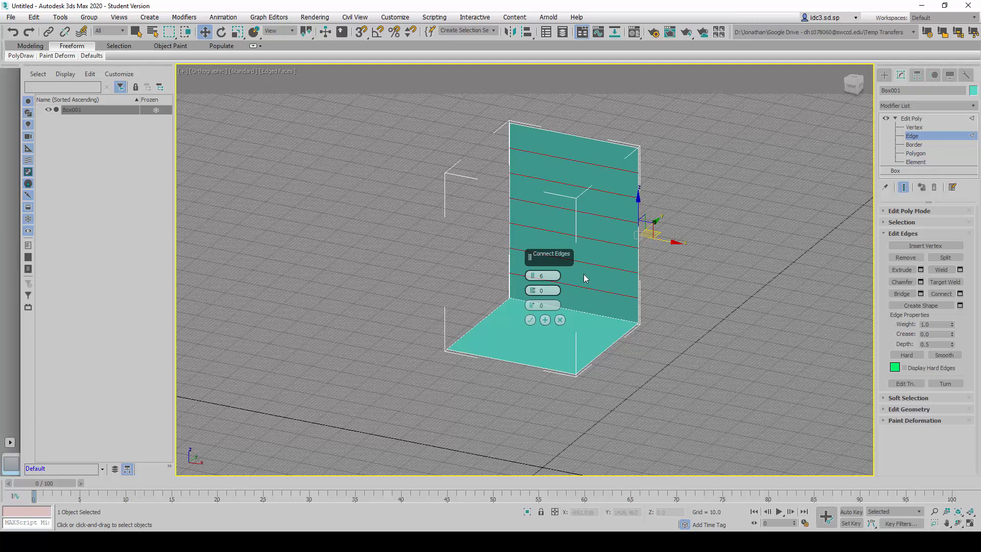
{"action": "left_click", "coordinate": [530, 321]}
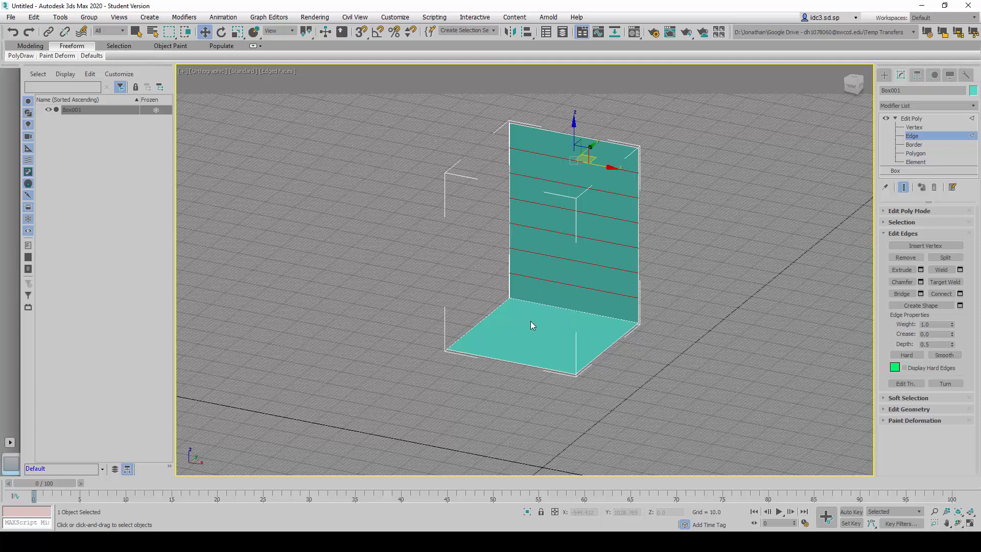
- Select the seat's two opposite side edges and connect them with 6 segments running parallel to the back
{"action": "middle_click_drag", "start_coordinate": [587, 319], "coordinate": [573, 344], "text": "alt"}
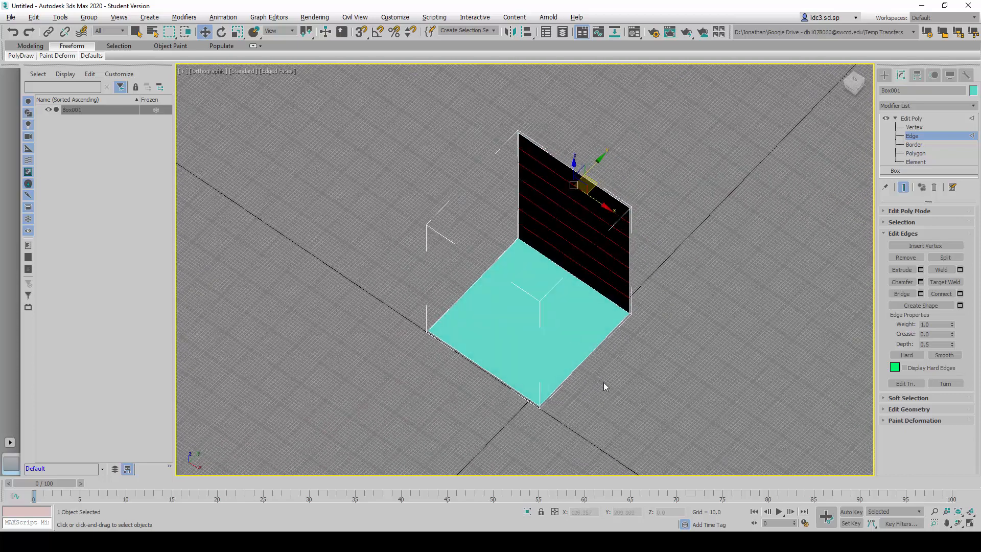
{"action": "left_click", "coordinate": [584, 353]}
{"action": "left_click", "coordinate": [462, 284]}
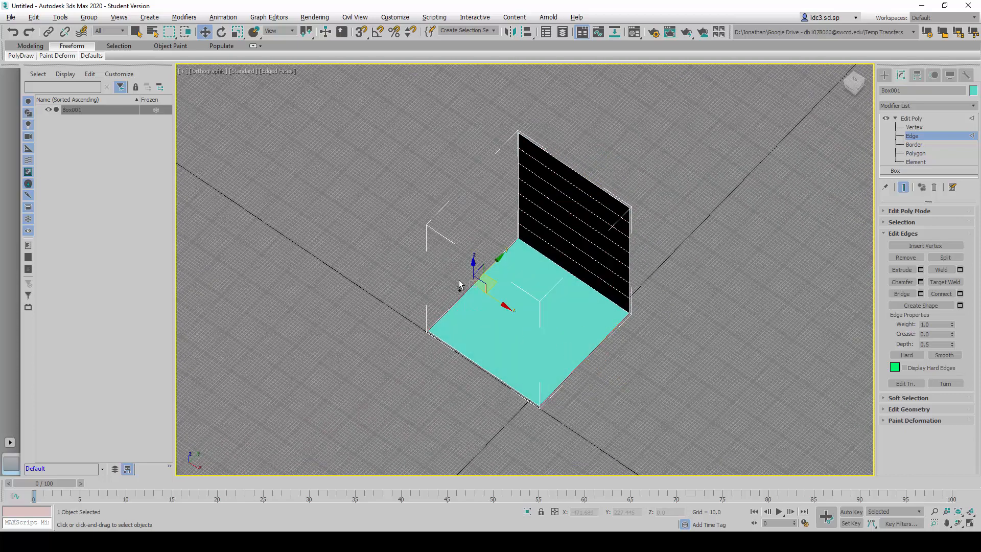
{"action": "middle_click_drag", "start_coordinate": [463, 284], "coordinate": [600, 325], "text": "alt"}
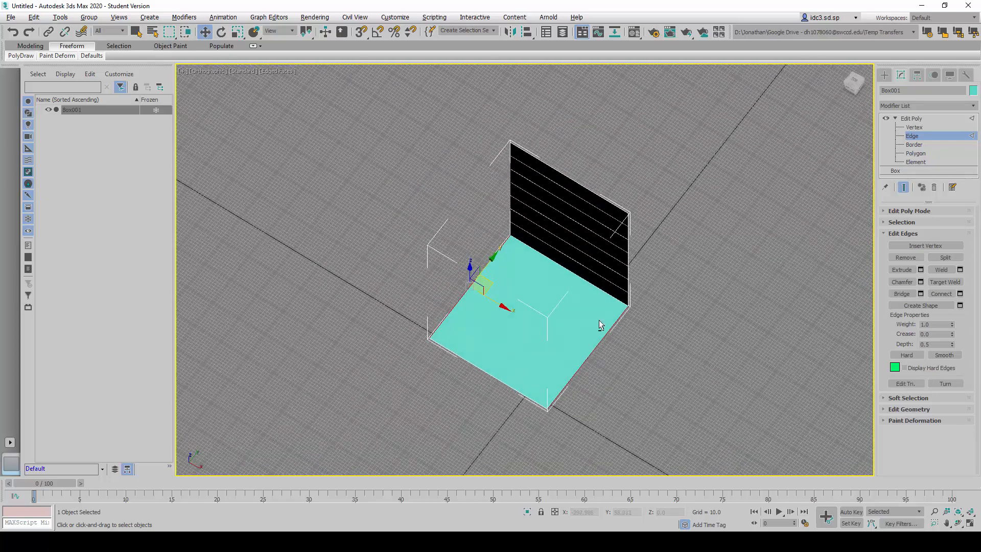
{"action": "left_click", "coordinate": [960, 293]}
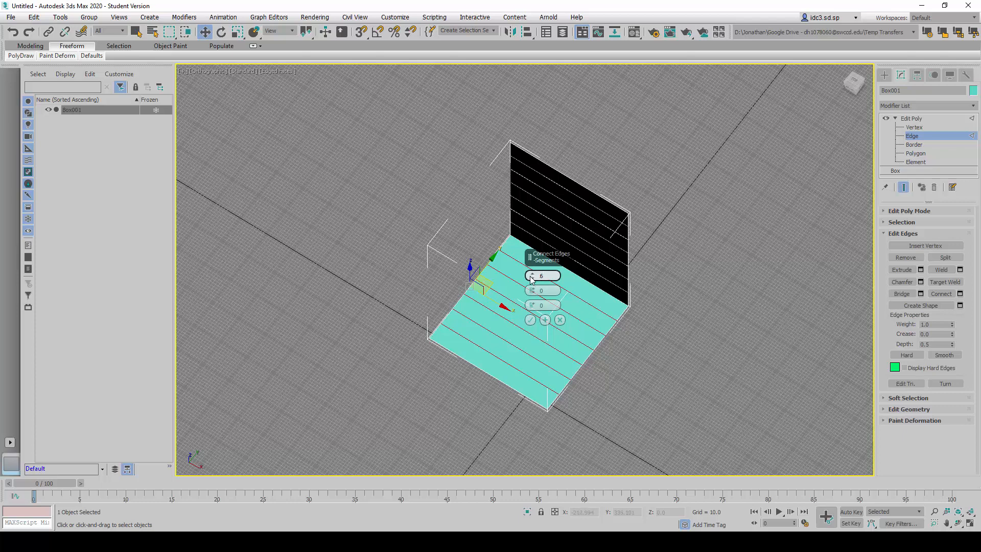
{"action": "left_click", "coordinate": [530, 320]}
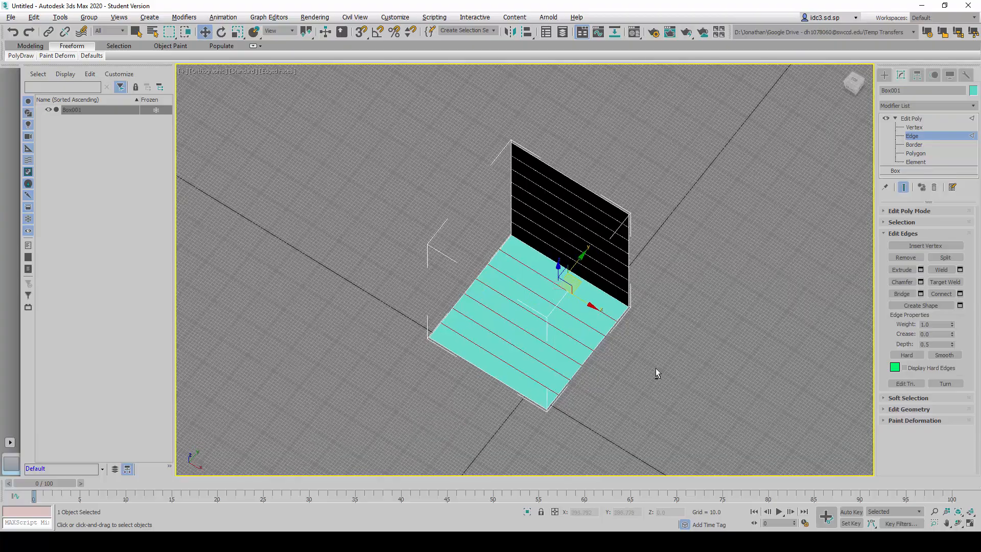
- Select all the crosswise edges of the back and seat, connect them with 6 segments, and clear the selection
{"action": "middle_click_drag", "start_coordinate": [655, 369], "coordinate": [672, 326], "text": "alt"}
{"action": "middle_click_drag", "start_coordinate": [569, 247], "coordinate": [539, 230], "text": "alt"}
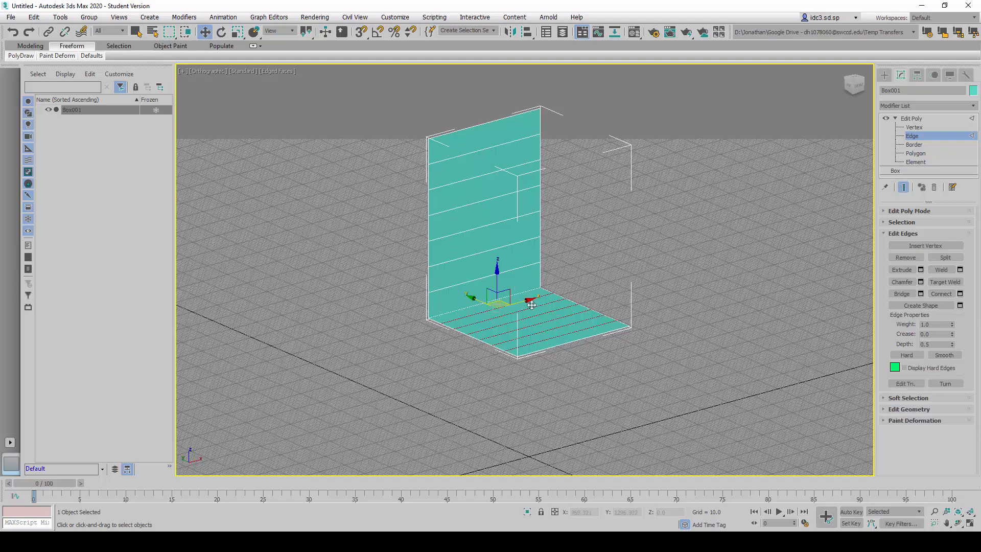
{"action": "middle_click_drag", "start_coordinate": [648, 234], "coordinate": [565, 240], "text": "alt"}
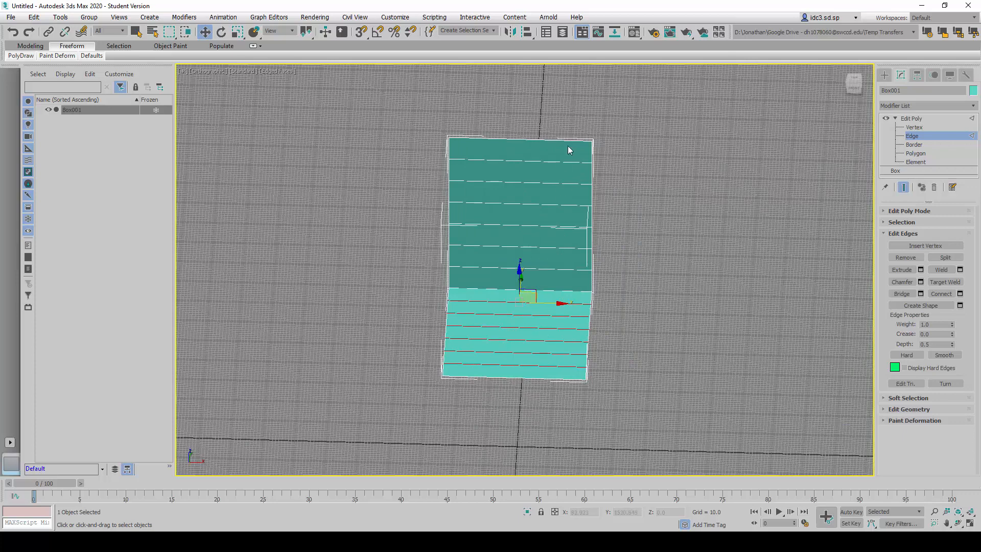
{"action": "left_click", "coordinate": [525, 392]}
{"action": "left_click_drag", "start_coordinate": [532, 418], "coordinate": [487, 111]}
{"action": "middle_click_drag", "start_coordinate": [543, 378], "coordinate": [534, 327], "text": "alt"}
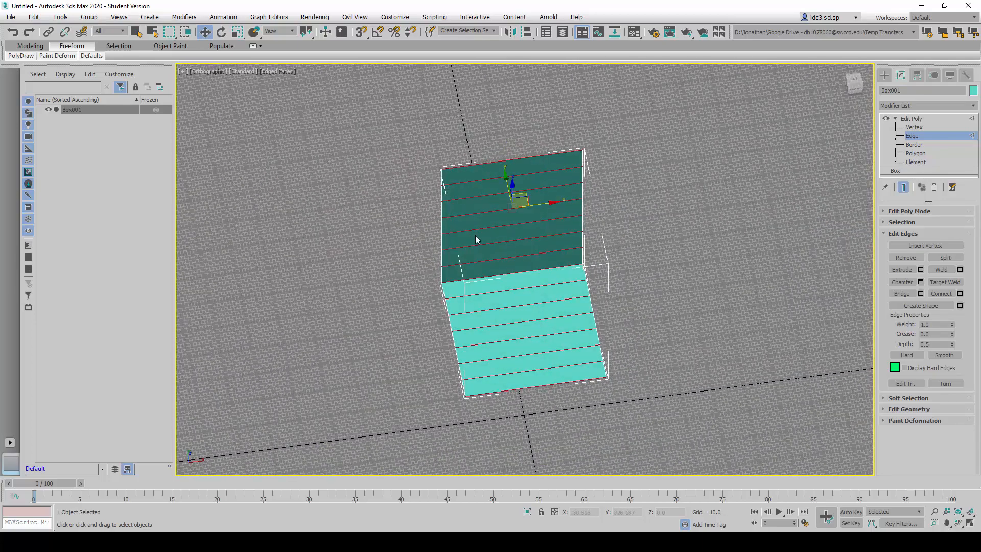
{"action": "mouse_move", "coordinate": [536, 403]}
{"action": "middle_mouse_down", "text": "alt"}
{"action": "mouse_move", "coordinate": [552, 368]}
{"action": "mouse_move", "coordinate": [539, 386]}
{"action": "middle_mouse_up", "text": "alt"}
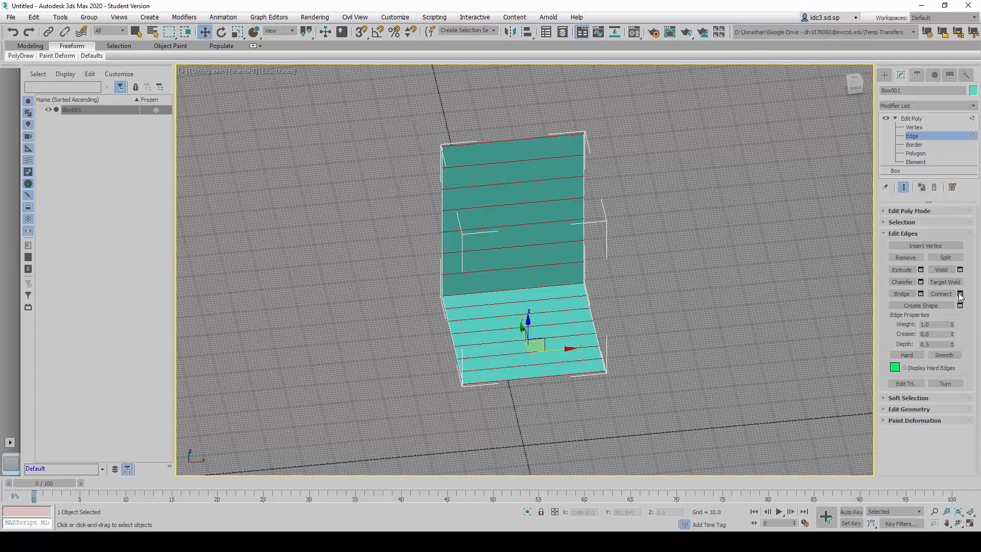
{"action": "left_click", "coordinate": [960, 295]}
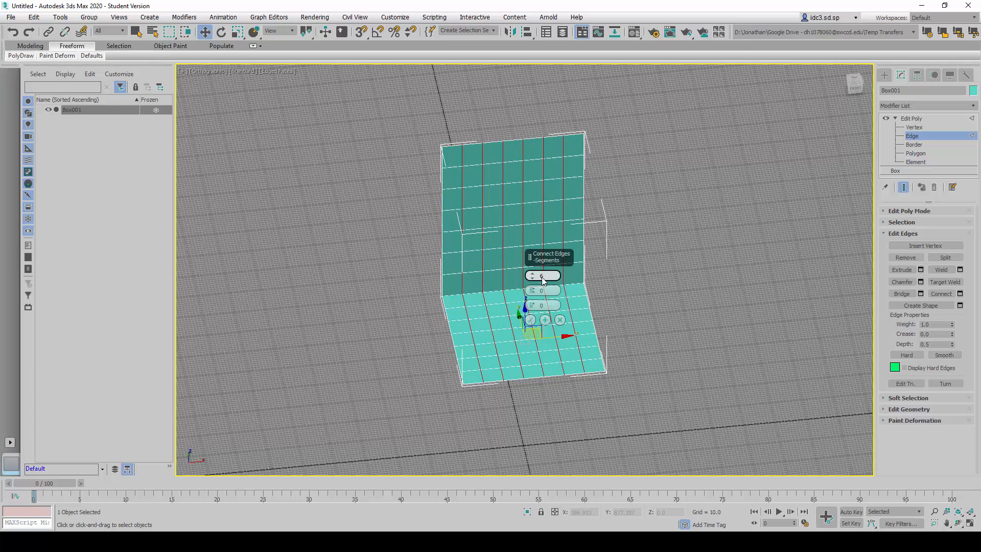
{"action": "left_click", "coordinate": [530, 321]}
{"action": "middle_click_drag", "start_coordinate": [648, 376], "coordinate": [686, 326], "text": "alt"}
{"action": "left_click", "coordinate": [673, 360]}
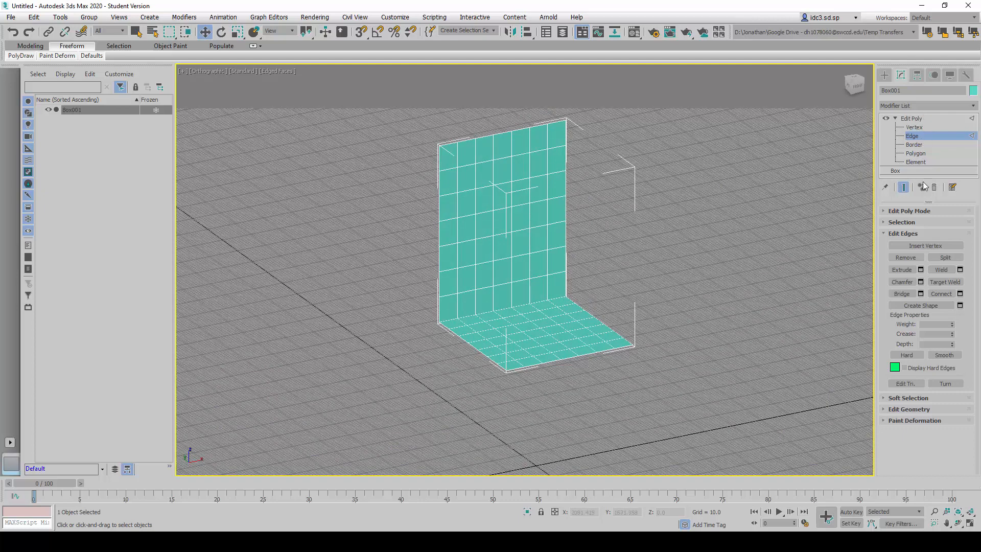
- Leave Edge level for the top level of the Edit Poly modifier and collapse its sub-object list
{"action": "left_click", "coordinate": [924, 136]}
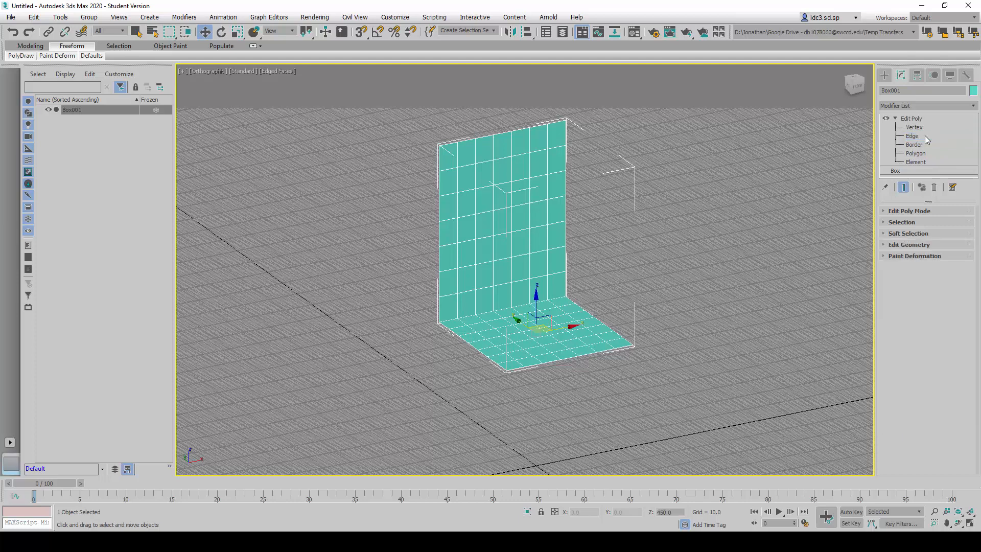
{"action": "left_click", "coordinate": [914, 137]}
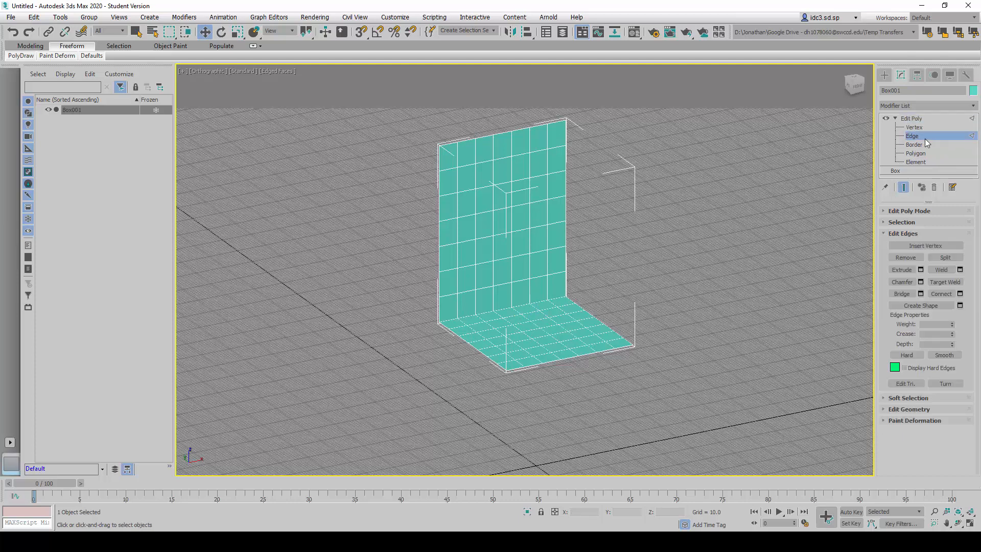
{"action": "left_click", "coordinate": [925, 139]}
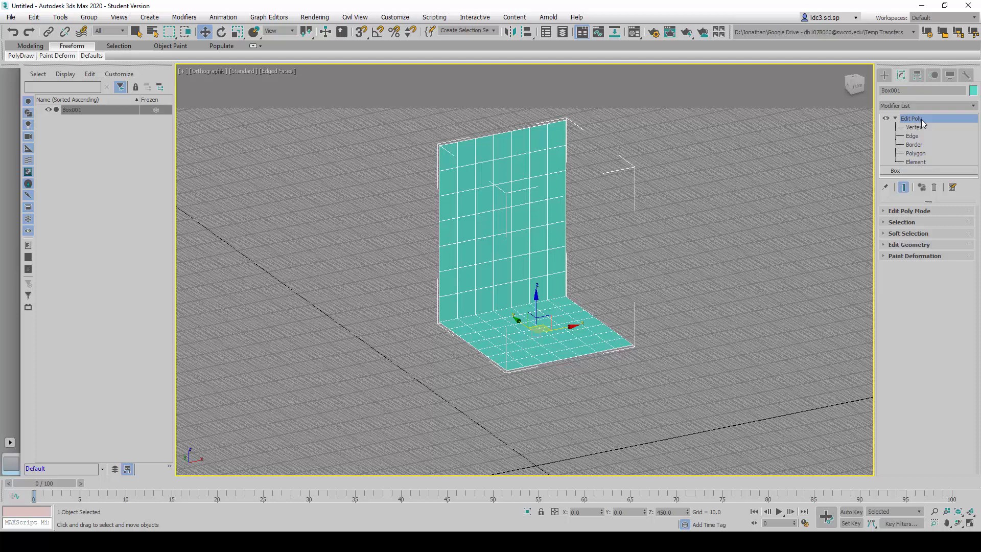
{"action": "left_click", "coordinate": [913, 136]}
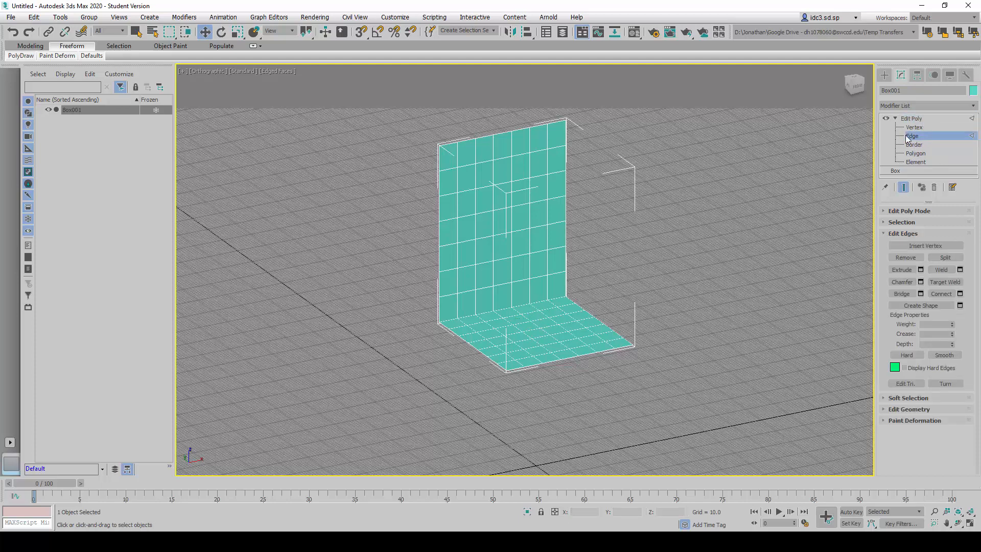
{"action": "left_click", "coordinate": [895, 118]}
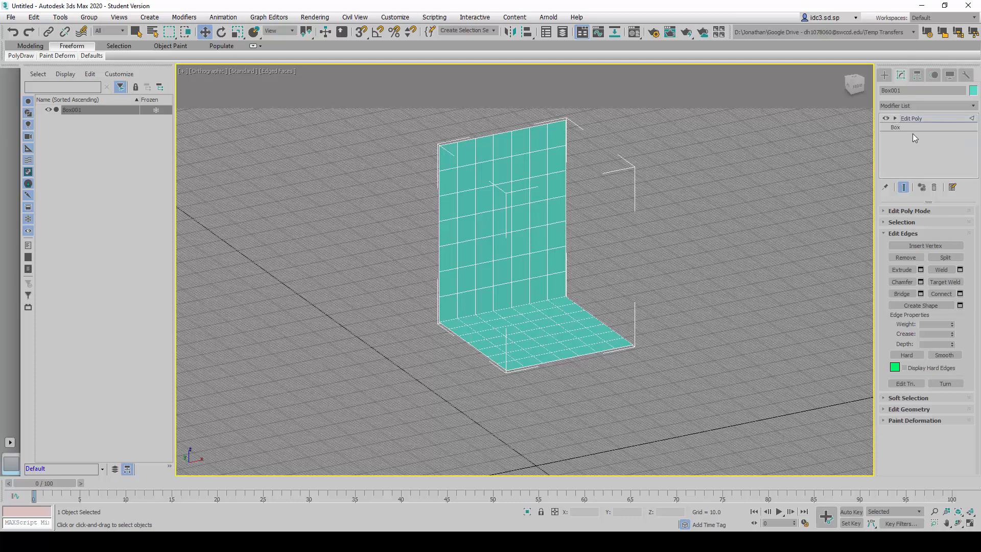
{"action": "left_click", "coordinate": [896, 118]}
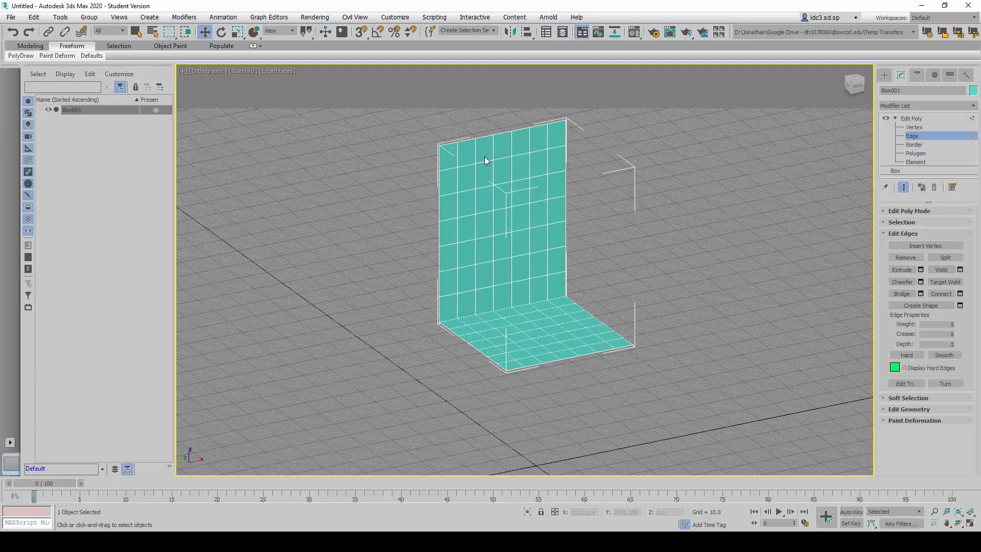
{"action": "left_click", "coordinate": [912, 119]}
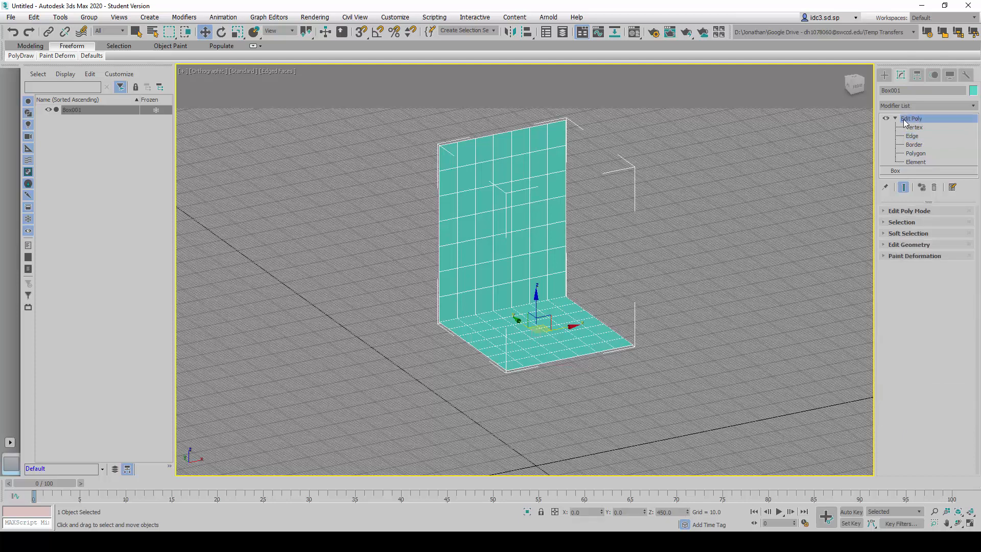
{"action": "left_click", "coordinate": [895, 119]}
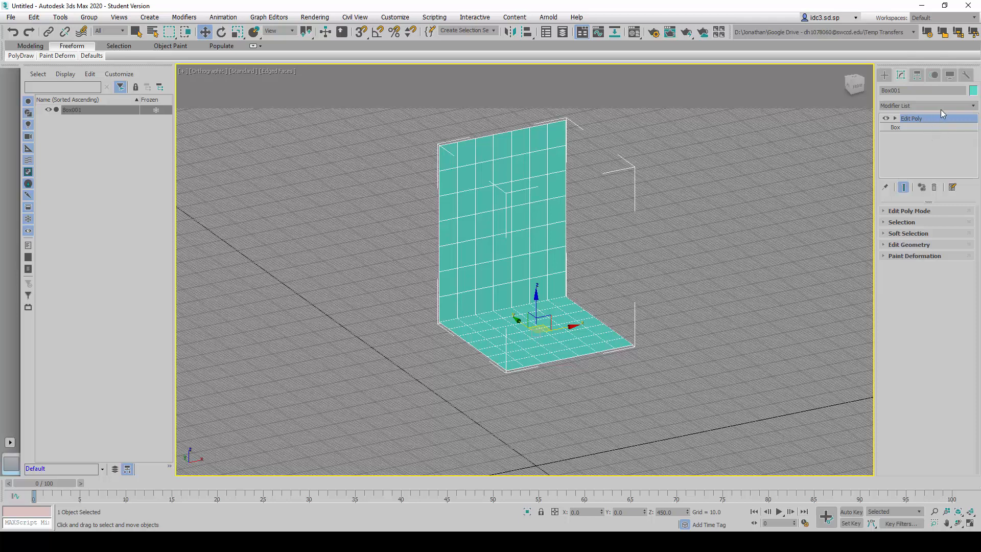
- Add an FFD 4x4x4 modifier to the box above its Edit Poly modifier
{"action": "left_click", "coordinate": [974, 108]}
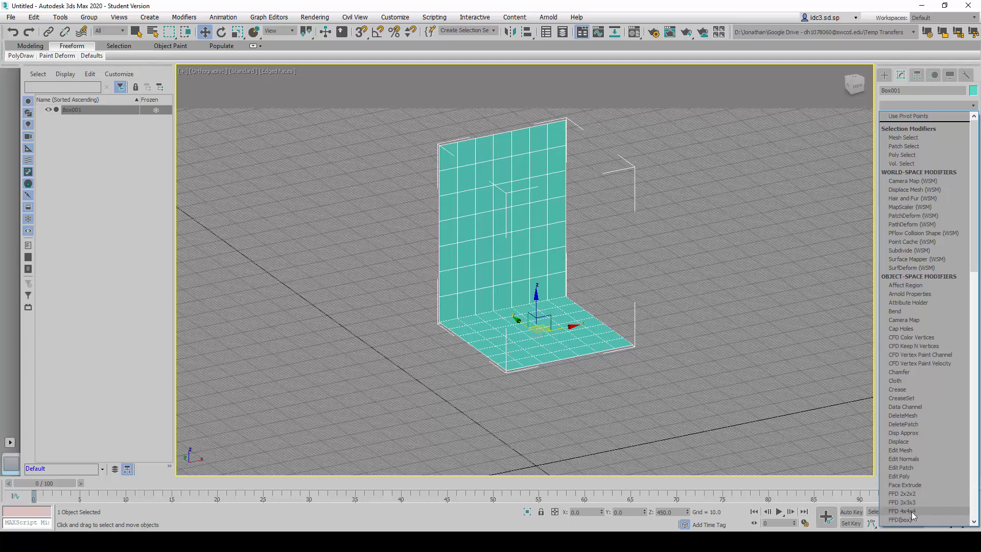
{"action": "scroll", "coordinate": [914, 408], "scroll_direction": "down", "scroll_amount": 7}
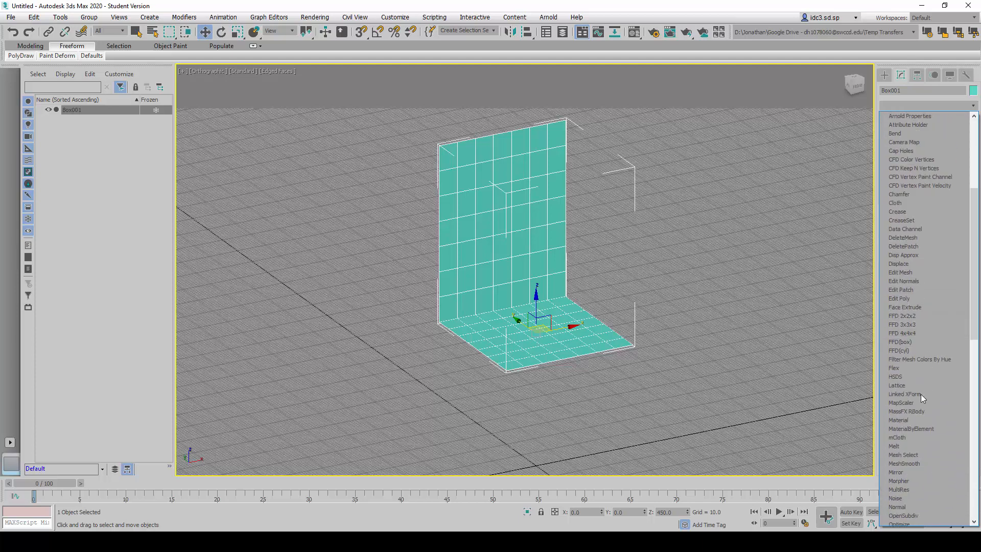
{"action": "left_click", "coordinate": [916, 332]}
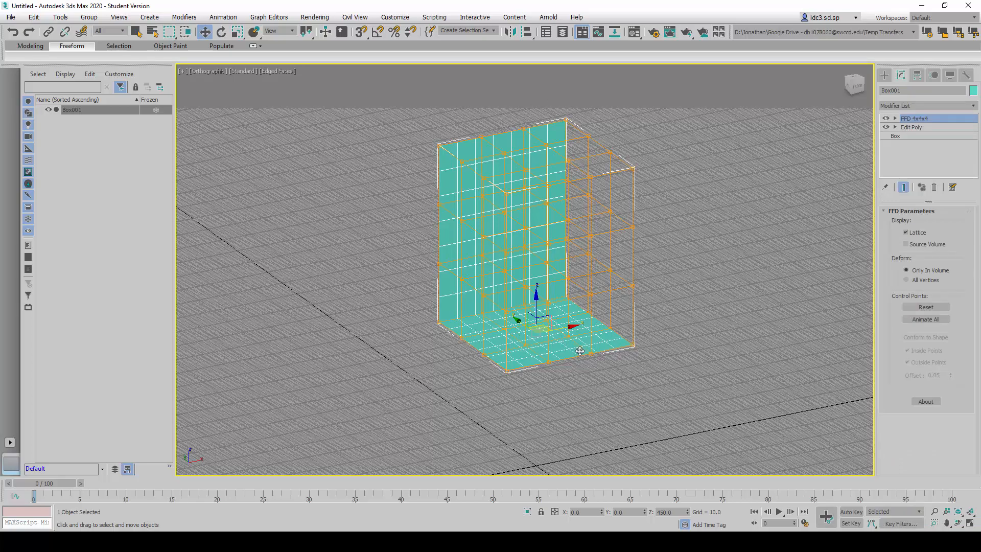
{"action": "middle_click_drag", "start_coordinate": [577, 360], "coordinate": [557, 387]}
{"action": "mouse_move", "coordinate": [591, 343]}
{"action": "middle_mouse_down", "text": "alt"}
{"action": "mouse_move", "coordinate": [571, 362]}
{"action": "mouse_move", "coordinate": [556, 349]}
{"action": "mouse_move", "coordinate": [651, 317]}
{"action": "mouse_move", "coordinate": [648, 338]}
{"action": "mouse_move", "coordinate": [575, 368]}
{"action": "mouse_move", "coordinate": [596, 357]}
{"action": "mouse_move", "coordinate": [584, 350]}
{"action": "middle_mouse_up", "text": "alt"}
{"action": "key", "text": "f"}
{"action": "middle_click_drag", "start_coordinate": [731, 290], "coordinate": [731, 265]}
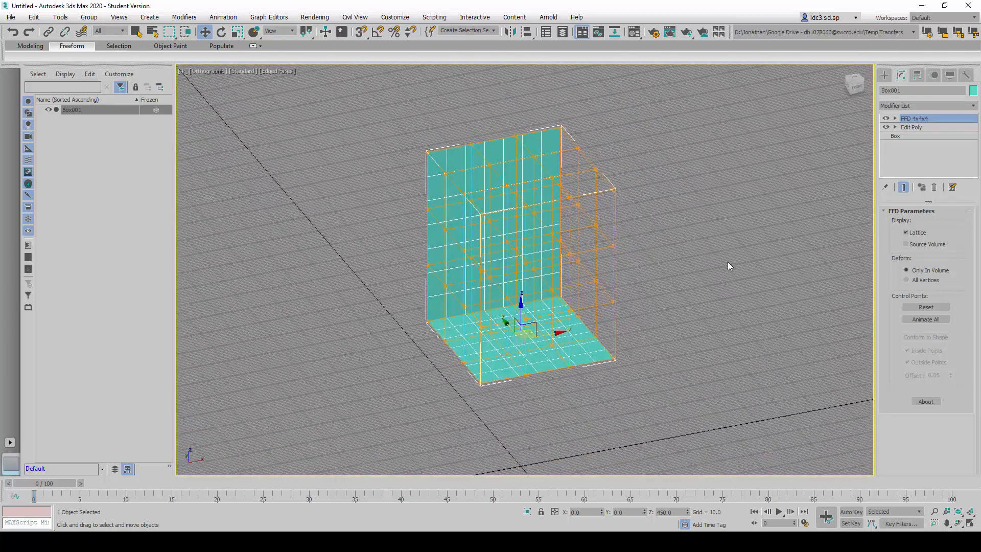
- Expand the FFD 4x4x4 modifier's sub-object list and enter its Control Points level
{"action": "left_click", "coordinate": [895, 119]}
{"action": "left_click", "coordinate": [895, 119]}
{"action": "left_click", "coordinate": [895, 119]}
{"action": "left_click", "coordinate": [895, 119]}
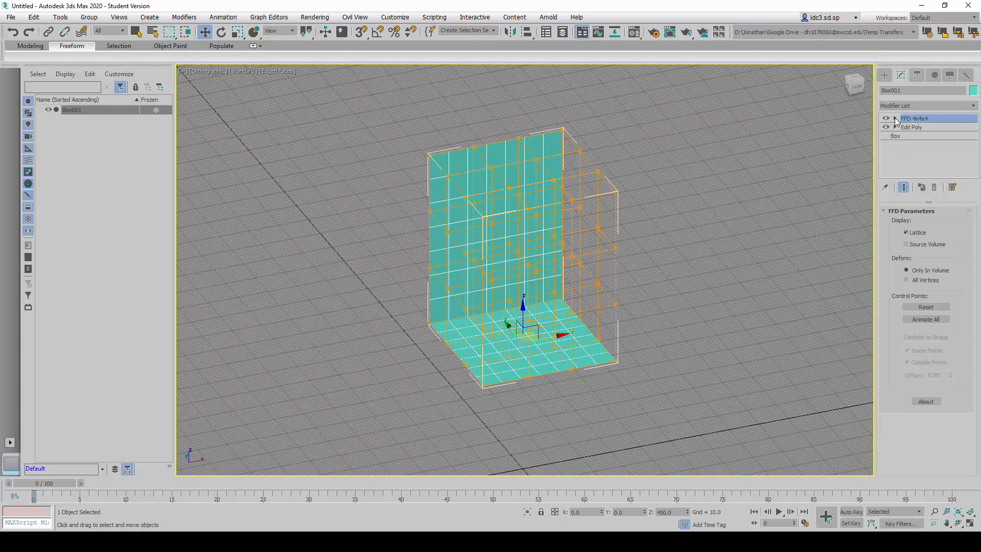
{"action": "left_click", "coordinate": [895, 119]}
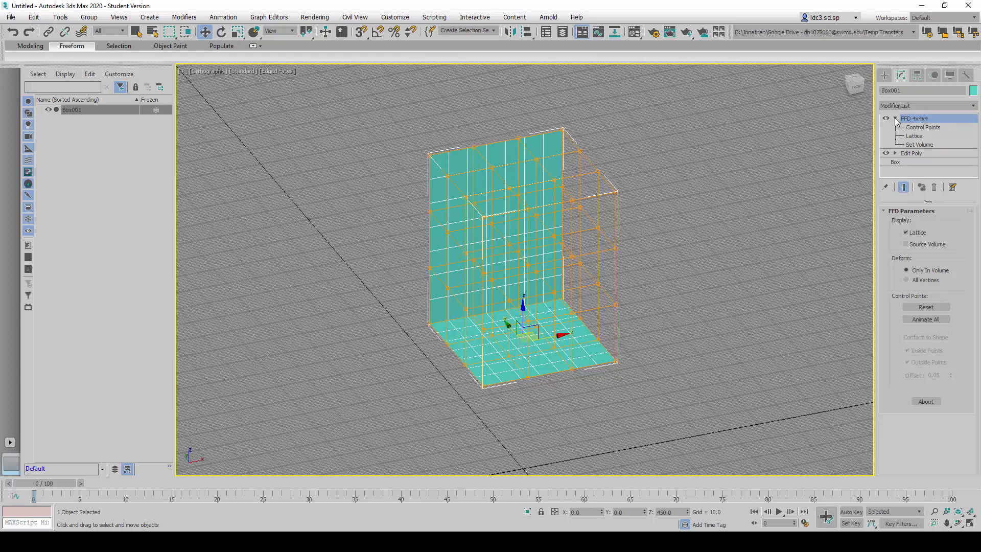
{"action": "left_click", "coordinate": [922, 127]}
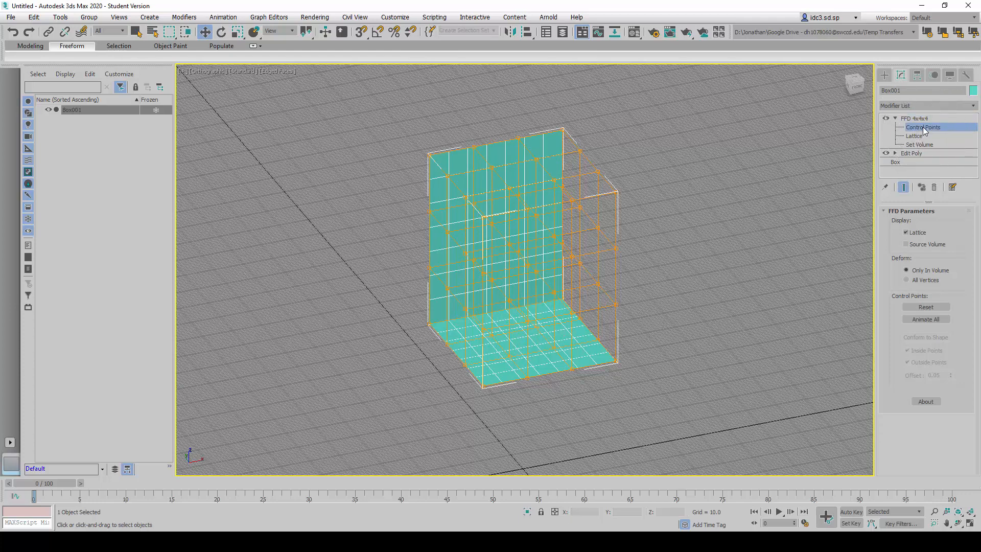
{"action": "left_click", "coordinate": [923, 128]}
- From the front, select the two middle columns of the lattice's top control points and raise them to Z about 1099, arching the back's top edge
{"action": "middle_click_drag", "start_coordinate": [620, 339], "coordinate": [580, 291], "text": "alt"}
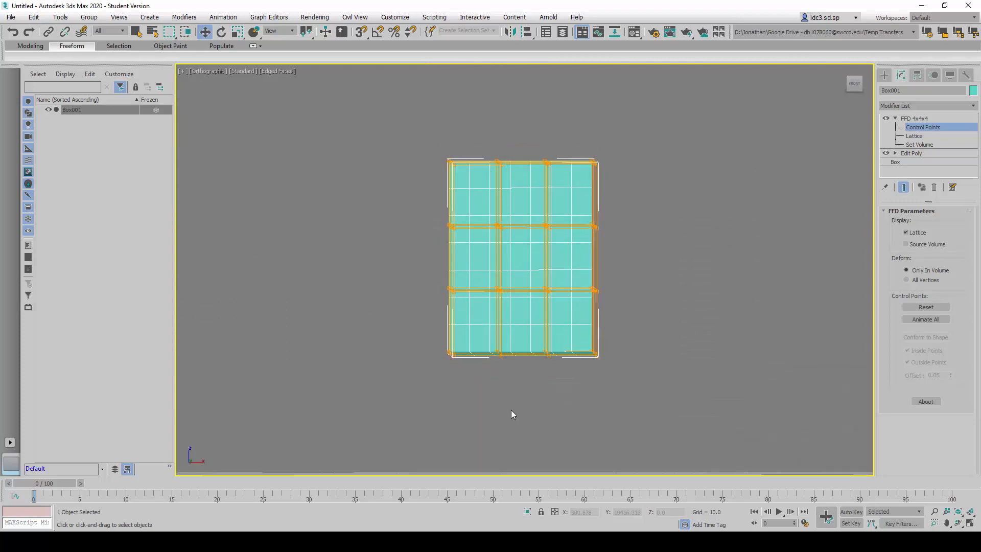
{"action": "mouse_move", "coordinate": [532, 309]}
{"action": "middle_mouse_down", "text": "alt"}
{"action": "mouse_move", "coordinate": [543, 366]}
{"action": "mouse_move", "coordinate": [530, 300]}
{"action": "mouse_move", "coordinate": [533, 321]}
{"action": "middle_mouse_up", "text": "alt"}
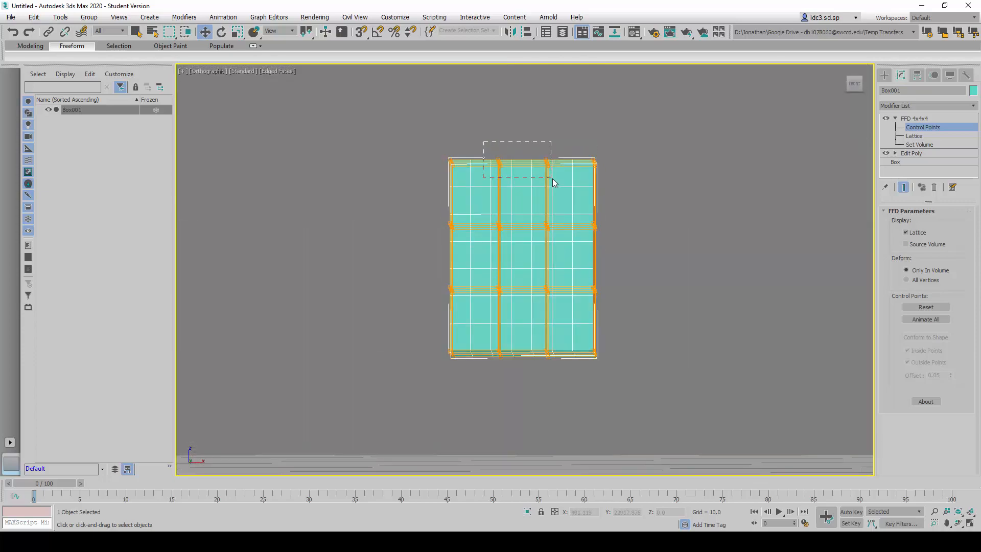
{"action": "left_click_drag", "start_coordinate": [554, 182], "coordinate": [549, 183]}
{"action": "left_click_drag", "start_coordinate": [523, 136], "coordinate": [521, 121]}
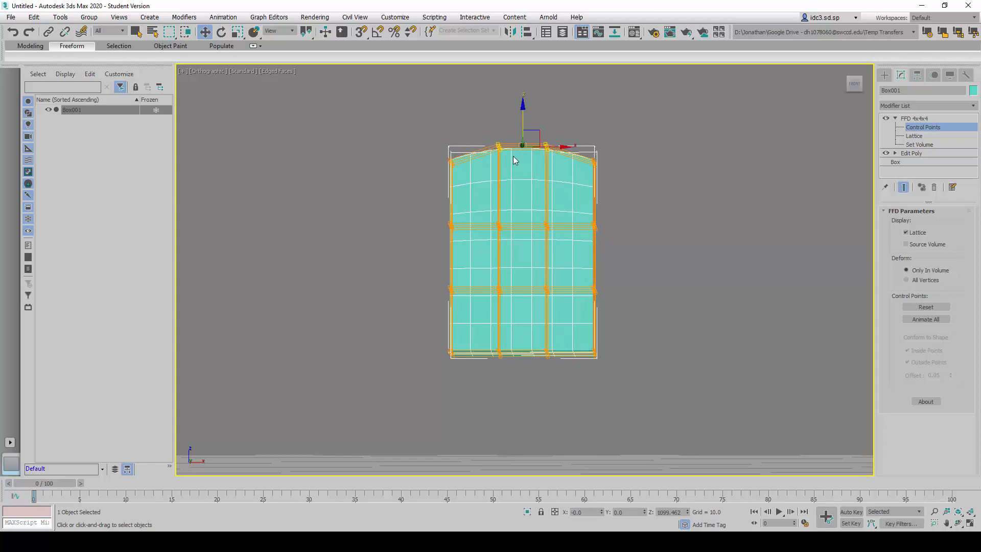
- Select the two middle control points on the seat's front edge and move them outward to Y about -276 for a rounded front
{"action": "middle_click_drag", "start_coordinate": [513, 155], "coordinate": [556, 159], "text": "alt"}
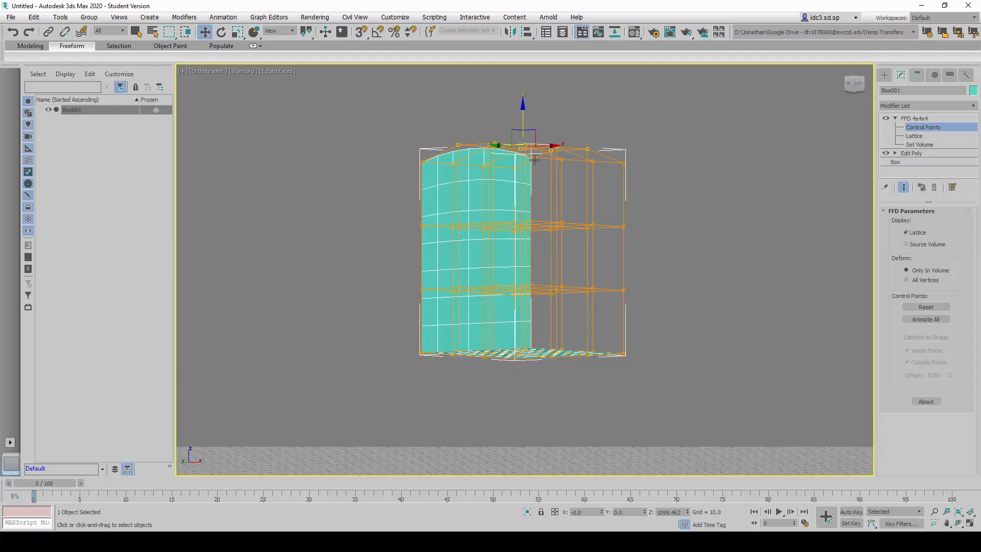
{"action": "middle_click_drag", "start_coordinate": [392, 281], "coordinate": [381, 329], "text": "alt"}
{"action": "middle_click_drag", "start_coordinate": [545, 363], "coordinate": [499, 314], "text": "alt"}
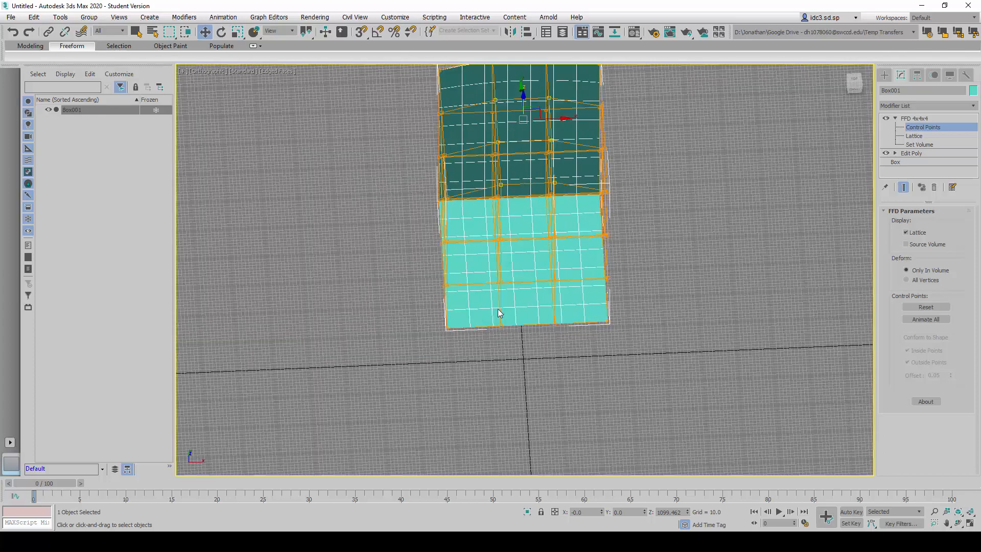
{"action": "left_click_drag", "start_coordinate": [562, 341], "coordinate": [562, 340]}
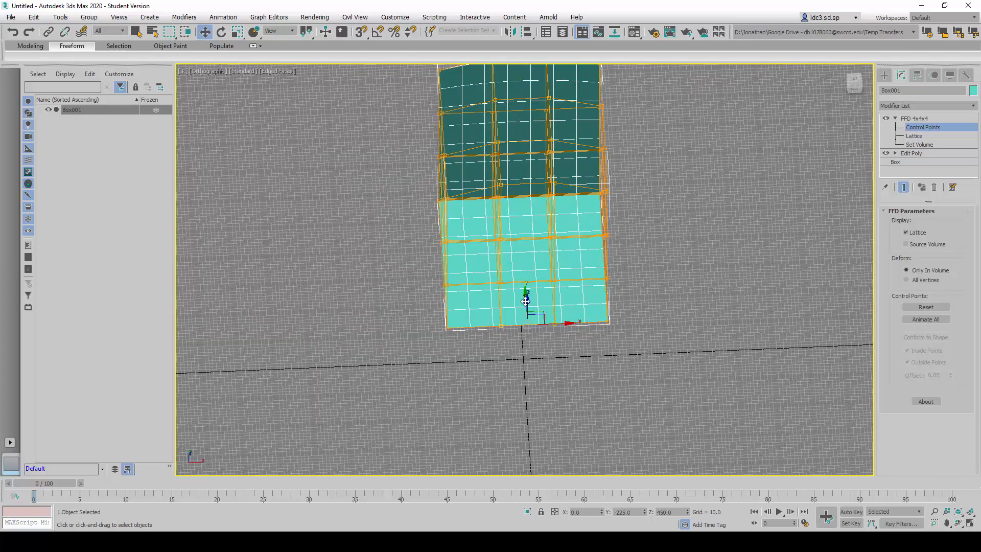
{"action": "middle_click_drag", "start_coordinate": [525, 340], "coordinate": [508, 326], "text": "alt"}
{"action": "left_click_drag", "start_coordinate": [513, 306], "coordinate": [522, 314]}
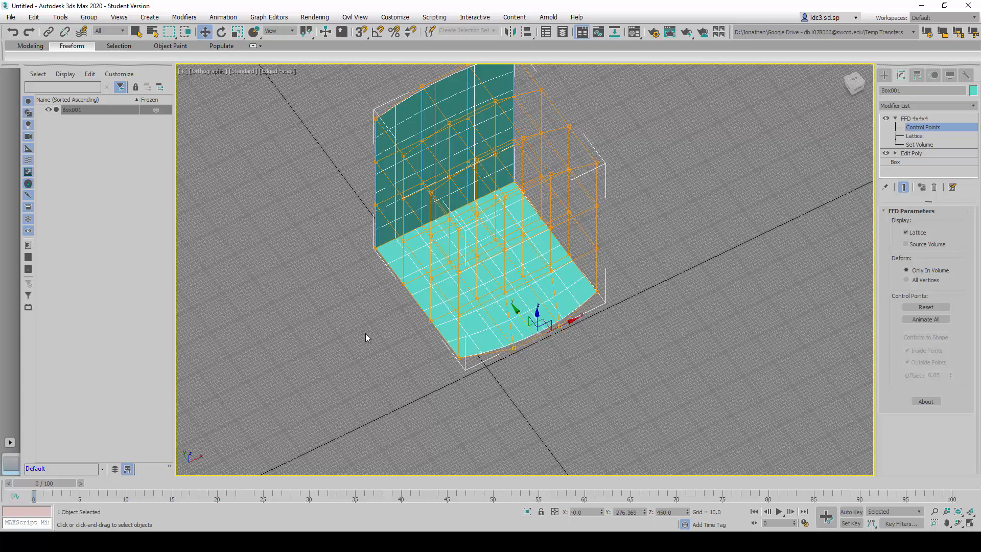
- Select the bottom row of control points where the back meets the seat and scale it narrower along X
{"action": "middle_click_drag", "start_coordinate": [405, 301], "coordinate": [504, 268], "text": "alt"}
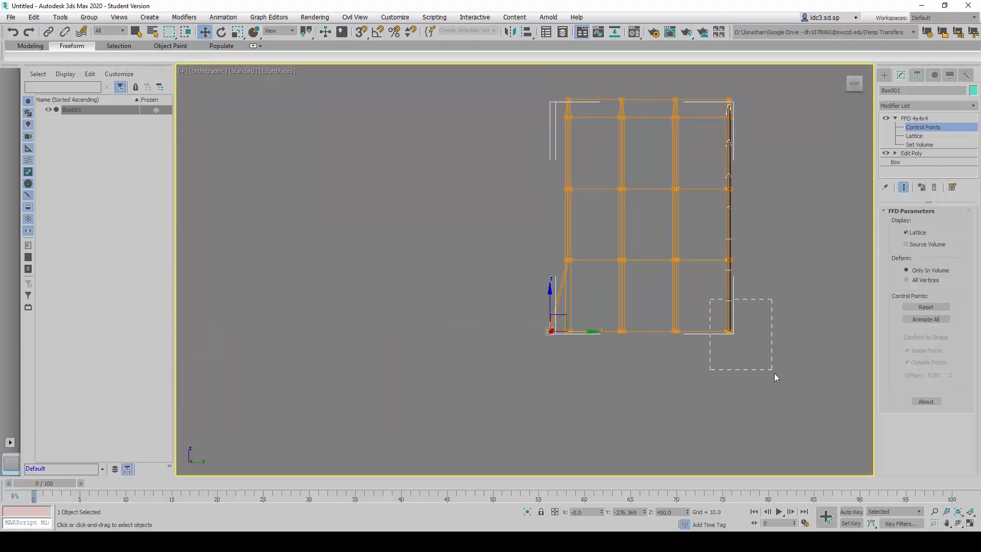
{"action": "left_click_drag", "start_coordinate": [776, 376], "coordinate": [773, 375]}
{"action": "middle_click_drag", "start_coordinate": [584, 308], "coordinate": [650, 313], "text": "alt"}
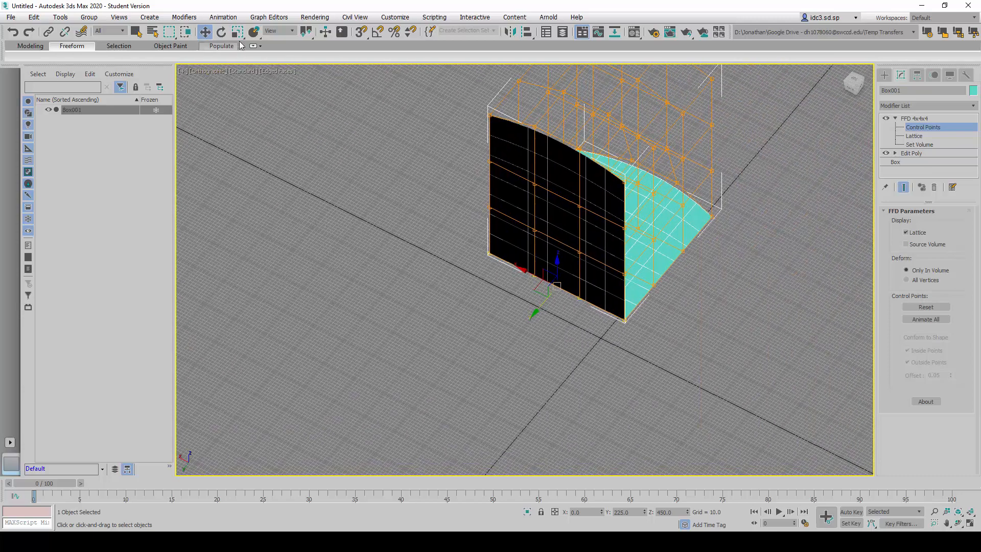
{"action": "left_click_drag", "start_coordinate": [236, 38], "coordinate": [240, 51]}
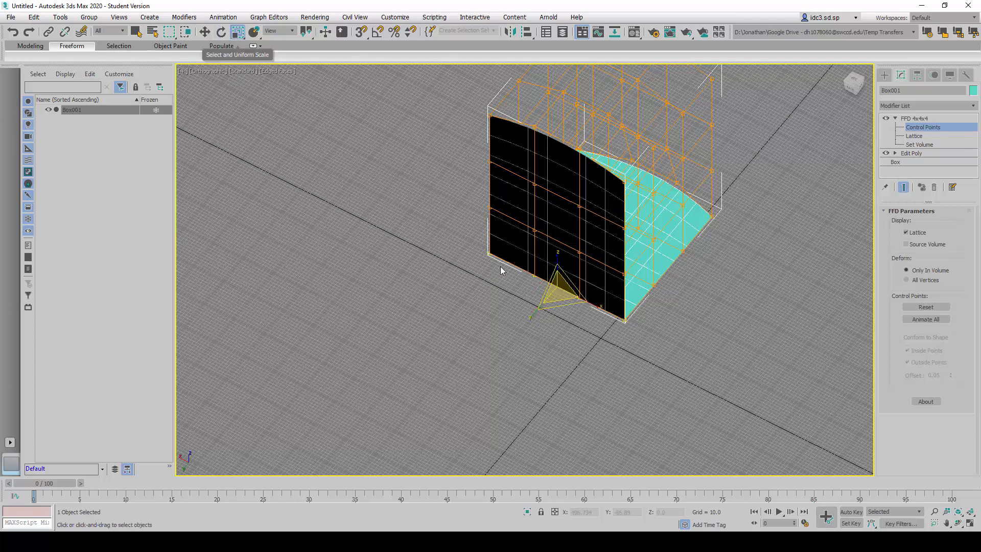
{"action": "left_click_drag", "start_coordinate": [599, 305], "coordinate": [584, 296]}
- Select the two middle columns of control points along the full height of the back
{"action": "middle_click_drag", "start_coordinate": [740, 293], "coordinate": [768, 336], "text": "alt"}
{"action": "middle_click_drag", "start_coordinate": [536, 320], "coordinate": [537, 321], "text": "alt"}
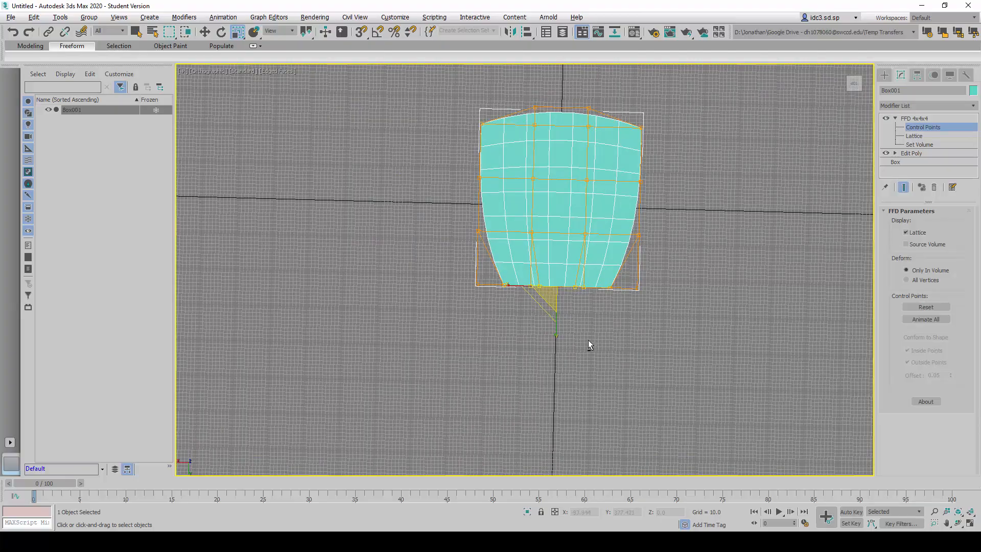
{"action": "middle_click_drag", "start_coordinate": [537, 307], "coordinate": [536, 176], "text": "alt"}
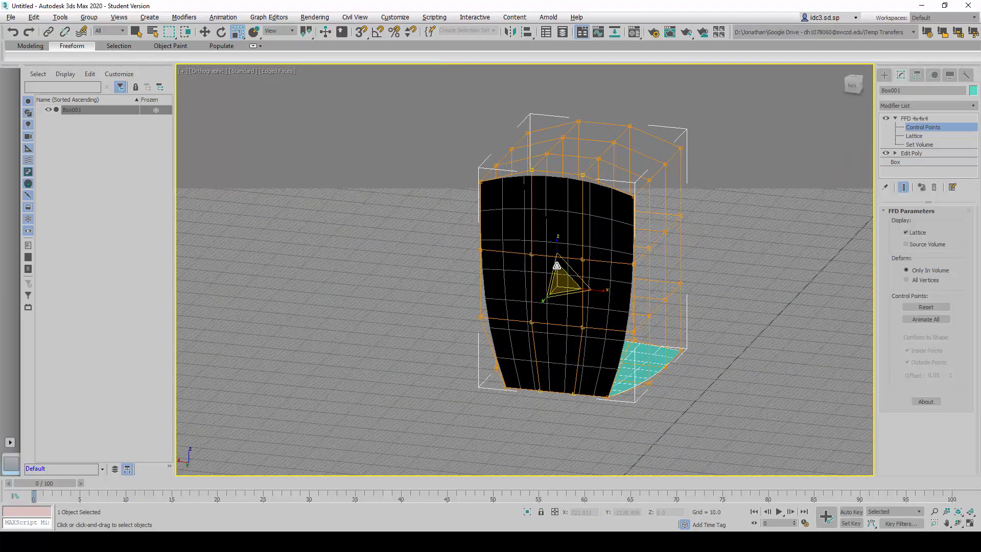
{"action": "mouse_move", "coordinate": [526, 161]}
{"action": "left_mouse_down"}
{"action": "mouse_move", "coordinate": [516, 238]}
{"action": "mouse_move", "coordinate": [527, 380]}
{"action": "left_mouse_up"}
{"action": "left_click_drag", "start_coordinate": [602, 368], "coordinate": [609, 210]}
{"action": "left_click_drag", "start_coordinate": [587, 165], "coordinate": [523, 168]}
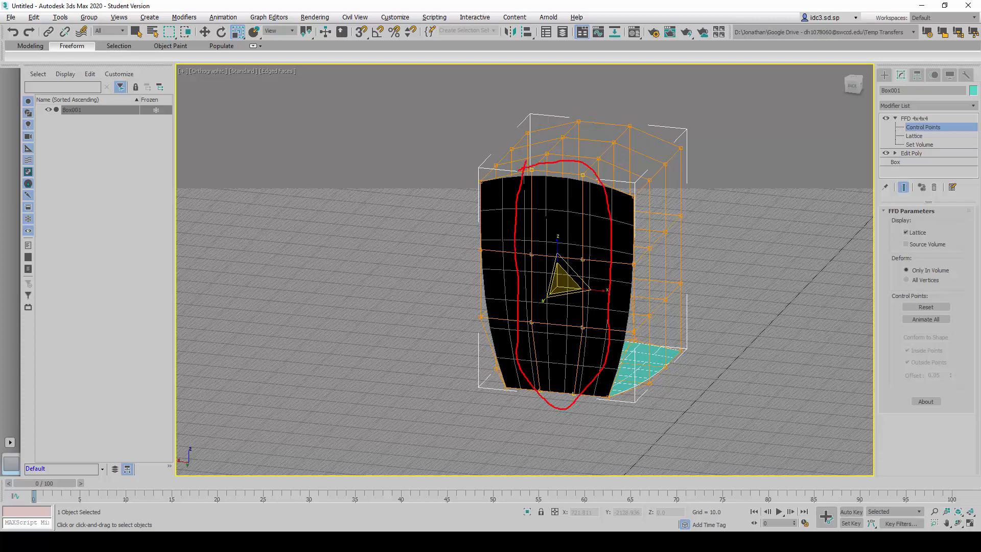
{"action": "key", "text": "Escape"}
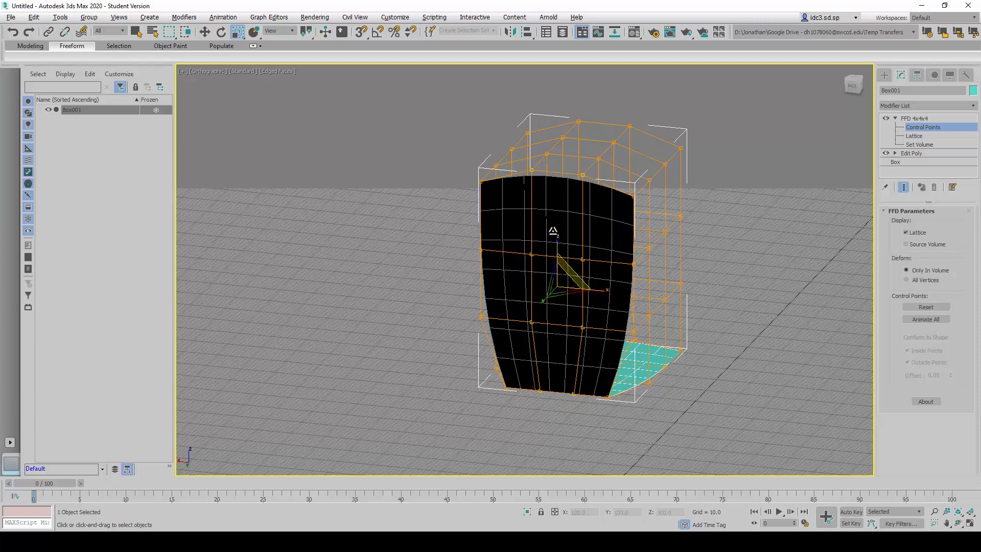
- Move the back's two selected middle control point columns rearward to Y about 290, giving the back a crosswise curve
{"action": "left_click", "coordinate": [205, 32]}
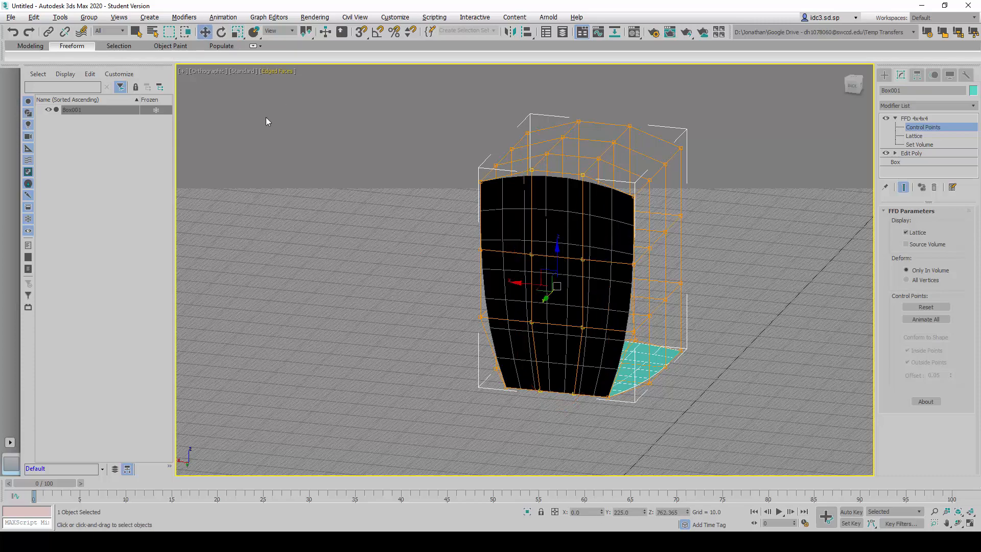
{"action": "middle_click_drag", "start_coordinate": [450, 284], "coordinate": [434, 351], "text": "alt"}
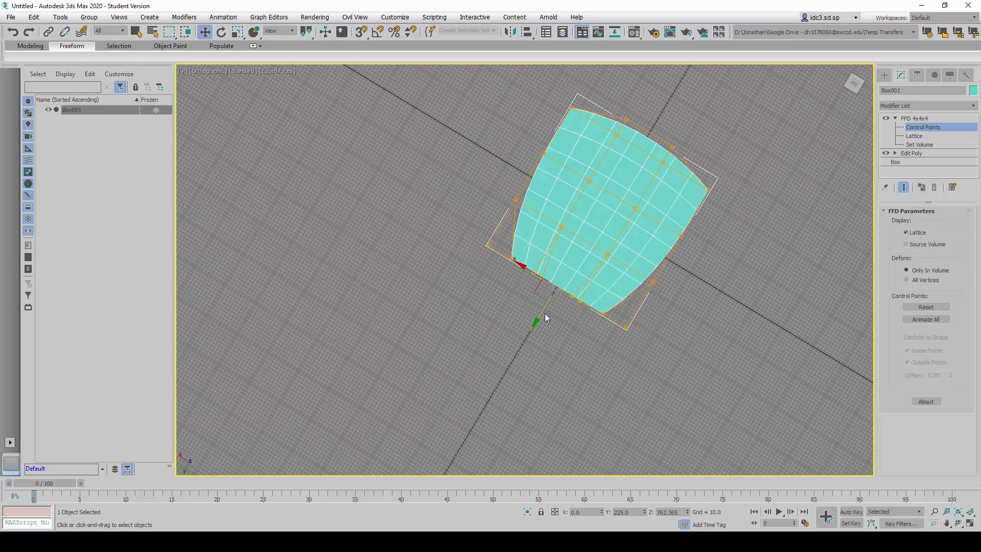
{"action": "left_click_drag", "start_coordinate": [540, 316], "coordinate": [526, 339]}
- From the front, select the two middle columns of the seat's bottom control points and lower them to Z about 411, dishing the seat
{"action": "middle_click_drag", "start_coordinate": [526, 340], "coordinate": [502, 300], "text": "alt"}
{"action": "scroll", "coordinate": [515, 382], "scroll_direction": "up", "scroll_amount": 2}
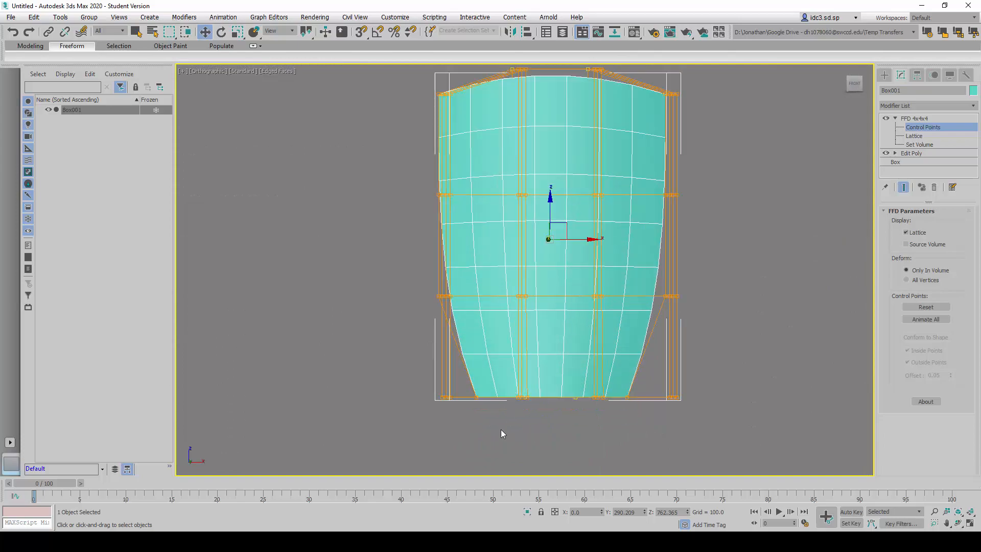
{"action": "left_click_drag", "start_coordinate": [601, 383], "coordinate": [610, 376]}
{"action": "middle_click_drag", "start_coordinate": [608, 388], "coordinate": [557, 344], "text": "alt"}
{"action": "left_click_drag", "start_coordinate": [557, 358], "coordinate": [558, 377]}
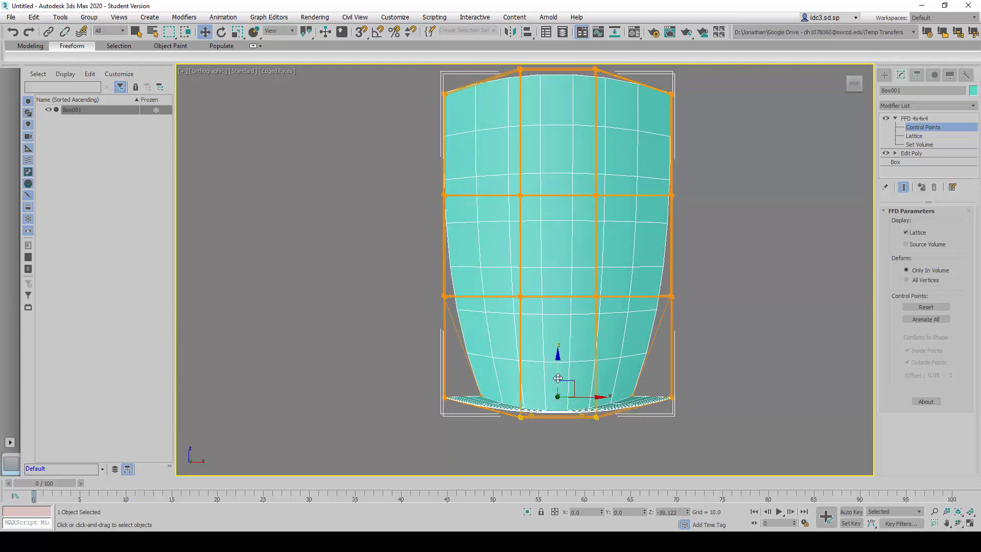
- From the side, select the back's three upper rows of control points and move them rearward to Y about 279
{"action": "middle_click_drag", "start_coordinate": [554, 381], "coordinate": [633, 371], "text": "alt"}
{"action": "scroll", "coordinate": [593, 305], "scroll_direction": "down", "scroll_amount": 4}
{"action": "middle_click_drag", "start_coordinate": [577, 329], "coordinate": [578, 324], "text": "alt"}
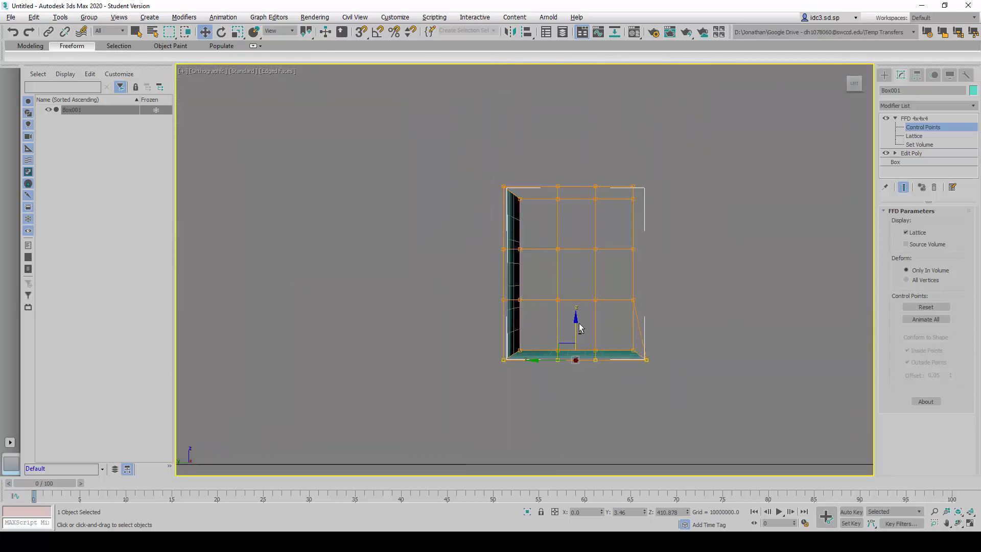
{"action": "scroll", "coordinate": [580, 328], "scroll_direction": "up", "scroll_amount": 1}
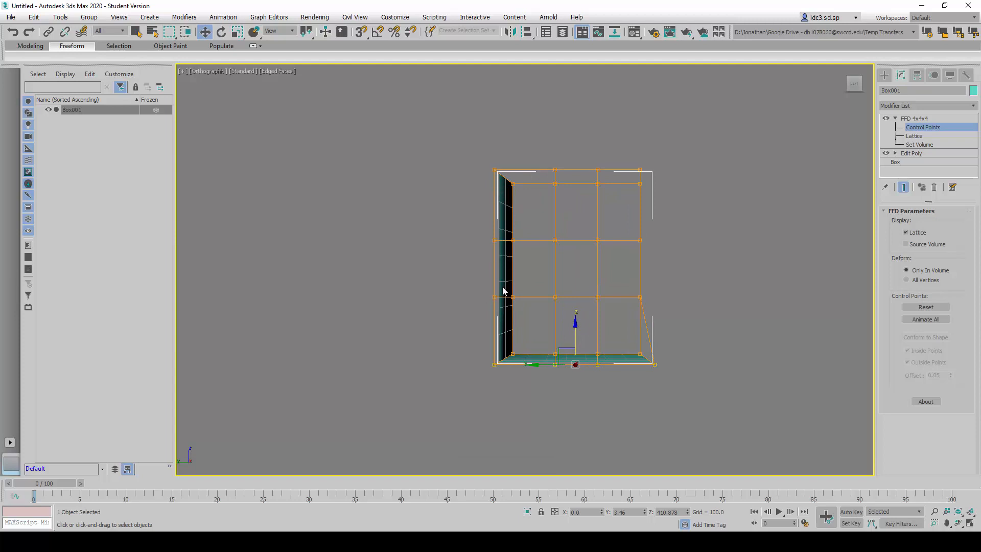
{"action": "left_click_drag", "start_coordinate": [536, 320], "coordinate": [536, 320]}
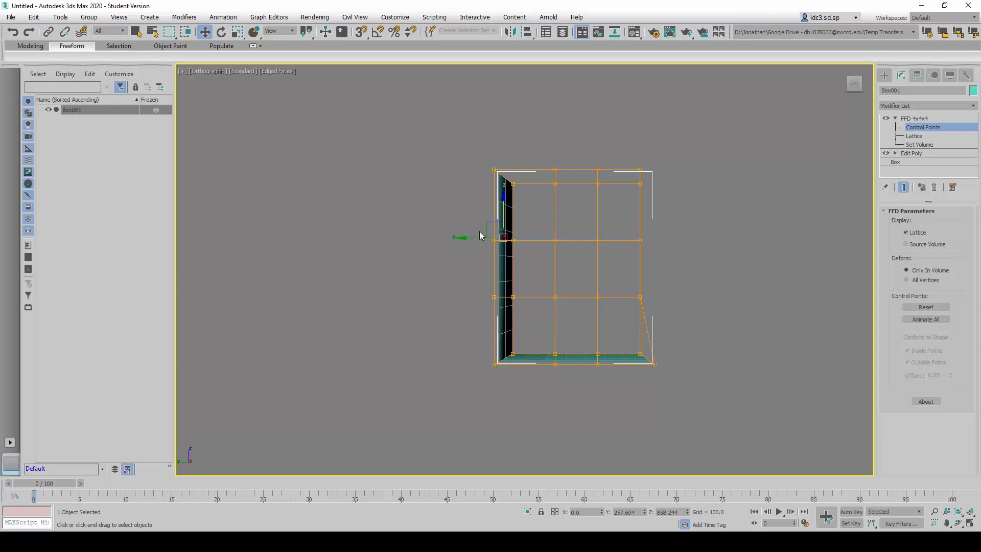
{"action": "left_click_drag", "start_coordinate": [463, 237], "coordinate": [458, 236]}
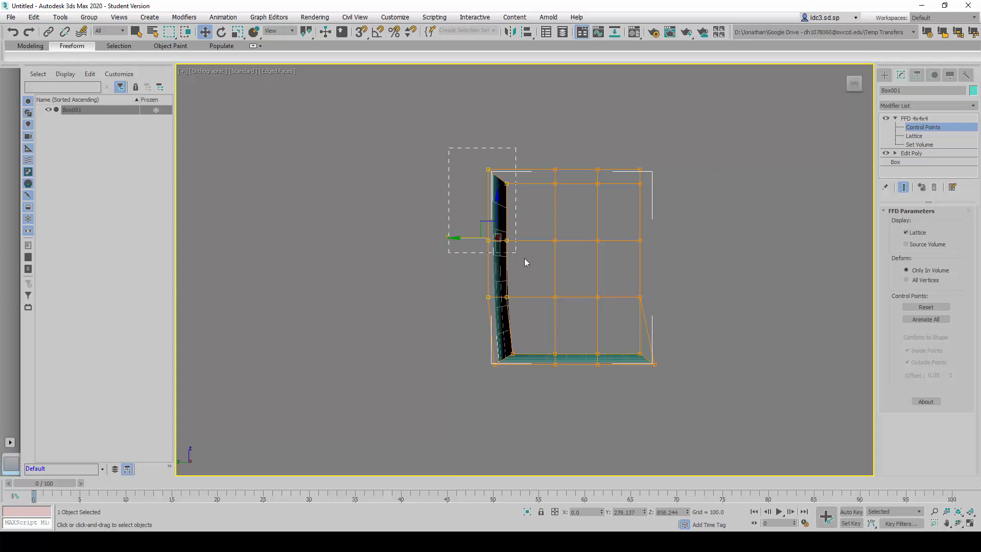
- Move the back's two upper rows of control points further rearward, and the top row further still, to recline the back
{"action": "left_click_drag", "start_coordinate": [525, 261], "coordinate": [525, 262]}
{"action": "left_click_drag", "start_coordinate": [454, 210], "coordinate": [505, 200]}
{"action": "left_click_drag", "start_coordinate": [451, 176], "coordinate": [438, 176]}
- Move the back's two middle rows of control points forward into a lumbar curve and bring the top row forward to Y about 349
{"action": "left_click_drag", "start_coordinate": [485, 295], "coordinate": [516, 308]}
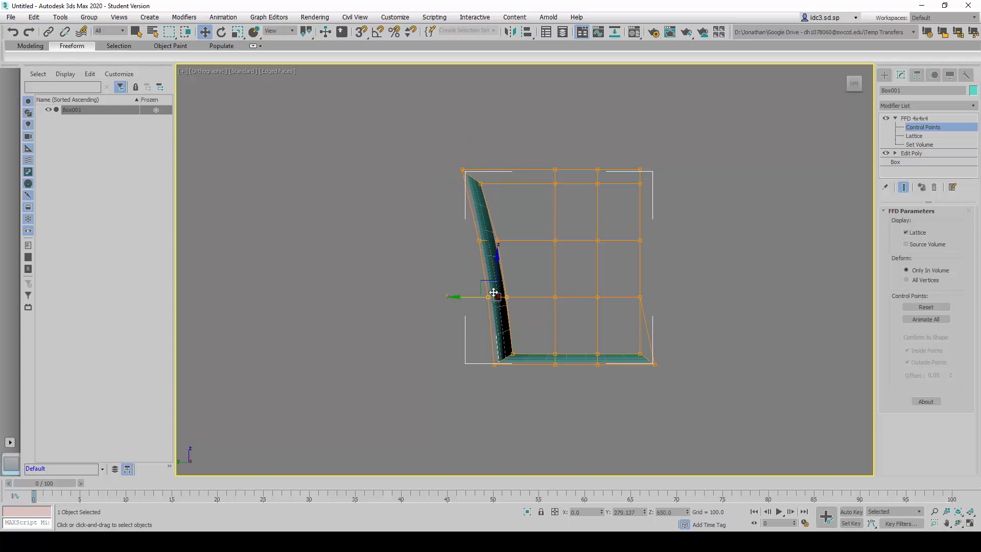
{"action": "left_click_drag", "start_coordinate": [460, 295], "coordinate": [474, 303]}
{"action": "left_click_drag", "start_coordinate": [524, 250], "coordinate": [472, 245]}
{"action": "left_click_drag", "start_coordinate": [500, 199], "coordinate": [499, 198]}
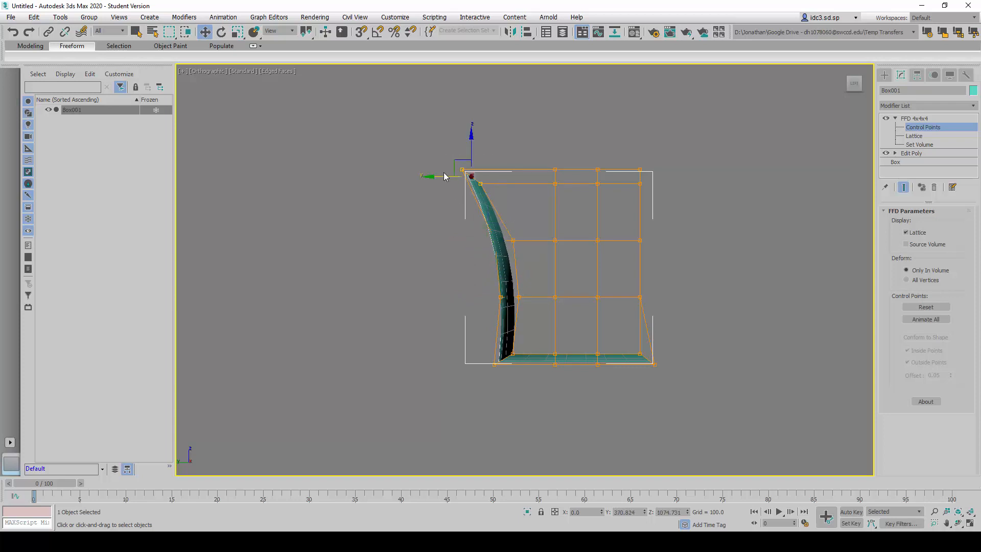
{"action": "left_click_drag", "start_coordinate": [444, 175], "coordinate": [449, 177]}
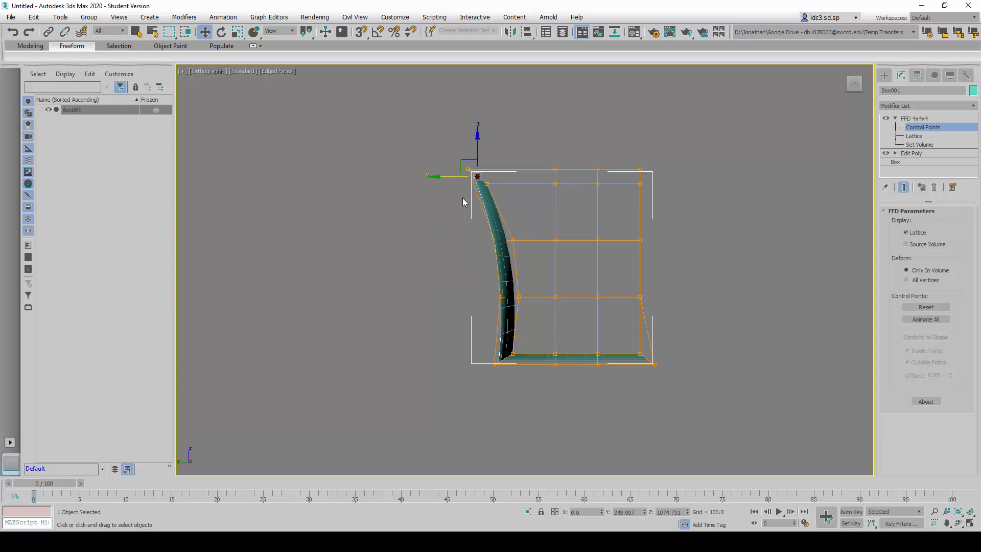
- Select the bottom control points in the seat's two middle rows between back and front, and raise them to Z about 458
{"action": "middle_click_drag", "start_coordinate": [569, 369], "coordinate": [535, 369], "text": "alt"}
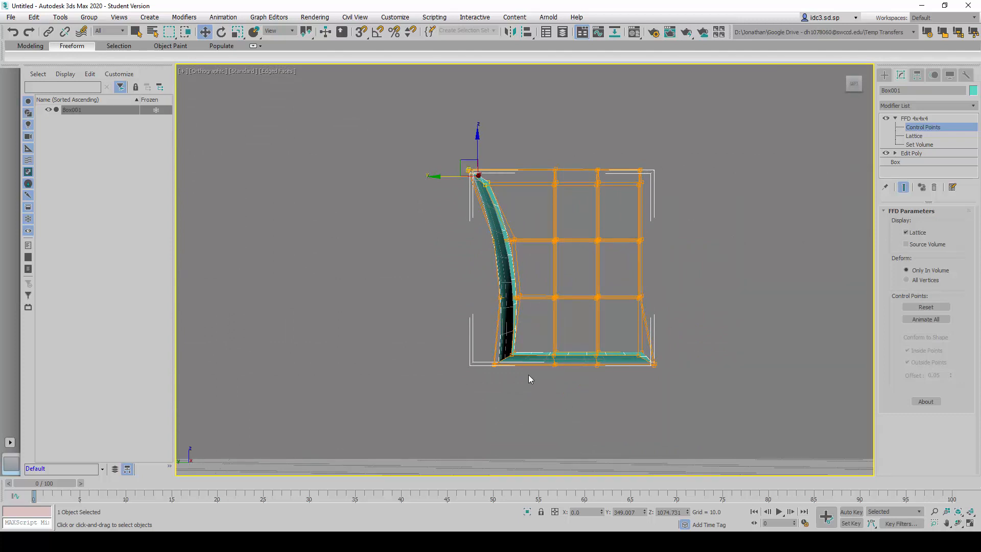
{"action": "left_click_drag", "start_coordinate": [618, 387], "coordinate": [615, 387]}
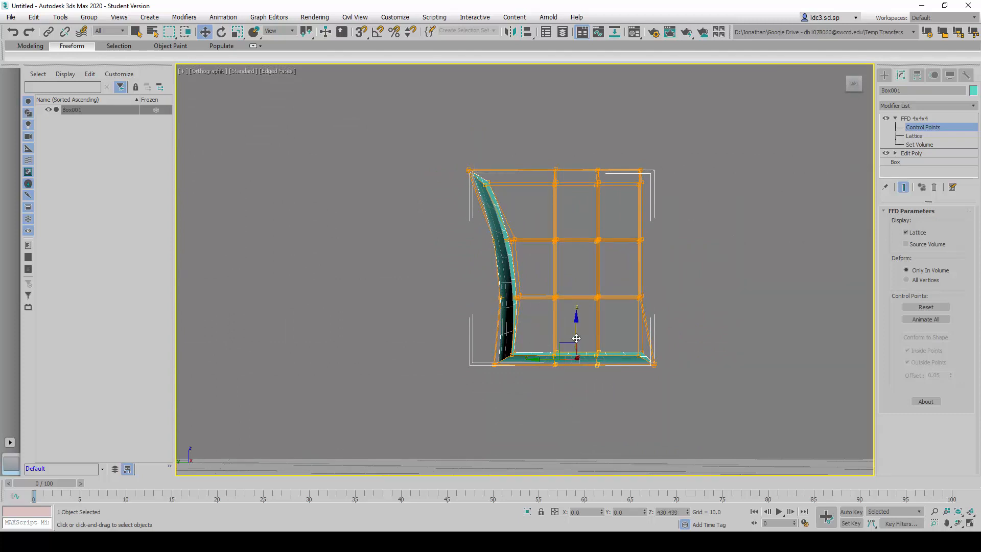
{"action": "left_click_drag", "start_coordinate": [575, 335], "coordinate": [575, 328]}
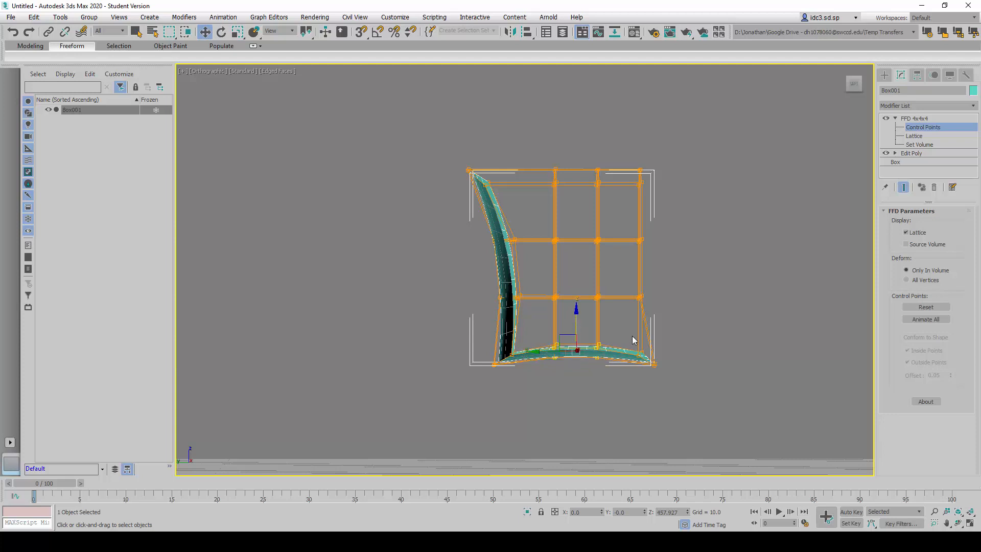
- Select the row of control points at the seat's front edge and adjust its height to Z about 433
{"action": "left_click_drag", "start_coordinate": [635, 340], "coordinate": [666, 384]}
{"action": "left_click_drag", "start_coordinate": [647, 338], "coordinate": [646, 340]}
{"action": "middle_click_drag", "start_coordinate": [608, 384], "coordinate": [501, 383], "text": "alt"}
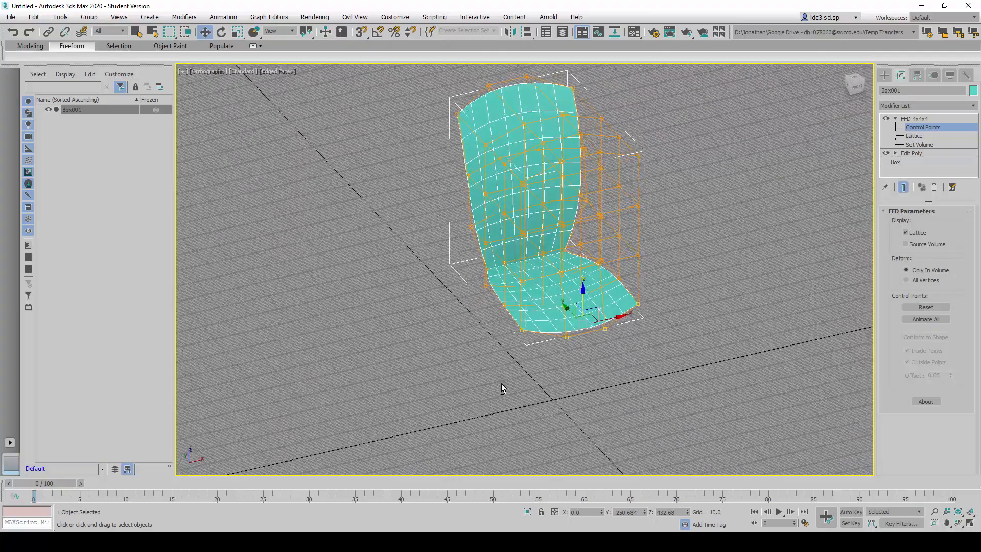
- Select the two middle control points along each side edge of the seat and scale all four outward along X to widen it
{"action": "middle_click_drag", "start_coordinate": [470, 346], "coordinate": [489, 337], "text": "alt"}
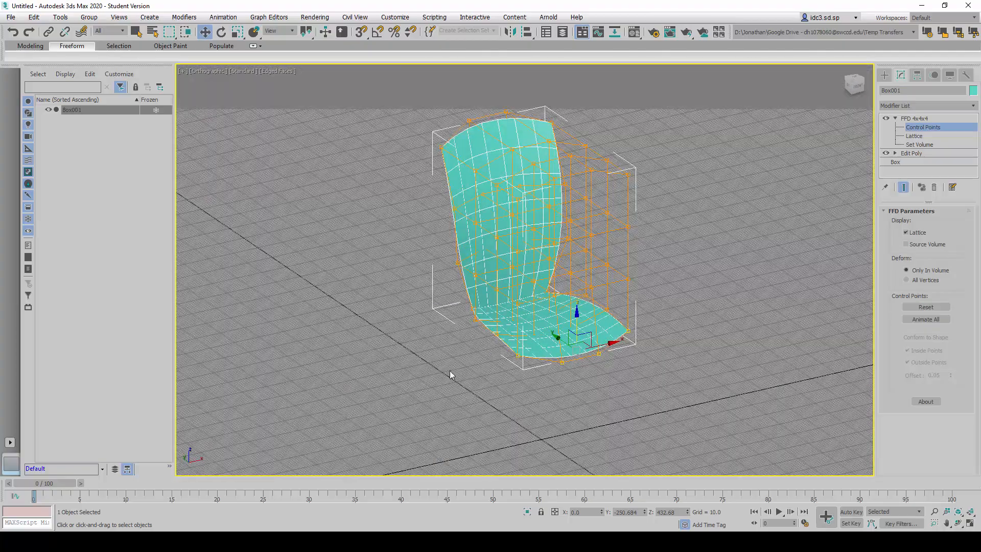
{"action": "middle_click_drag", "start_coordinate": [450, 370], "coordinate": [462, 293], "text": "alt"}
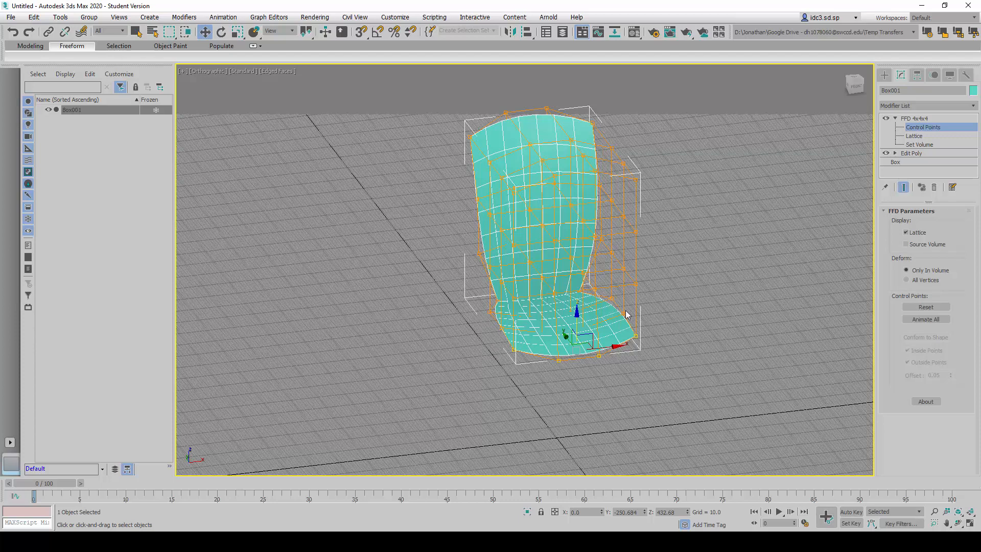
{"action": "scroll", "coordinate": [516, 370], "scroll_direction": "up", "scroll_amount": 5}
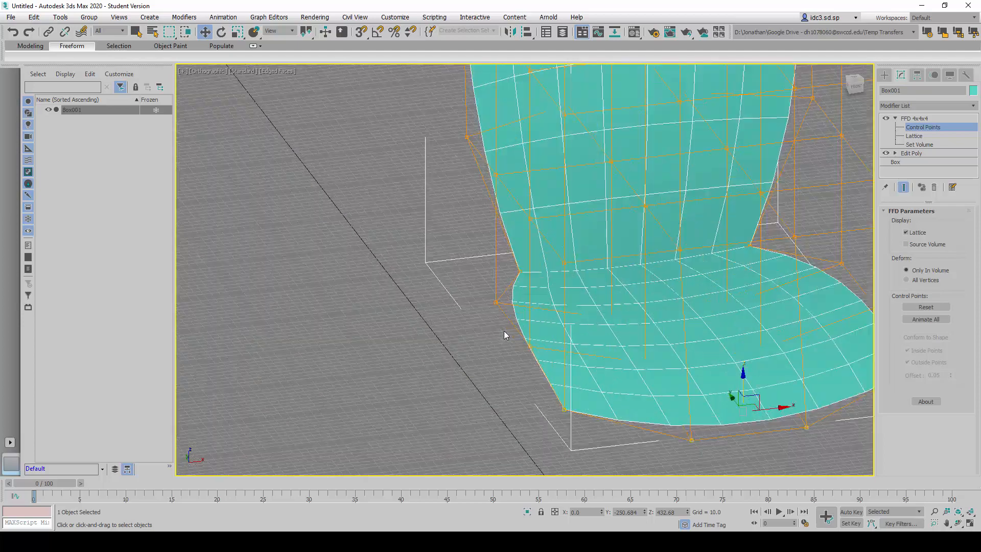
{"action": "left_click_drag", "start_coordinate": [501, 324], "coordinate": [501, 326]}
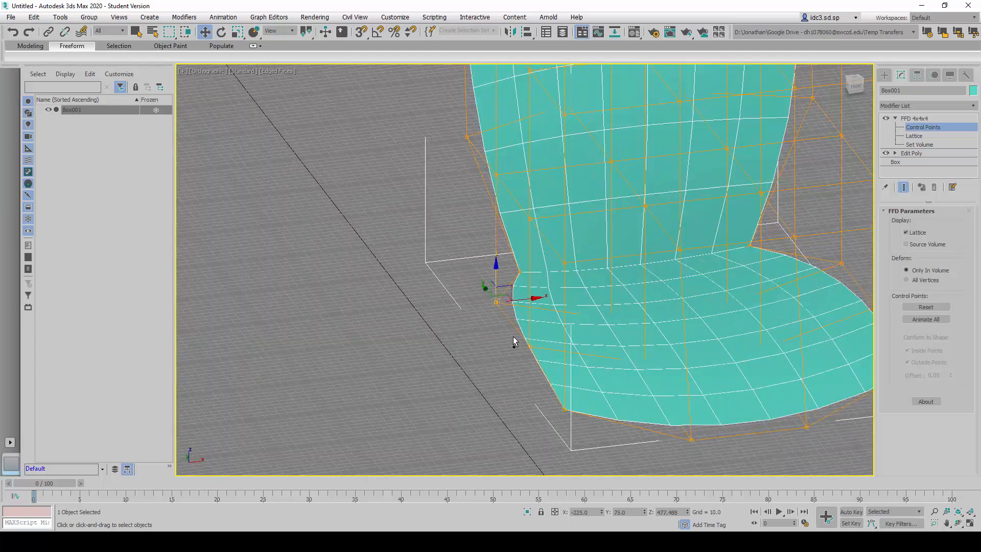
{"action": "left_click_drag", "start_coordinate": [535, 358], "coordinate": [536, 359], "text": "ctrl"}
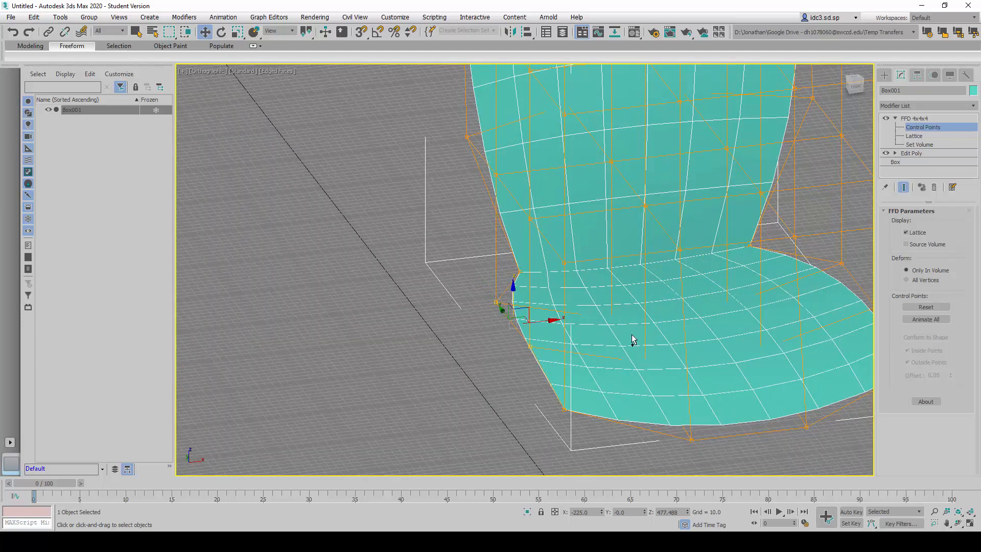
{"action": "middle_click_drag", "start_coordinate": [617, 329], "coordinate": [396, 310]}
{"action": "middle_click_drag", "start_coordinate": [578, 298], "coordinate": [604, 285], "text": "alt"}
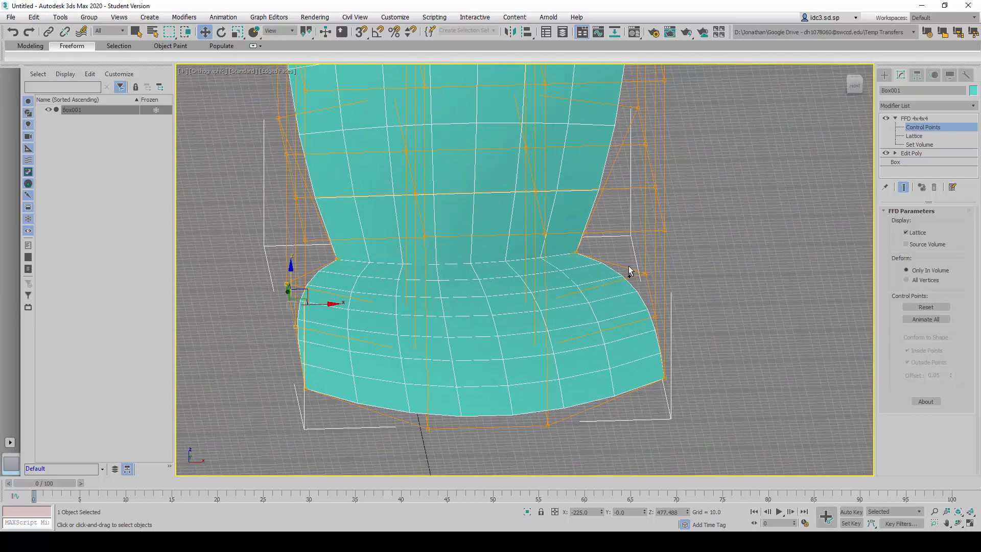
{"action": "left_click_drag", "start_coordinate": [627, 266], "coordinate": [660, 326], "text": "ctrl"}
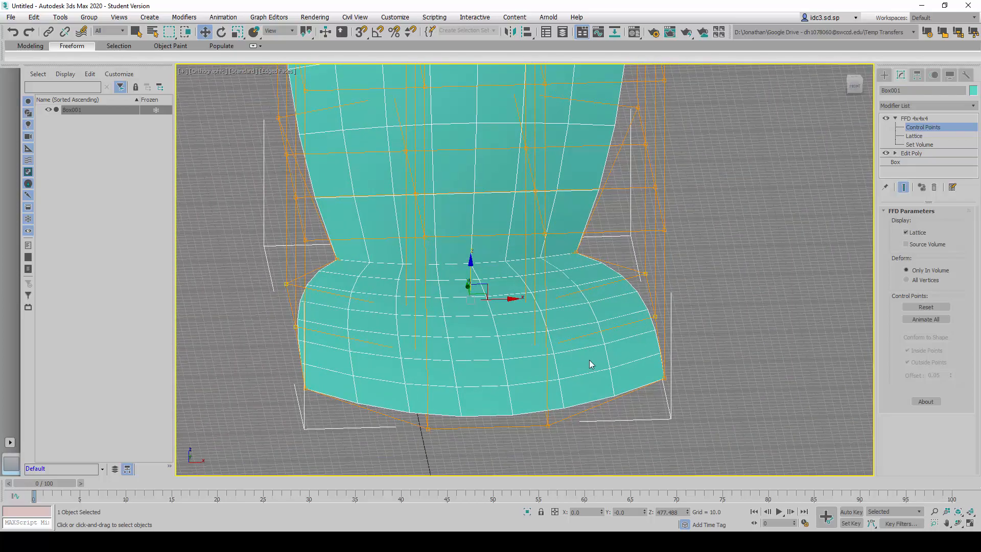
{"action": "middle_click_drag", "start_coordinate": [591, 366], "coordinate": [552, 344], "text": "alt"}
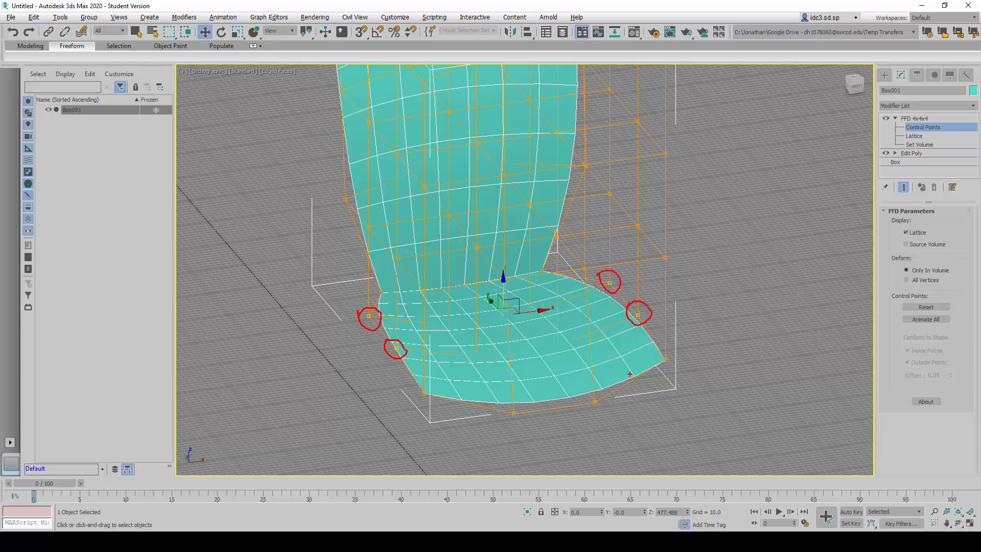
{"action": "key", "text": "Escape"}
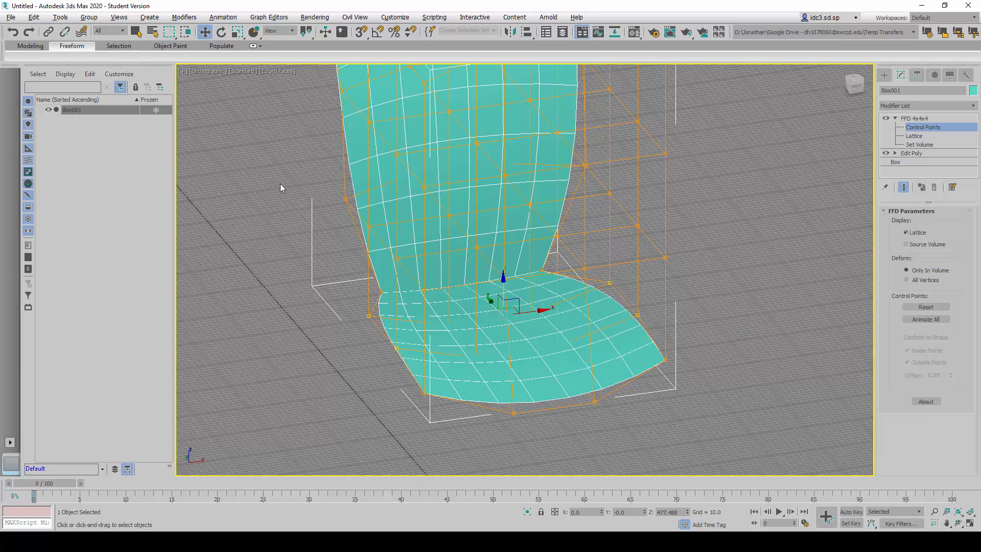
{"action": "left_click", "coordinate": [238, 32]}
{"action": "mouse_move", "coordinate": [422, 319]}
{"action": "middle_mouse_down", "text": "alt"}
{"action": "mouse_move", "coordinate": [409, 345]}
{"action": "mouse_move", "coordinate": [412, 324]}
{"action": "middle_mouse_up", "text": "alt"}
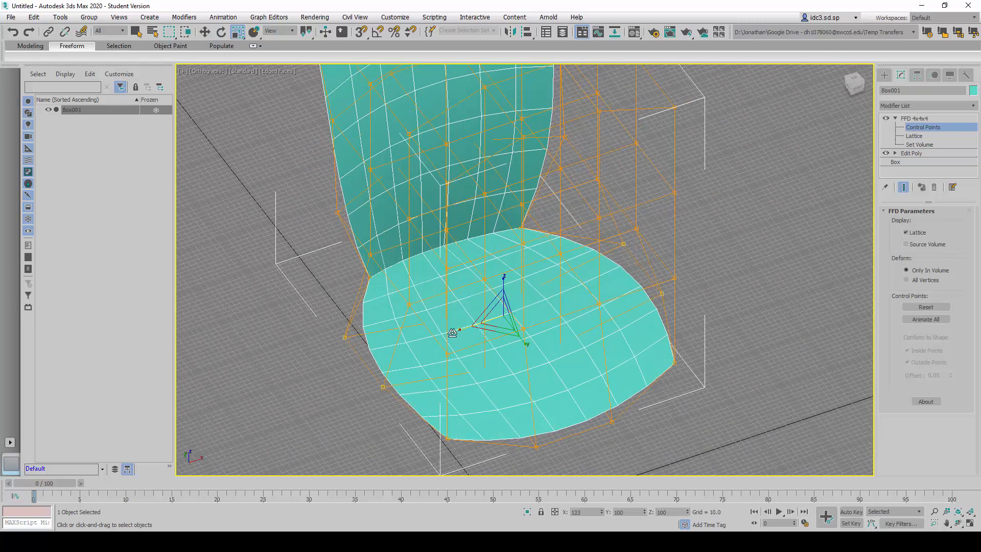
{"action": "left_click_drag", "start_coordinate": [452, 333], "coordinate": [453, 306]}
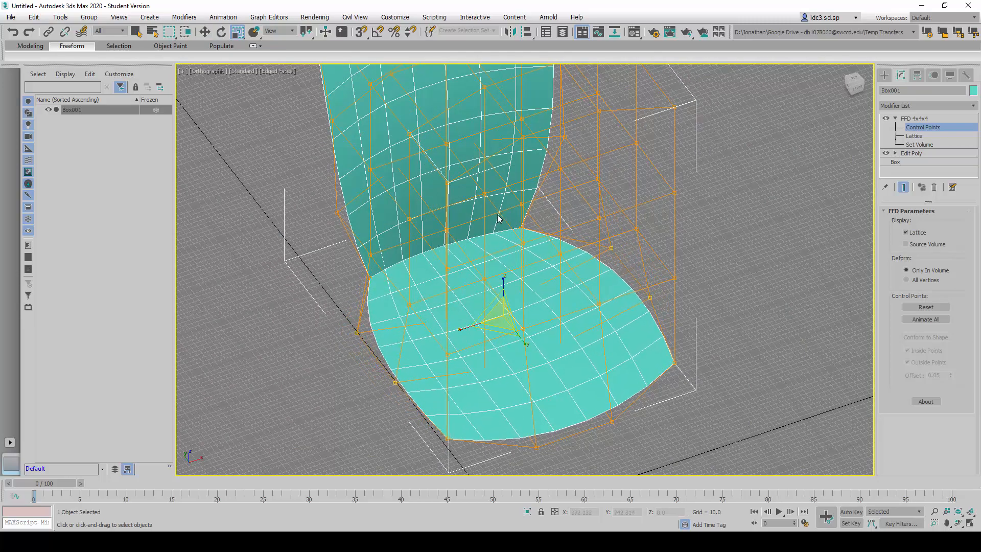
- Scale the seat's four side control points along X to about 96% to narrow the curve slightly
{"action": "scroll", "coordinate": [498, 218], "scroll_direction": "down", "scroll_amount": 4}
{"action": "middle_click_drag", "start_coordinate": [494, 235], "coordinate": [478, 269], "text": "alt"}
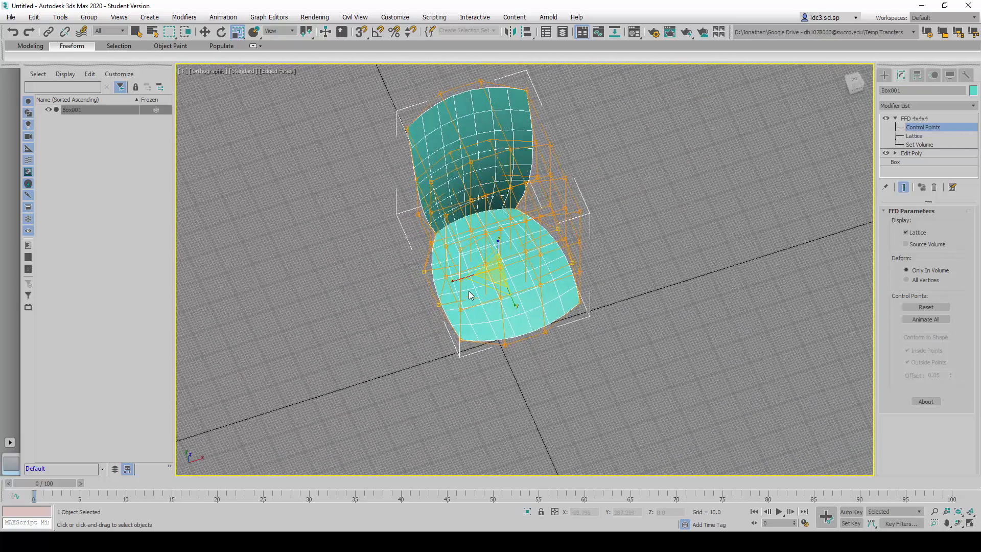
{"action": "left_click_drag", "start_coordinate": [463, 278], "coordinate": [460, 277]}
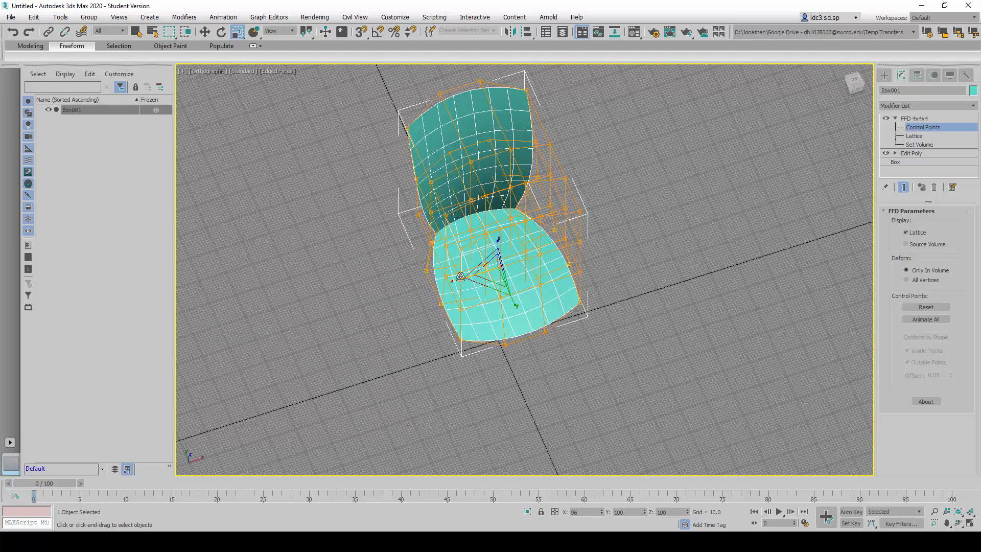
- Select the two middle control points on each side edge of the chair back and scale them outward along X
{"action": "middle_click_drag", "start_coordinate": [445, 286], "coordinate": [416, 245], "text": "alt"}
{"action": "scroll", "coordinate": [417, 245], "scroll_direction": "down", "scroll_amount": 1}
{"action": "scroll", "coordinate": [403, 146], "scroll_direction": "up", "scroll_amount": 6}
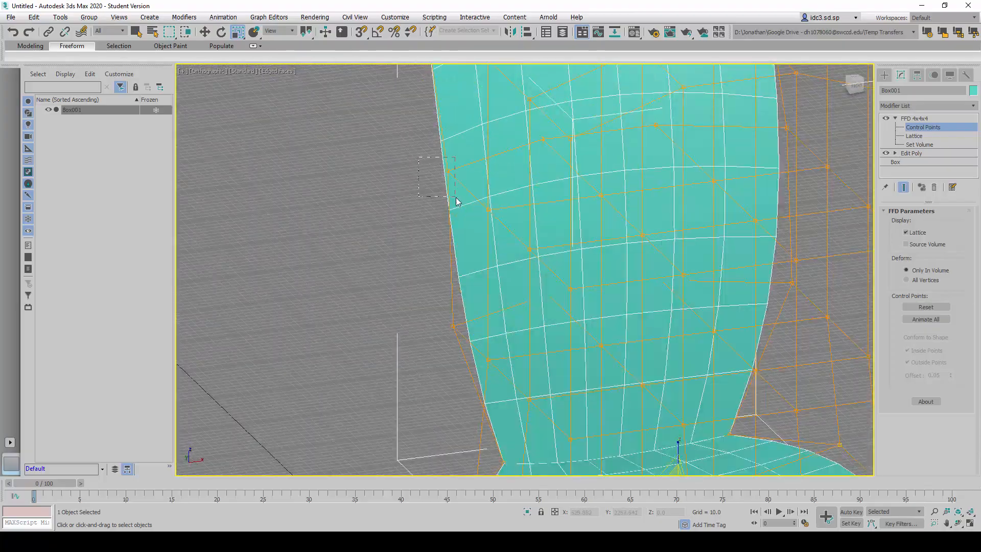
{"action": "left_click_drag", "start_coordinate": [457, 201], "coordinate": [456, 202]}
{"action": "left_click_drag", "start_coordinate": [450, 344], "coordinate": [459, 352], "text": "ctrl"}
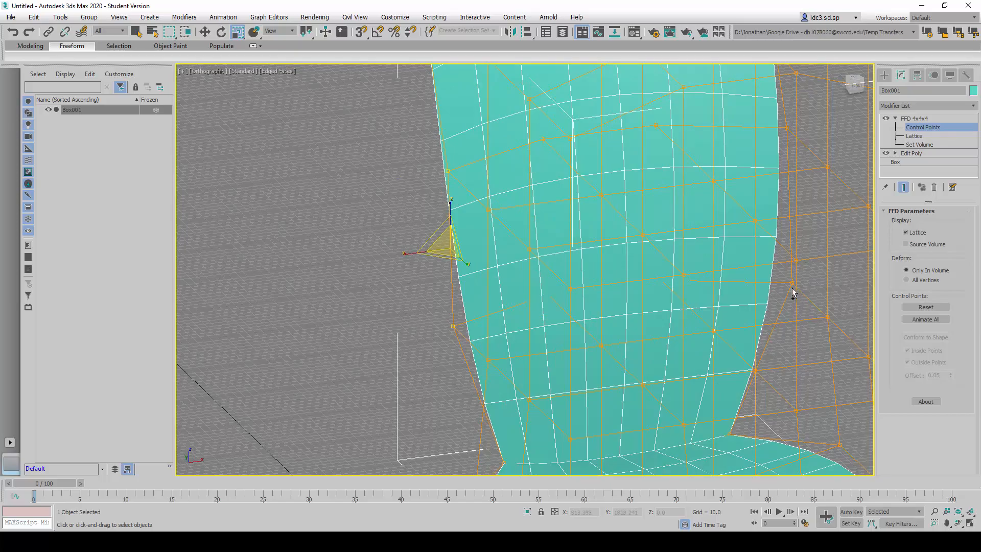
{"action": "left_click_drag", "start_coordinate": [784, 274], "coordinate": [799, 292], "text": "ctrl"}
{"action": "left_click_drag", "start_coordinate": [782, 116], "coordinate": [794, 133], "text": "ctrl"}
{"action": "scroll", "coordinate": [662, 235], "scroll_direction": "down", "scroll_amount": 5}
{"action": "mouse_move", "coordinate": [603, 296]}
{"action": "middle_mouse_down", "text": "alt"}
{"action": "mouse_move", "coordinate": [617, 305]}
{"action": "mouse_move", "coordinate": [761, 273]}
{"action": "mouse_move", "coordinate": [756, 267]}
{"action": "mouse_move", "coordinate": [744, 305]}
{"action": "mouse_move", "coordinate": [761, 294]}
{"action": "mouse_move", "coordinate": [648, 345]}
{"action": "mouse_move", "coordinate": [578, 344]}
{"action": "mouse_move", "coordinate": [579, 317]}
{"action": "mouse_move", "coordinate": [595, 311]}
{"action": "middle_mouse_up", "text": "alt"}
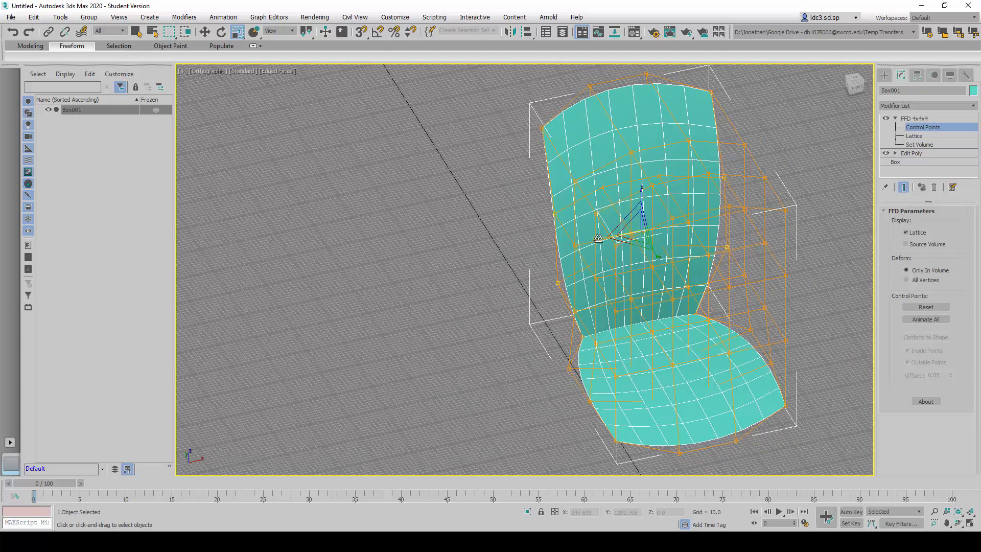
{"action": "left_click_drag", "start_coordinate": [598, 238], "coordinate": [593, 239]}
- Examine the chair's curved seat and back in side profile and from several front angles
{"action": "middle_click_drag", "start_coordinate": [568, 279], "coordinate": [470, 283], "text": "alt"}
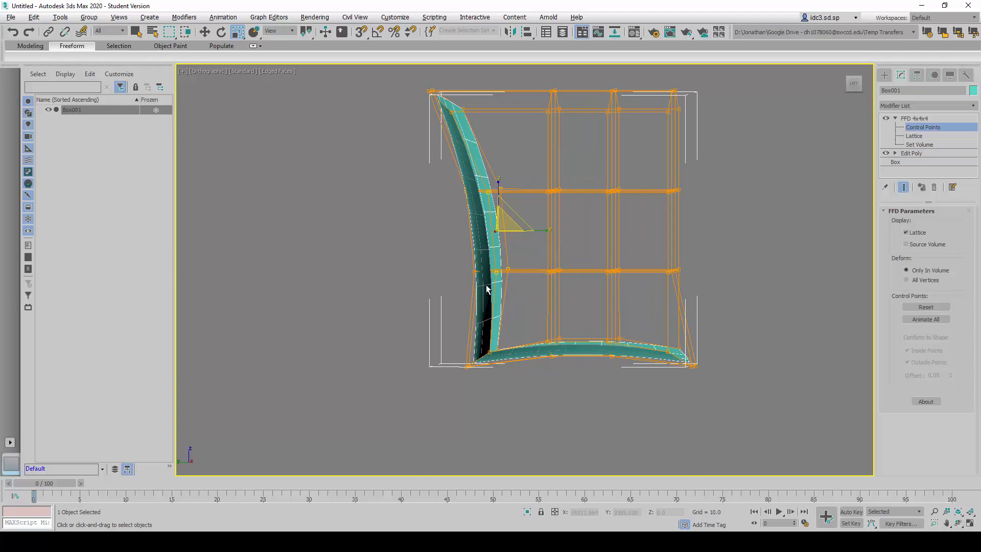
{"action": "middle_click_drag", "start_coordinate": [487, 290], "coordinate": [429, 320], "text": "alt"}
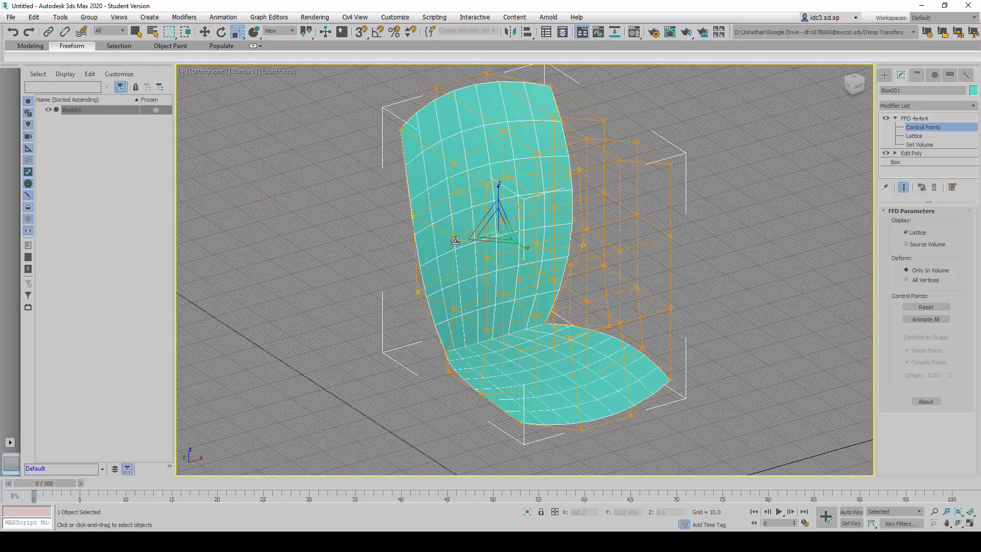
{"action": "middle_click_drag", "start_coordinate": [415, 179], "coordinate": [400, 187]}
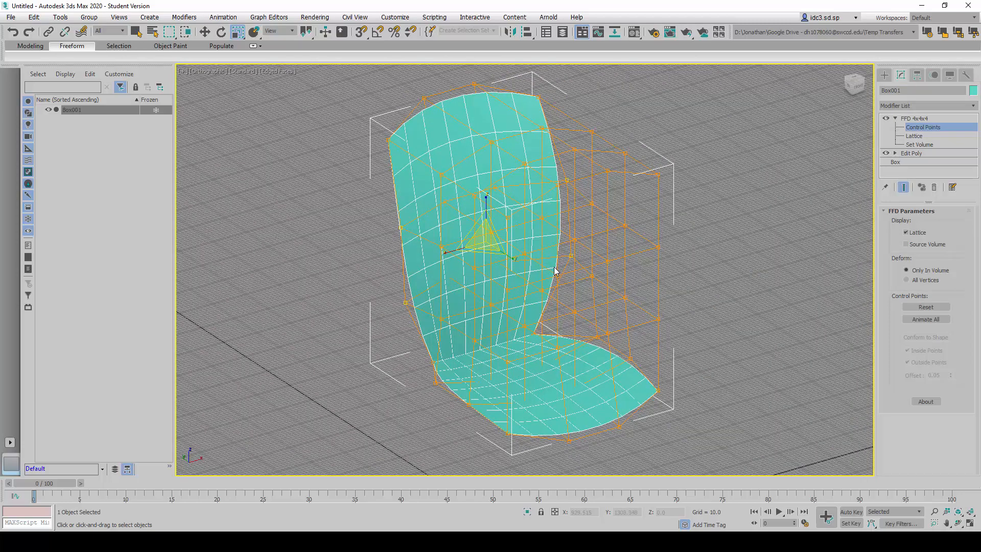
{"action": "scroll", "coordinate": [550, 273], "scroll_direction": "down", "scroll_amount": 3}
{"action": "middle_click_drag", "start_coordinate": [546, 281], "coordinate": [546, 263]}
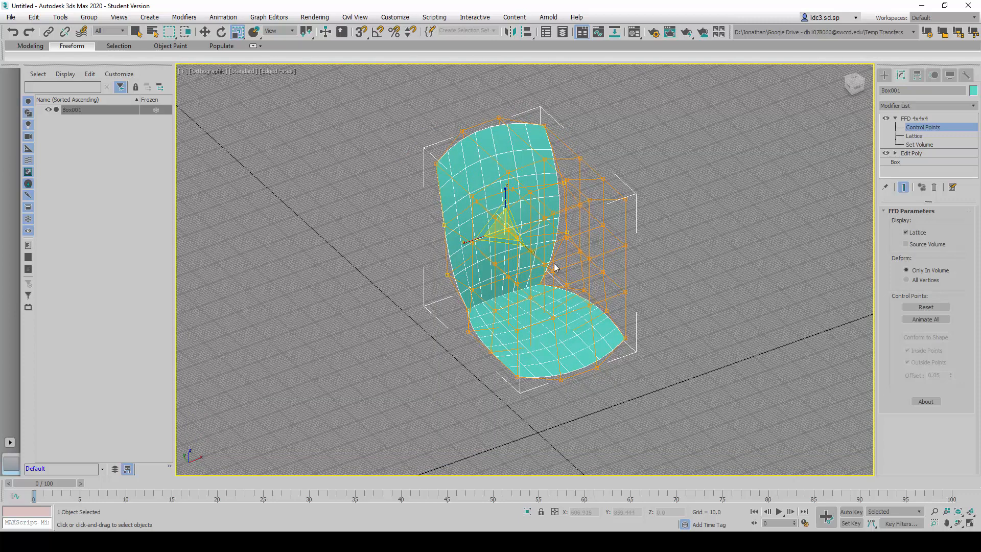
{"action": "middle_click_drag", "start_coordinate": [501, 224], "coordinate": [489, 222], "text": "alt"}
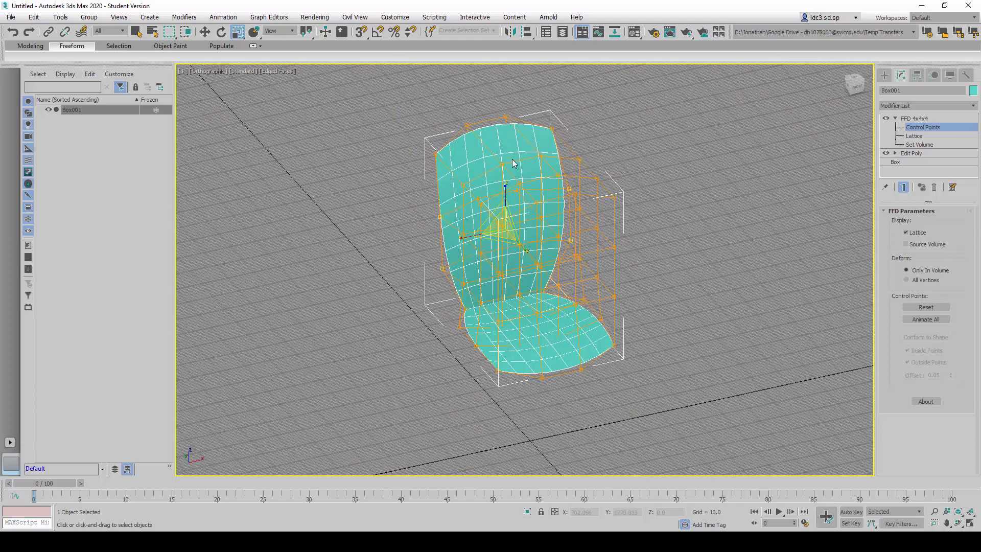
{"action": "scroll", "coordinate": [509, 181], "scroll_direction": "up", "scroll_amount": 2}
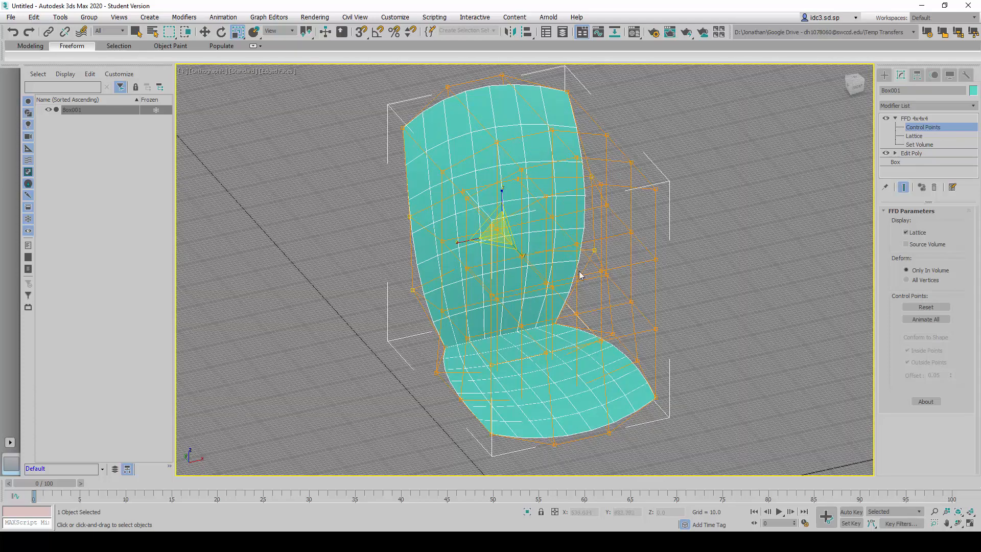
{"action": "scroll", "coordinate": [580, 274], "scroll_direction": "down", "scroll_amount": 2}
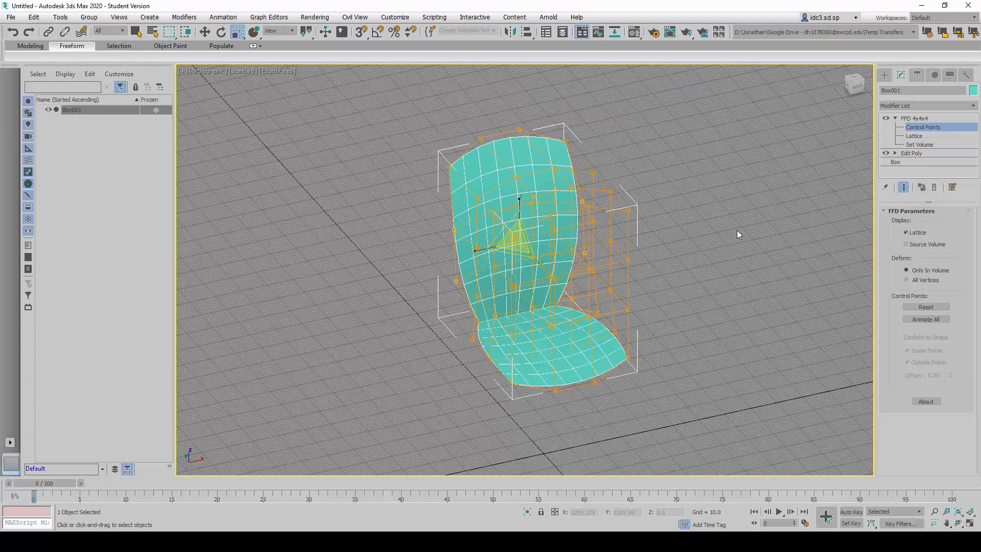
- Leave the FFD 4x4x4 control-point level and add a second Edit Poly modifier above it
{"action": "left_click", "coordinate": [920, 119]}
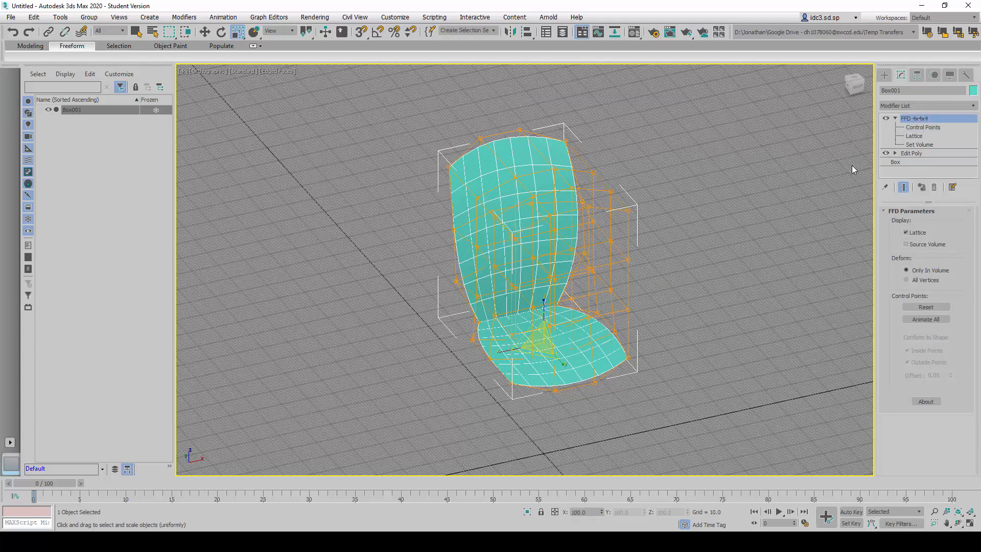
{"action": "left_click", "coordinate": [895, 119]}
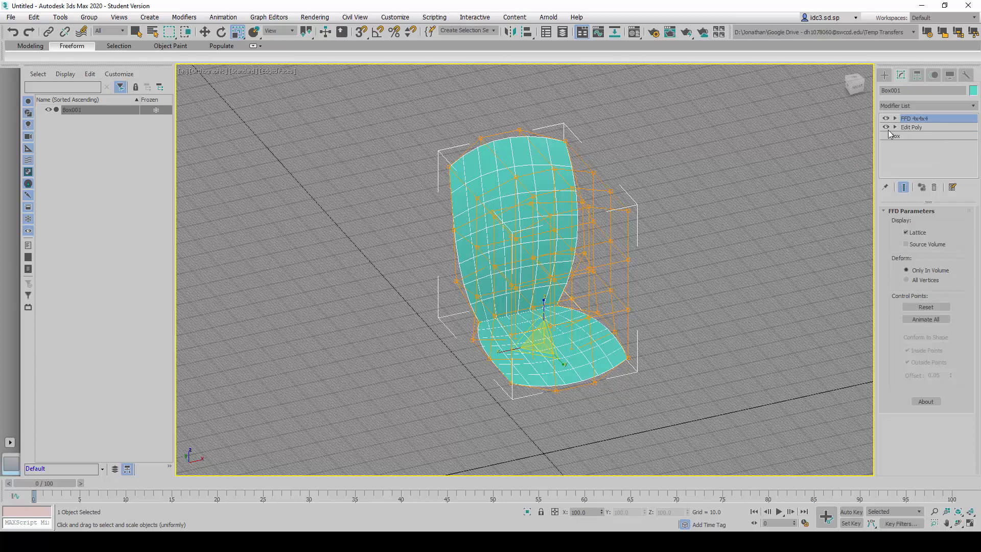
{"action": "left_click", "coordinate": [939, 106]}
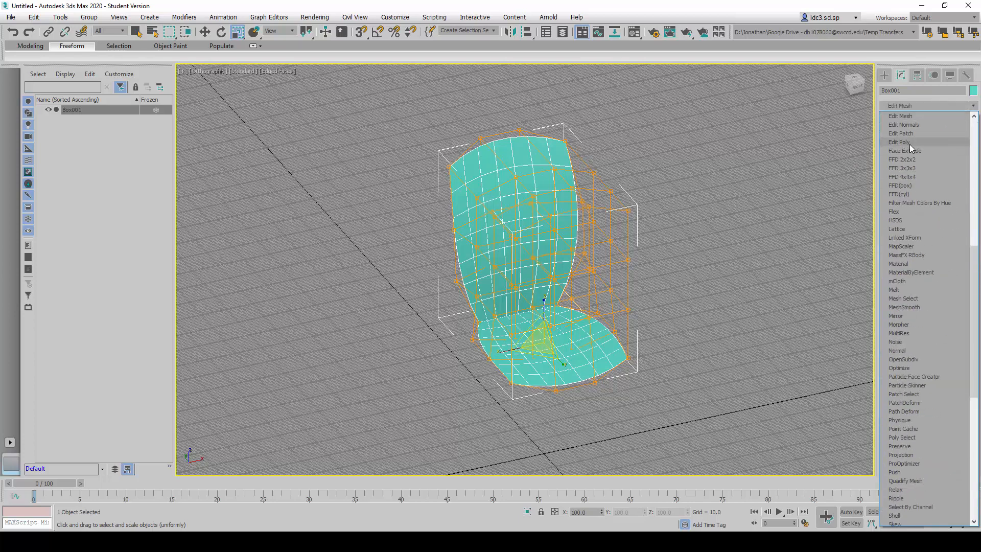
{"action": "left_click", "coordinate": [909, 143]}
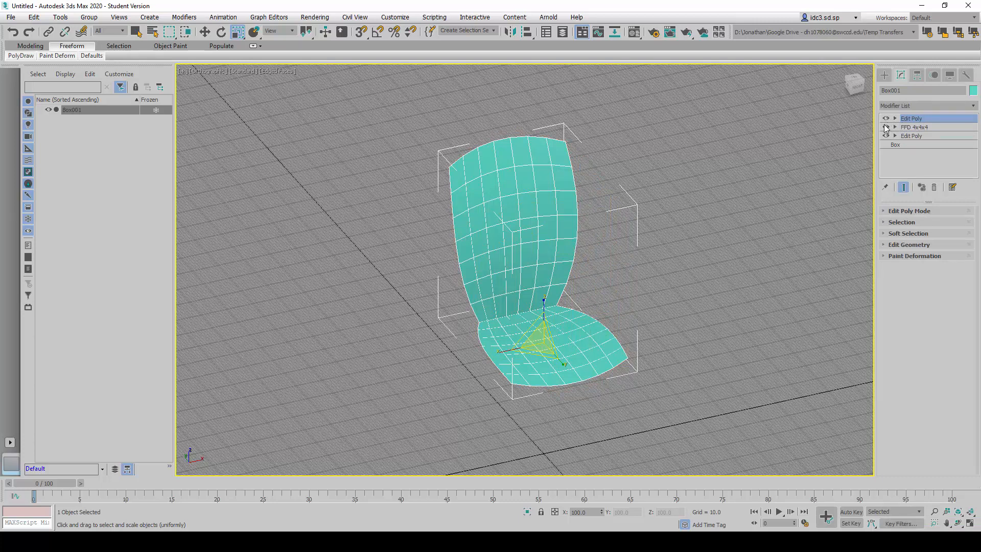
- Compare the model's stages by switching the FFD 4x4x4 and Edit Poly modifiers off and back on
{"action": "left_click", "coordinate": [886, 127]}
{"action": "left_click", "coordinate": [886, 126]}
{"action": "left_click", "coordinate": [886, 126]}
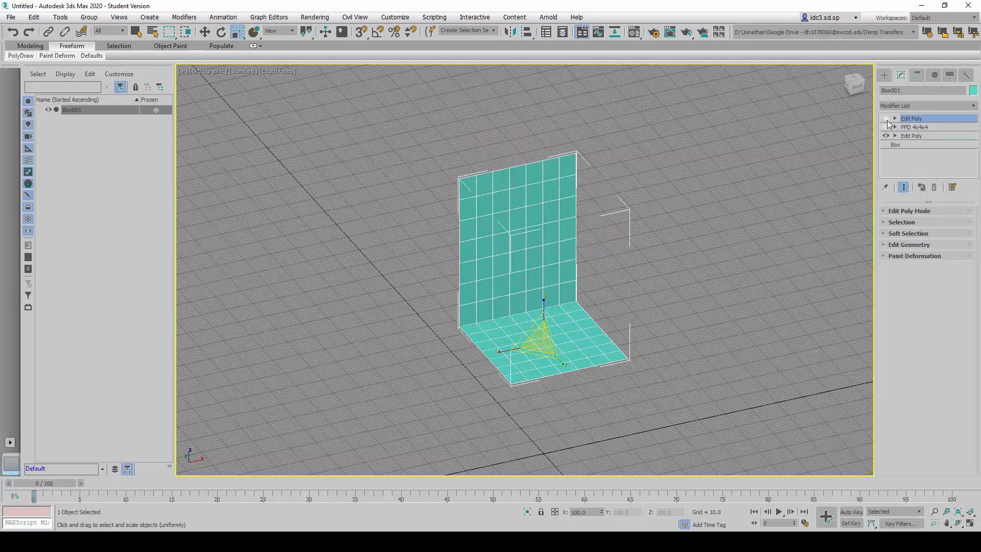
{"action": "left_click", "coordinate": [886, 135]}
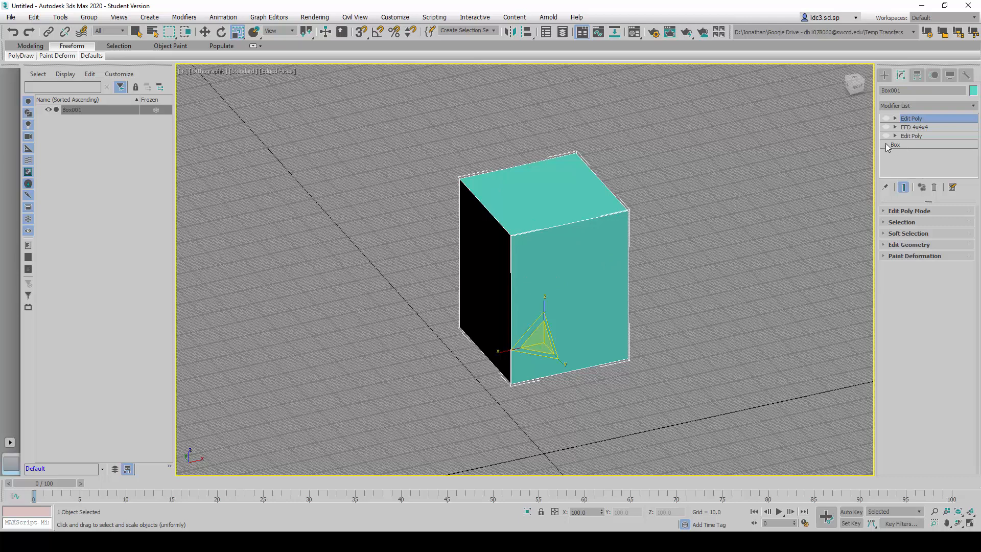
{"action": "left_click", "coordinate": [886, 136]}
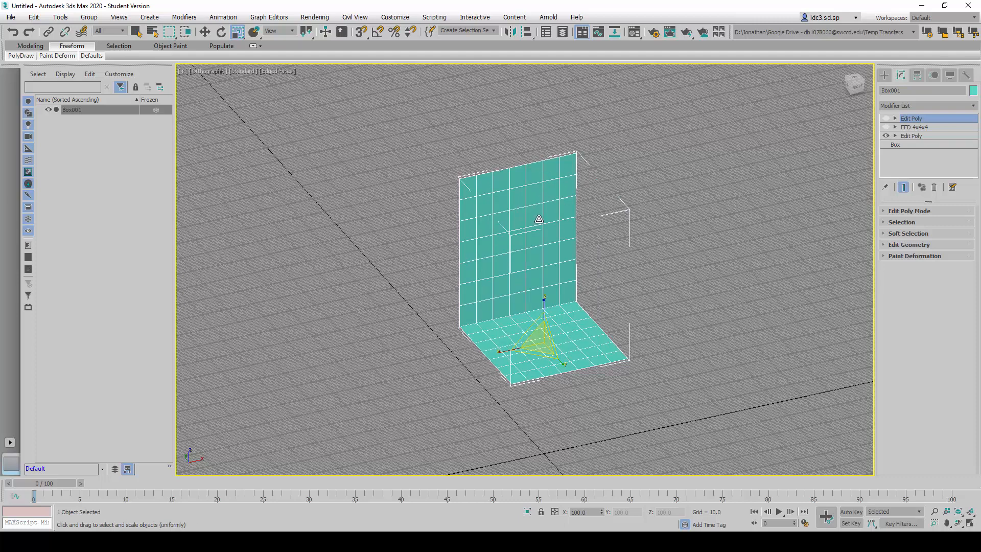
{"action": "left_click", "coordinate": [887, 128]}
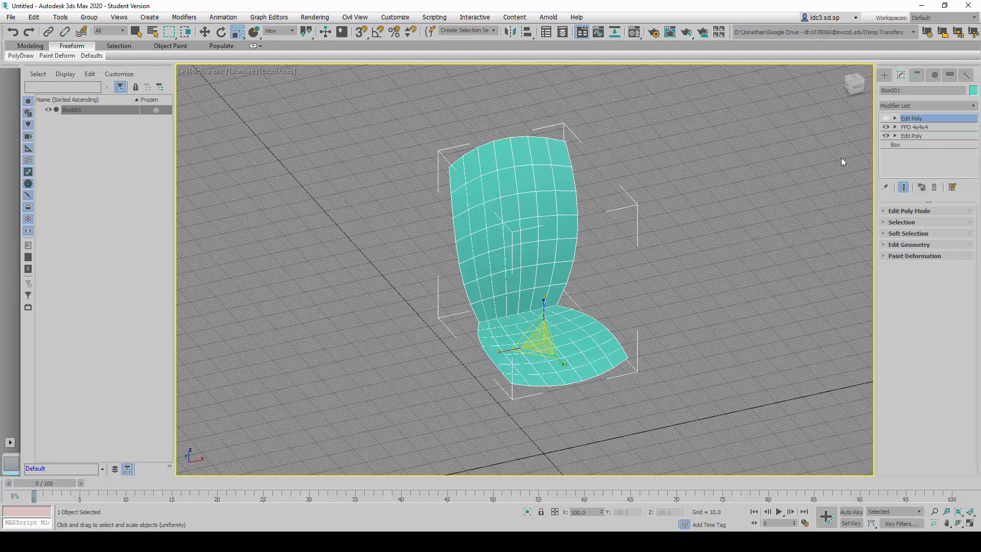
{"action": "left_click", "coordinate": [887, 128]}
{"action": "left_click", "coordinate": [886, 128]}
{"action": "left_click", "coordinate": [887, 127]}
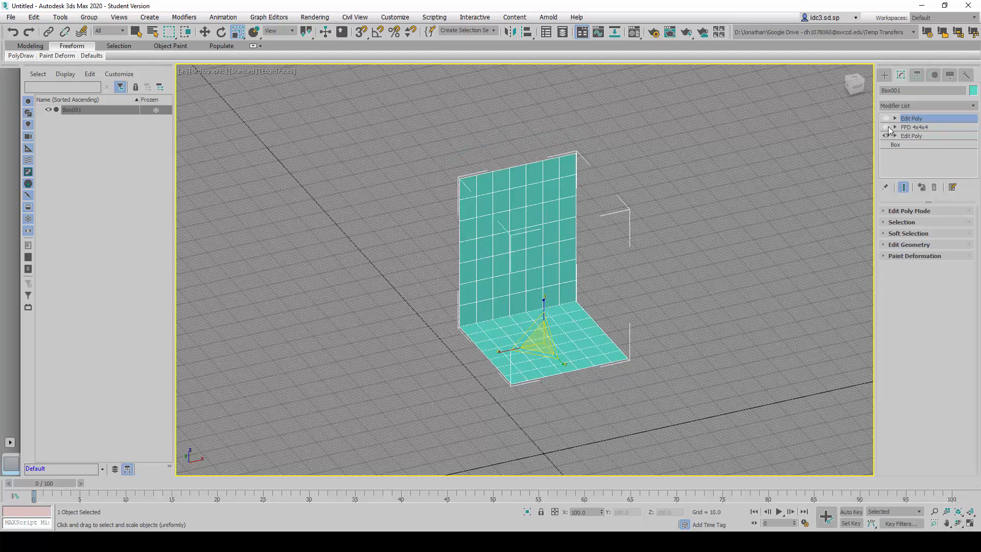
{"action": "left_click", "coordinate": [887, 127]}
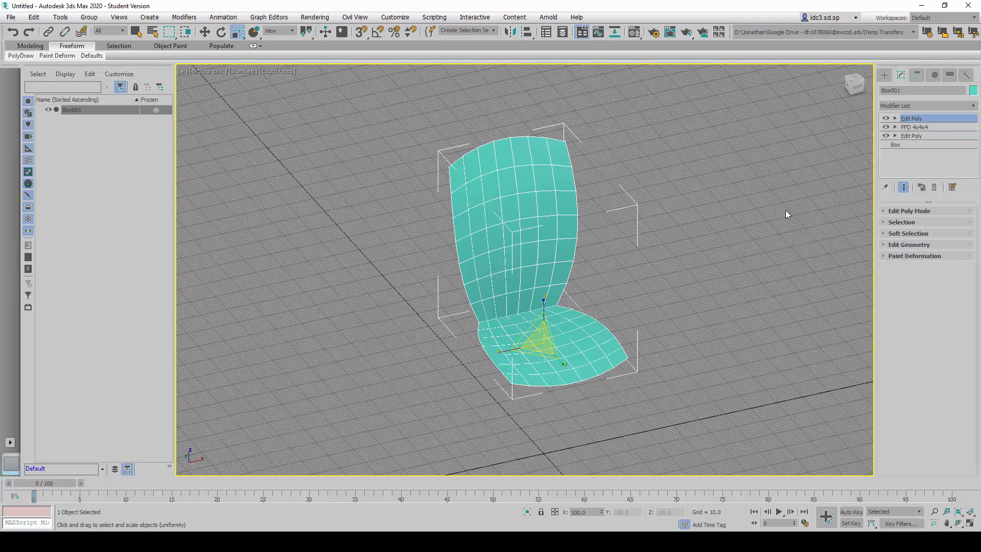
- At the upper Edit Poly's vertex level, select the chair back's two top corner vertices and lower them about 29 units along Z
{"action": "left_click", "coordinate": [896, 119]}
{"action": "left_click", "coordinate": [912, 128]}
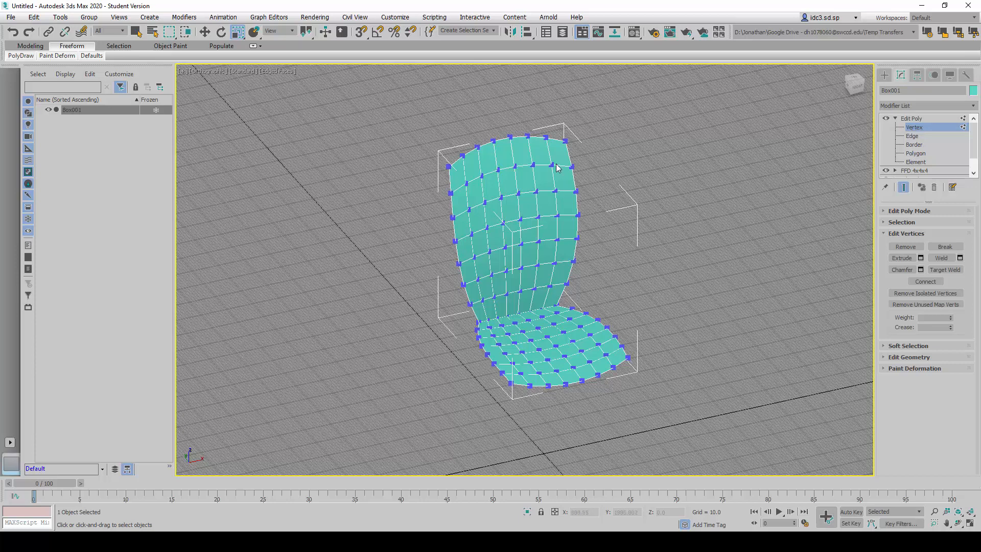
{"action": "left_click", "coordinate": [565, 141]}
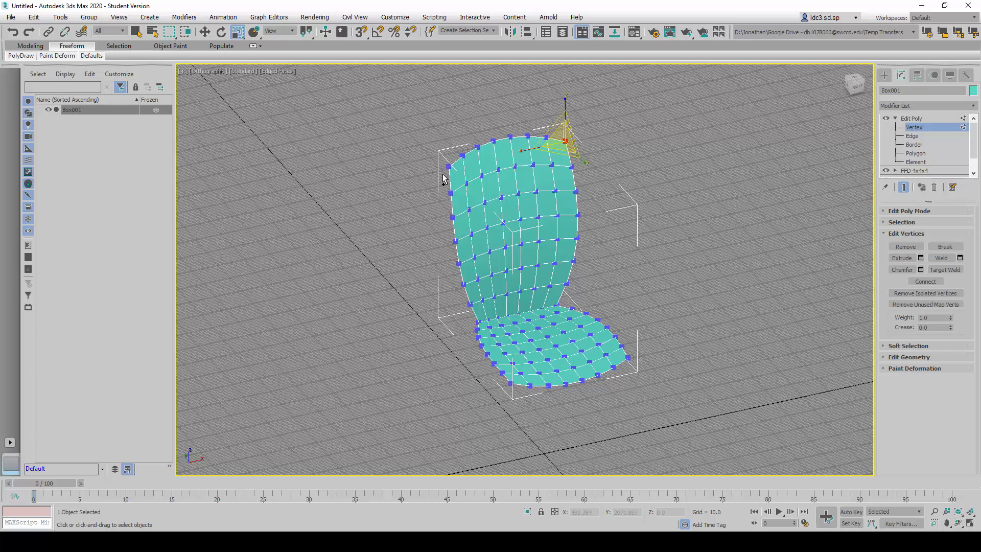
{"action": "scroll", "coordinate": [449, 181], "scroll_direction": "up", "scroll_amount": 4}
{"action": "left_click", "coordinate": [462, 186], "text": "ctrl"}
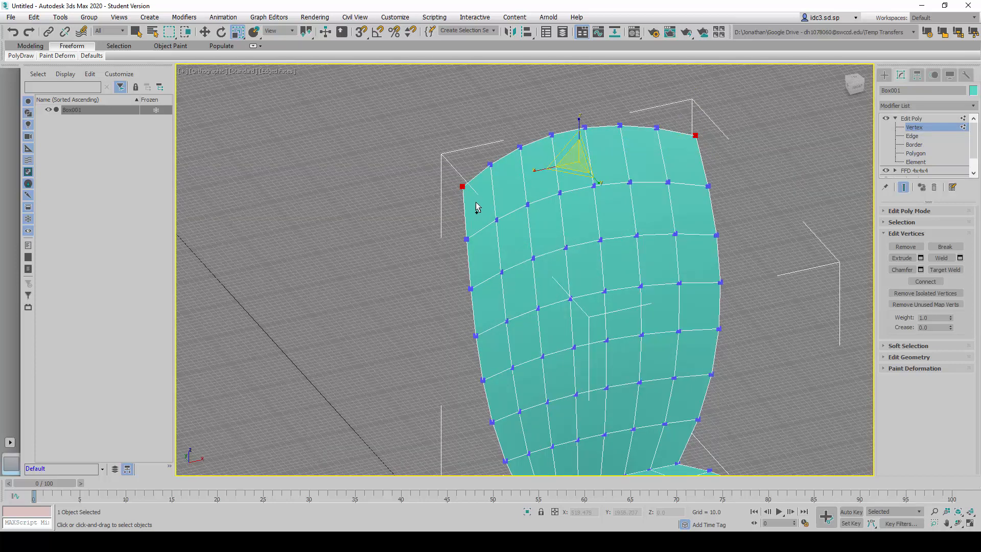
{"action": "left_click", "coordinate": [205, 31]}
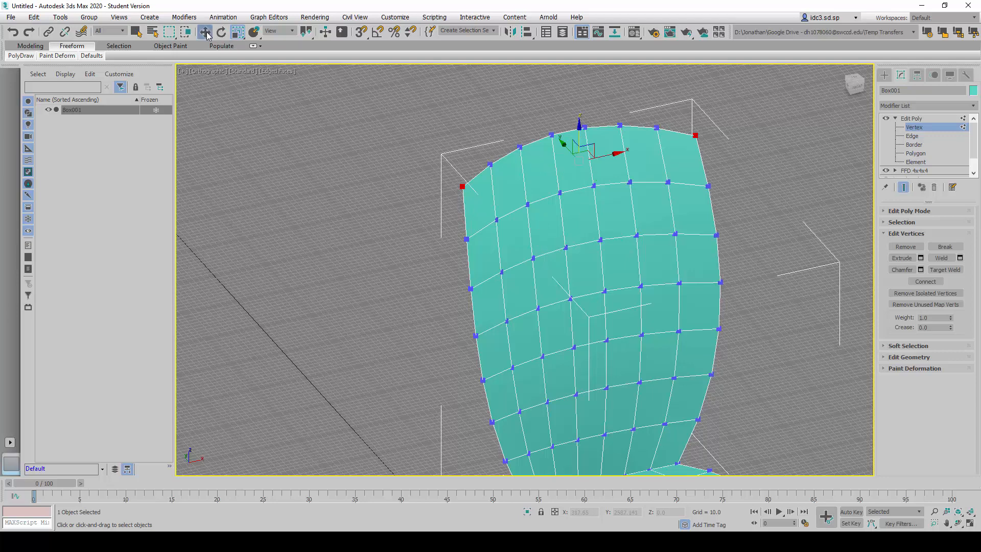
{"action": "left_click_drag", "start_coordinate": [577, 132], "coordinate": [582, 146]}
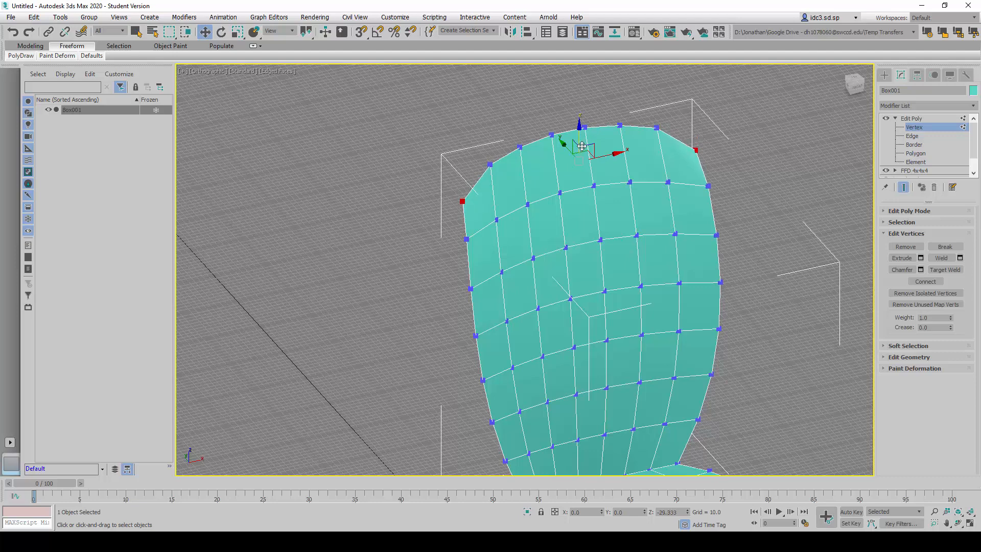
- Scale the chair back's two top corner vertices inward along X to round its upper corners
{"action": "left_click", "coordinate": [238, 31]}
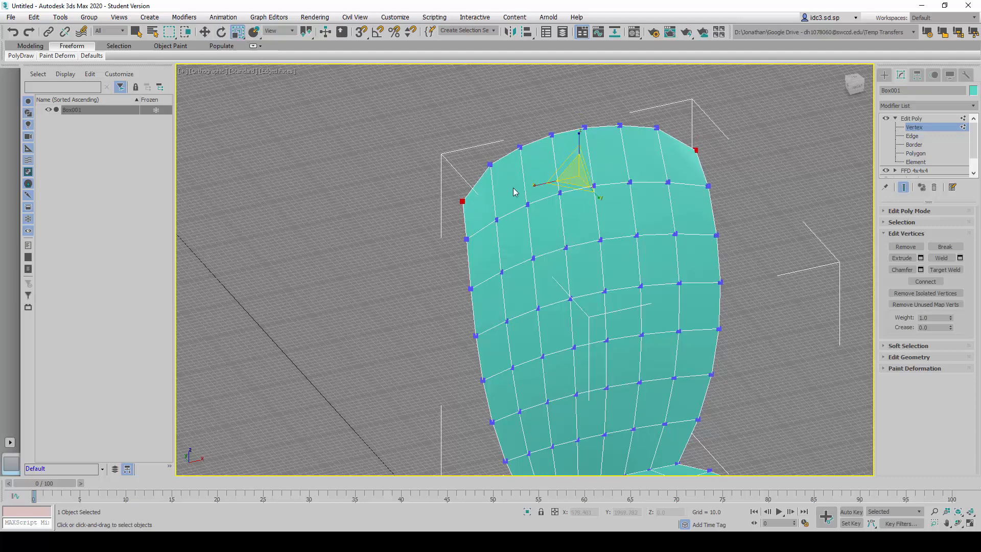
{"action": "left_click_drag", "start_coordinate": [546, 184], "coordinate": [544, 178]}
{"action": "mouse_move", "coordinate": [544, 178]}
{"action": "middle_mouse_down", "text": "alt"}
{"action": "mouse_move", "coordinate": [640, 206]}
{"action": "mouse_move", "coordinate": [555, 214]}
{"action": "mouse_move", "coordinate": [545, 189]}
{"action": "middle_mouse_up", "text": "alt"}
{"action": "scroll", "coordinate": [641, 208], "scroll_direction": "down", "scroll_amount": 2}
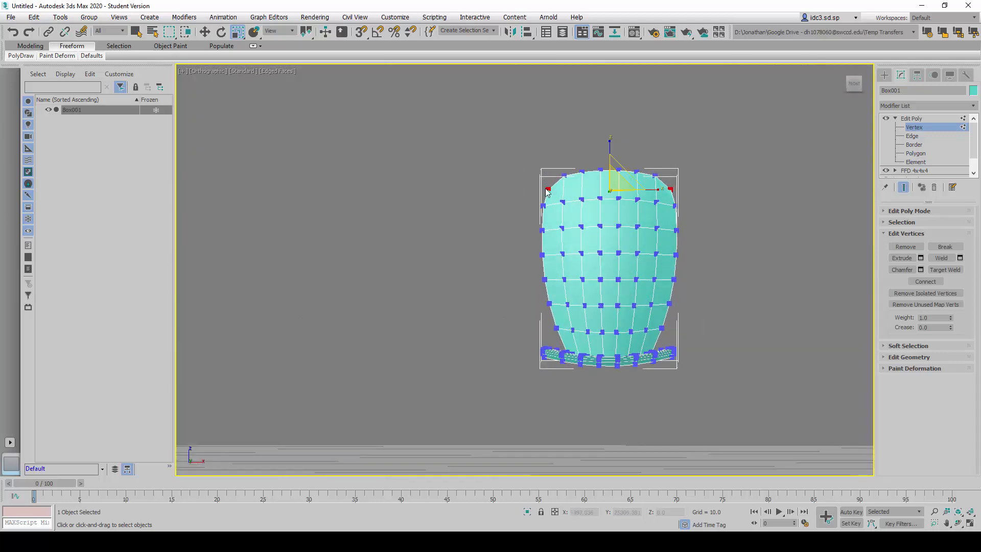
{"action": "scroll", "coordinate": [556, 189], "scroll_direction": "up", "scroll_amount": 4}
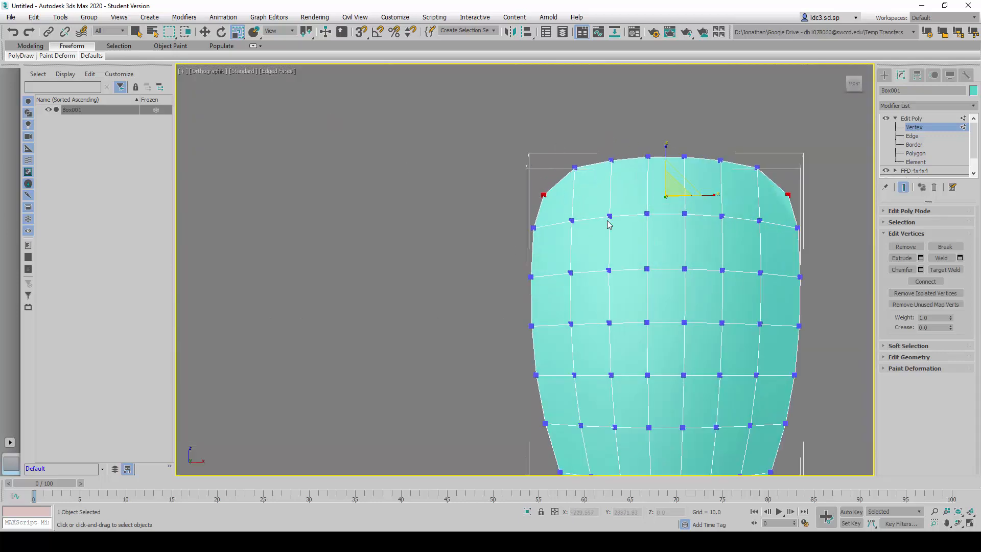
{"action": "scroll", "coordinate": [536, 224], "scroll_direction": "down", "scroll_amount": 4}
- Select the seat's two front corner vertices, scale them inward along X and nudge them along Y to round the front edge
{"action": "middle_click_drag", "start_coordinate": [536, 225], "coordinate": [422, 332], "text": "alt"}
{"action": "scroll", "coordinate": [512, 302], "scroll_direction": "up", "scroll_amount": 5}
{"action": "left_click", "coordinate": [499, 253]}
{"action": "scroll", "coordinate": [491, 266], "scroll_direction": "down", "scroll_amount": 3}
{"action": "left_click", "coordinate": [659, 199], "text": "ctrl"}
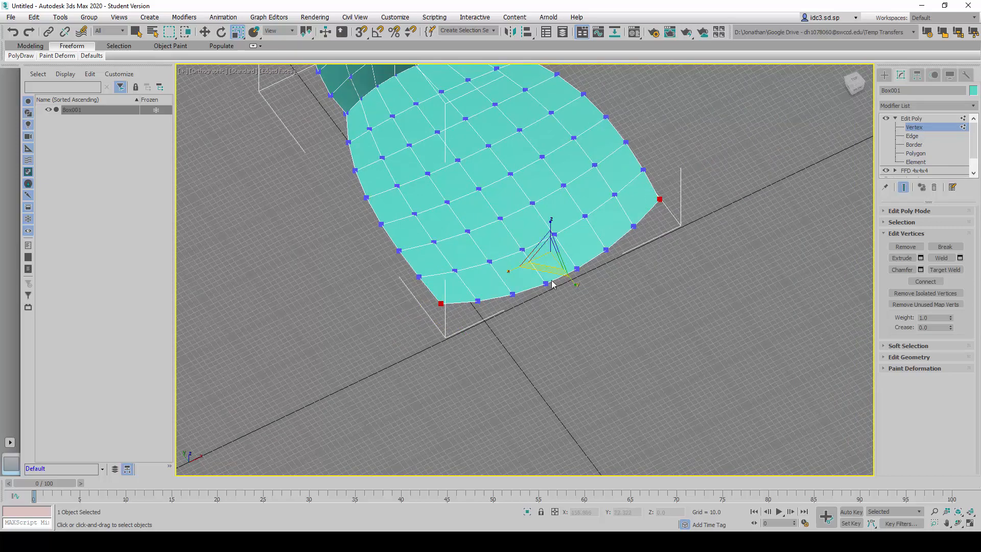
{"action": "left_click_drag", "start_coordinate": [510, 267], "coordinate": [513, 267]}
{"action": "left_click", "coordinate": [205, 31]}
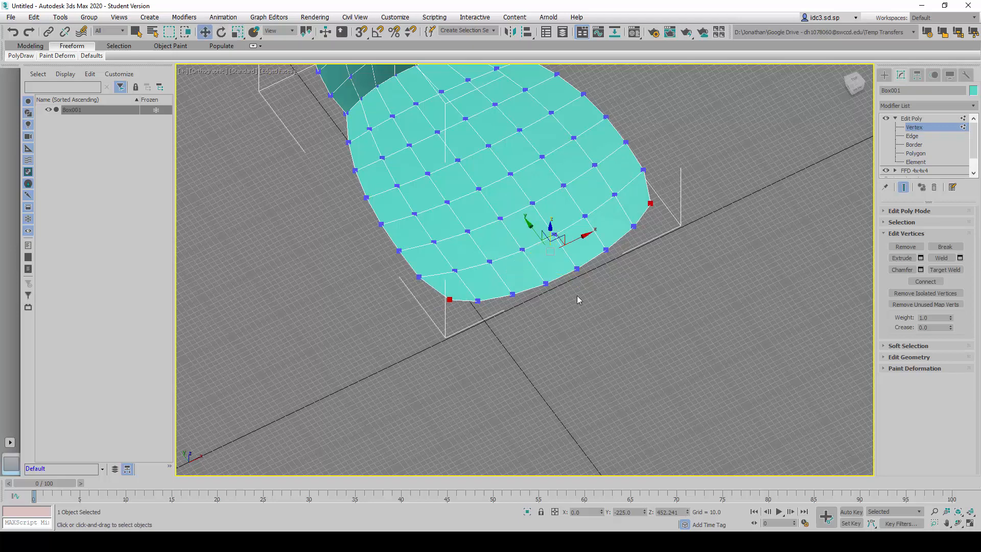
{"action": "left_click_drag", "start_coordinate": [530, 225], "coordinate": [529, 225]}
{"action": "left_click", "coordinate": [642, 307]}
{"action": "middle_click_drag", "start_coordinate": [590, 351], "coordinate": [591, 341], "text": "alt"}
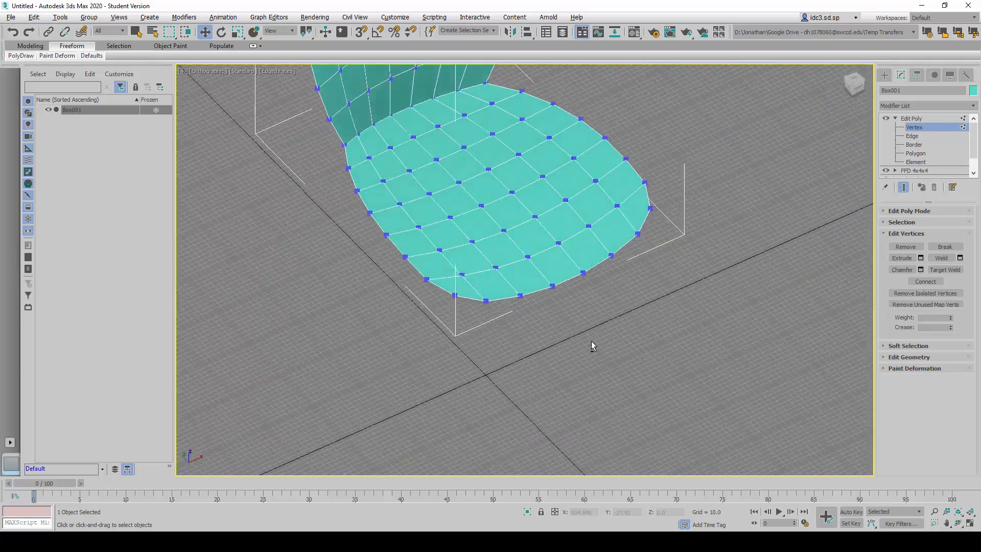
- Reselect the chair back's two top corner vertices, raise them about 8 units along Z and scale them slightly inward along X
{"action": "scroll", "coordinate": [645, 204], "scroll_direction": "down", "scroll_amount": 4}
{"action": "scroll", "coordinate": [635, 212], "scroll_direction": "up", "scroll_amount": 2}
{"action": "middle_click_drag", "start_coordinate": [632, 225], "coordinate": [616, 290]}
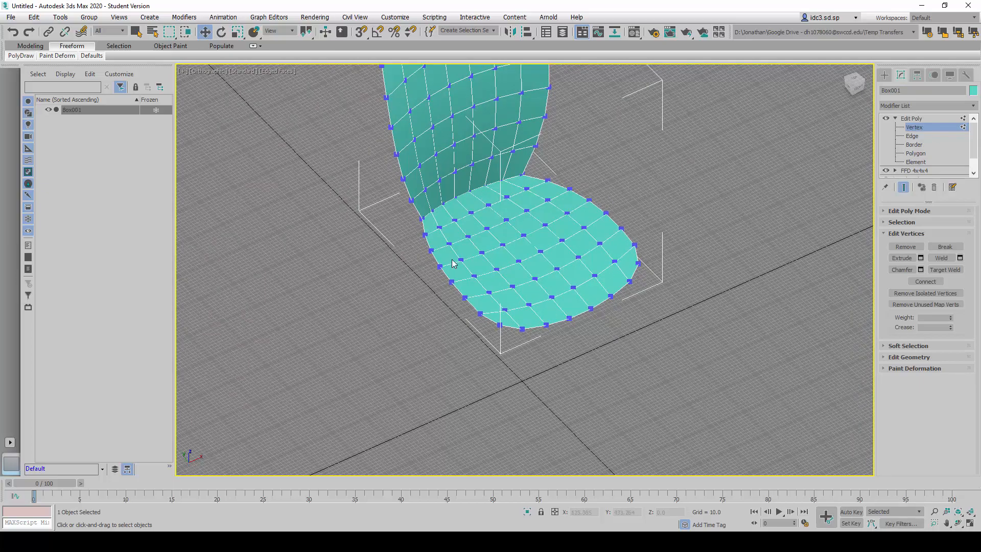
{"action": "middle_click_drag", "start_coordinate": [470, 194], "coordinate": [437, 244], "text": "alt"}
{"action": "scroll", "coordinate": [408, 179], "scroll_direction": "up", "scroll_amount": 5}
{"action": "left_click_drag", "start_coordinate": [438, 189], "coordinate": [467, 221]}
{"action": "left_click", "coordinate": [793, 190], "text": "ctrl"}
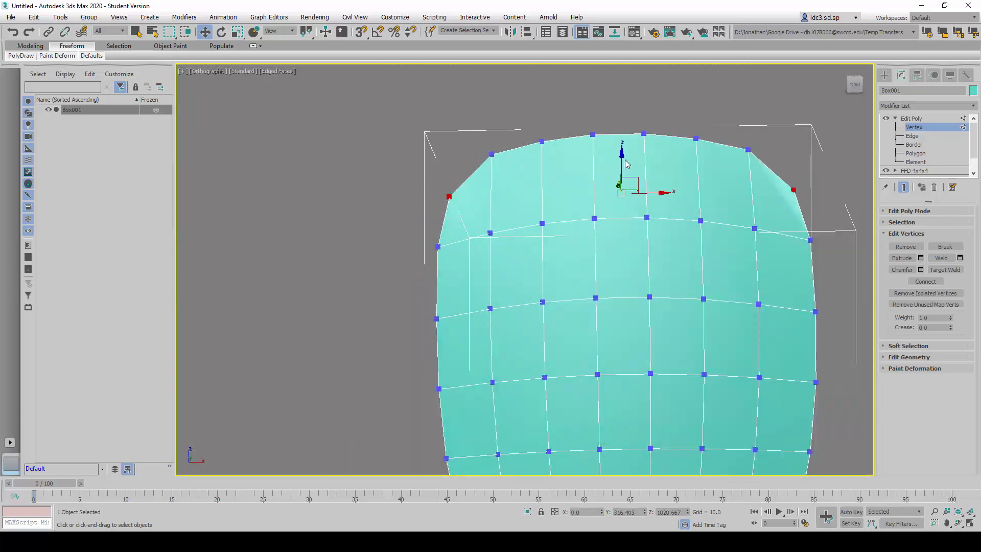
{"action": "left_click_drag", "start_coordinate": [621, 159], "coordinate": [621, 153]}
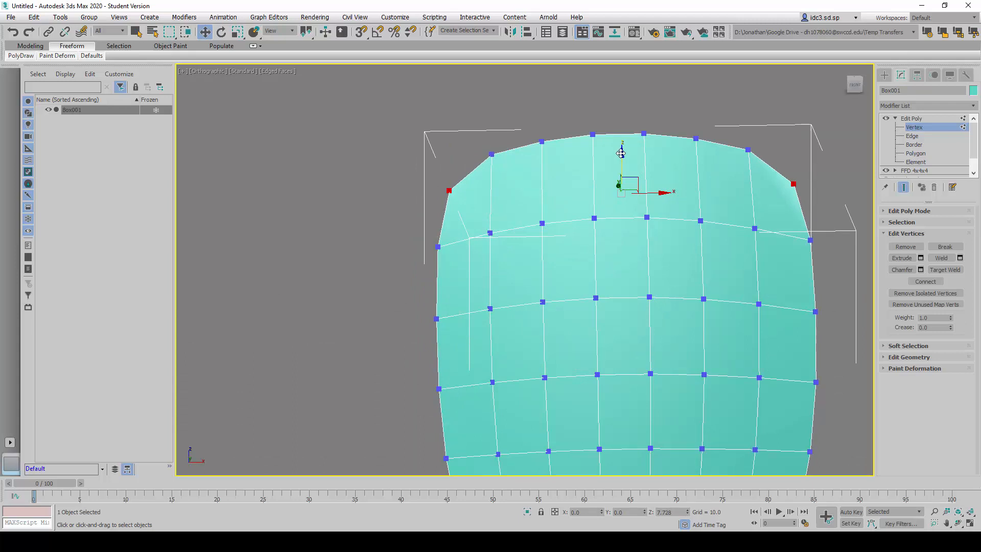
{"action": "left_click", "coordinate": [238, 32]}
{"action": "left_click_drag", "start_coordinate": [575, 187], "coordinate": [576, 187]}
{"action": "scroll", "coordinate": [443, 191], "scroll_direction": "down", "scroll_amount": 4}
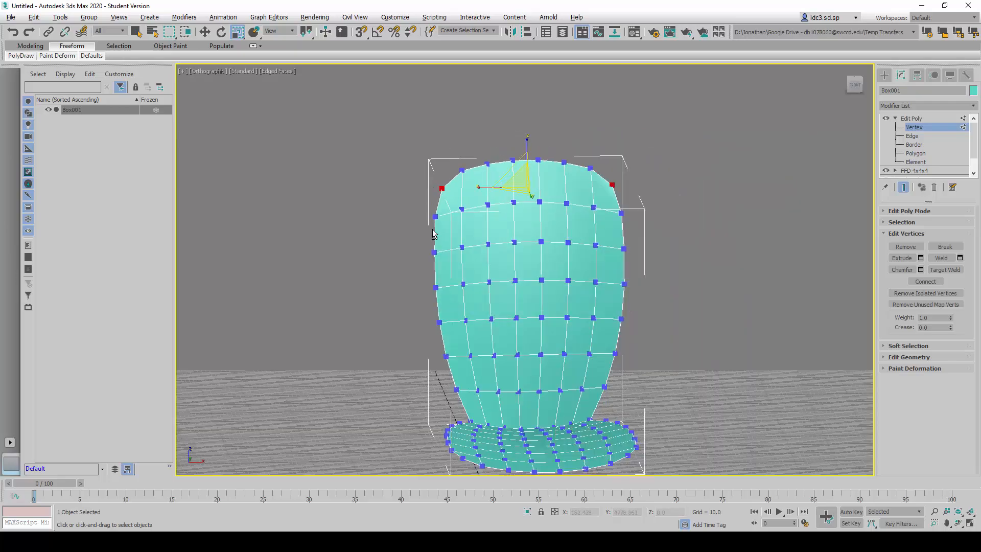
- Clear the vertex selection and examine the rounded chair from several angles, comparing wireframe, shaded and edged-face display
{"action": "middle_click_drag", "start_coordinate": [435, 228], "coordinate": [480, 249], "text": "alt"}
{"action": "middle_click_drag", "start_coordinate": [567, 258], "coordinate": [528, 206], "text": "alt"}
{"action": "scroll", "coordinate": [561, 282], "scroll_direction": "down", "scroll_amount": 3}
{"action": "left_click", "coordinate": [670, 190]}
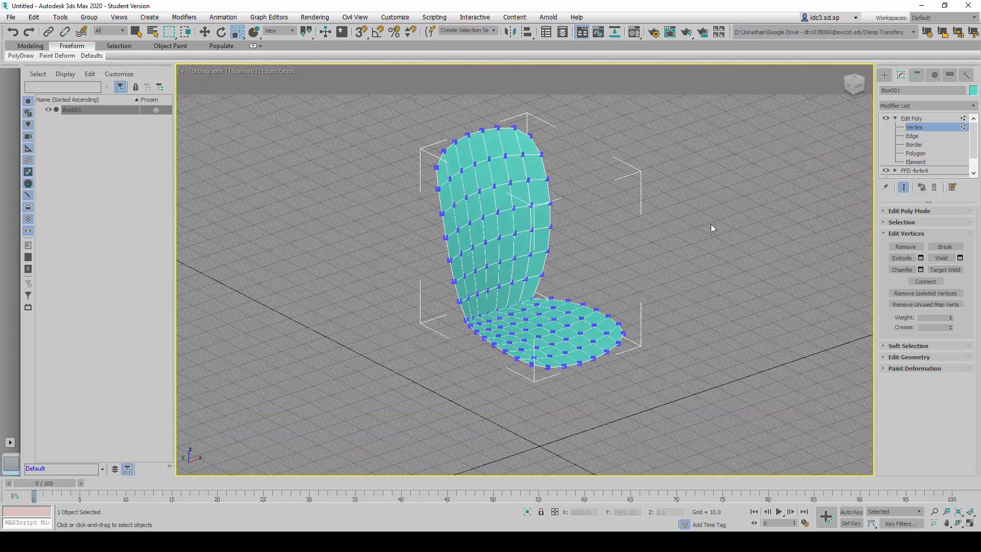
{"action": "middle_click_drag", "start_coordinate": [624, 247], "coordinate": [500, 299], "text": "alt"}
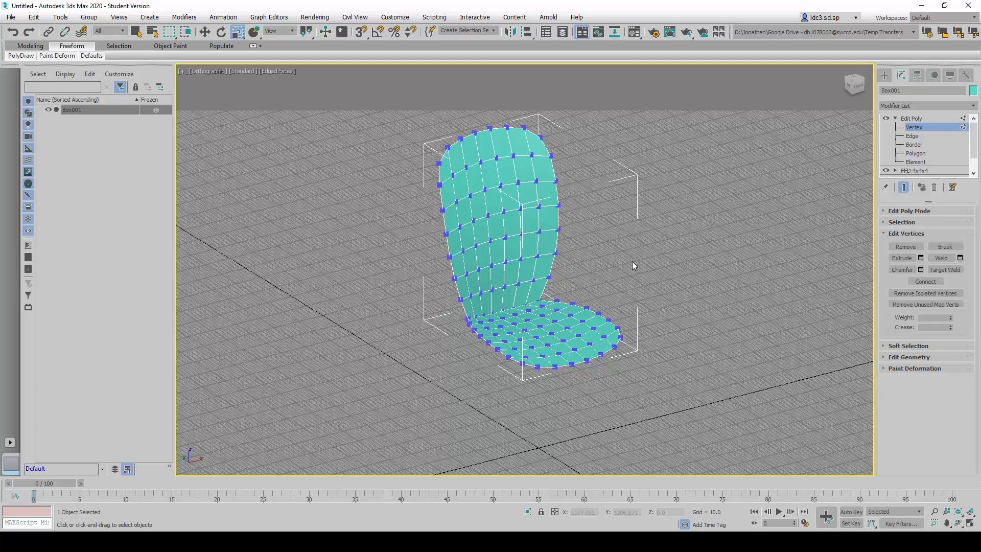
{"action": "key", "text": "F3"}
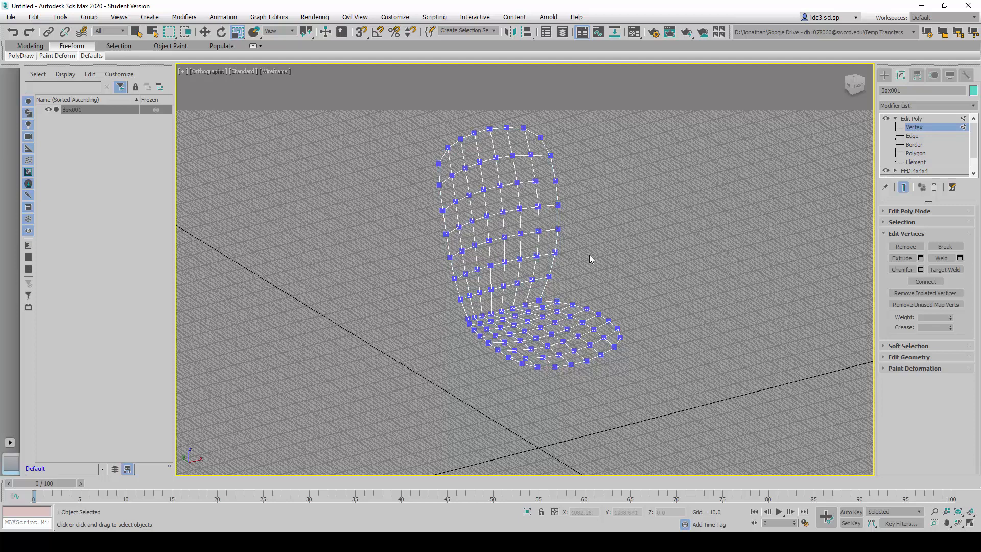
{"action": "key", "text": "F3"}
{"action": "key", "text": "F4"}
{"action": "key", "text": "F3"}
{"action": "key", "text": "F4"}
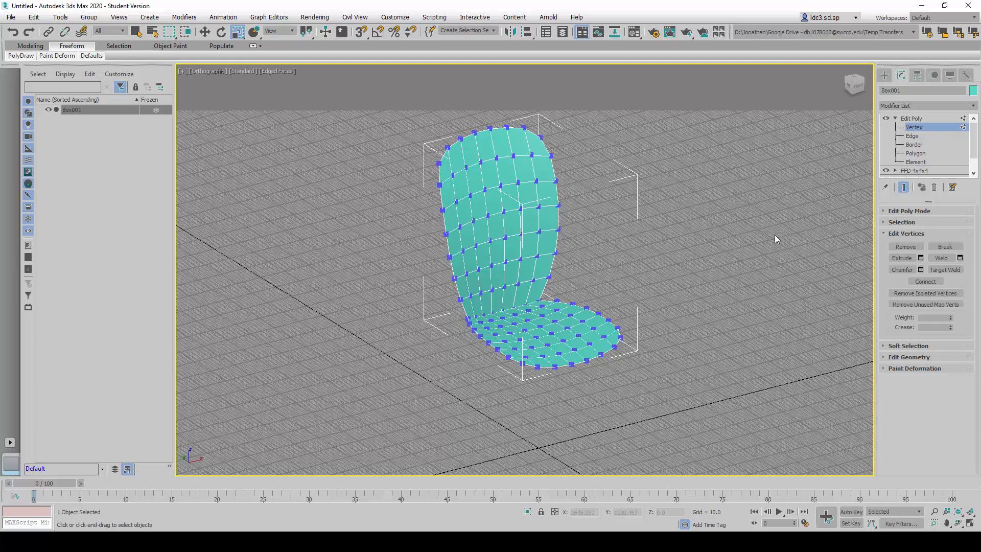
- Leave the Edit Poly vertex level and add a TurboSmooth modifier on top of the chair's modifier stack
{"action": "left_click", "coordinate": [911, 122]}
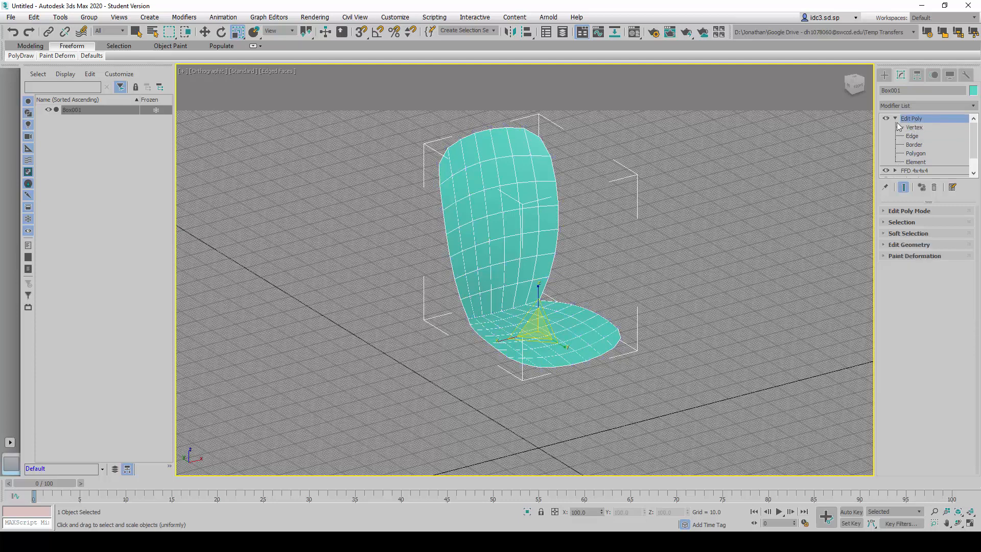
{"action": "left_click", "coordinate": [895, 118]}
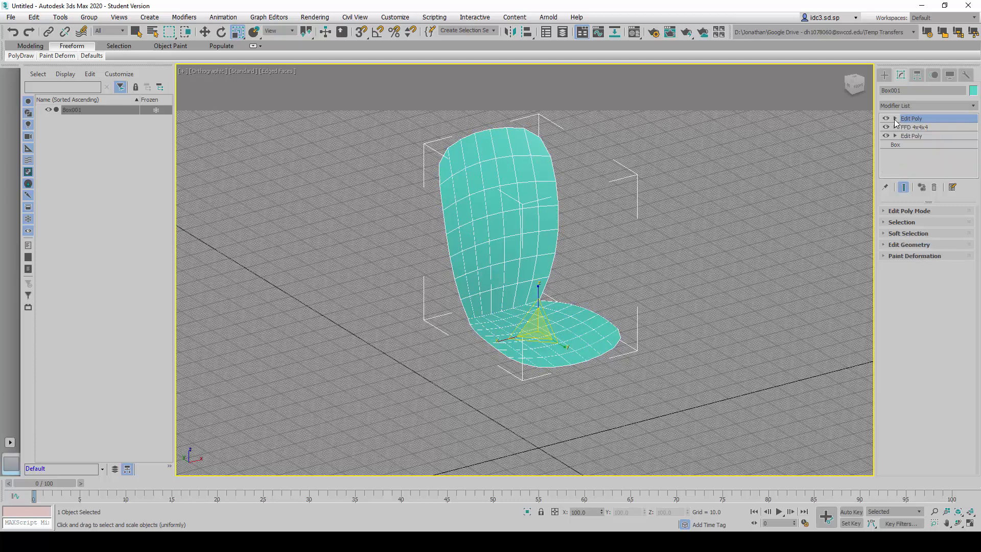
{"action": "left_click", "coordinate": [965, 108]}
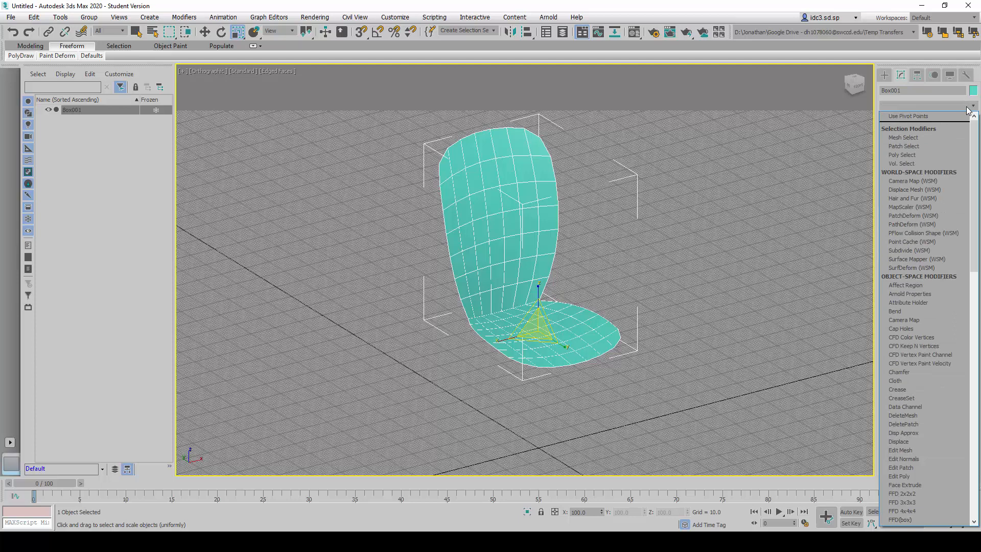
{"action": "key", "text": "t"}
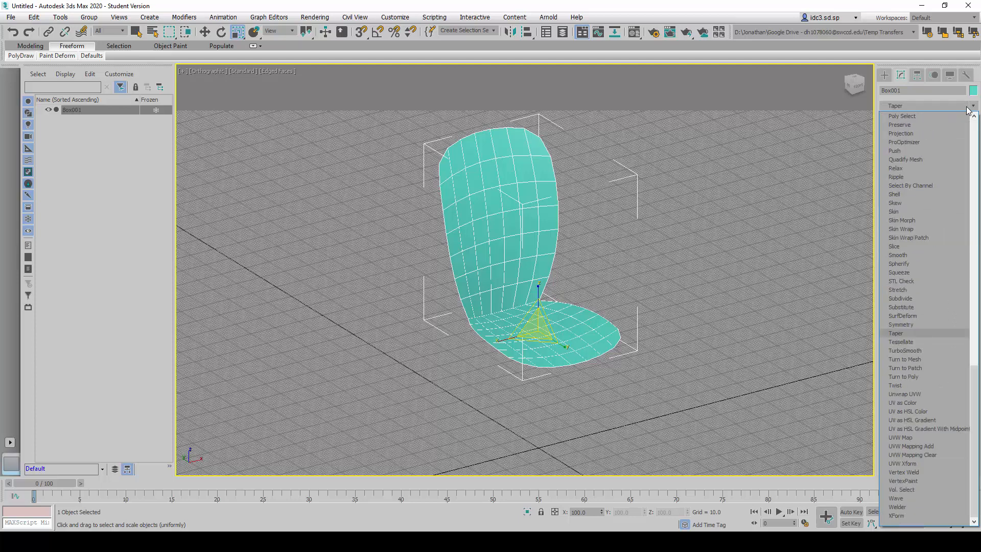
{"action": "left_click", "coordinate": [899, 350]}
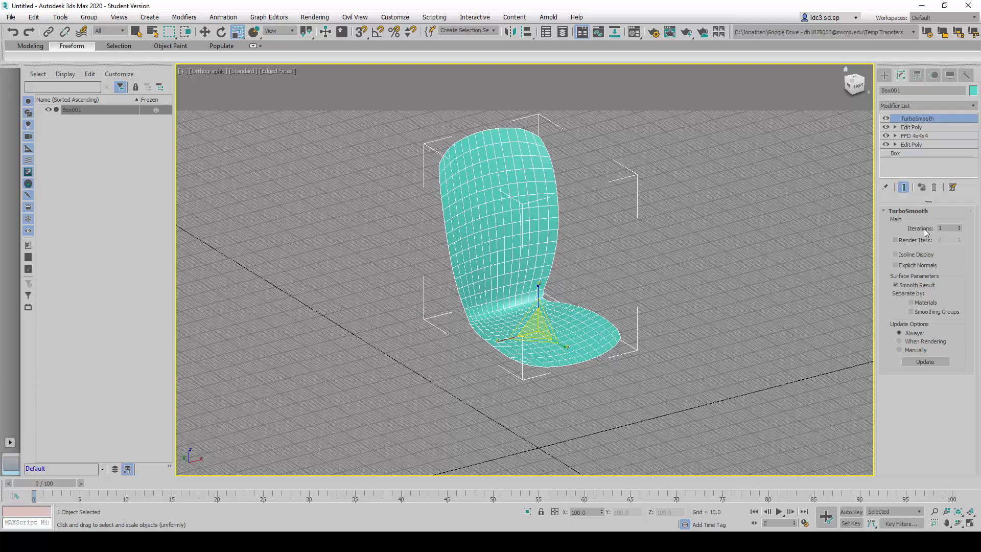
- Try TurboSmooth iteration values of 0, 1, 2 and 3 to compare the smoothing and mesh density
{"action": "left_click", "coordinate": [959, 230]}
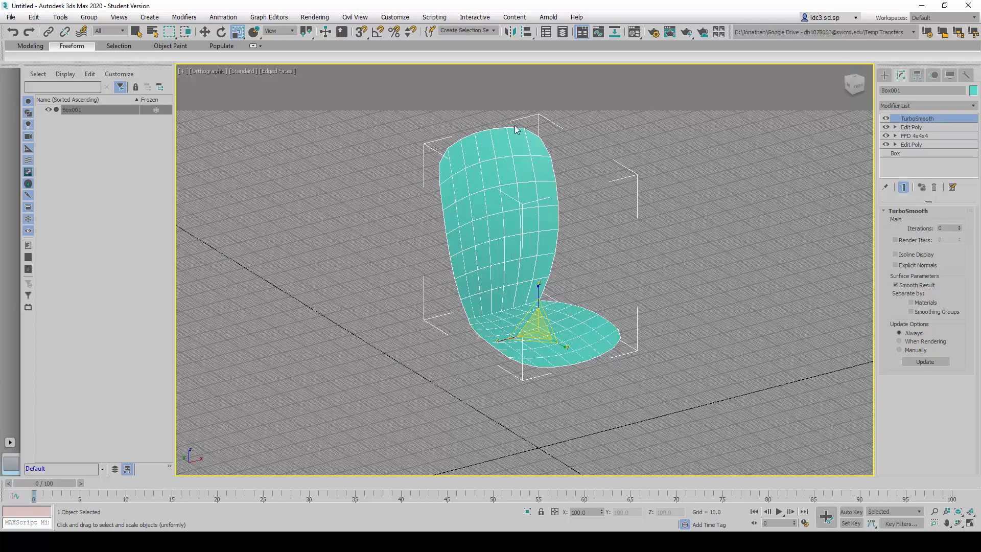
{"action": "left_click", "coordinate": [960, 228]}
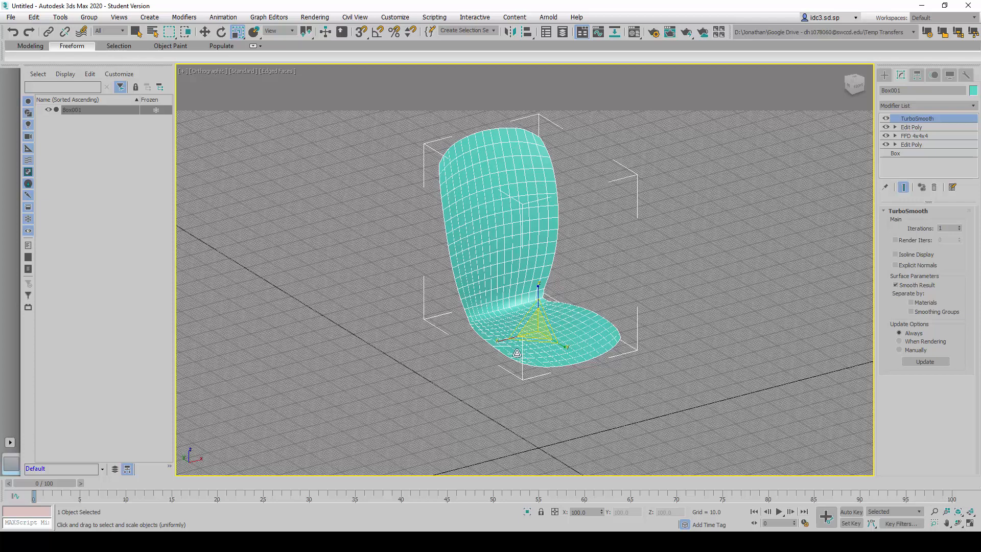
{"action": "left_click", "coordinate": [959, 226]}
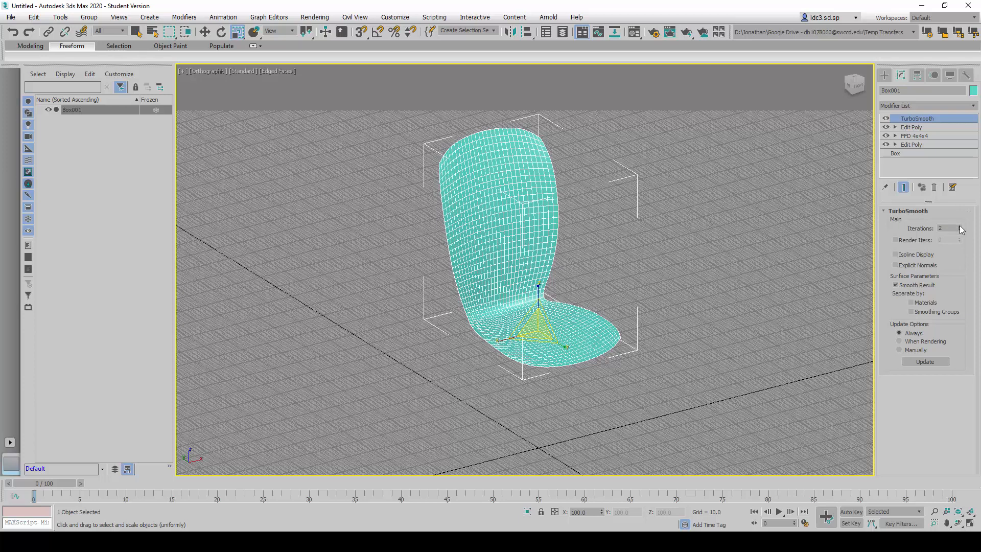
{"action": "left_click", "coordinate": [959, 226]}
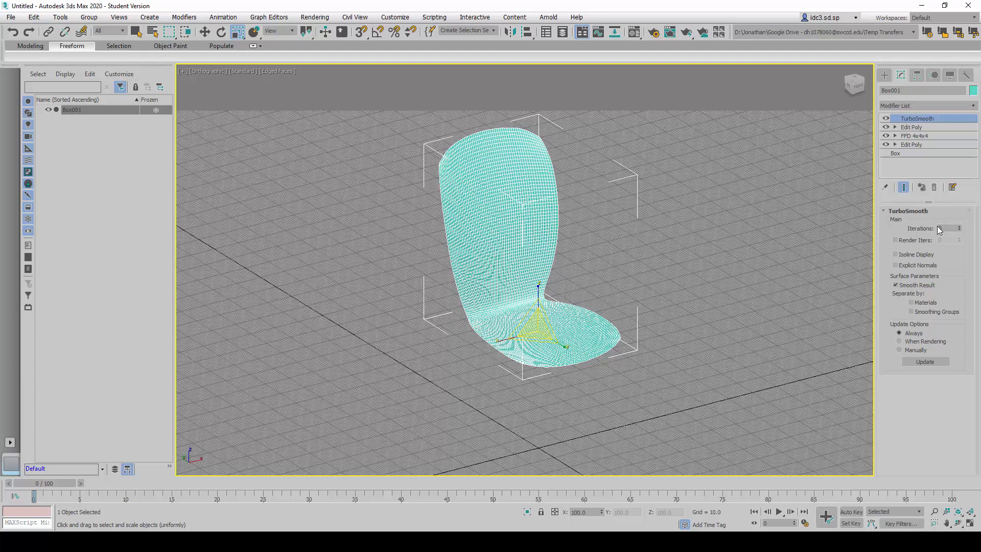
- Show the viewport polygon statistics, compare the counts at lower TurboSmooth iterations down to 0, and set Iterations to 1
{"action": "key", "text": "7"}
{"action": "left_click", "coordinate": [959, 230]}
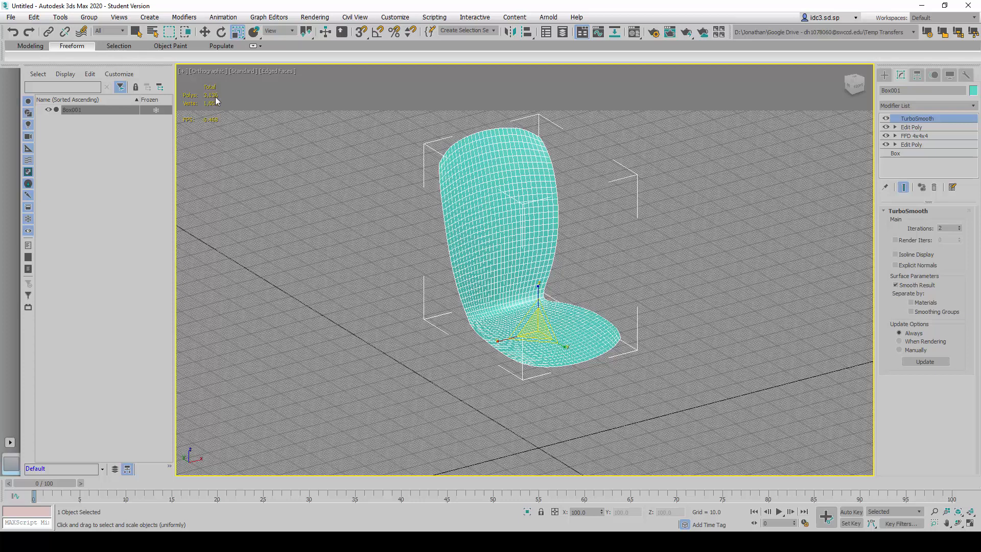
{"action": "left_click", "coordinate": [960, 229]}
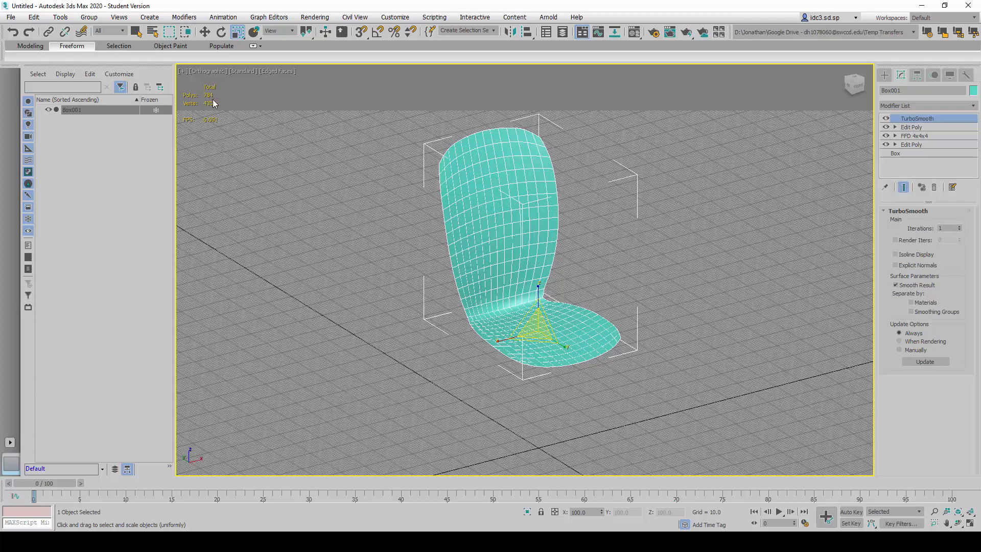
{"action": "left_click", "coordinate": [960, 230]}
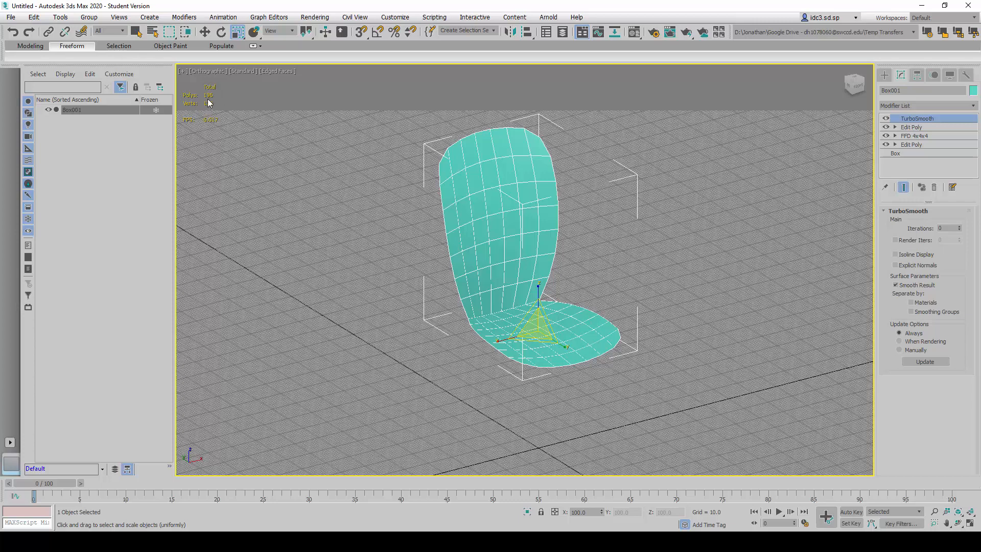
{"action": "left_click", "coordinate": [959, 227]}
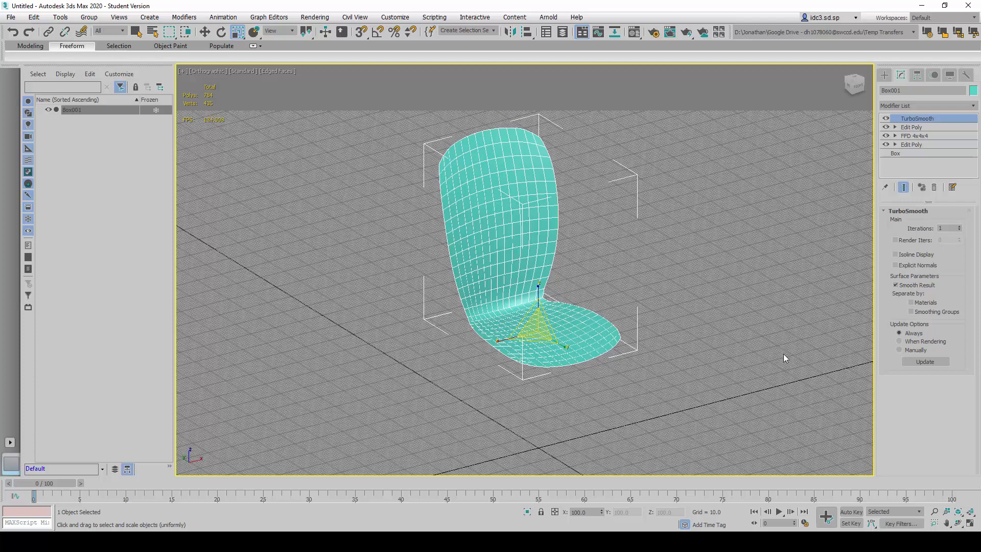
- Examine the smoothed chair seat and back from different angles and deselect the model
{"action": "left_click", "coordinate": [716, 367]}
{"action": "mouse_move", "coordinate": [580, 344]}
{"action": "middle_mouse_down", "text": "alt"}
{"action": "mouse_move", "coordinate": [524, 329]}
{"action": "mouse_move", "coordinate": [585, 357]}
{"action": "mouse_move", "coordinate": [631, 340]}
{"action": "mouse_move", "coordinate": [567, 344]}
{"action": "middle_mouse_up", "text": "alt"}
{"action": "scroll", "coordinate": [572, 363], "scroll_direction": "up", "scroll_amount": 4}
{"action": "left_click", "coordinate": [504, 239]}
{"action": "middle_click_drag", "start_coordinate": [664, 337], "coordinate": [675, 318]}
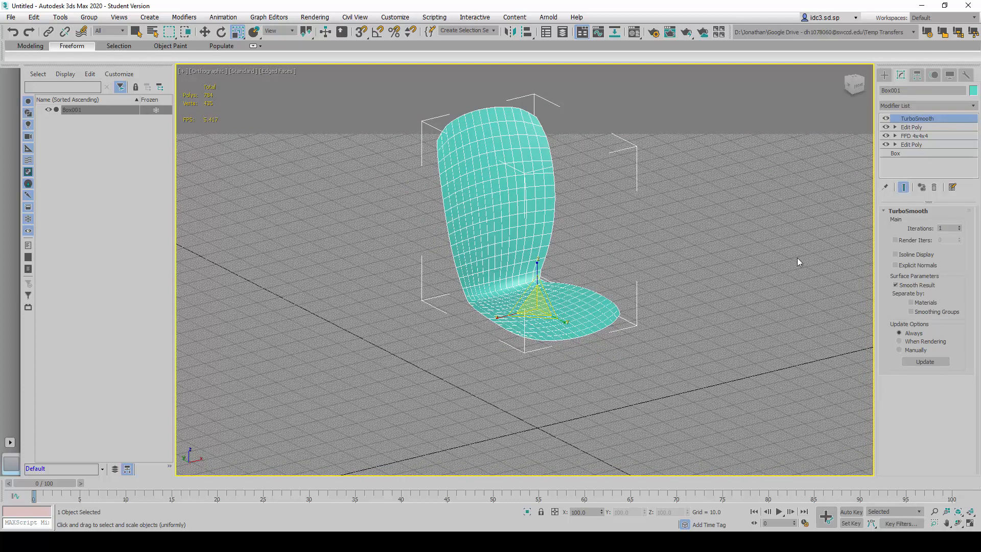
{"action": "middle_click_drag", "start_coordinate": [746, 253], "coordinate": [730, 247]}
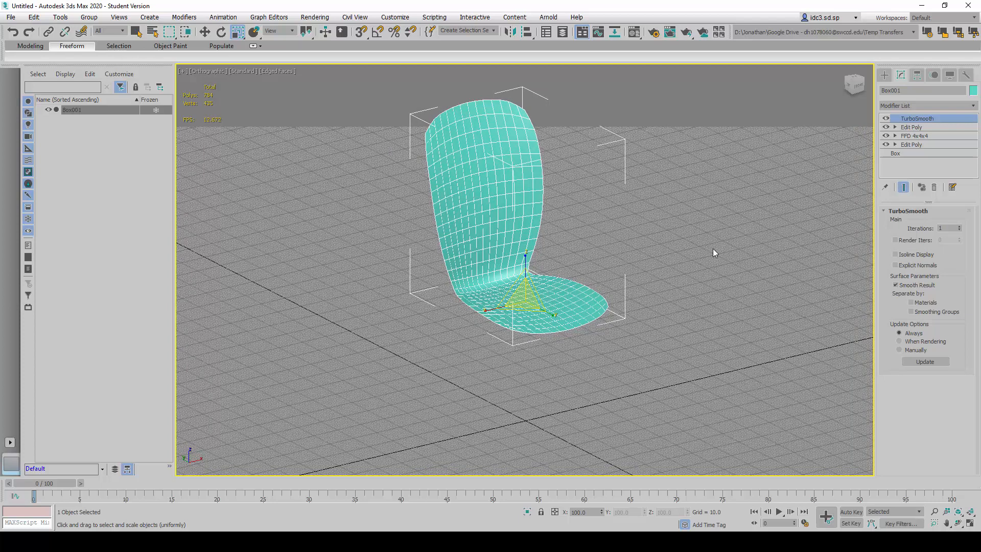
{"action": "left_click", "coordinate": [673, 261]}
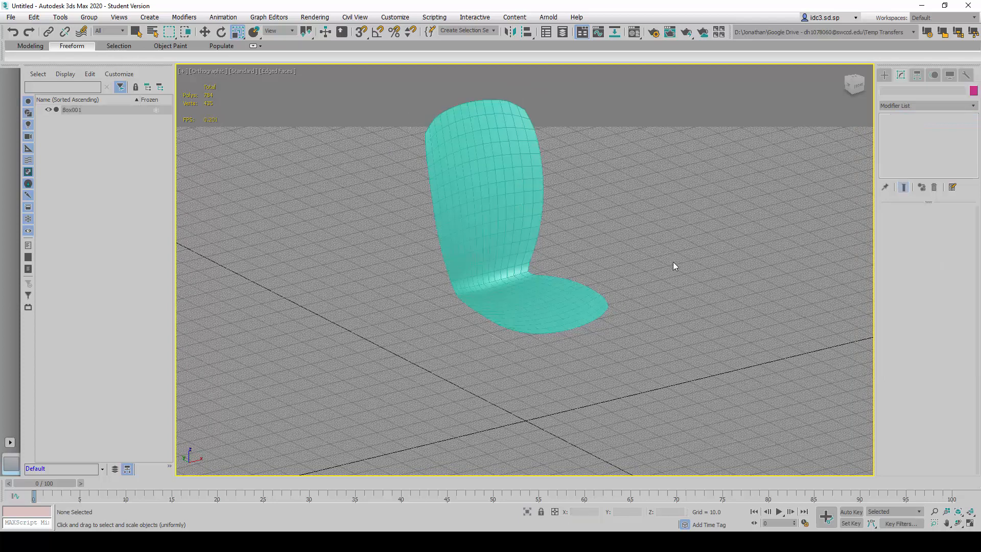
- Clone the smoothed chair seat and back using the Copy option
{"action": "scroll", "coordinate": [685, 255], "scroll_direction": "down", "scroll_amount": 4}
{"action": "middle_click_drag", "start_coordinate": [698, 249], "coordinate": [526, 249]}
{"action": "left_click", "coordinate": [440, 278]}
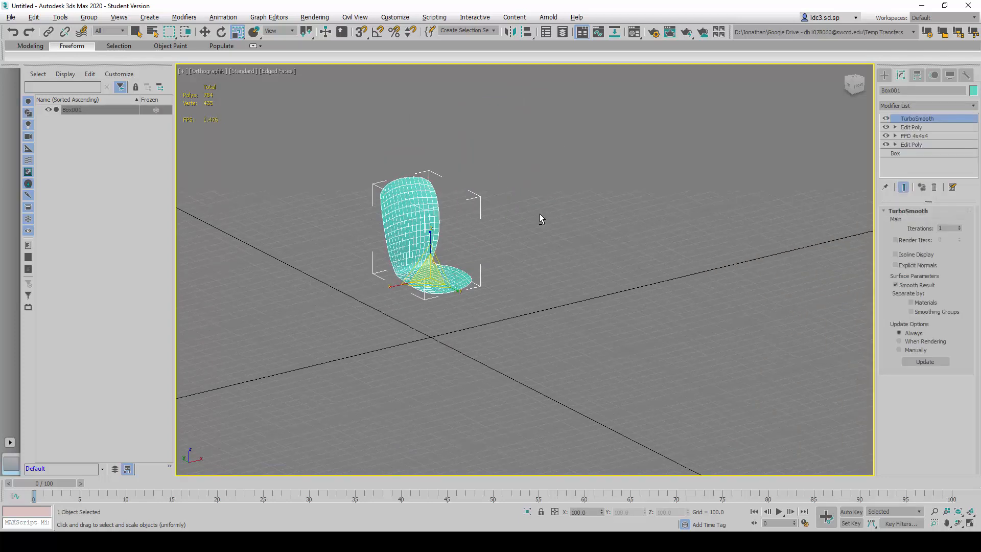
{"action": "middle_click_drag", "start_coordinate": [540, 213], "coordinate": [490, 238], "text": "alt"}
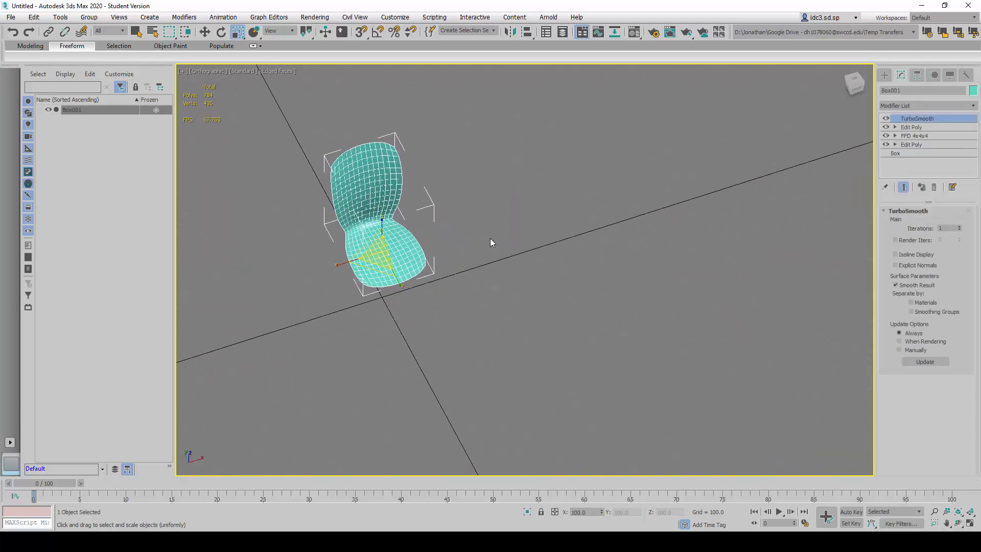
{"action": "left_click", "coordinate": [205, 33]}
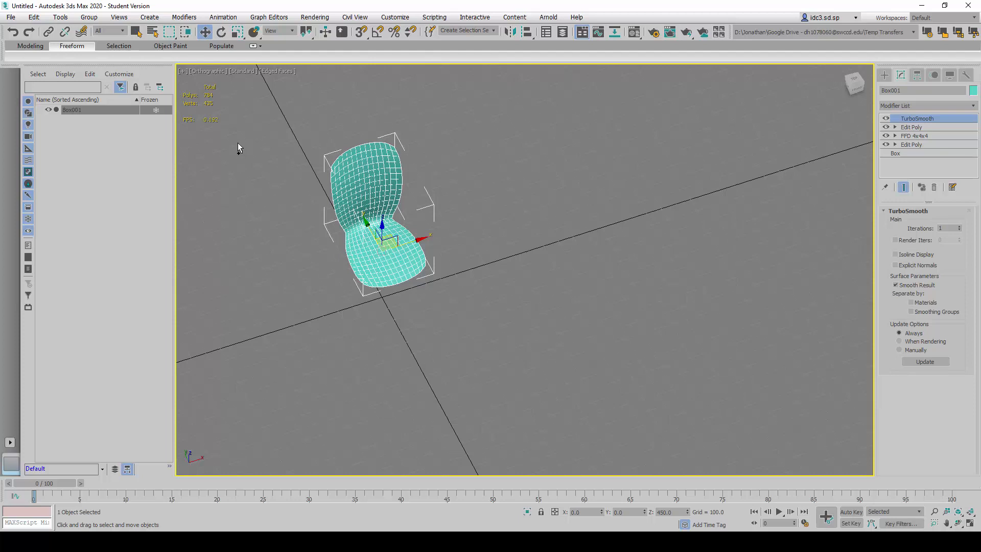
{"action": "key", "text": "ctrl+v"}
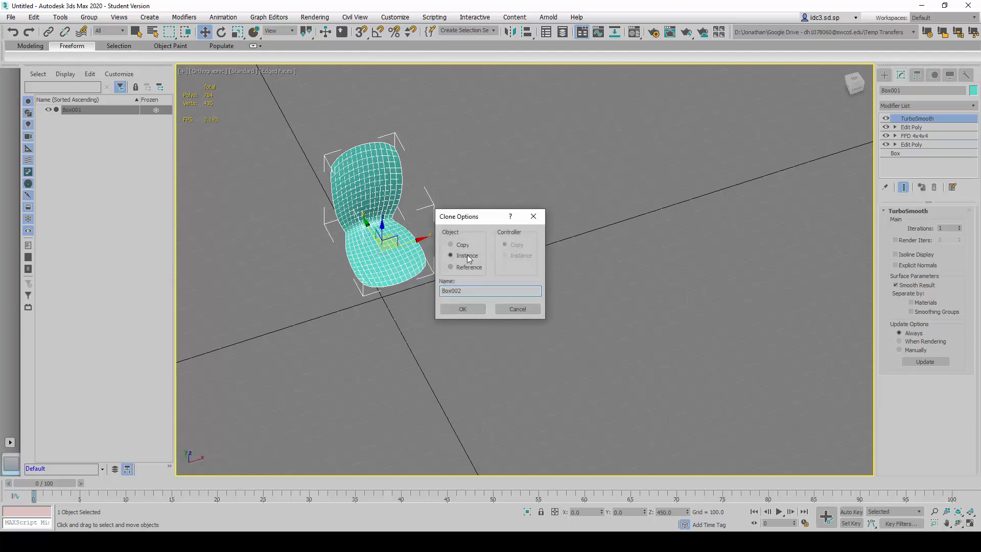
{"action": "left_click_drag", "start_coordinate": [475, 221], "coordinate": [608, 216]}
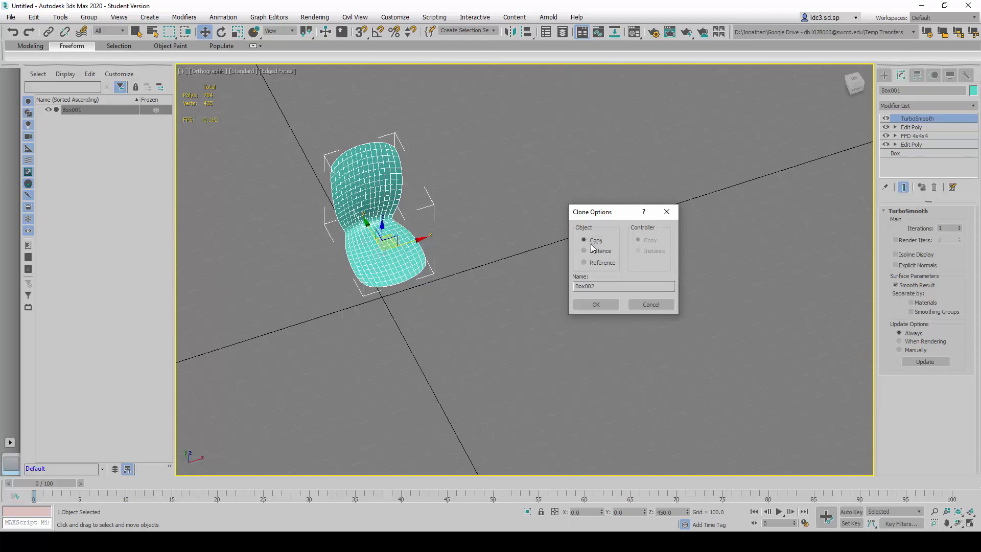
{"action": "left_click", "coordinate": [595, 305]}
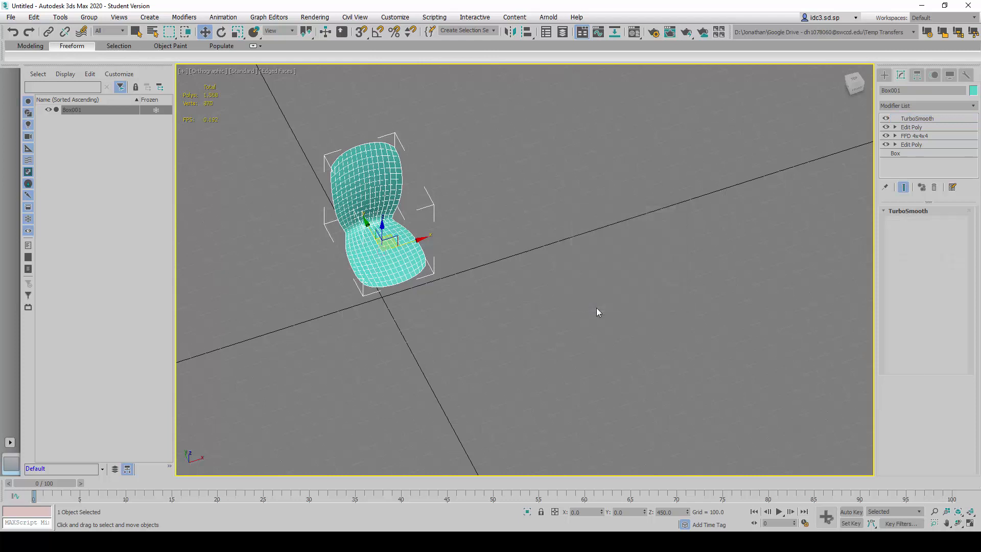
- Move the cloned chair to an absolute world X position of 1000 and deselect it
{"action": "right_click", "coordinate": [204, 32]}
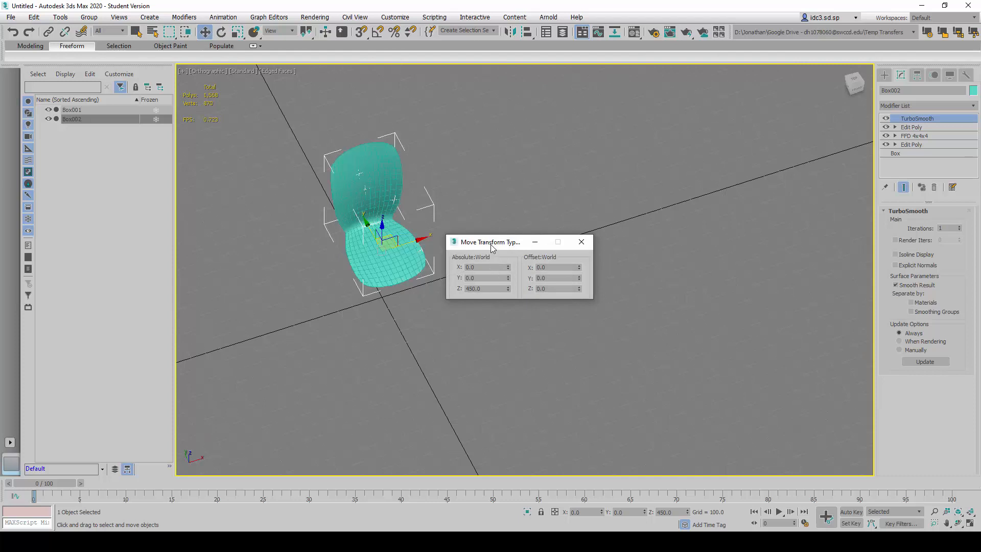
{"action": "left_click_drag", "start_coordinate": [492, 247], "coordinate": [529, 318]}
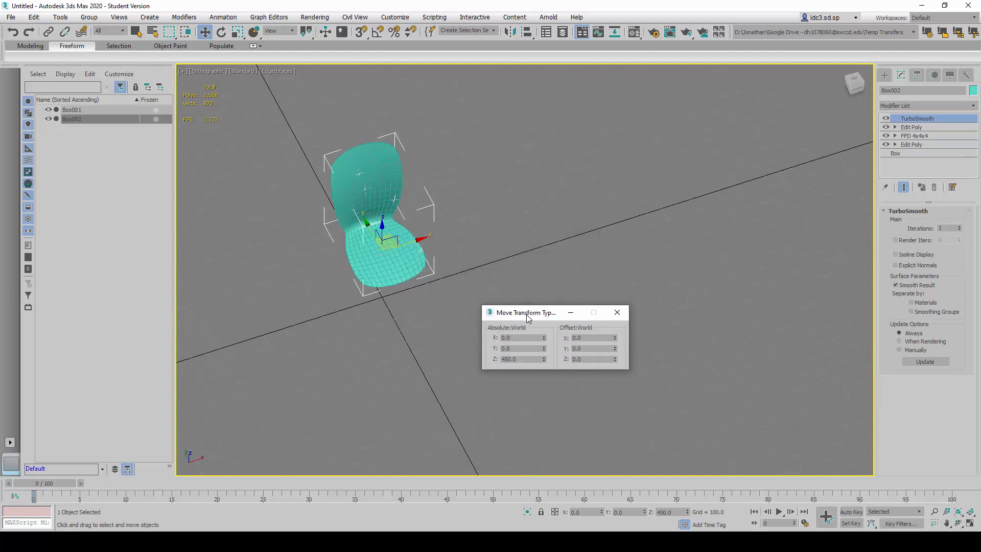
{"action": "left_click", "coordinate": [524, 339]}
{"action": "key", "text": "Return"}
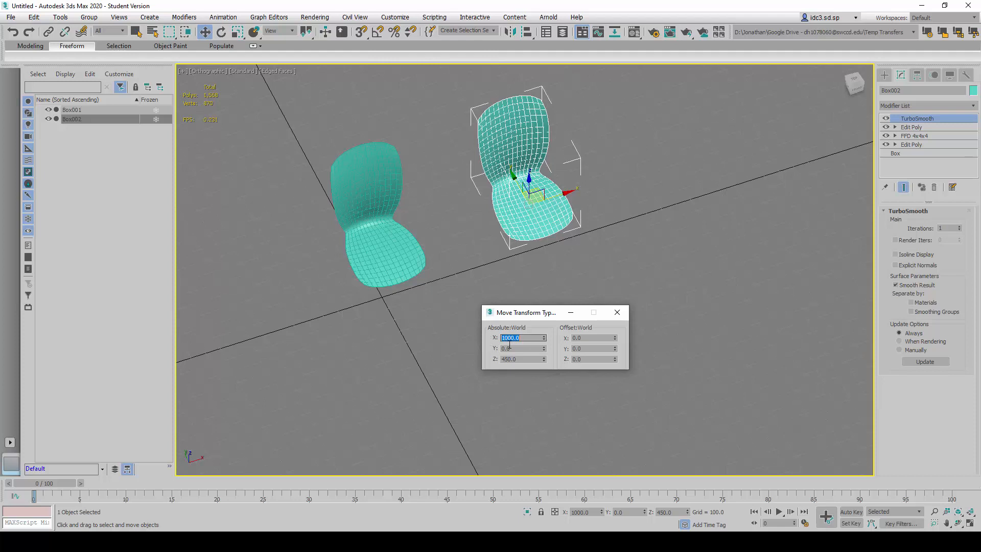
{"action": "left_click", "coordinate": [623, 314]}
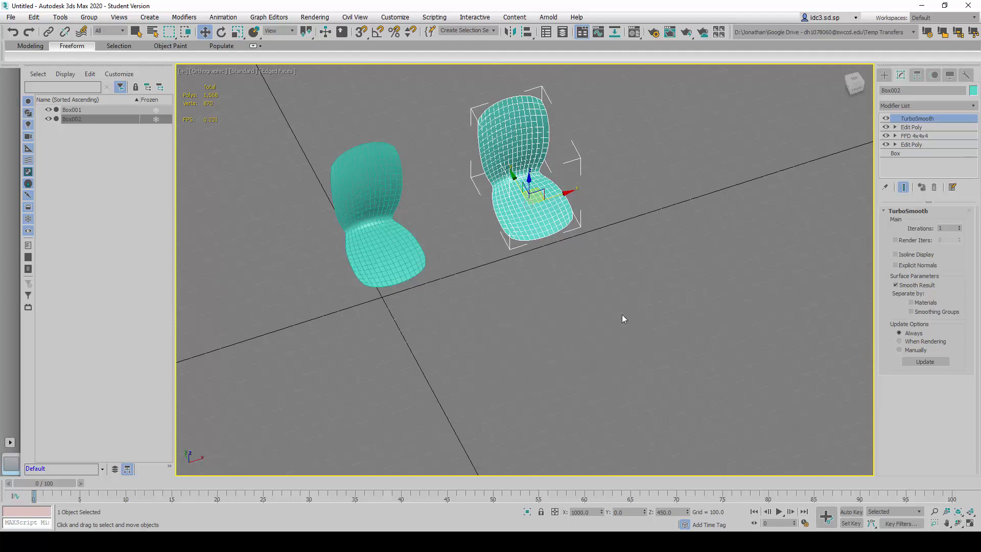
{"action": "left_click", "coordinate": [575, 316]}
{"action": "middle_click_drag", "start_coordinate": [576, 316], "coordinate": [546, 334], "text": "alt"}
{"action": "scroll", "coordinate": [492, 248], "scroll_direction": "up", "scroll_amount": 2}
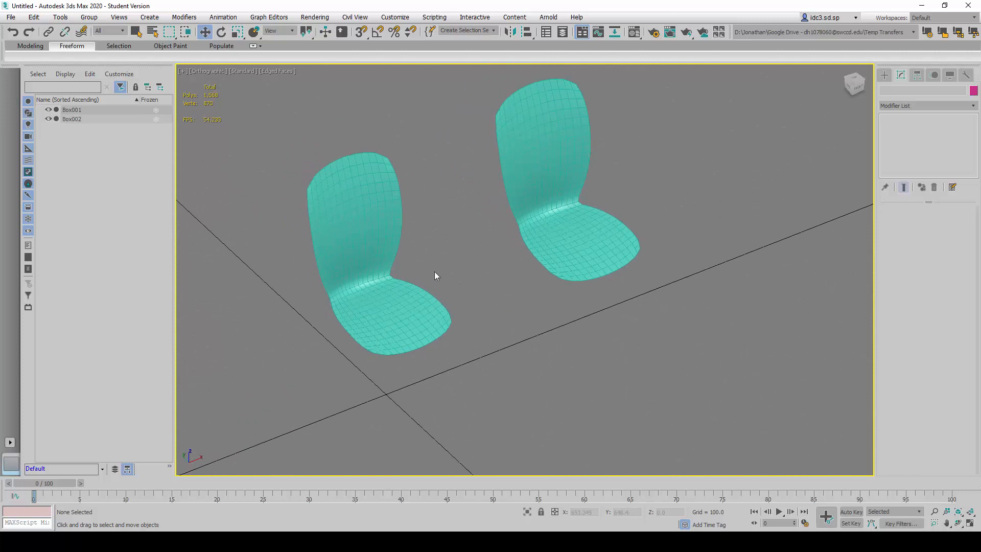
- Select the cloned chair and add a Shell modifier above its TurboSmooth
{"action": "left_click", "coordinate": [541, 234]}
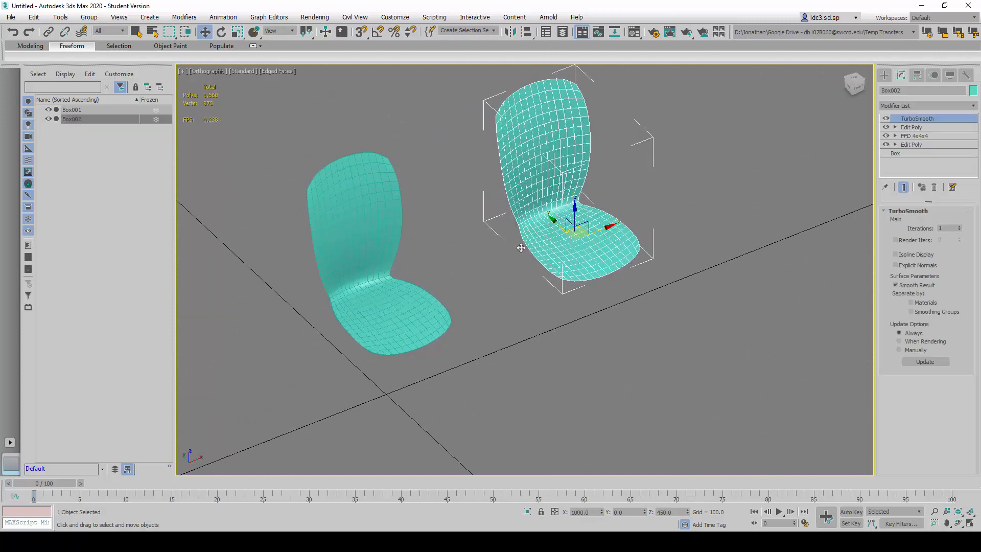
{"action": "left_click", "coordinate": [487, 317]}
{"action": "left_click", "coordinate": [574, 238]}
{"action": "middle_click_drag", "start_coordinate": [601, 207], "coordinate": [607, 217]}
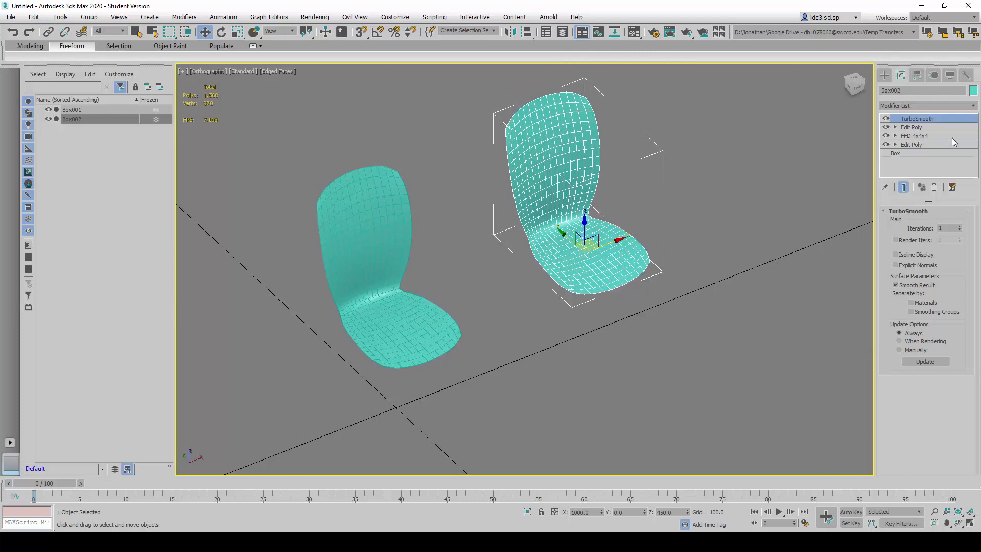
{"action": "left_click", "coordinate": [960, 108]}
{"action": "type", "text": "sh"}
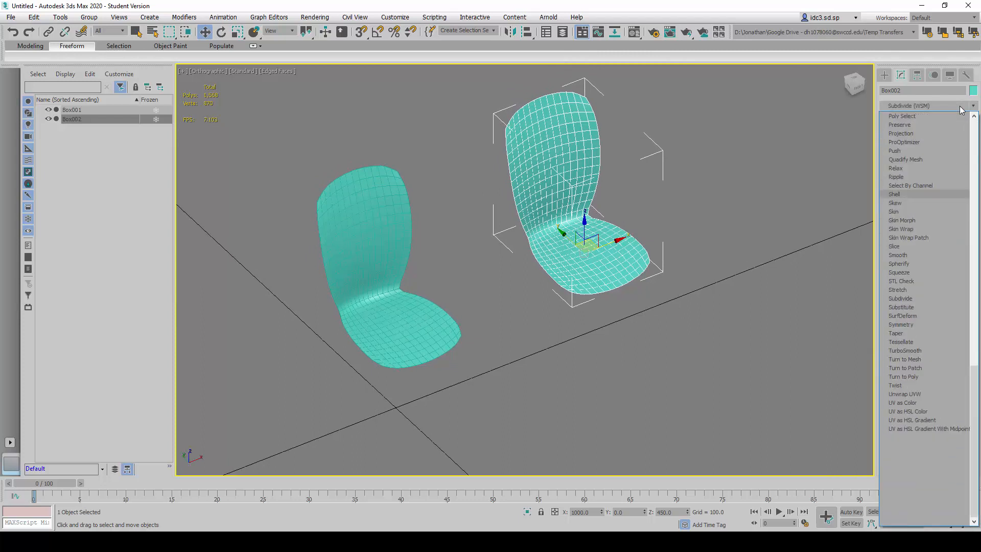
{"action": "left_click", "coordinate": [904, 194]}
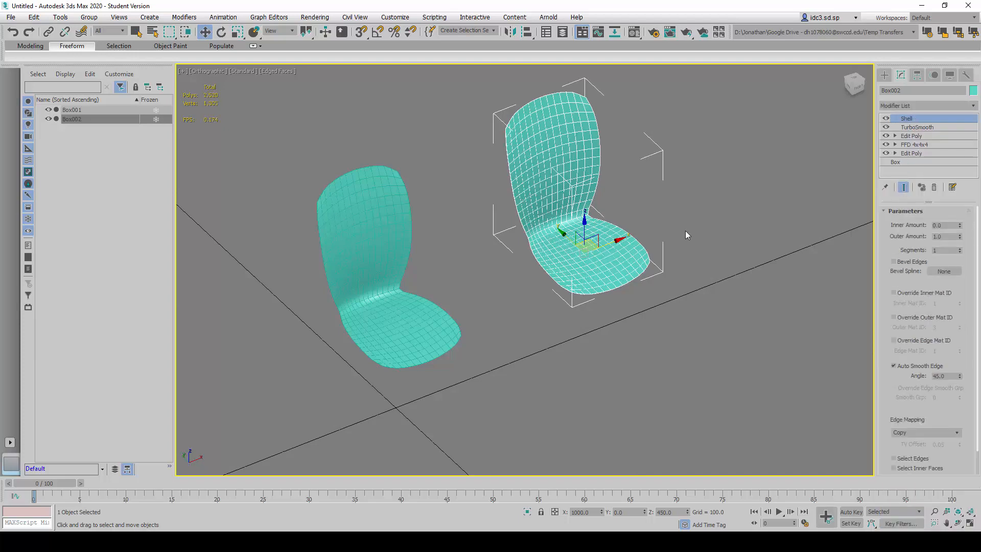
- Set the Shell's Outer Amount to 20 and inspect the thickness along the seat edge
{"action": "middle_click_drag", "start_coordinate": [574, 325], "coordinate": [592, 282], "text": "alt"}
{"action": "scroll", "coordinate": [586, 271], "scroll_direction": "up", "scroll_amount": 6}
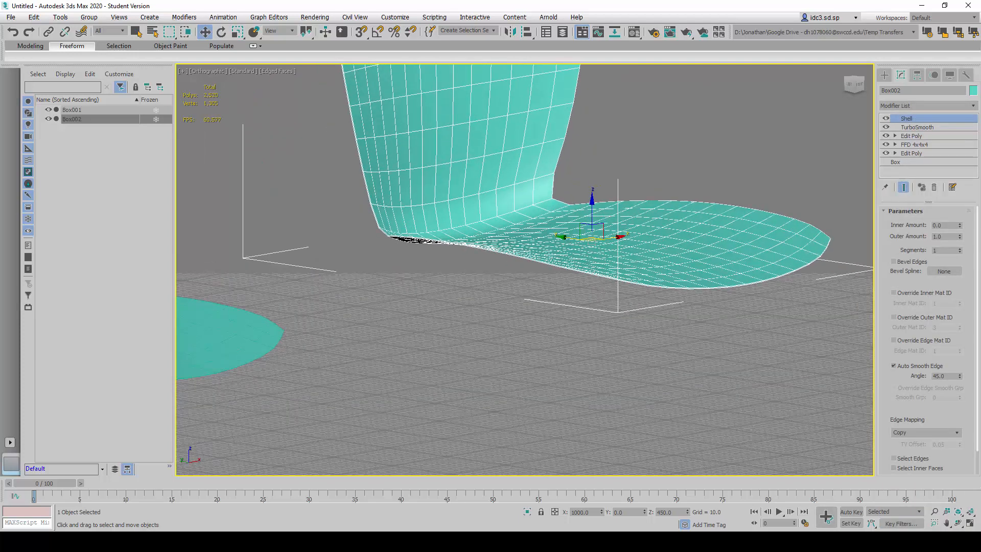
{"action": "double_click", "coordinate": [943, 237]}
{"action": "type", "text": "20"}
{"action": "key", "text": "Return"}
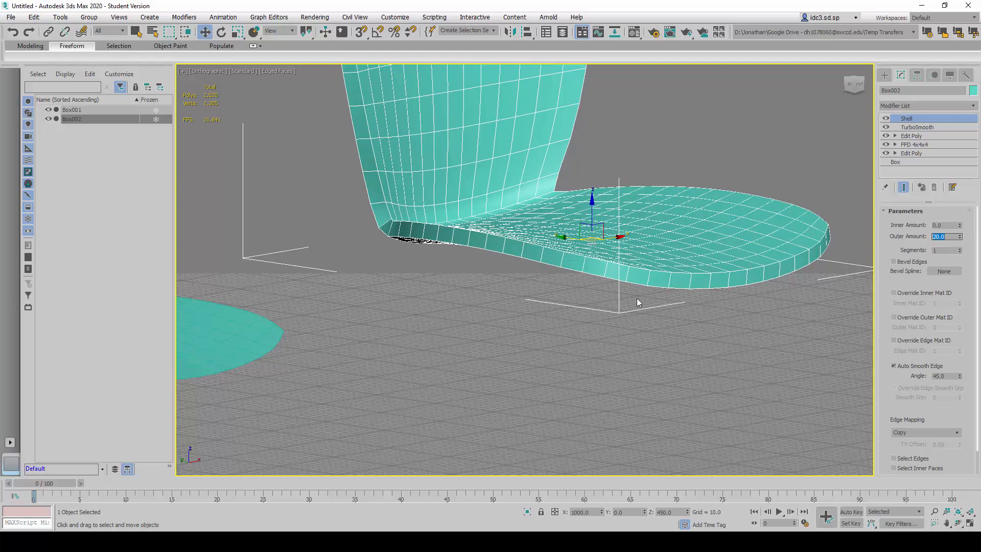
{"action": "scroll", "coordinate": [504, 274], "scroll_direction": "down", "scroll_amount": 5}
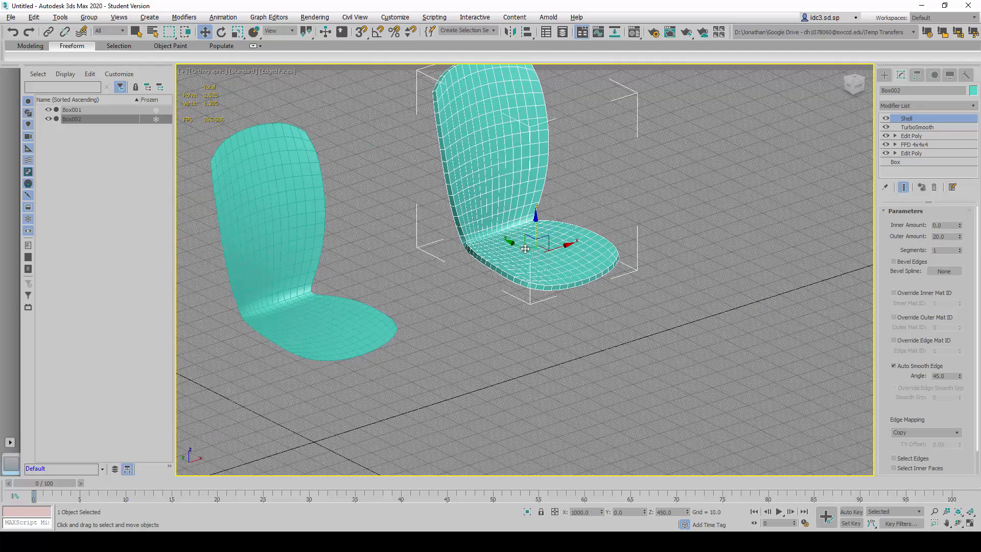
{"action": "scroll", "coordinate": [466, 253], "scroll_direction": "up", "scroll_amount": 5}
{"action": "scroll", "coordinate": [478, 237], "scroll_direction": "down", "scroll_amount": 3}
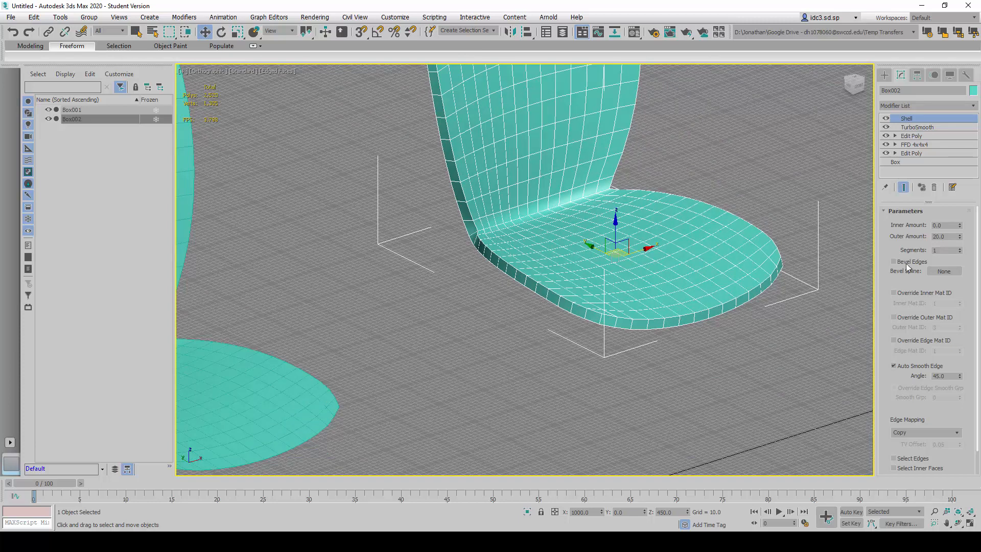
- Set the Shell's Outer Amount to 0 and its Inner Amount to 20
{"action": "double_click", "coordinate": [945, 237]}
{"action": "type", "text": "0"}
{"action": "key", "text": "Return"}
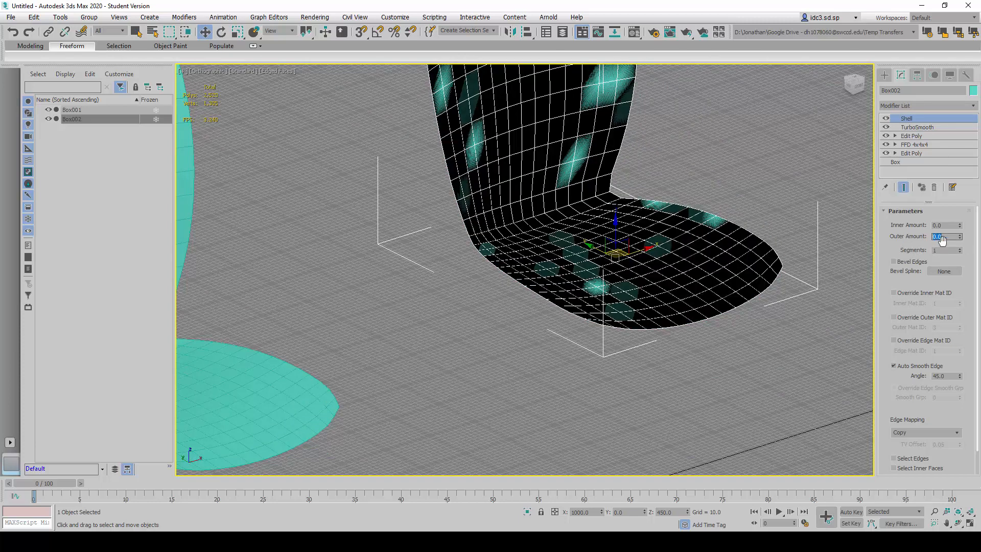
{"action": "double_click", "coordinate": [945, 225]}
{"action": "type", "text": "20"}
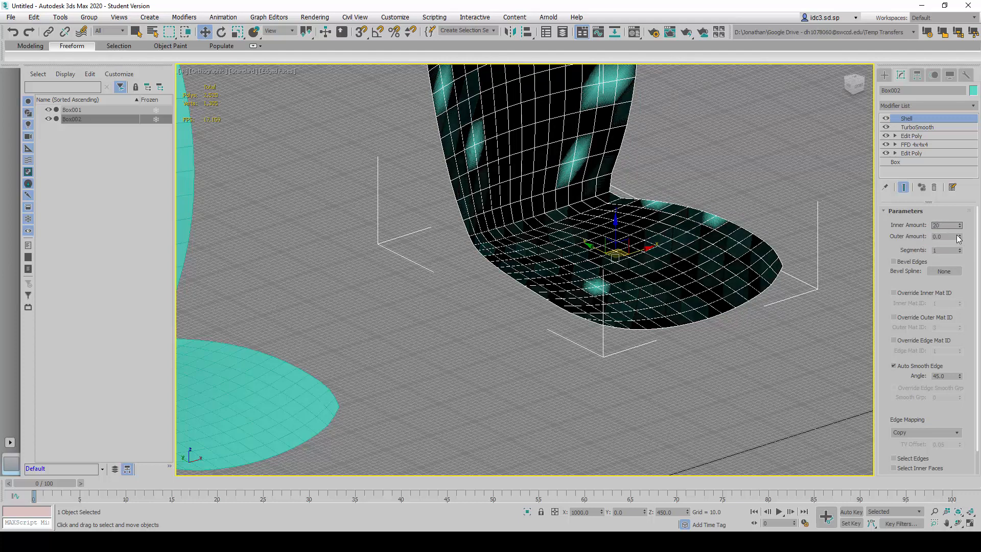
{"action": "key", "text": "Return"}
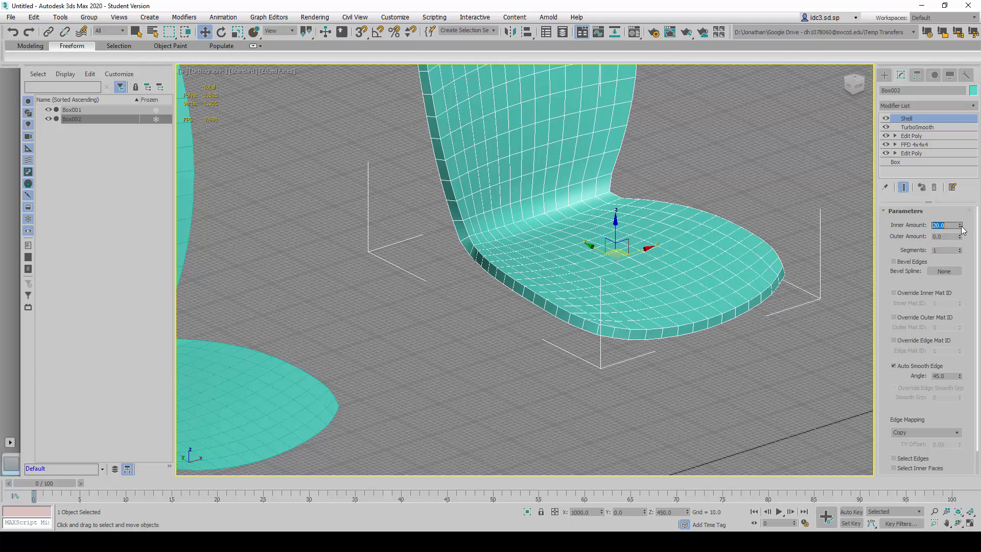
- Try a Shell Inner Amount of 31.24, and set it back to 20
{"action": "left_click_drag", "start_coordinate": [963, 230], "coordinate": [577, 497]}
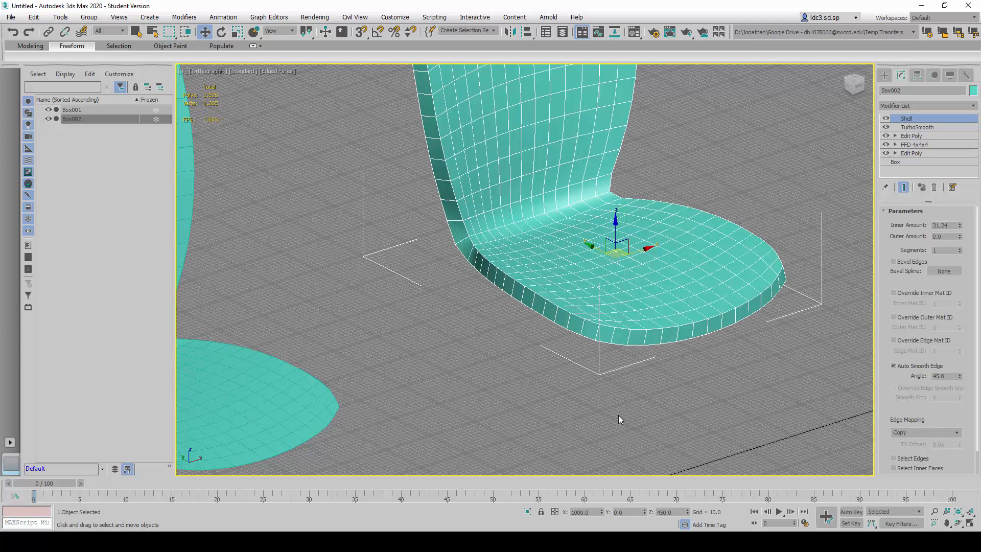
{"action": "double_click", "coordinate": [952, 227]}
{"action": "type", "text": "20"}
{"action": "key", "text": "Return"}
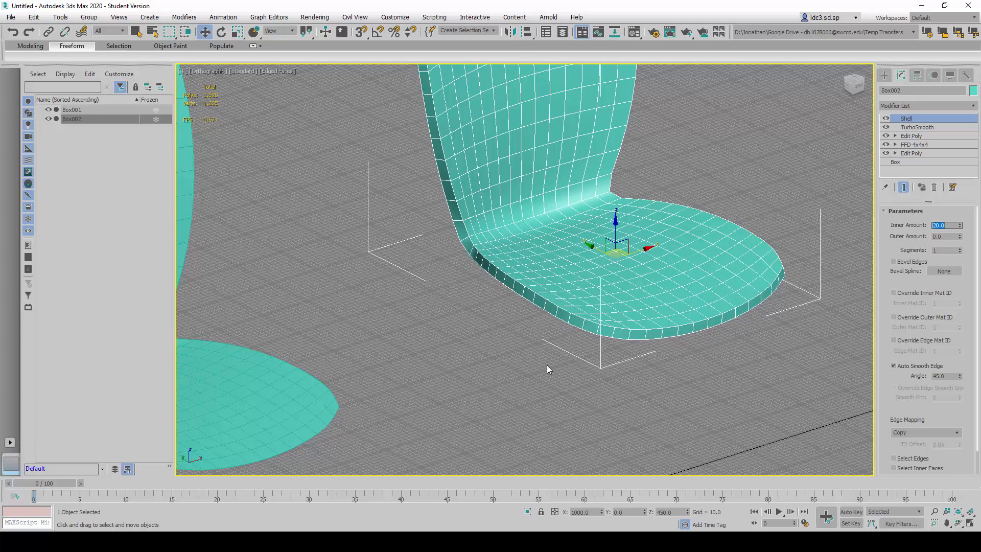
- Examine the thickened seat from several angles, deselect it and compare it with the original thin chair
{"action": "scroll", "coordinate": [546, 365], "scroll_direction": "down", "scroll_amount": 5}
{"action": "middle_click_drag", "start_coordinate": [550, 351], "coordinate": [575, 352], "text": "alt"}
{"action": "scroll", "coordinate": [637, 367], "scroll_direction": "up", "scroll_amount": 5}
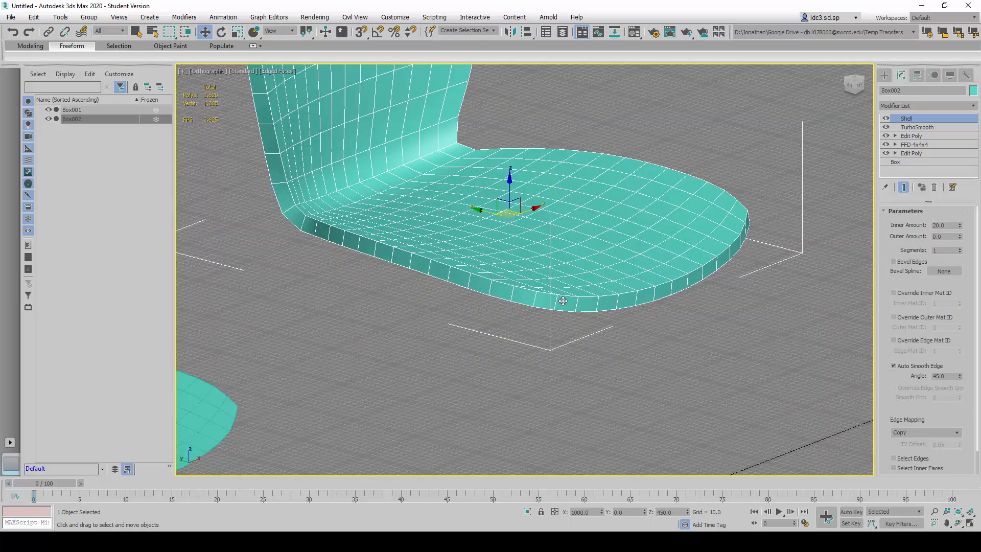
{"action": "scroll", "coordinate": [546, 289], "scroll_direction": "down", "scroll_amount": 5}
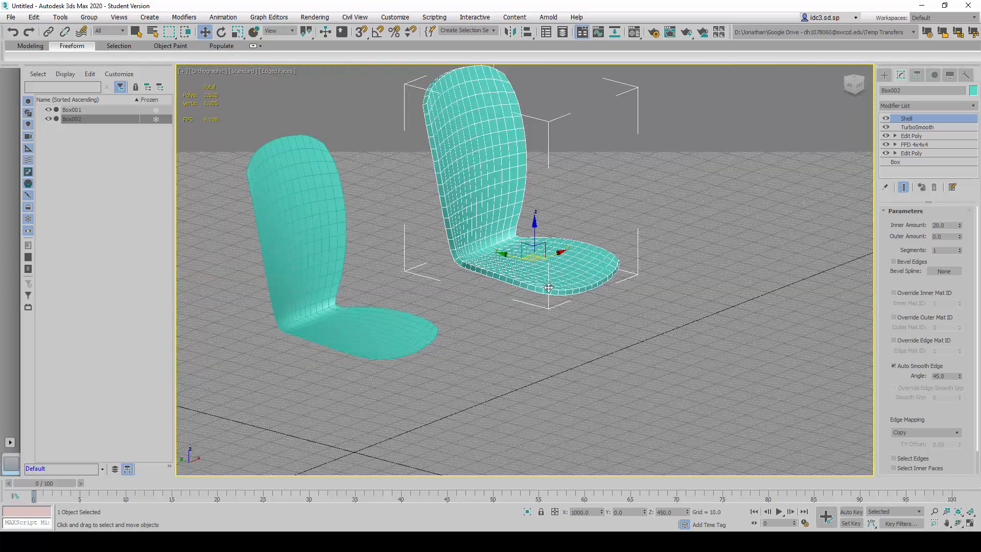
{"action": "scroll", "coordinate": [539, 305], "scroll_direction": "down", "scroll_amount": 3}
{"action": "middle_click_drag", "start_coordinate": [538, 304], "coordinate": [556, 323], "text": "alt"}
{"action": "left_click", "coordinate": [562, 329]}
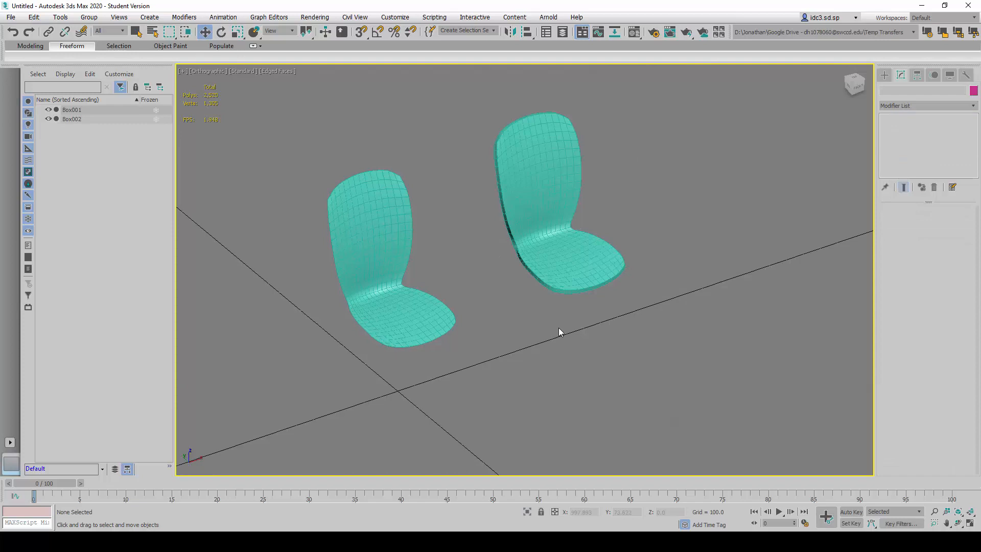
{"action": "middle_click_drag", "start_coordinate": [550, 328], "coordinate": [545, 287], "text": "alt"}
{"action": "scroll", "coordinate": [539, 289], "scroll_direction": "up", "scroll_amount": 3}
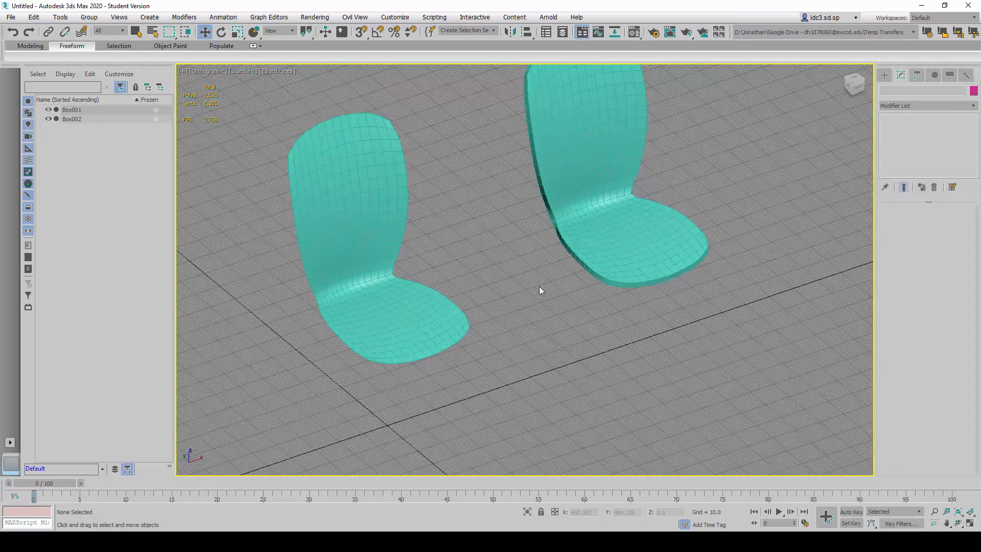
{"action": "scroll", "coordinate": [539, 289], "scroll_direction": "down", "scroll_amount": 3}
- Select the original chair and add a Lattice modifier above its TurboSmooth
{"action": "left_click", "coordinate": [425, 228]}
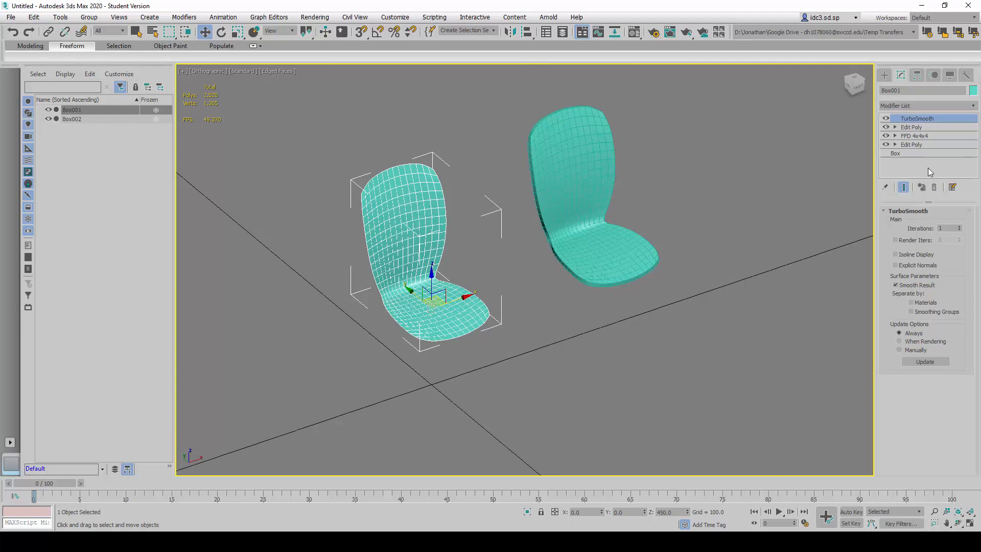
{"action": "left_click", "coordinate": [970, 106]}
{"action": "left_click", "coordinate": [970, 107]}
{"action": "left_click", "coordinate": [970, 108]}
{"action": "key", "text": "l"}
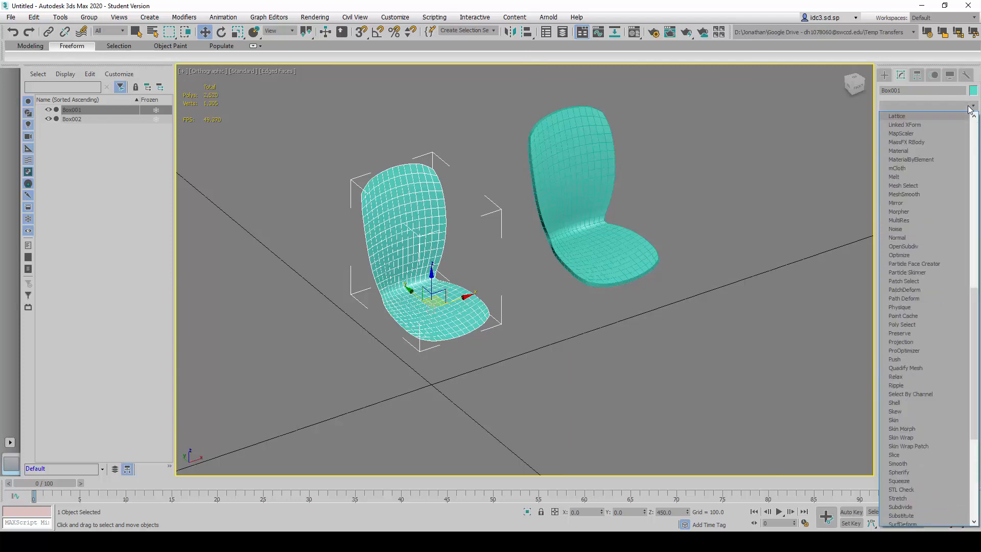
{"action": "left_click", "coordinate": [919, 117]}
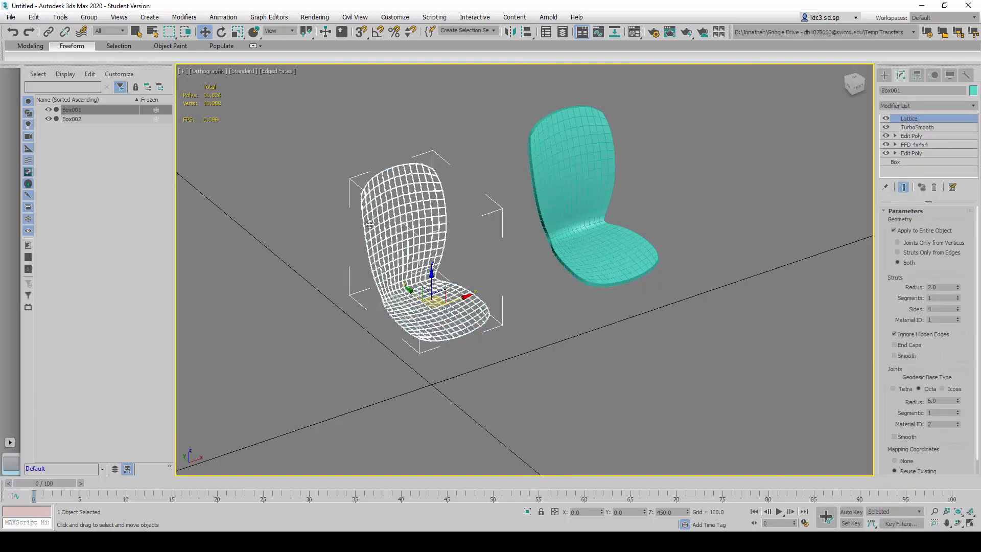
- Set the Lattice struts' Radius to 10 and inspect the strut grid on the chair back
{"action": "scroll", "coordinate": [414, 240], "scroll_direction": "up", "scroll_amount": 2}
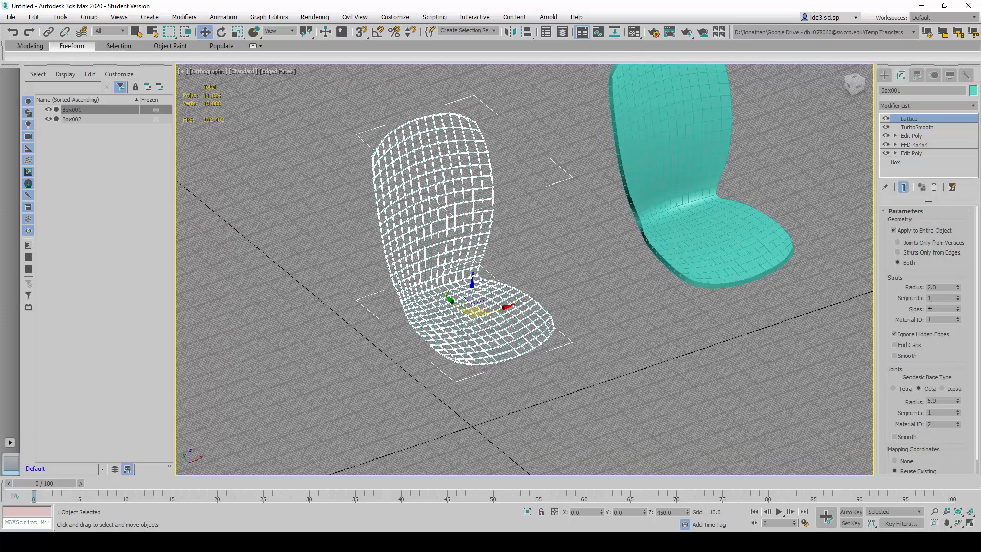
{"action": "left_click", "coordinate": [942, 288]}
{"action": "key", "text": "Return"}
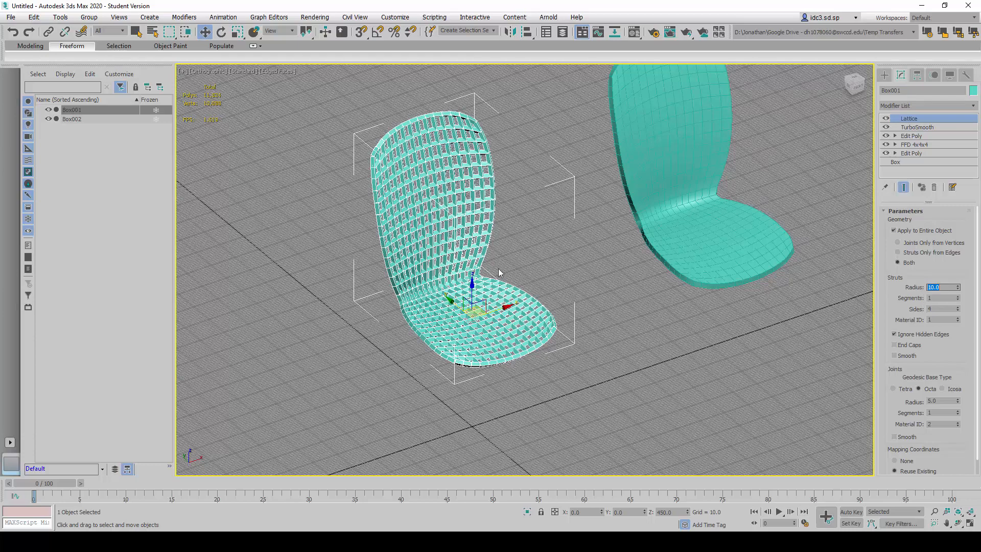
{"action": "scroll", "coordinate": [384, 285], "scroll_direction": "up", "scroll_amount": 4}
{"action": "scroll", "coordinate": [384, 285], "scroll_direction": "down", "scroll_amount": 2}
{"action": "middle_click_drag", "start_coordinate": [413, 284], "coordinate": [427, 317]}
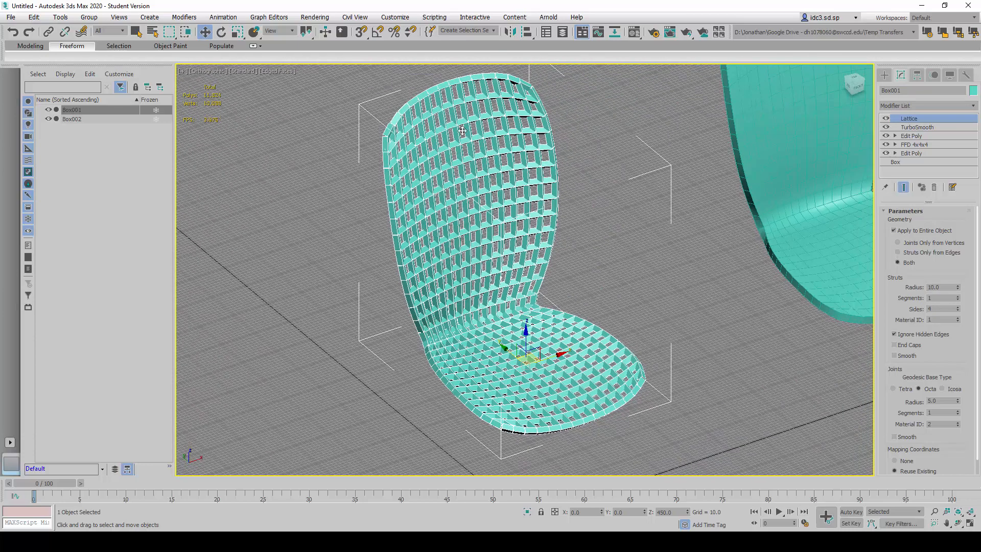
{"action": "scroll", "coordinate": [480, 255], "scroll_direction": "up", "scroll_amount": 6}
{"action": "middle_click_drag", "start_coordinate": [484, 256], "coordinate": [517, 200]}
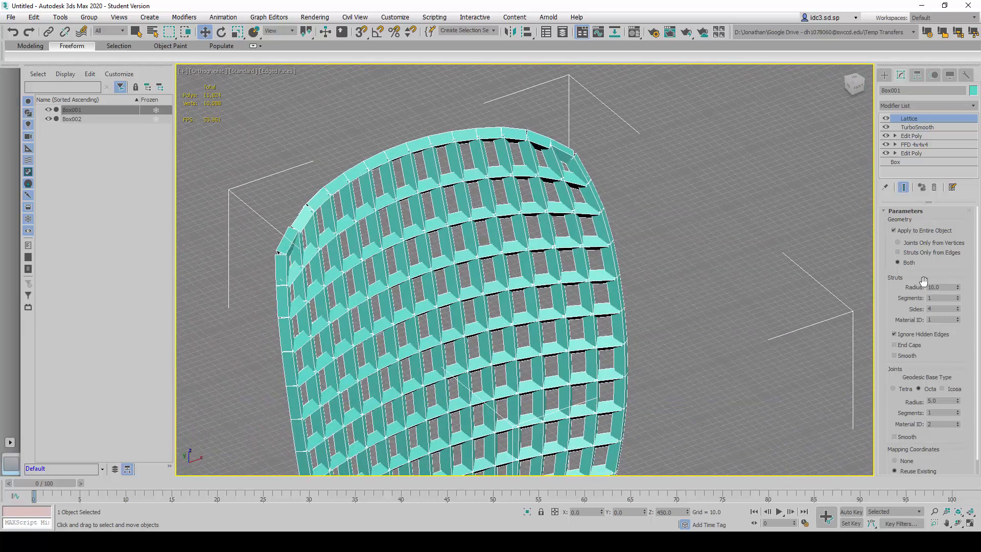
- Set the Lattice geometry to Joints Only from Vertices and inspect the joints on the chair back
{"action": "left_click", "coordinate": [904, 244]}
{"action": "scroll", "coordinate": [547, 241], "scroll_direction": "down", "scroll_amount": 5}
{"action": "middle_click_drag", "start_coordinate": [586, 317], "coordinate": [551, 227]}
{"action": "scroll", "coordinate": [456, 104], "scroll_direction": "up", "scroll_amount": 5}
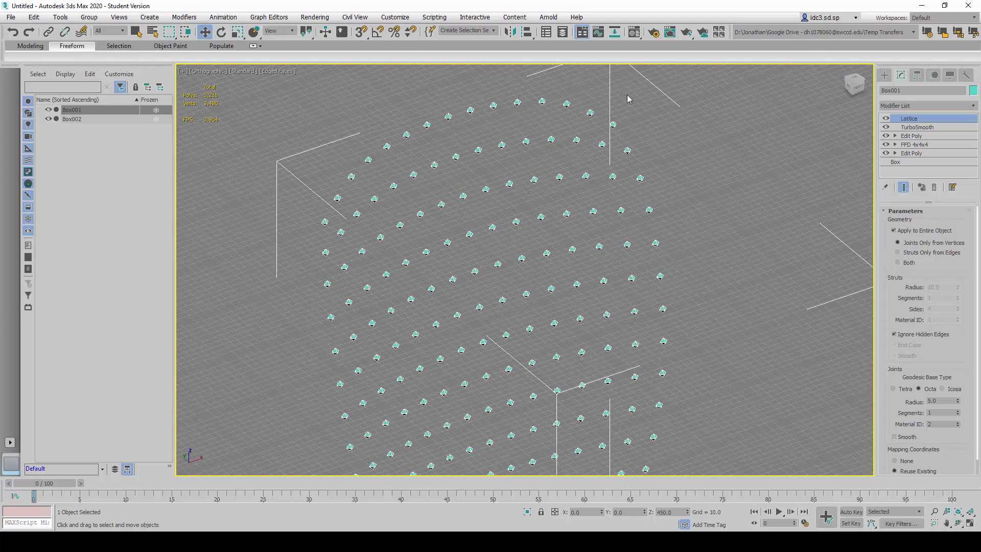
- Set the Lattice geometry to Struts Only from Edges and the struts' Sides to 12
{"action": "left_click", "coordinate": [898, 252]}
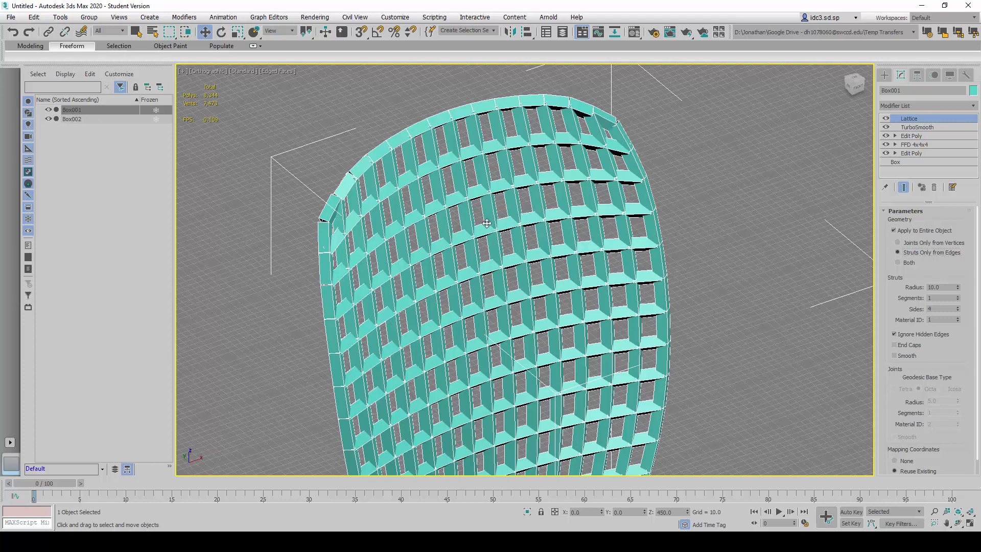
{"action": "scroll", "coordinate": [630, 126], "scroll_direction": "up", "scroll_amount": 8}
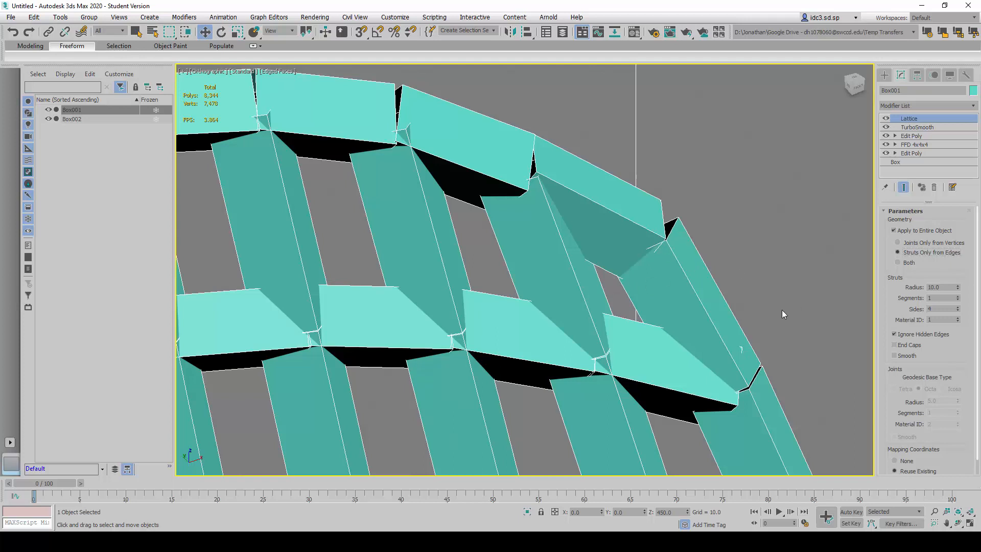
{"action": "double_click", "coordinate": [927, 309]}
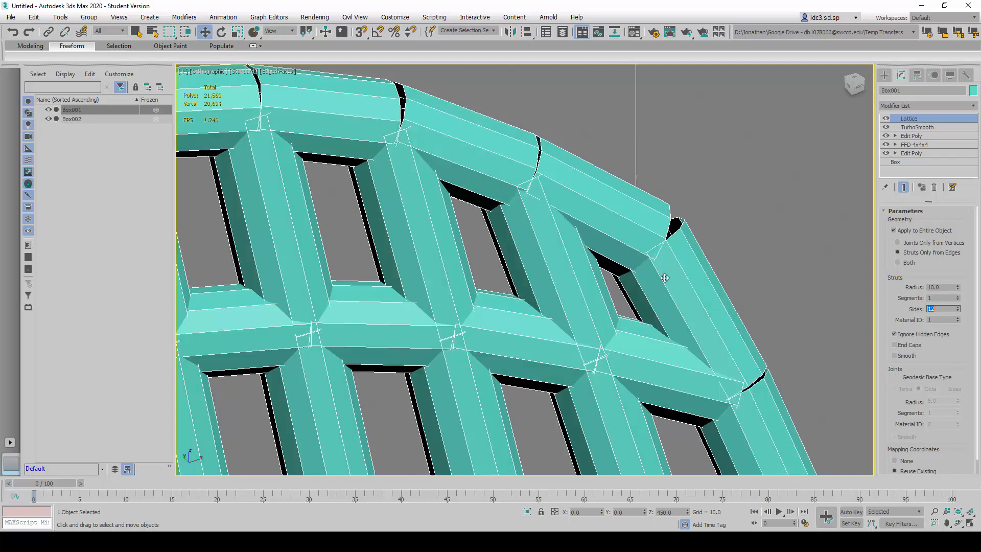
{"action": "scroll", "coordinate": [689, 224], "scroll_direction": "down", "scroll_amount": 10}
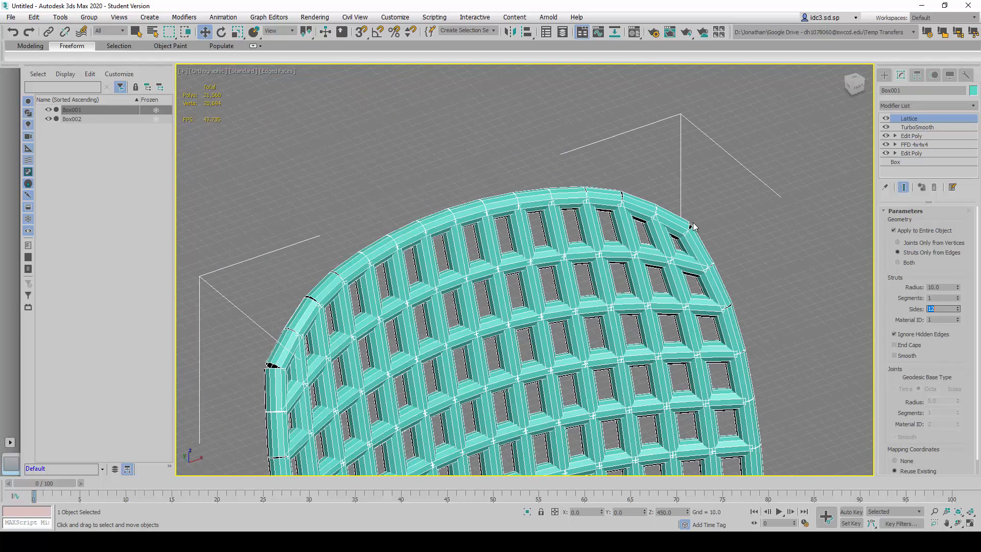
{"action": "scroll", "coordinate": [687, 162], "scroll_direction": "up", "scroll_amount": 5}
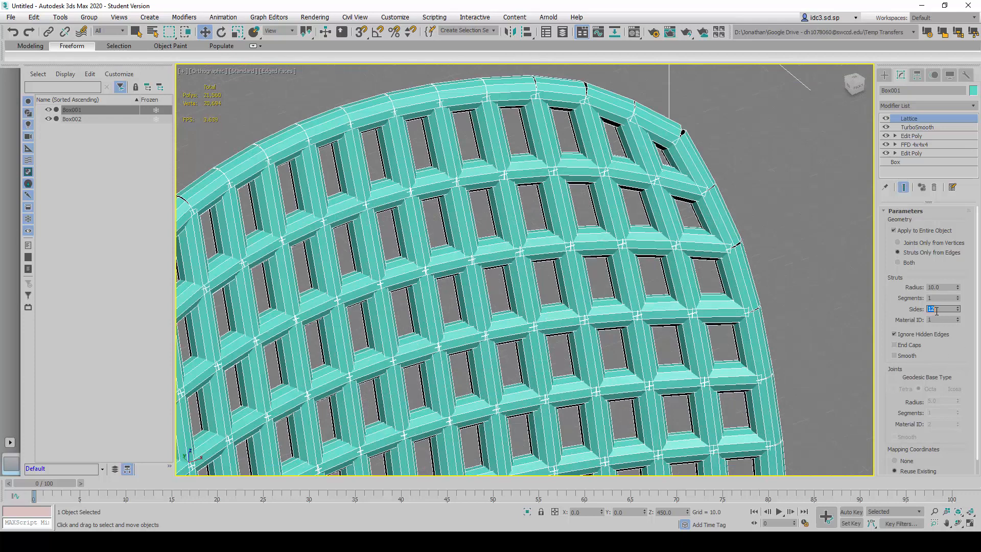
- Set the struts' Sides to 16 and inspect the rounder struts on the chair back
{"action": "type", "text": "6"}
{"action": "key", "text": "Return"}
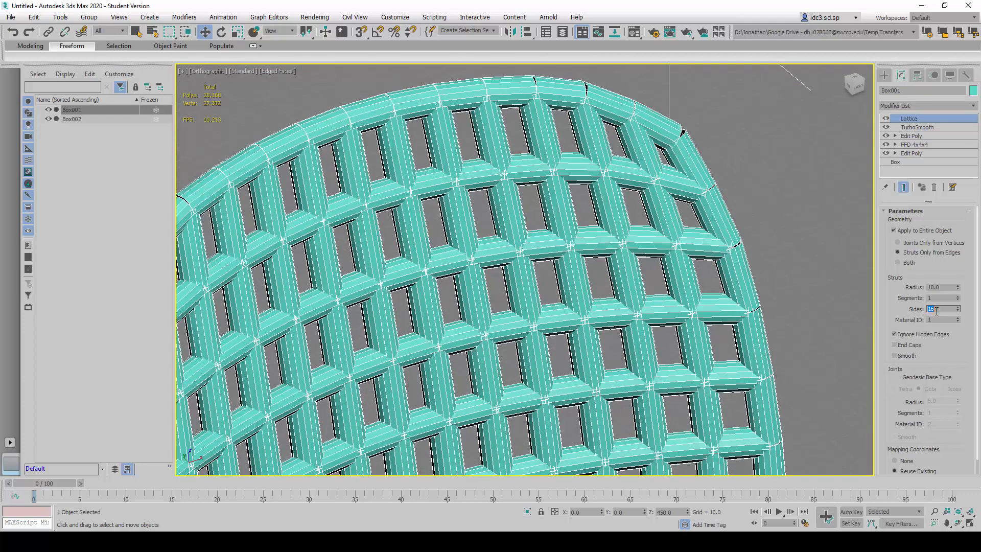
{"action": "scroll", "coordinate": [604, 229], "scroll_direction": "up", "scroll_amount": 10}
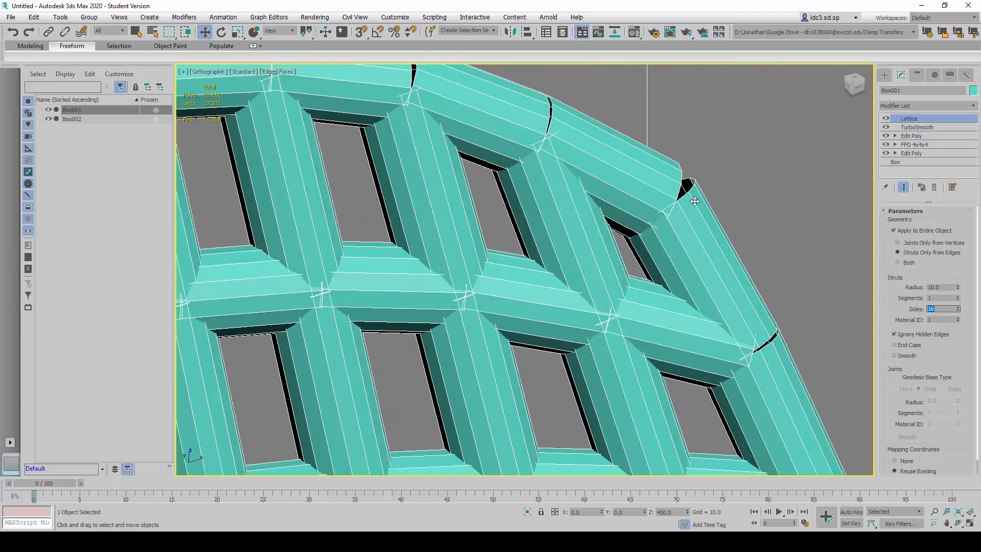
{"action": "scroll", "coordinate": [650, 187], "scroll_direction": "down", "scroll_amount": 6}
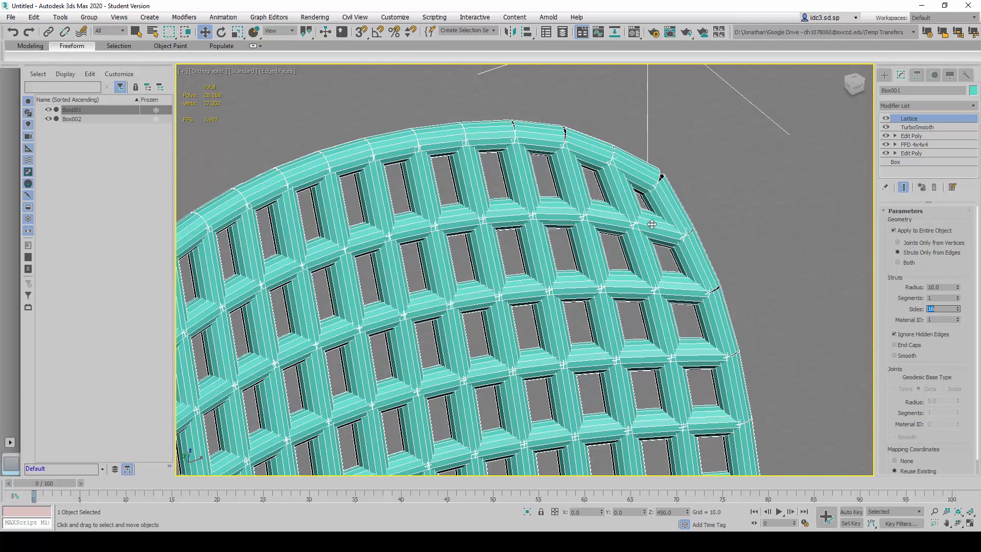
- Turn on Smooth for the Lattice struts, comparing the chair back with and without it
{"action": "left_click", "coordinate": [903, 356]}
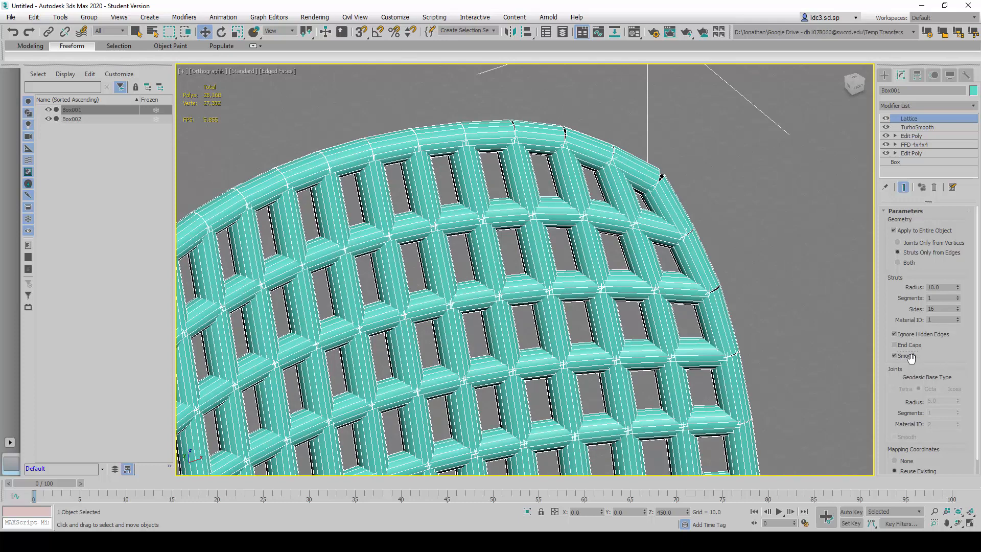
{"action": "left_click", "coordinate": [907, 356]}
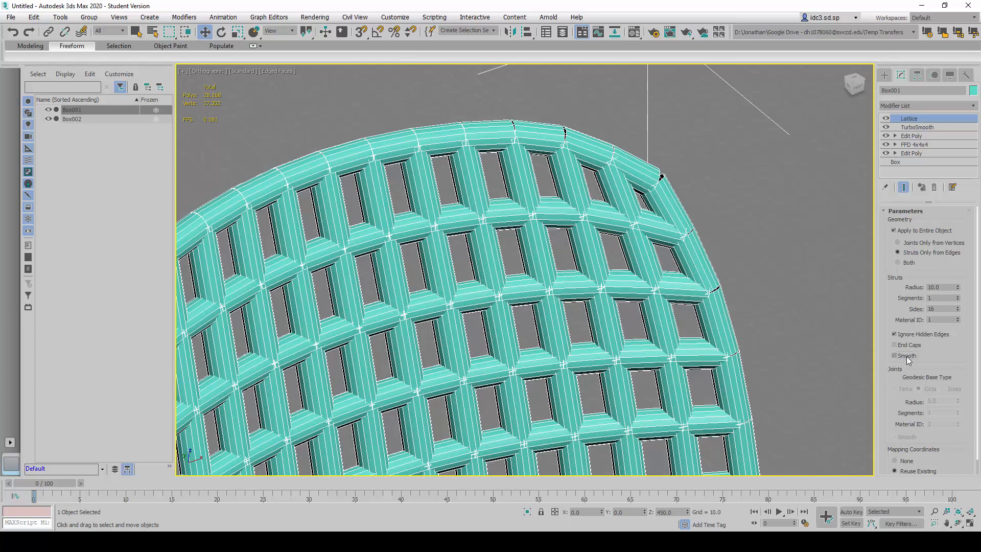
{"action": "left_click", "coordinate": [906, 356]}
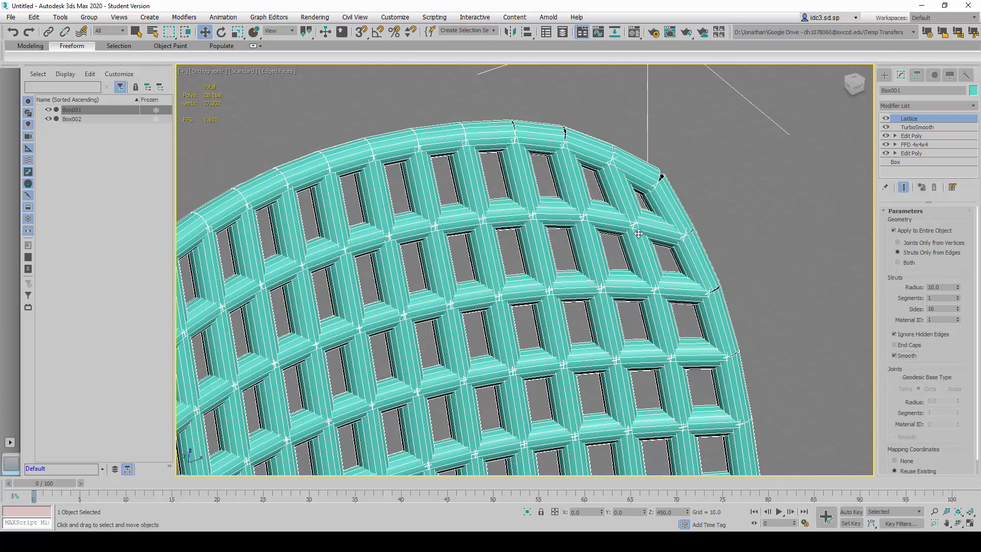
{"action": "scroll", "coordinate": [693, 233], "scroll_direction": "down", "scroll_amount": 5}
{"action": "scroll", "coordinate": [695, 229], "scroll_direction": "up", "scroll_amount": 3}
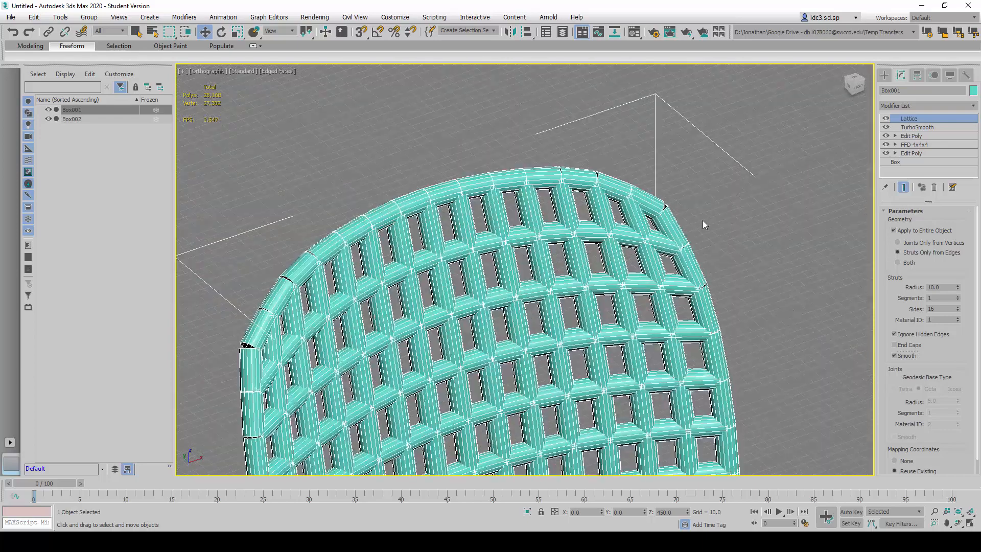
{"action": "scroll", "coordinate": [703, 219], "scroll_direction": "down", "scroll_amount": 4}
{"action": "scroll", "coordinate": [626, 127], "scroll_direction": "up", "scroll_amount": 6}
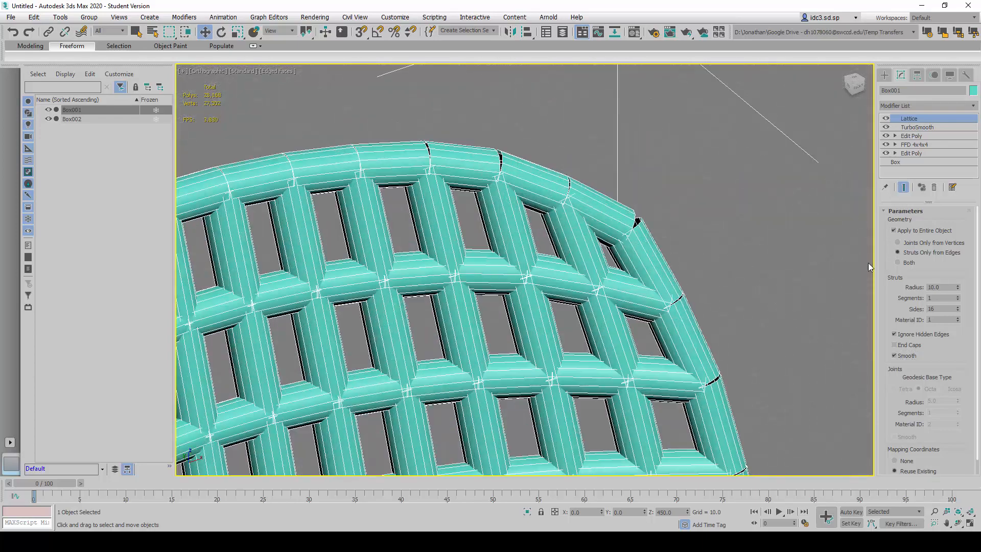
- Set the Lattice struts' Radius to 5 and inspect the thinner grid on the whole chair
{"action": "double_click", "coordinate": [923, 287]}
{"action": "type", "text": "5"}
{"action": "key", "text": "Return"}
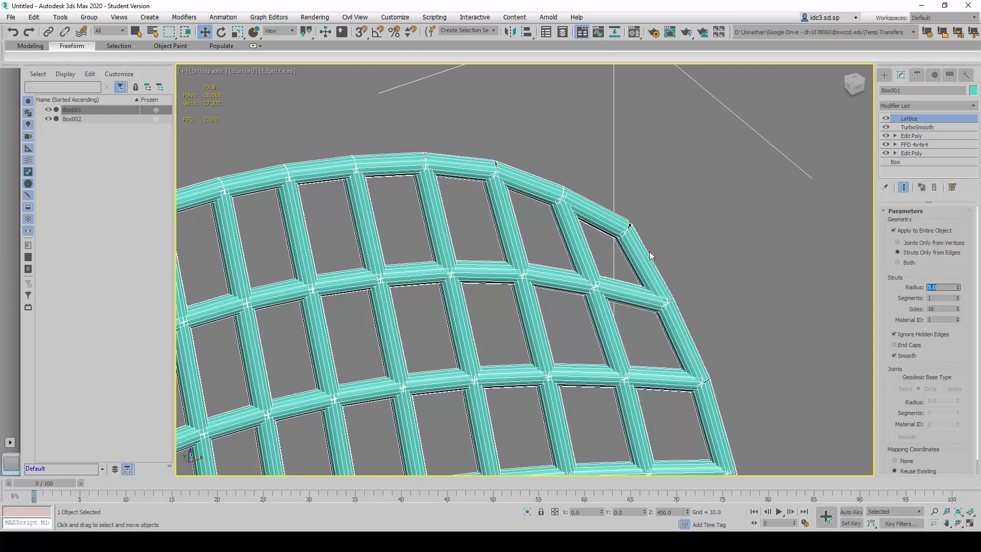
{"action": "scroll", "coordinate": [654, 240], "scroll_direction": "down", "scroll_amount": 10}
{"action": "scroll", "coordinate": [715, 184], "scroll_direction": "up", "scroll_amount": 10}
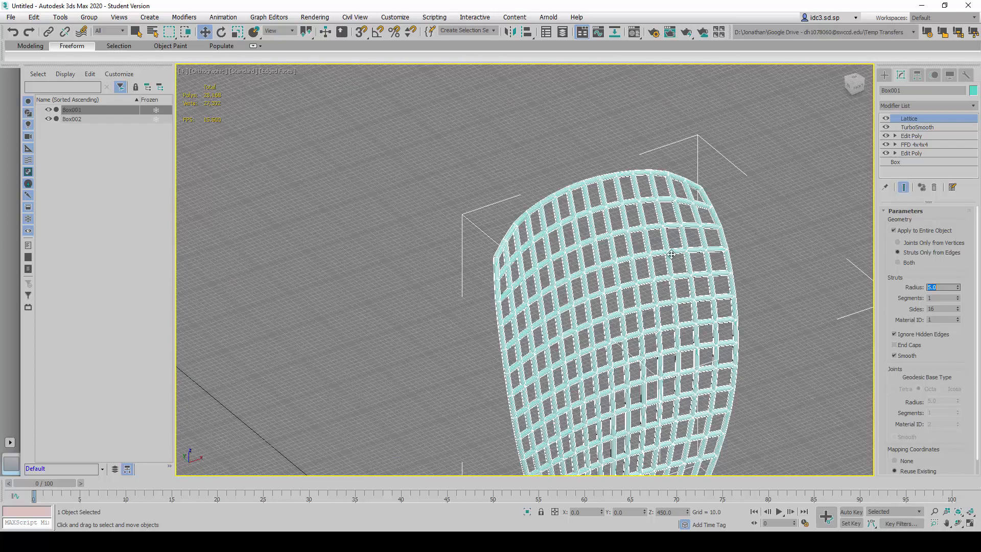
{"action": "scroll", "coordinate": [744, 160], "scroll_direction": "down", "scroll_amount": 10}
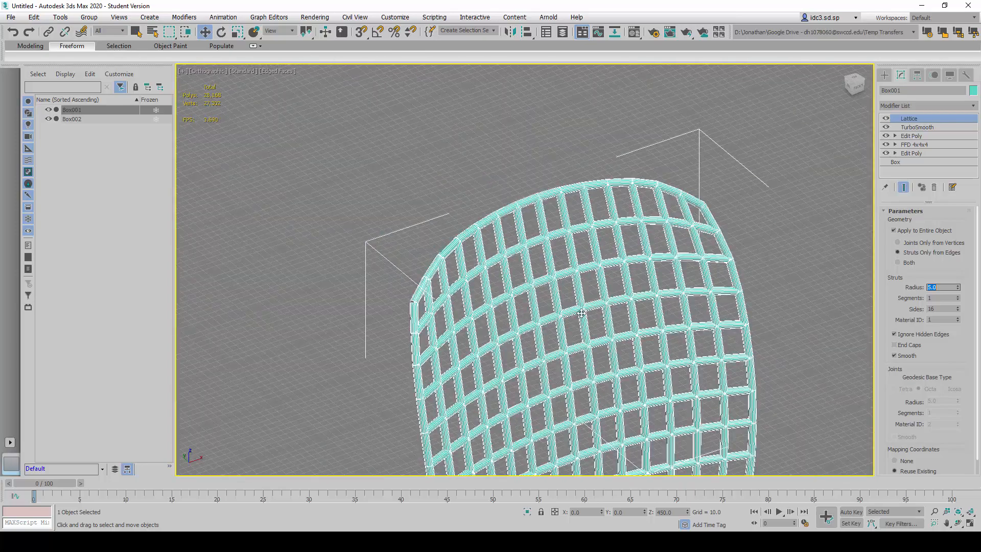
{"action": "scroll", "coordinate": [499, 164], "scroll_direction": "down", "scroll_amount": 2}
{"action": "scroll", "coordinate": [499, 164], "scroll_direction": "down", "scroll_amount": 4}
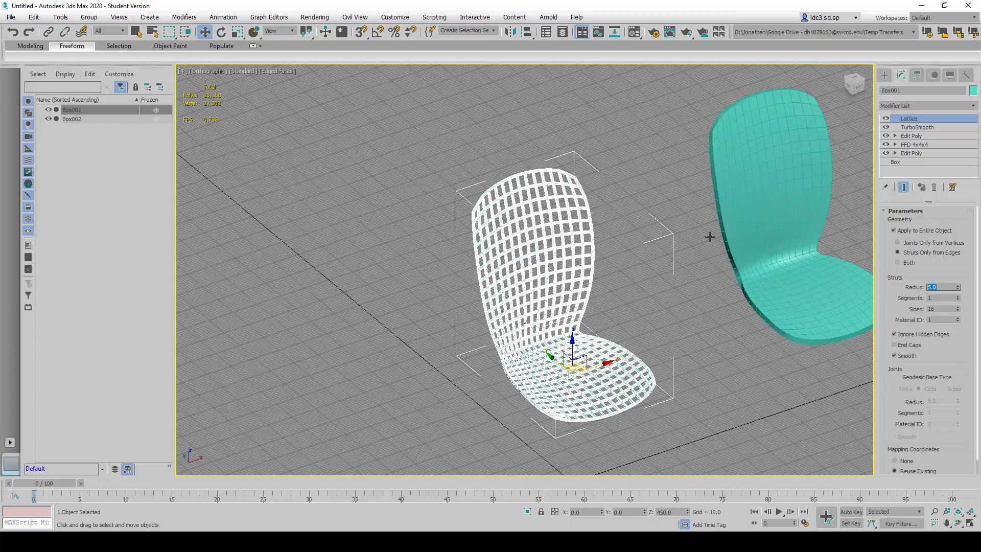
- Set the Lattice struts' Radius to 2.5 and inspect the grid on the back and seat
{"action": "scroll", "coordinate": [571, 167], "scroll_direction": "up", "scroll_amount": 10}
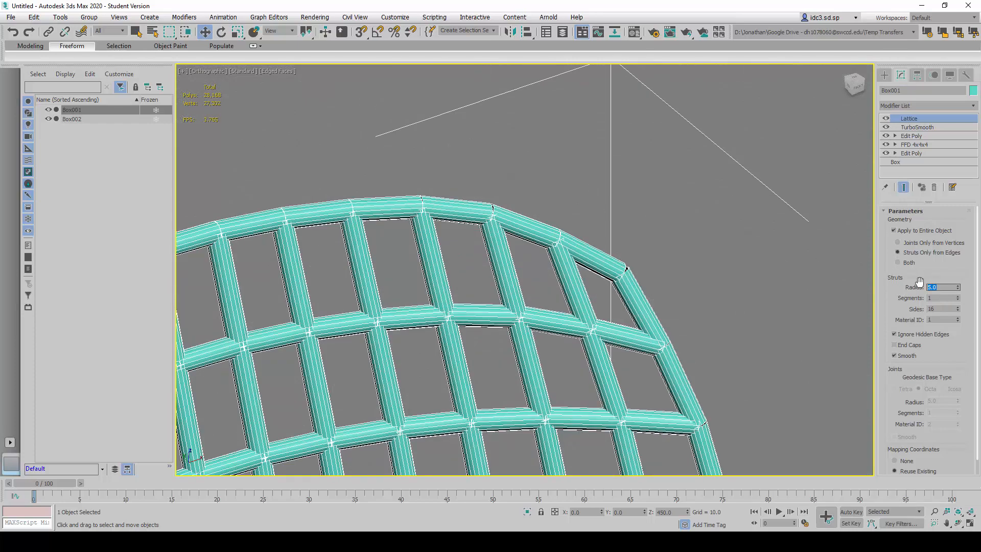
{"action": "key", "text": "Return"}
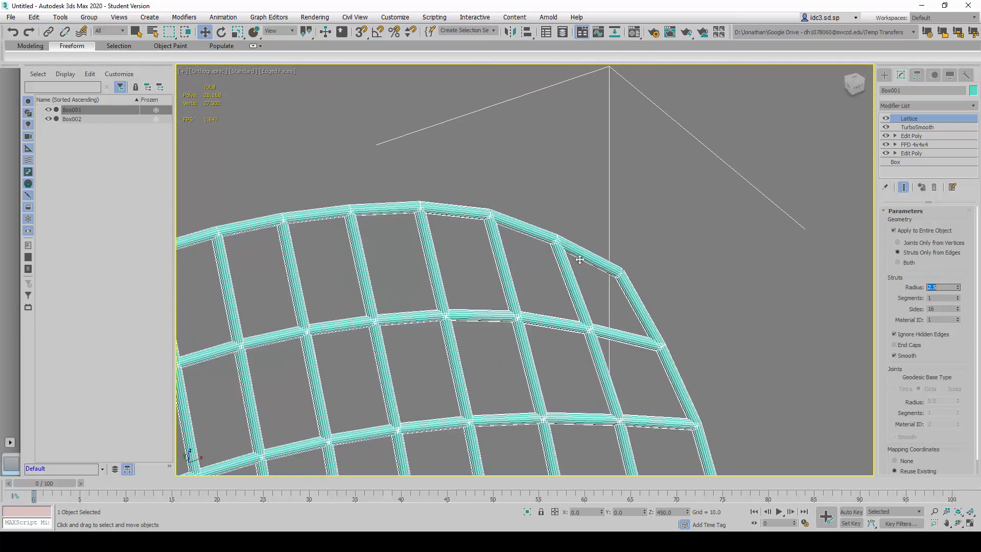
{"action": "scroll", "coordinate": [607, 171], "scroll_direction": "down", "scroll_amount": 10}
{"action": "scroll", "coordinate": [607, 330], "scroll_direction": "up", "scroll_amount": 5}
{"action": "scroll", "coordinate": [607, 331], "scroll_direction": "down", "scroll_amount": 3}
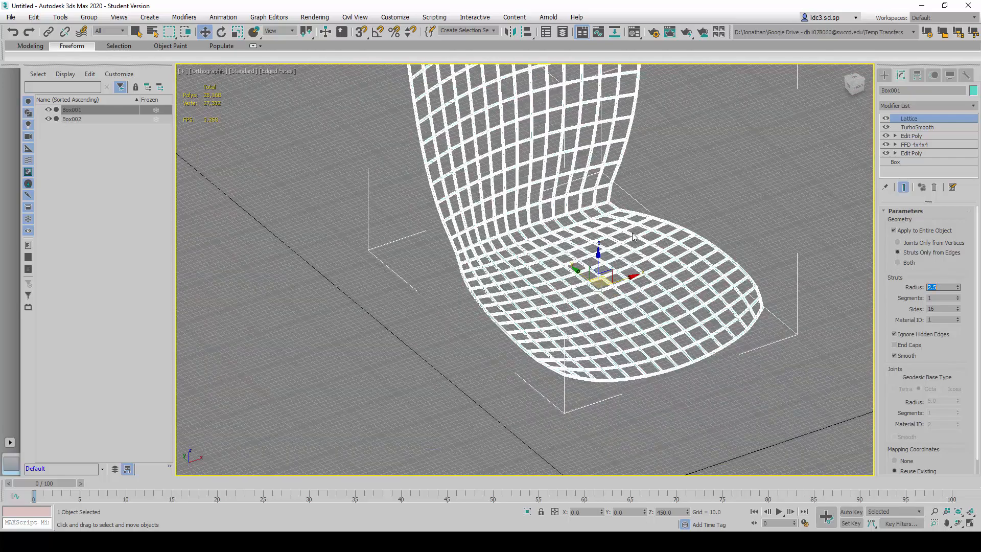
- Examine the lattice on the seat and the strut ends along the upper edge of the chair back up close
{"action": "scroll", "coordinate": [602, 295], "scroll_direction": "up", "scroll_amount": 3}
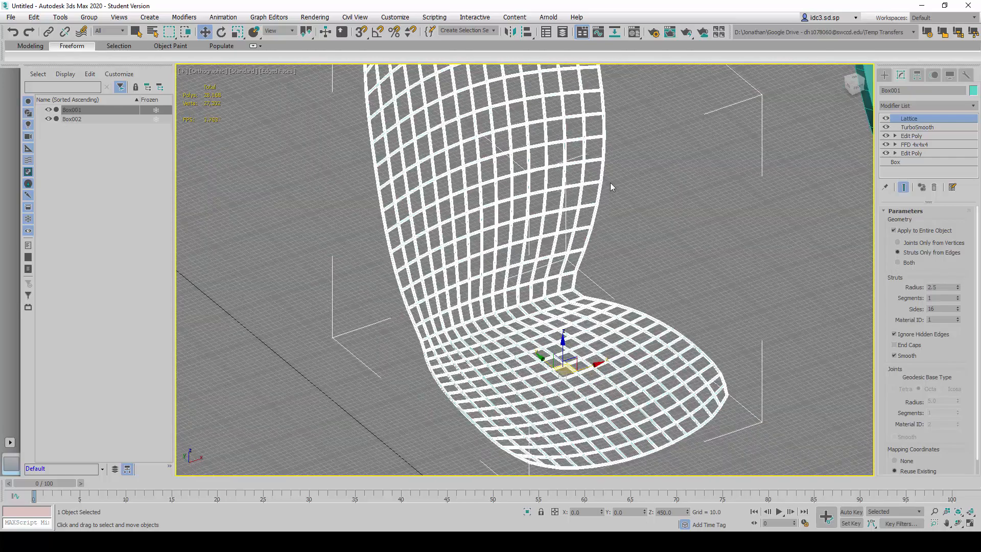
{"action": "scroll", "coordinate": [722, 370], "scroll_direction": "up", "scroll_amount": 4}
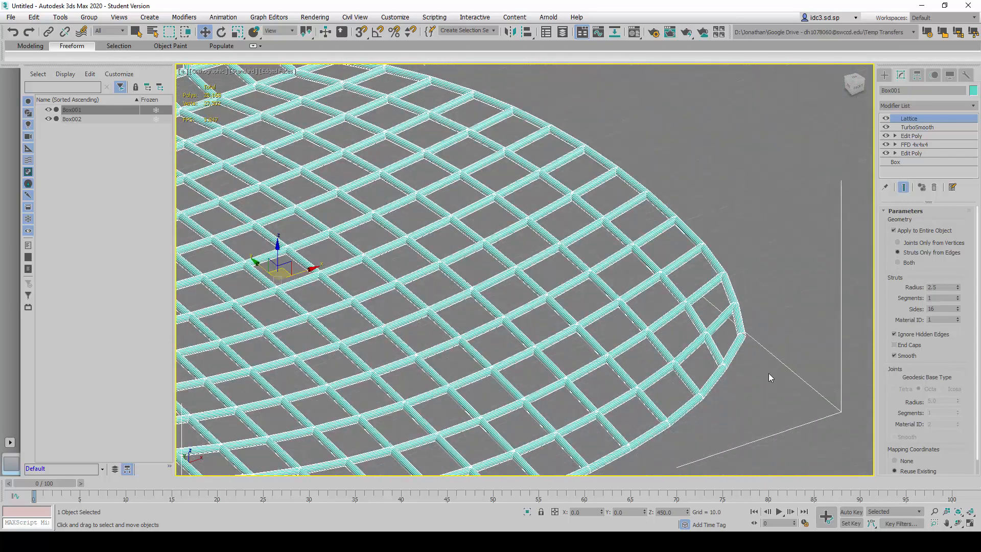
{"action": "scroll", "coordinate": [770, 376], "scroll_direction": "down", "scroll_amount": 5}
{"action": "scroll", "coordinate": [635, 194], "scroll_direction": "up", "scroll_amount": 6}
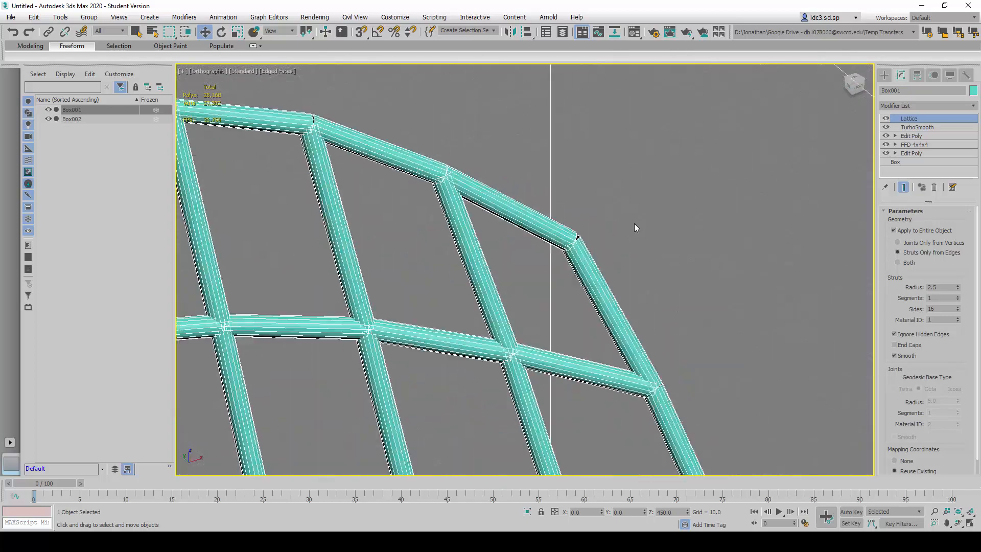
{"action": "scroll", "coordinate": [409, 148], "scroll_direction": "up", "scroll_amount": 3}
{"action": "scroll", "coordinate": [525, 197], "scroll_direction": "down", "scroll_amount": 4}
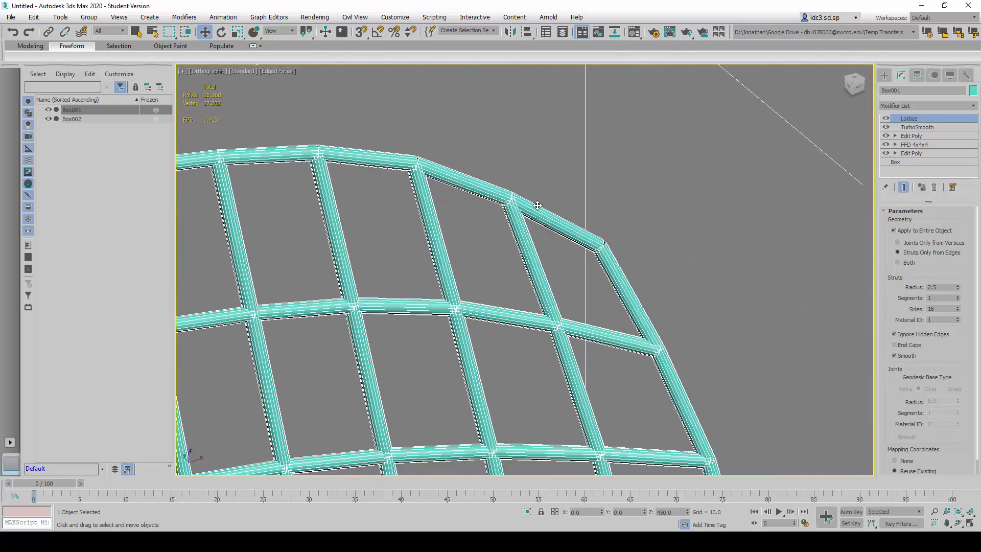
{"action": "scroll", "coordinate": [297, 140], "scroll_direction": "up", "scroll_amount": 3}
{"action": "scroll", "coordinate": [363, 153], "scroll_direction": "down", "scroll_amount": 5}
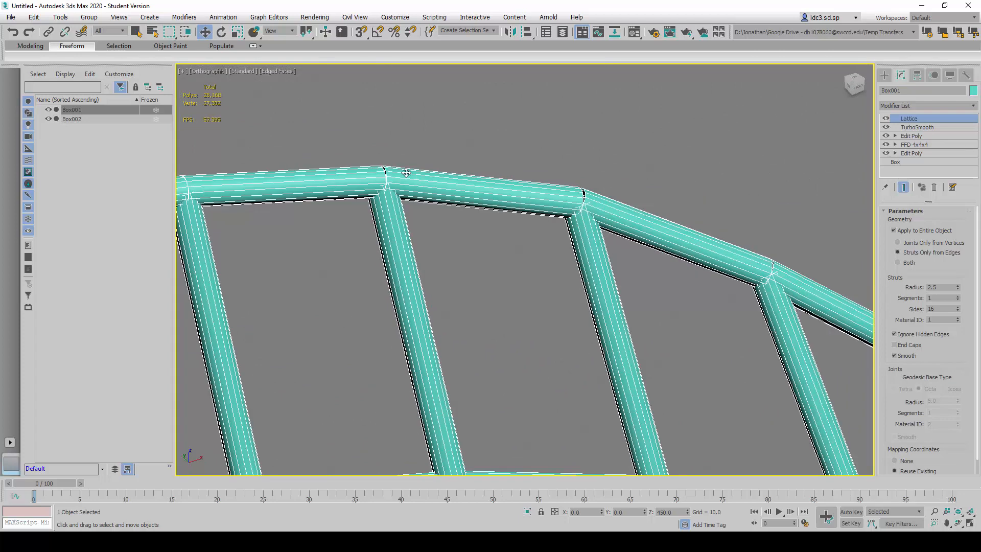
{"action": "scroll", "coordinate": [701, 262], "scroll_direction": "up", "scroll_amount": 3}
{"action": "scroll", "coordinate": [700, 263], "scroll_direction": "up", "scroll_amount": 2}
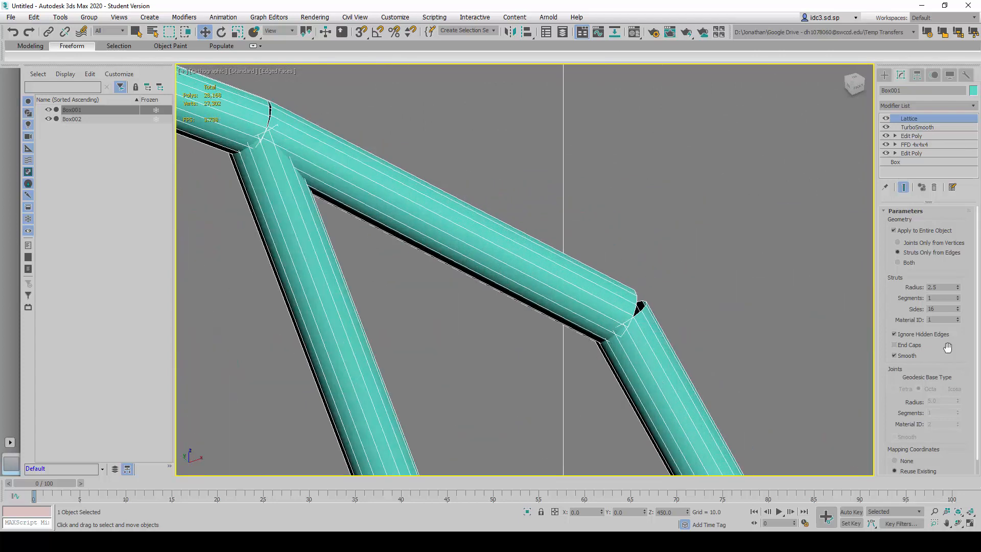
- Toggle the struts' End Caps on and off to compare the strut ends at the chair back's corner, leaving them off
{"action": "left_click", "coordinate": [902, 347]}
{"action": "left_click", "coordinate": [906, 347]}
{"action": "left_click", "coordinate": [909, 346]}
{"action": "scroll", "coordinate": [751, 346], "scroll_direction": "up", "scroll_amount": 5}
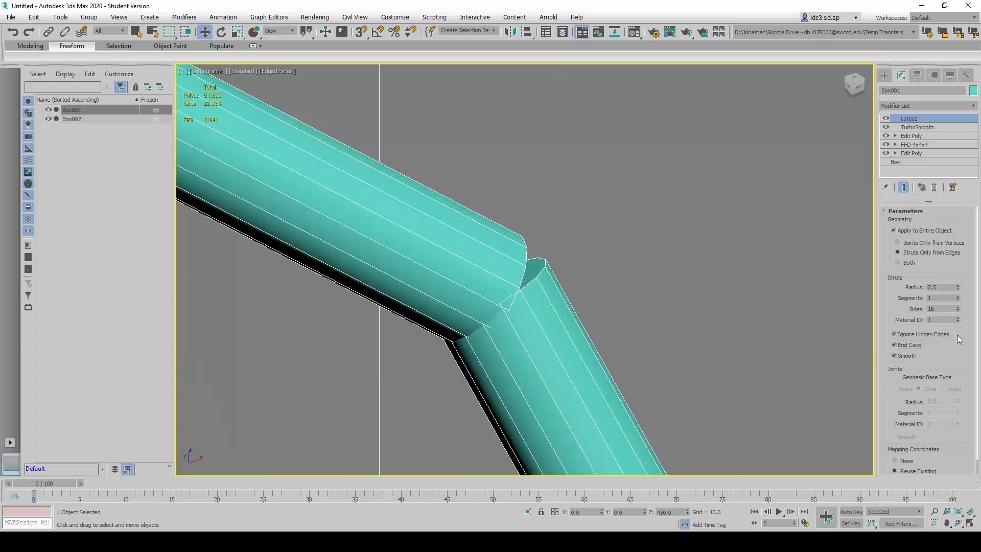
{"action": "left_click", "coordinate": [913, 345]}
{"action": "left_click", "coordinate": [912, 345]}
{"action": "left_click", "coordinate": [910, 345]}
{"action": "left_click", "coordinate": [910, 345]}
{"action": "left_click", "coordinate": [911, 345]}
{"action": "left_click", "coordinate": [913, 346]}
{"action": "left_click", "coordinate": [913, 346]}
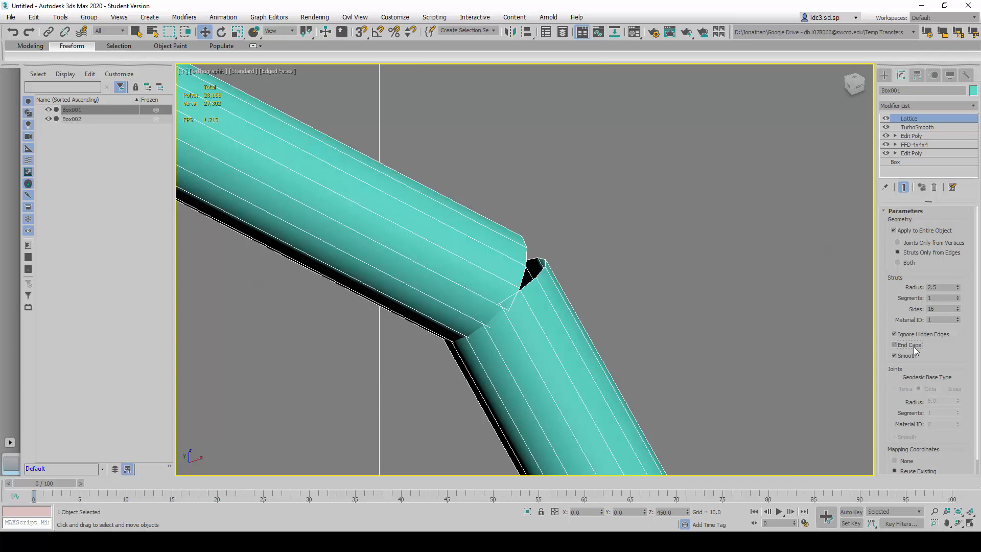
{"action": "left_click", "coordinate": [913, 347]}
{"action": "left_click", "coordinate": [913, 345]}
{"action": "scroll", "coordinate": [929, 360], "scroll_direction": "down", "scroll_amount": 1}
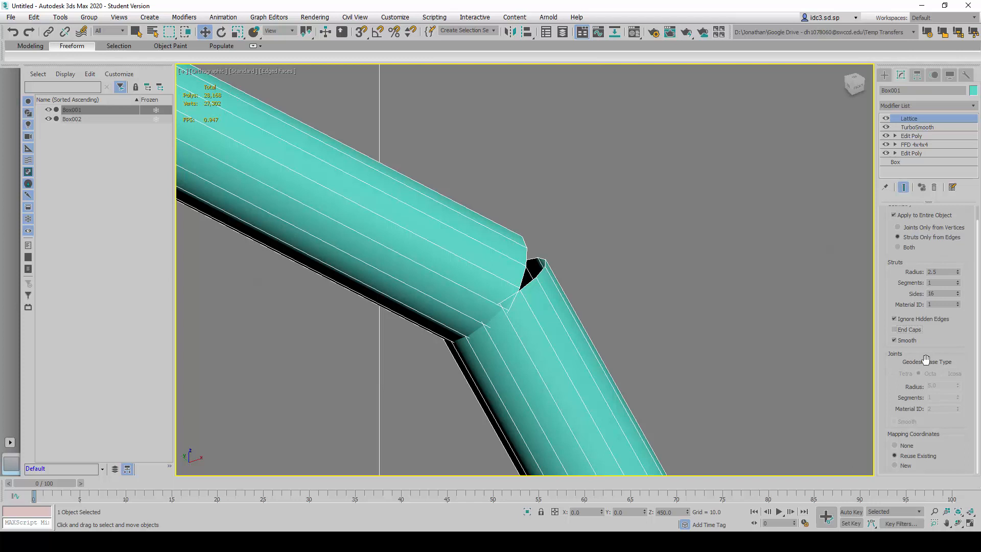
{"action": "scroll", "coordinate": [925, 359], "scroll_direction": "up", "scroll_amount": 1}
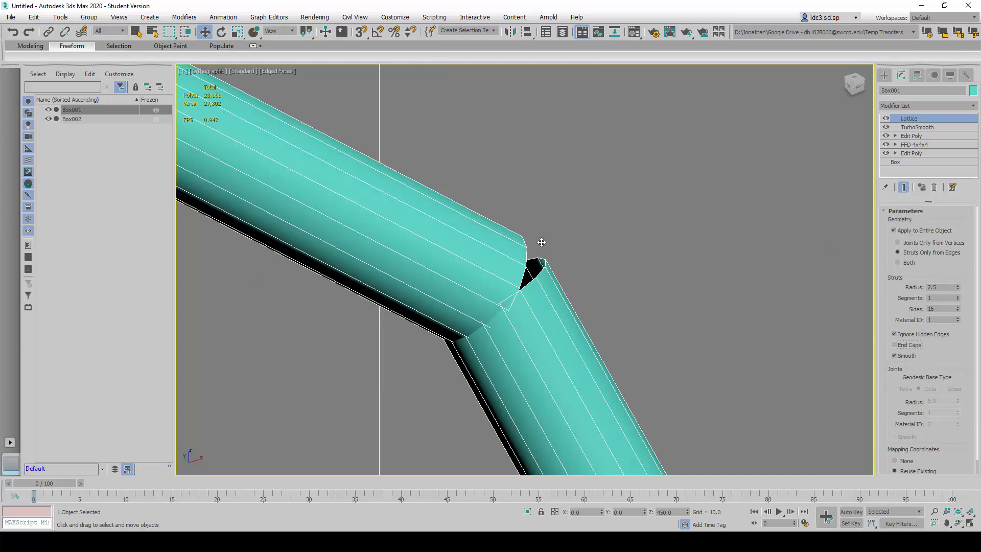
- Add an Edit Poly modifier above the Lattice and switch to its Border sub-object level
{"action": "scroll", "coordinate": [719, 250], "scroll_direction": "down", "scroll_amount": 5}
{"action": "middle_click_drag", "start_coordinate": [680, 284], "coordinate": [653, 256]}
{"action": "scroll", "coordinate": [661, 226], "scroll_direction": "up", "scroll_amount": 3}
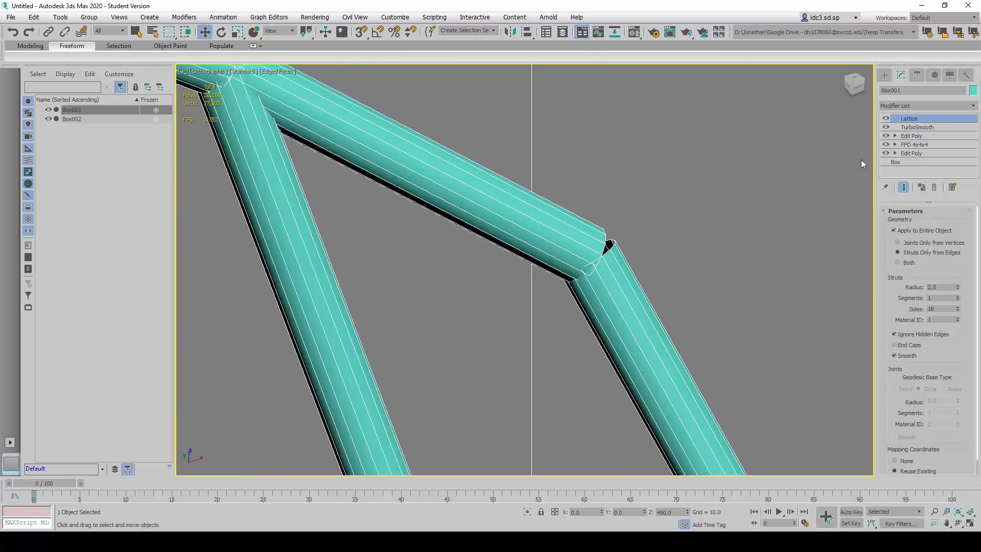
{"action": "left_click", "coordinate": [950, 104]}
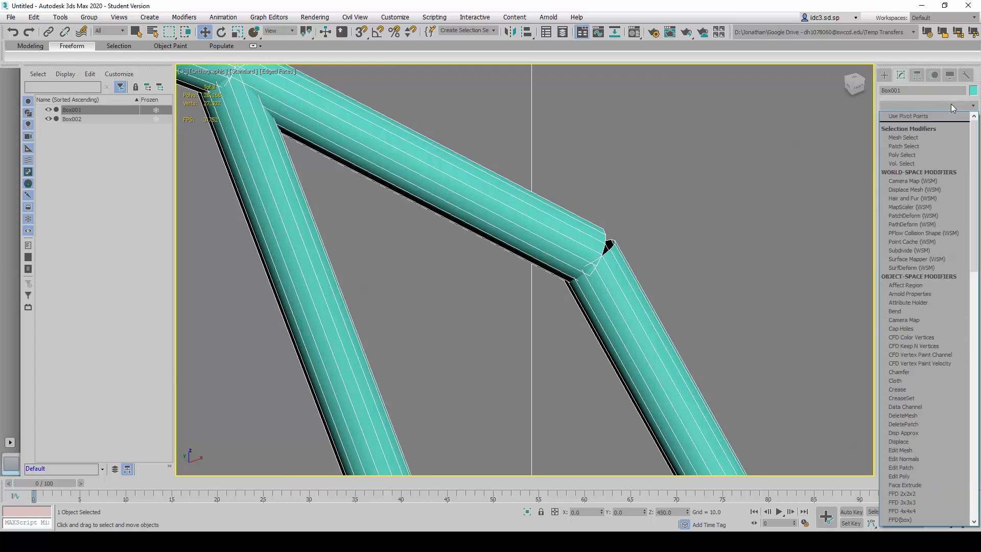
{"action": "key", "text": "e"}
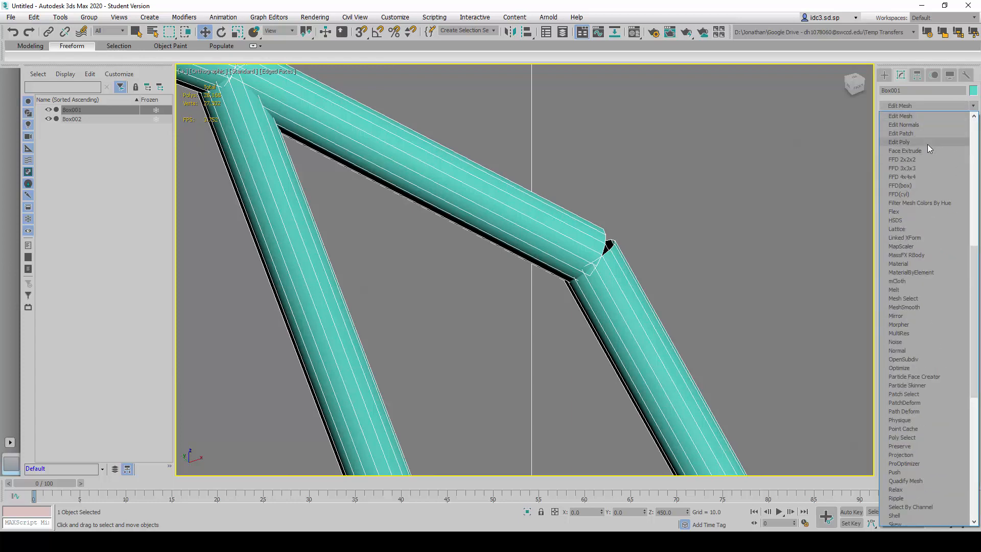
{"action": "left_click", "coordinate": [927, 142]}
{"action": "left_click", "coordinate": [895, 119]}
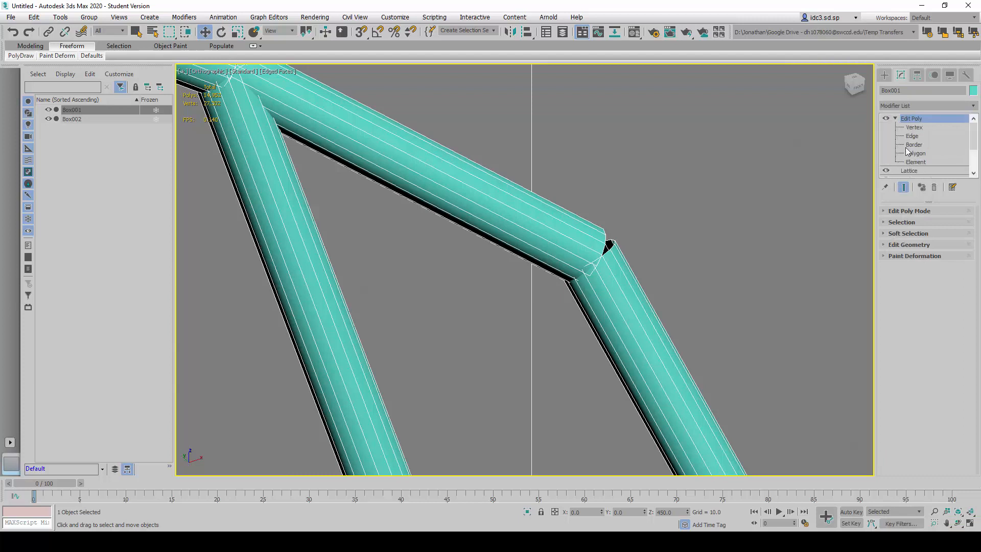
{"action": "left_click", "coordinate": [914, 146]}
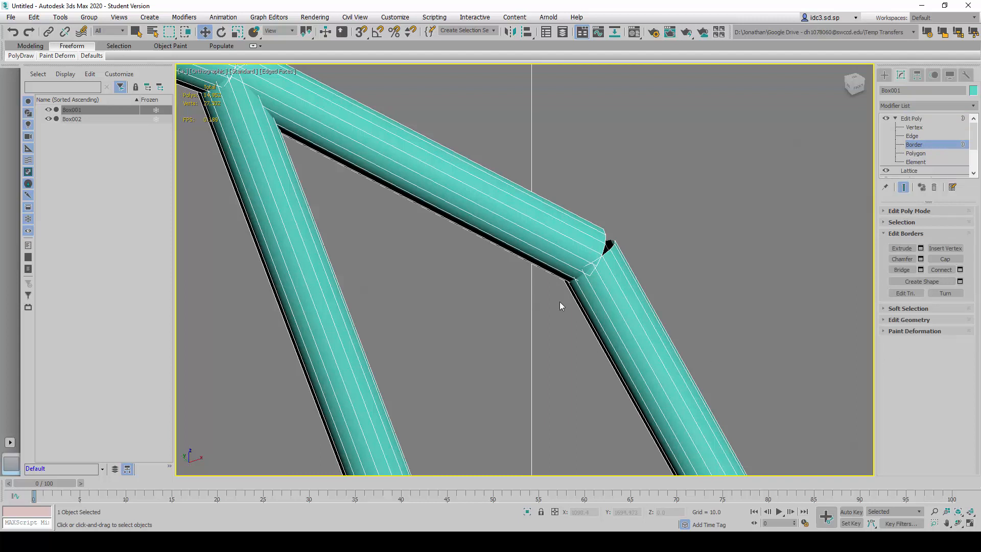
- Bridge the two open strut borders where the lattice struts meet at the chair back's upper corner
{"action": "left_click_drag", "start_coordinate": [531, 182], "coordinate": [697, 367]}
{"action": "mouse_move", "coordinate": [628, 285]}
{"action": "middle_mouse_down", "text": "alt"}
{"action": "mouse_move", "coordinate": [514, 280]}
{"action": "mouse_move", "coordinate": [636, 281]}
{"action": "middle_mouse_up", "text": "alt"}
{"action": "key", "text": "F3"}
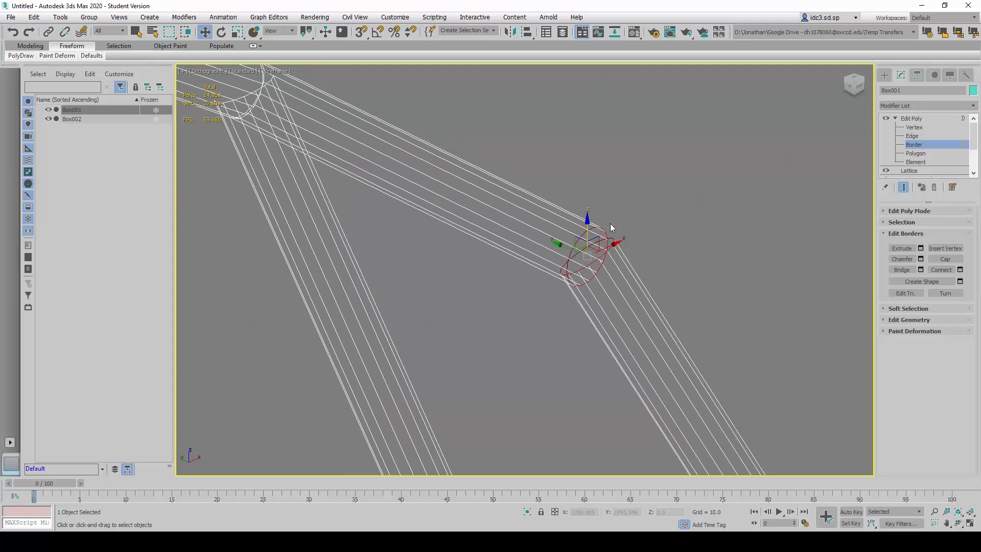
{"action": "left_click", "coordinate": [904, 270]}
{"action": "key", "text": "F3"}
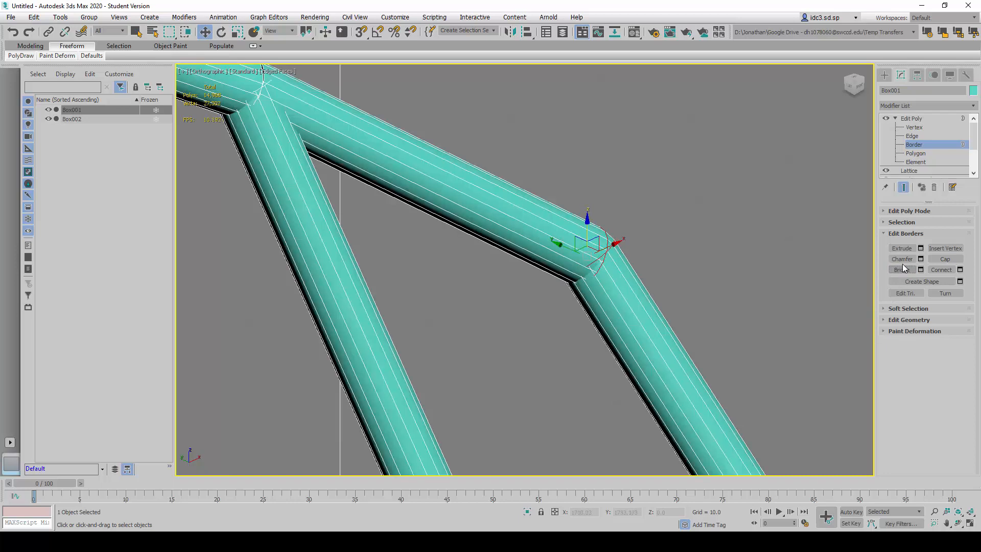
{"action": "key", "text": "ctrl+z"}
{"action": "left_click", "coordinate": [901, 269]}
{"action": "left_click", "coordinate": [657, 260]}
{"action": "scroll", "coordinate": [658, 260], "scroll_direction": "up", "scroll_amount": 4}
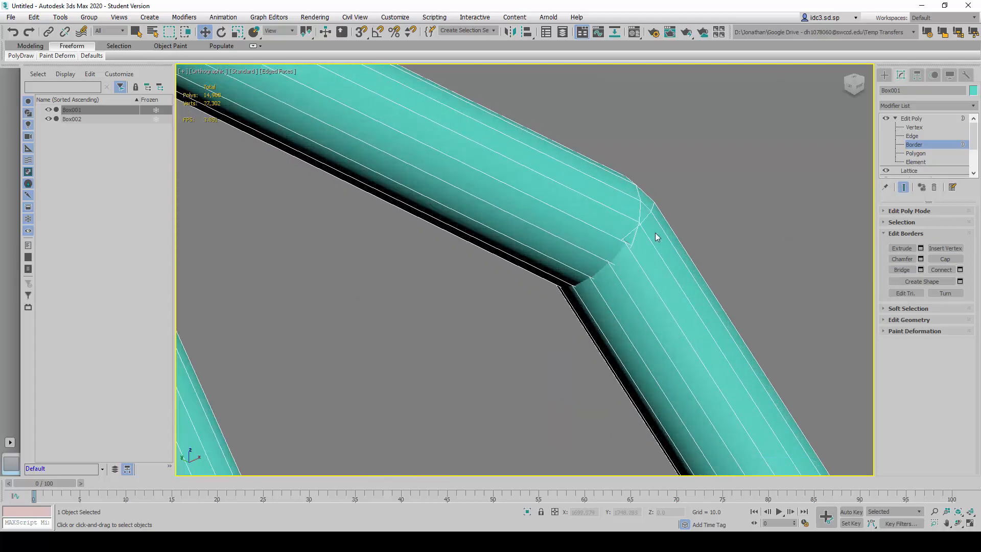
- Examine the bridged strut joint in wireframe and shaded display, up close and against the rest of the chair back
{"action": "key", "text": "F3"}
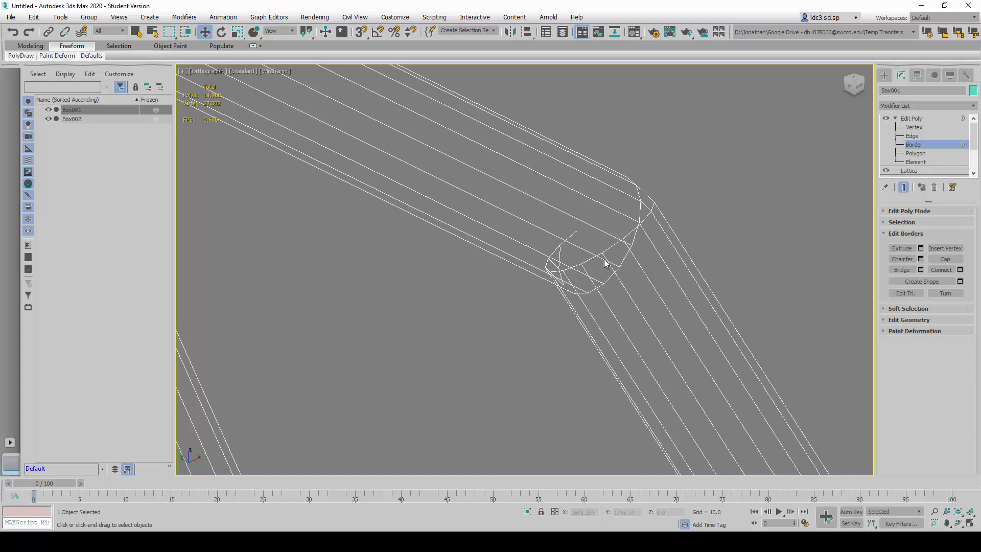
{"action": "scroll", "coordinate": [642, 302], "scroll_direction": "down", "scroll_amount": 1}
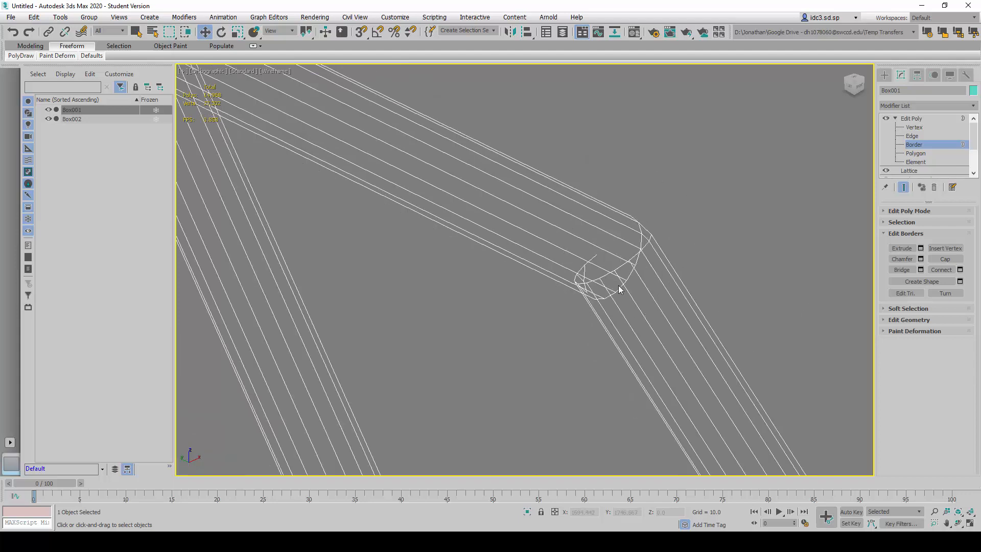
{"action": "scroll", "coordinate": [622, 291], "scroll_direction": "down", "scroll_amount": 1}
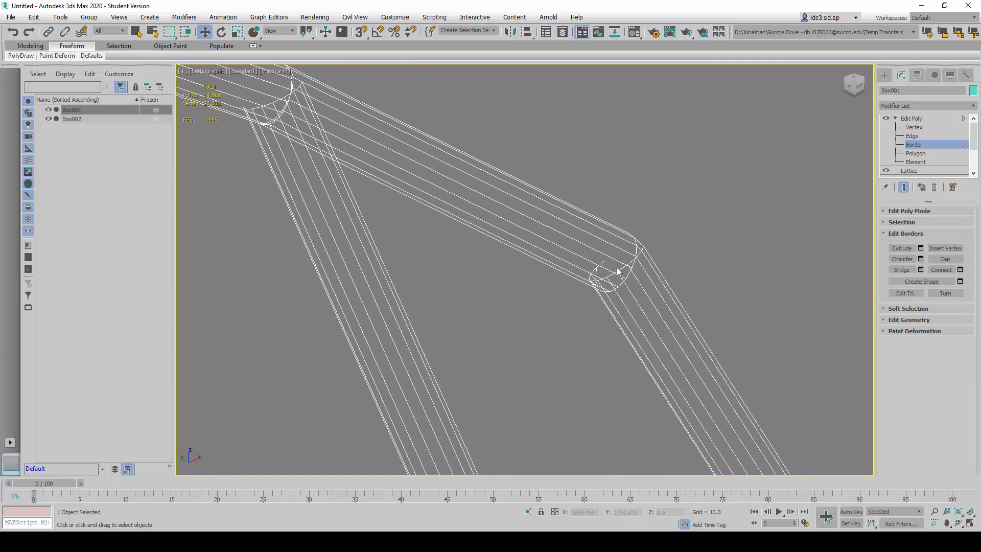
{"action": "key", "text": "F3"}
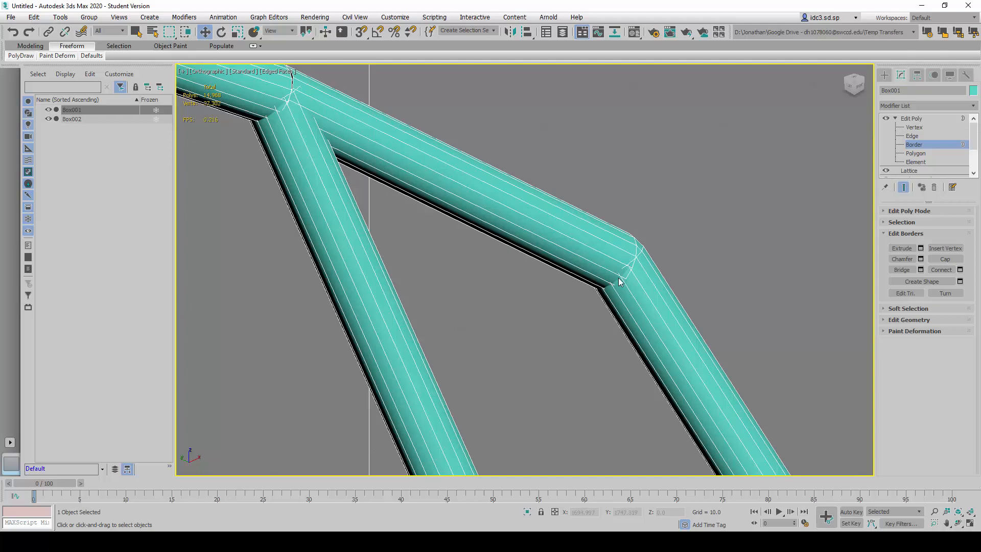
{"action": "scroll", "coordinate": [675, 256], "scroll_direction": "down", "scroll_amount": 6}
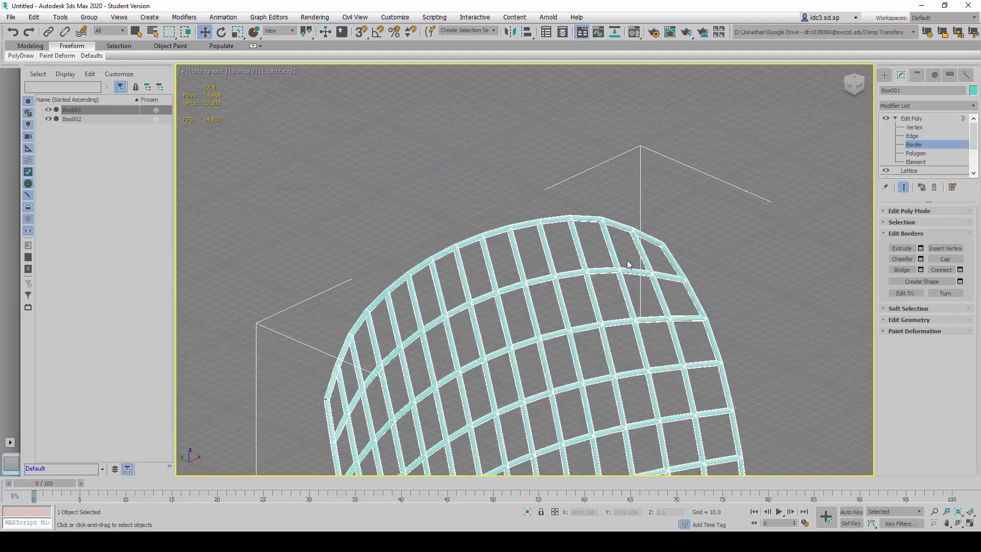
{"action": "scroll", "coordinate": [660, 288], "scroll_direction": "up", "scroll_amount": 2}
{"action": "scroll", "coordinate": [638, 194], "scroll_direction": "up", "scroll_amount": 3}
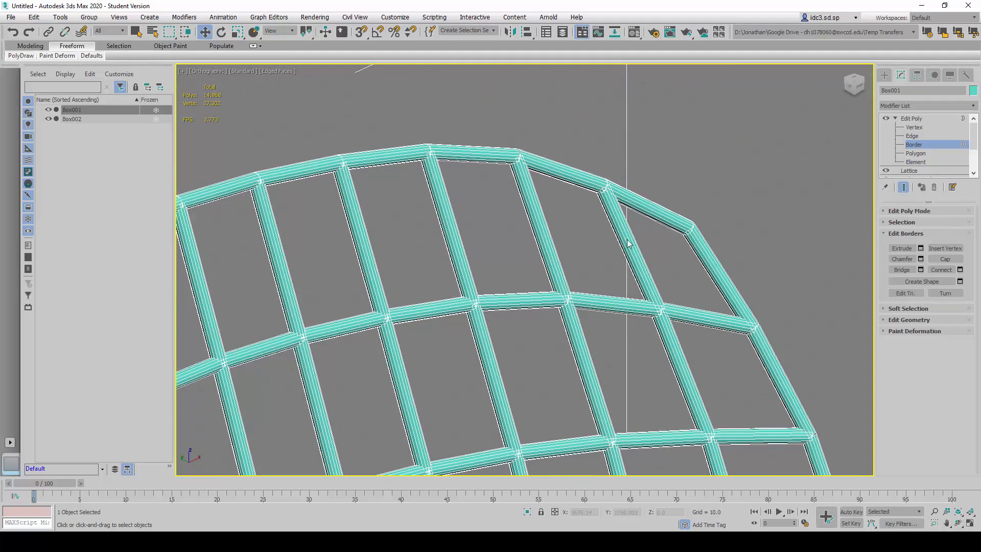
- Select the open strut borders at the opposite upper corner of the chair back and bridge them
{"action": "scroll", "coordinate": [633, 244], "scroll_direction": "down", "scroll_amount": 5}
{"action": "middle_click_drag", "start_coordinate": [512, 331], "coordinate": [379, 367], "text": "alt"}
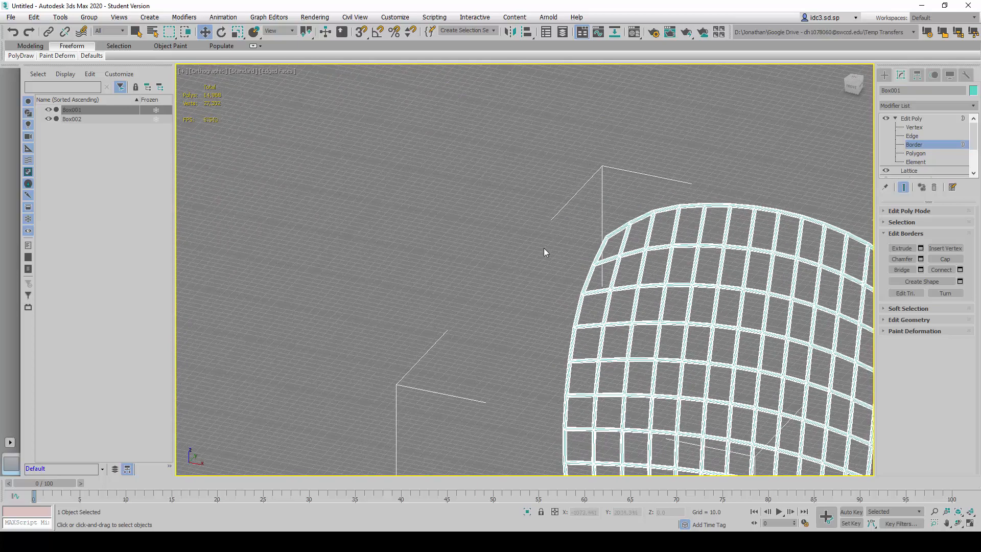
{"action": "scroll", "coordinate": [719, 191], "scroll_direction": "up", "scroll_amount": 4}
{"action": "scroll", "coordinate": [749, 222], "scroll_direction": "up", "scroll_amount": 2}
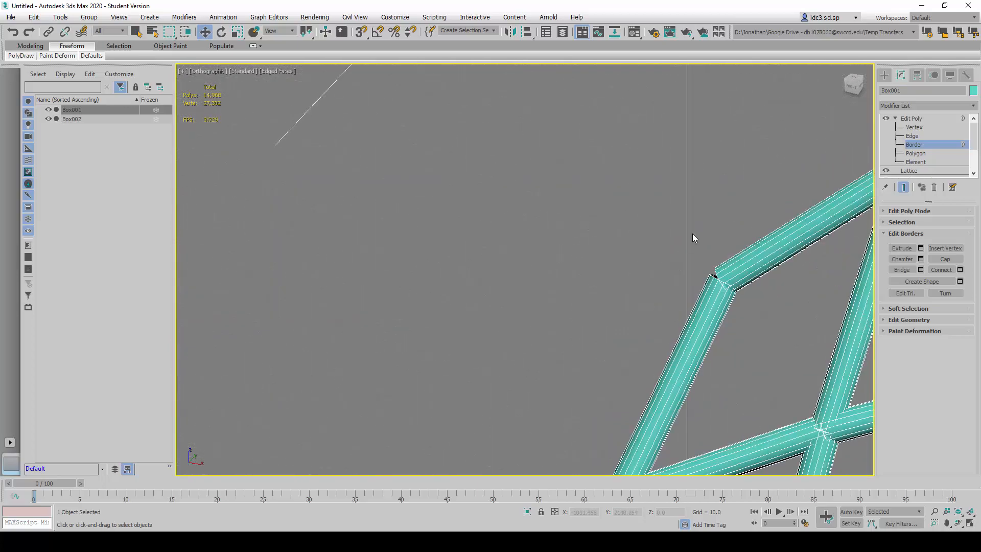
{"action": "left_click_drag", "start_coordinate": [691, 234], "coordinate": [764, 329]}
{"action": "left_click_drag", "start_coordinate": [686, 241], "coordinate": [773, 357]}
{"action": "middle_click_drag", "start_coordinate": [739, 323], "coordinate": [657, 310]}
{"action": "left_click", "coordinate": [902, 270]}
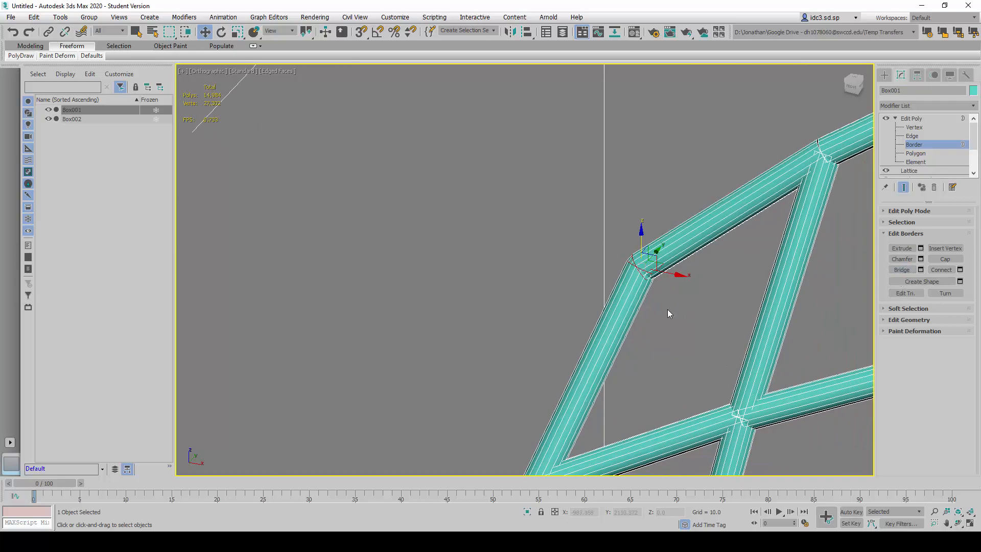
- Bridge the two open strut borders at the first front corner of the seat
{"action": "scroll", "coordinate": [622, 262], "scroll_direction": "down", "scroll_amount": 5}
{"action": "scroll", "coordinate": [621, 262], "scroll_direction": "down", "scroll_amount": 4}
{"action": "middle_click_drag", "start_coordinate": [621, 424], "coordinate": [592, 241]}
{"action": "scroll", "coordinate": [593, 241], "scroll_direction": "up", "scroll_amount": 1}
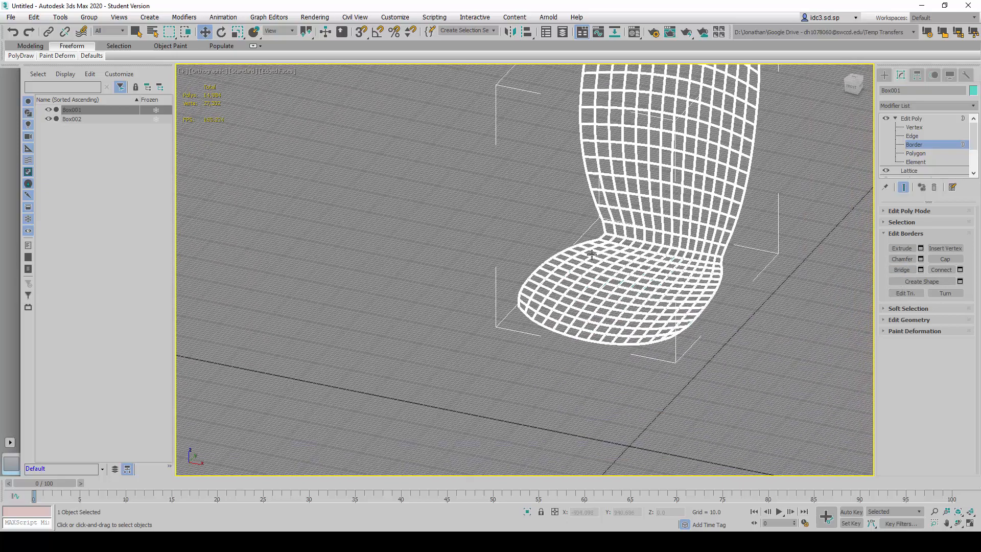
{"action": "scroll", "coordinate": [482, 215], "scroll_direction": "up", "scroll_amount": 7}
{"action": "middle_click_drag", "start_coordinate": [519, 326], "coordinate": [488, 228]}
{"action": "scroll", "coordinate": [489, 228], "scroll_direction": "up", "scroll_amount": 2}
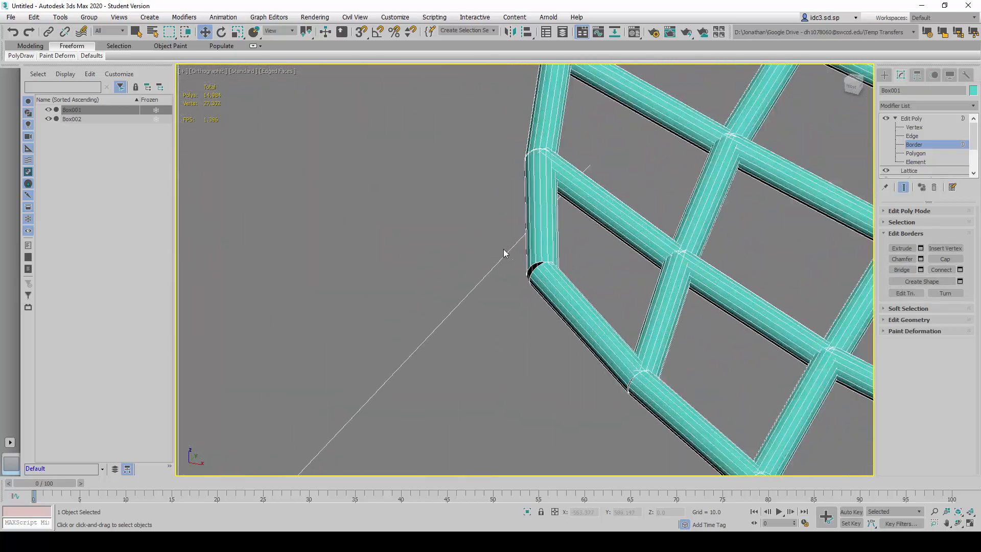
{"action": "left_click_drag", "start_coordinate": [503, 248], "coordinate": [580, 302]}
{"action": "left_click", "coordinate": [902, 270]}
- Select the open strut borders at the seat's other front corner and bridge them
{"action": "scroll", "coordinate": [569, 280], "scroll_direction": "down", "scroll_amount": 5}
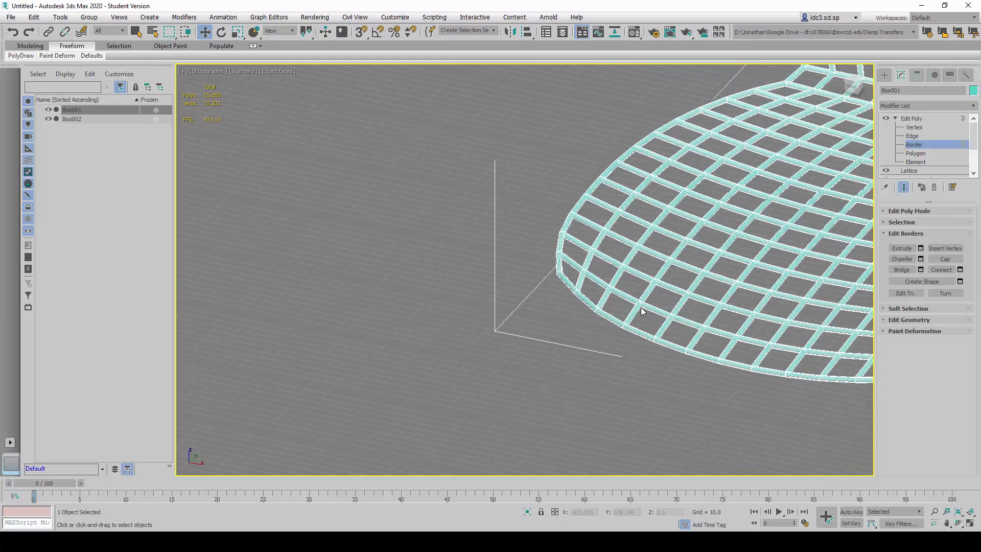
{"action": "middle_click_drag", "start_coordinate": [635, 317], "coordinate": [785, 356], "text": "alt"}
{"action": "scroll", "coordinate": [712, 267], "scroll_direction": "up", "scroll_amount": 10}
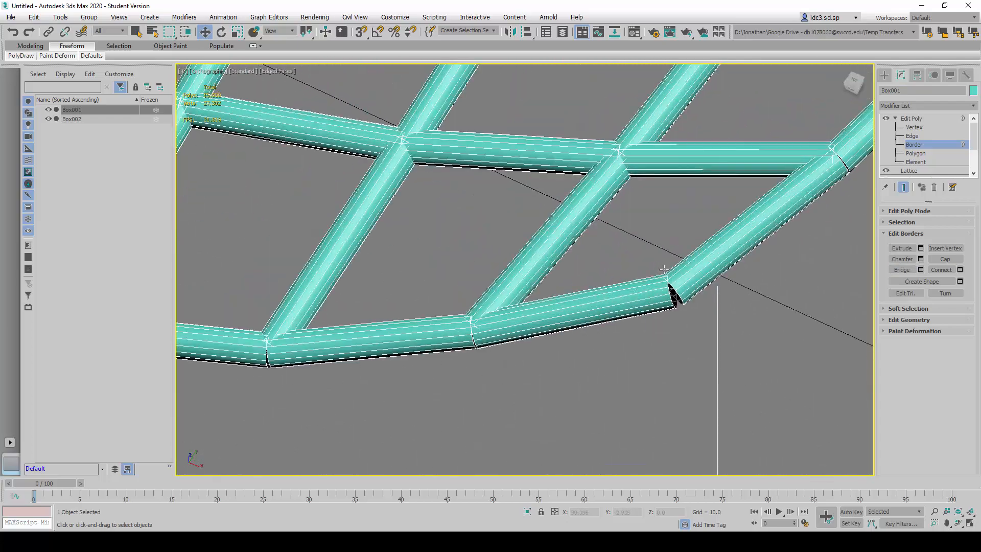
{"action": "left_click_drag", "start_coordinate": [644, 254], "coordinate": [699, 342]}
{"action": "left_click", "coordinate": [902, 270]}
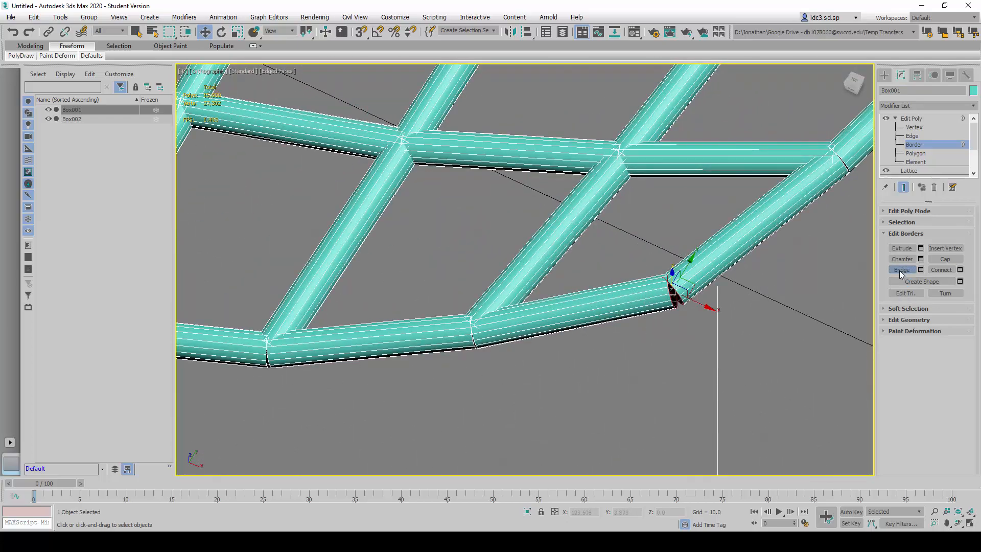
- Examine the whole lattice chair from several distances beside the shelled copy
{"action": "scroll", "coordinate": [664, 288], "scroll_direction": "down", "scroll_amount": 5}
{"action": "scroll", "coordinate": [662, 288], "scroll_direction": "down", "scroll_amount": 12}
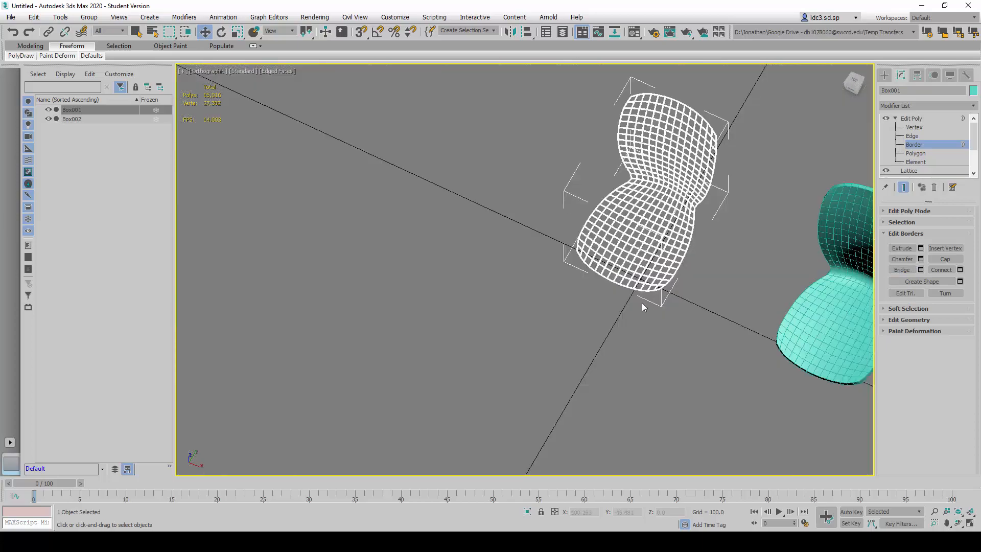
{"action": "scroll", "coordinate": [613, 291], "scroll_direction": "up", "scroll_amount": 6}
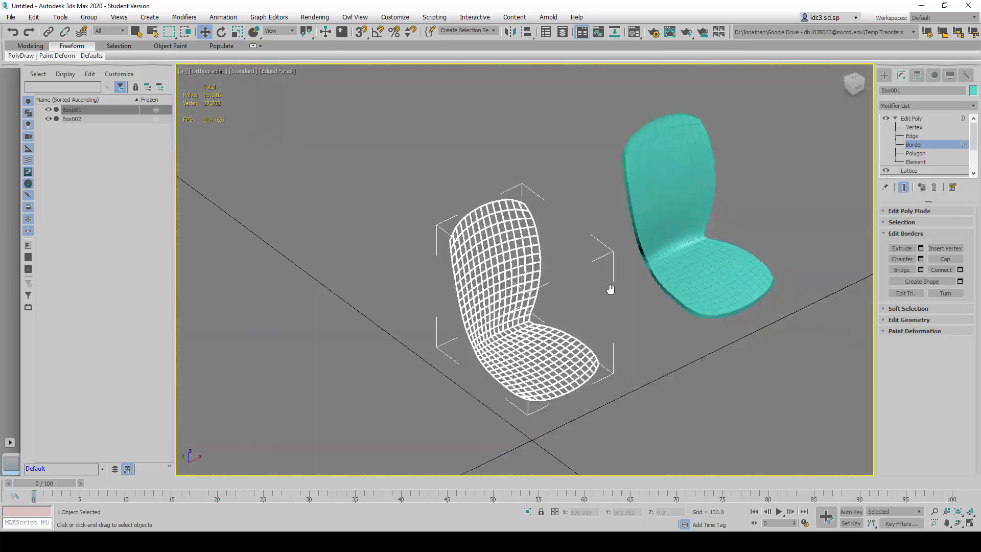
{"action": "scroll", "coordinate": [603, 302], "scroll_direction": "down", "scroll_amount": 4}
{"action": "scroll", "coordinate": [602, 302], "scroll_direction": "up", "scroll_amount": 3}
{"action": "scroll", "coordinate": [587, 302], "scroll_direction": "up", "scroll_amount": 1}
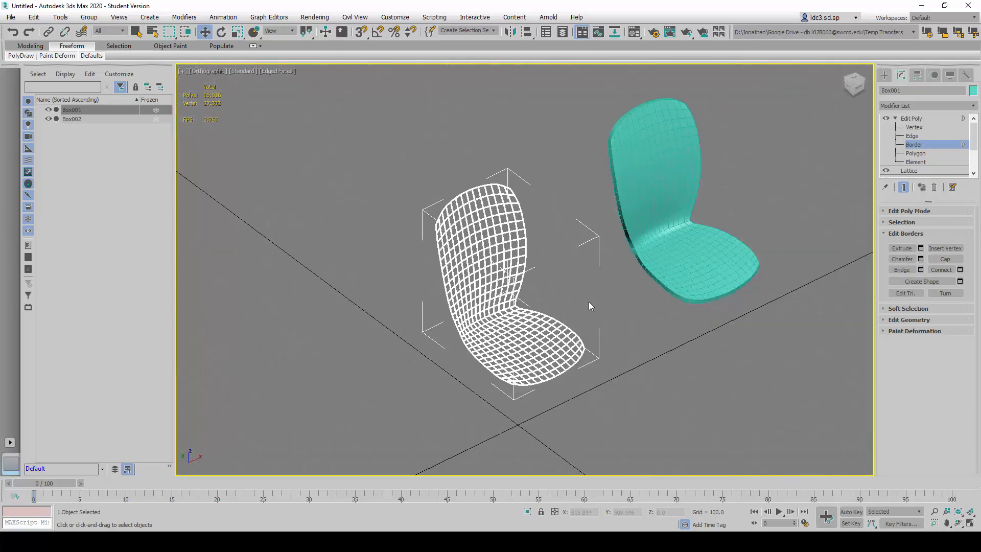
{"action": "scroll", "coordinate": [583, 302], "scroll_direction": "up", "scroll_amount": 2}
{"action": "scroll", "coordinate": [592, 334], "scroll_direction": "up", "scroll_amount": 2}
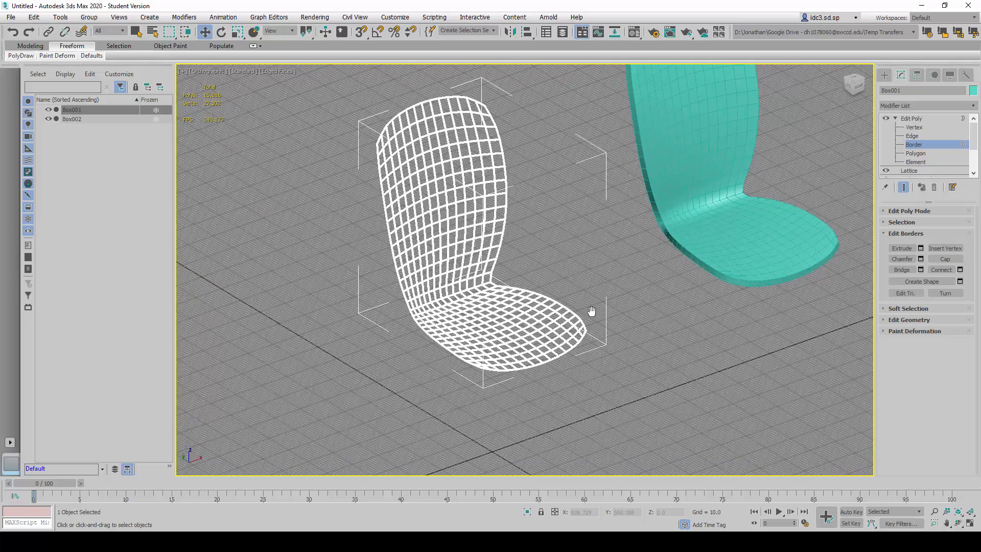
{"action": "scroll", "coordinate": [617, 263], "scroll_direction": "down", "scroll_amount": 1}
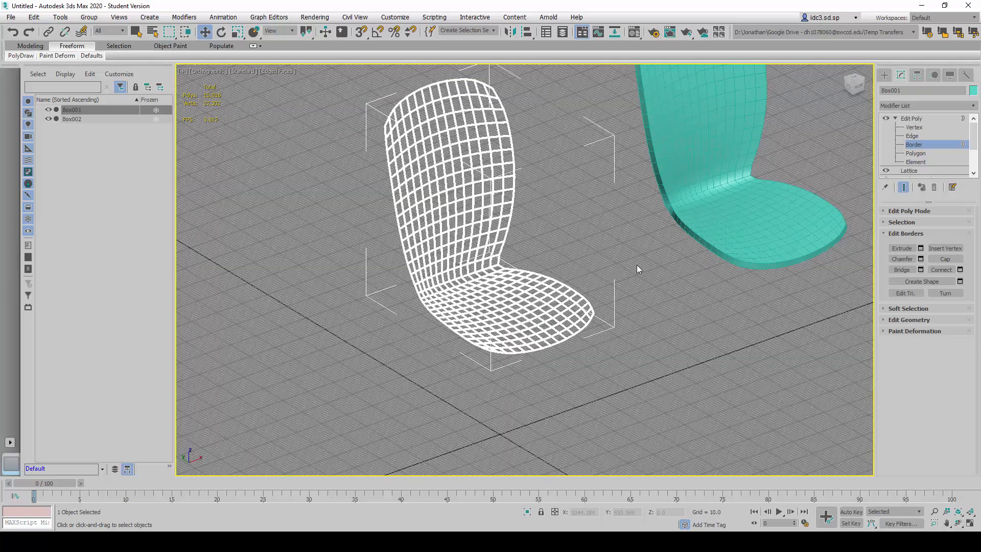
- Leave the Border sub-object level of the Edit Poly modifier and deselect the lattice chair
{"action": "left_click", "coordinate": [934, 144]}
{"action": "left_click", "coordinate": [895, 118]}
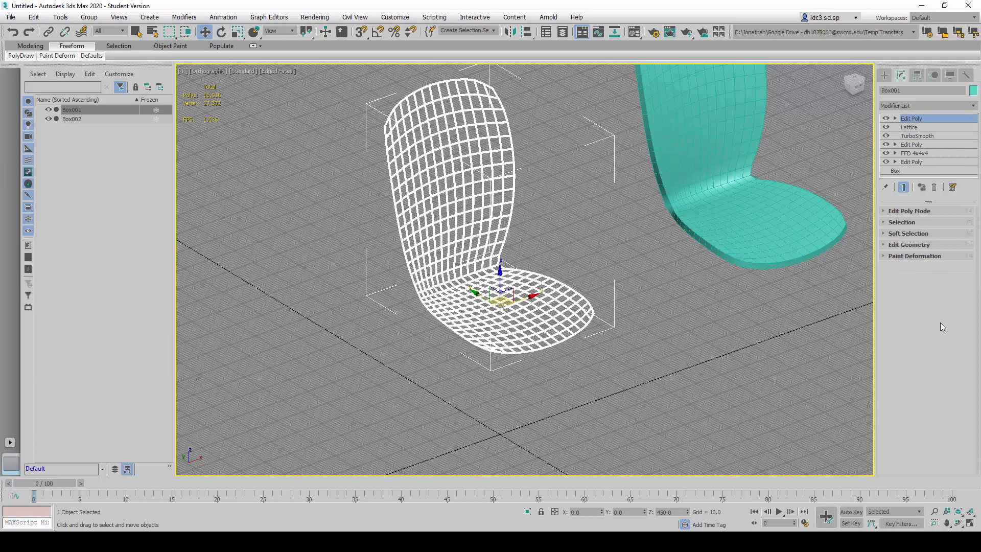
{"action": "left_click", "coordinate": [710, 342]}
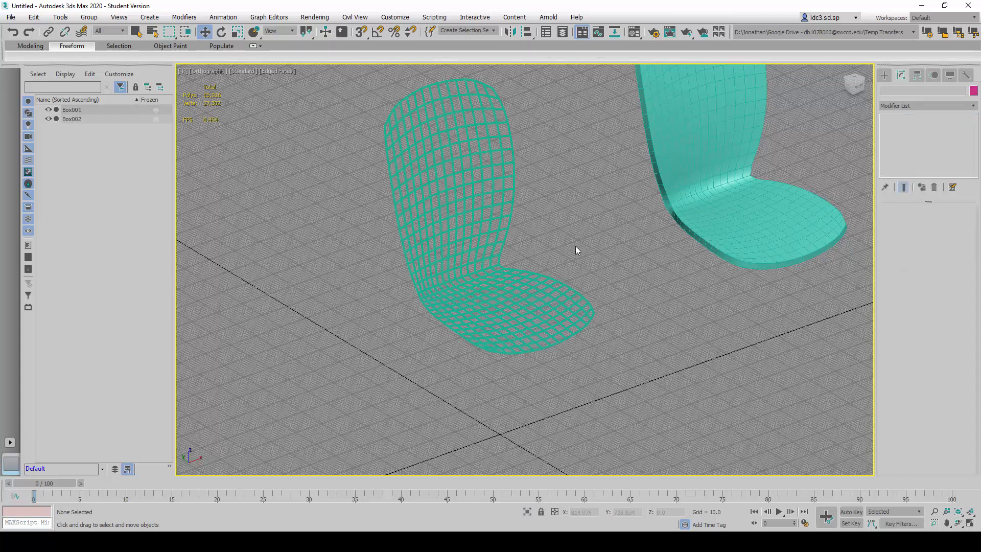
- Maximize the Left viewport and frame the space between the seat and the ground line
{"action": "scroll", "coordinate": [587, 278], "scroll_direction": "down", "scroll_amount": 2}
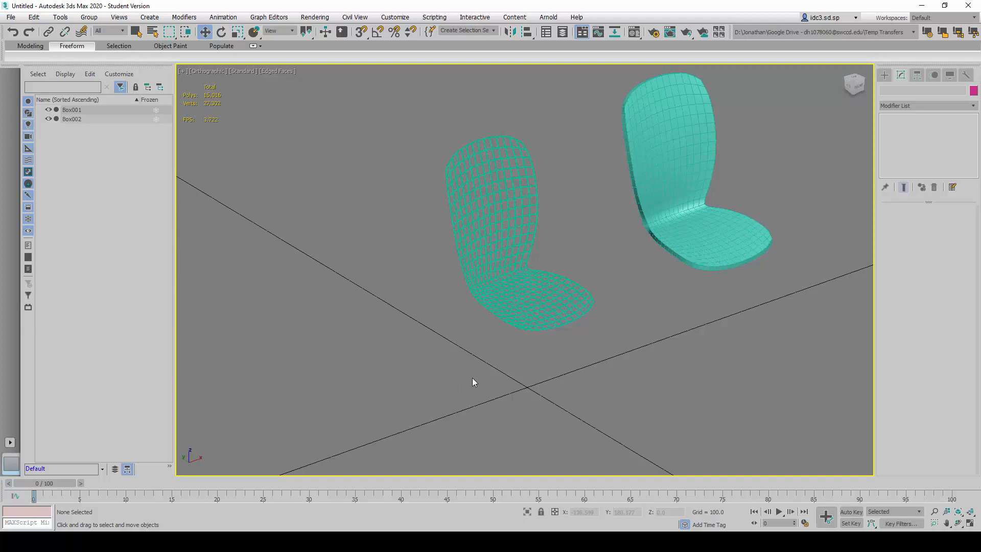
{"action": "key", "text": "alt+w"}
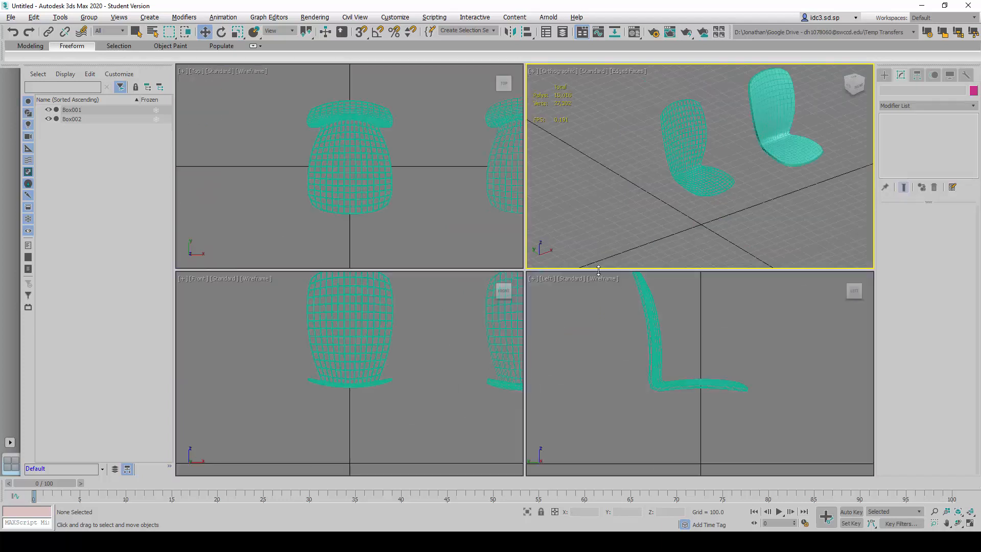
{"action": "left_click", "coordinate": [591, 408]}
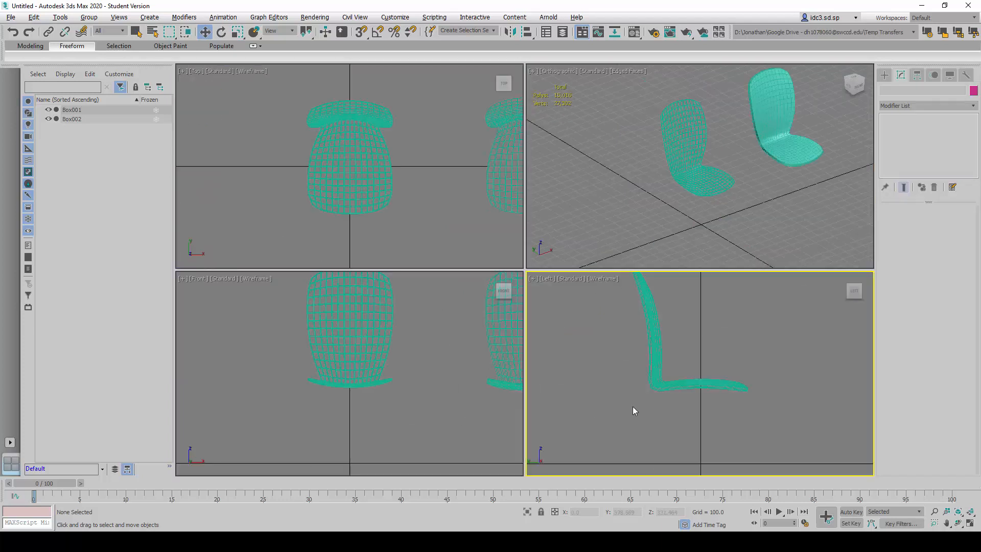
{"action": "key", "text": "alt+w"}
{"action": "key", "text": "alt+w"}
{"action": "key", "text": "alt+w"}
{"action": "key", "text": "alt+w"}
{"action": "key", "text": "alt+w"}
{"action": "middle_click_drag", "start_coordinate": [525, 354], "coordinate": [538, 289]}
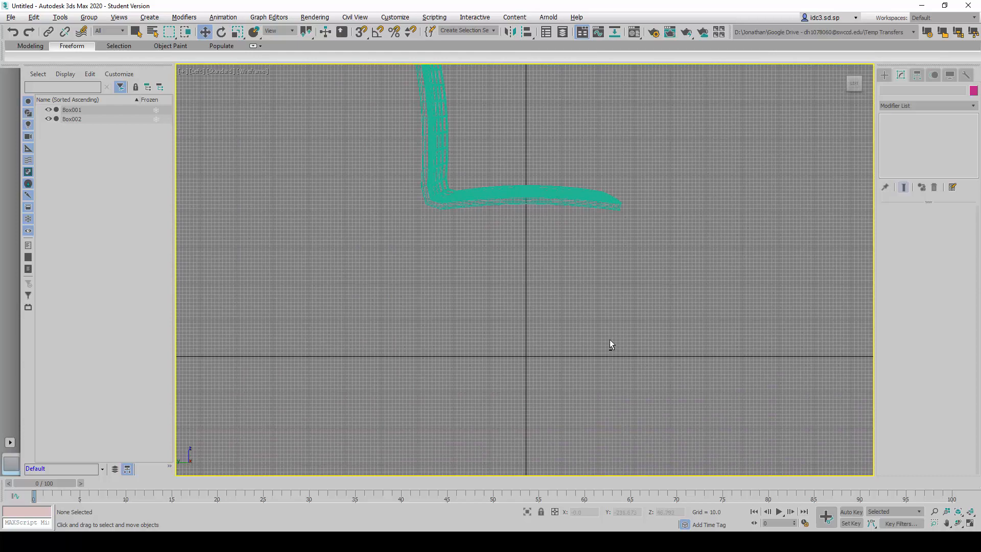
{"action": "key", "text": "alt+w"}
{"action": "key", "text": "alt+w"}
- Draw a closed four-corner Line spline in the Left view, from the ground line up to the seat's underside and back down
{"action": "left_click", "coordinate": [884, 75]}
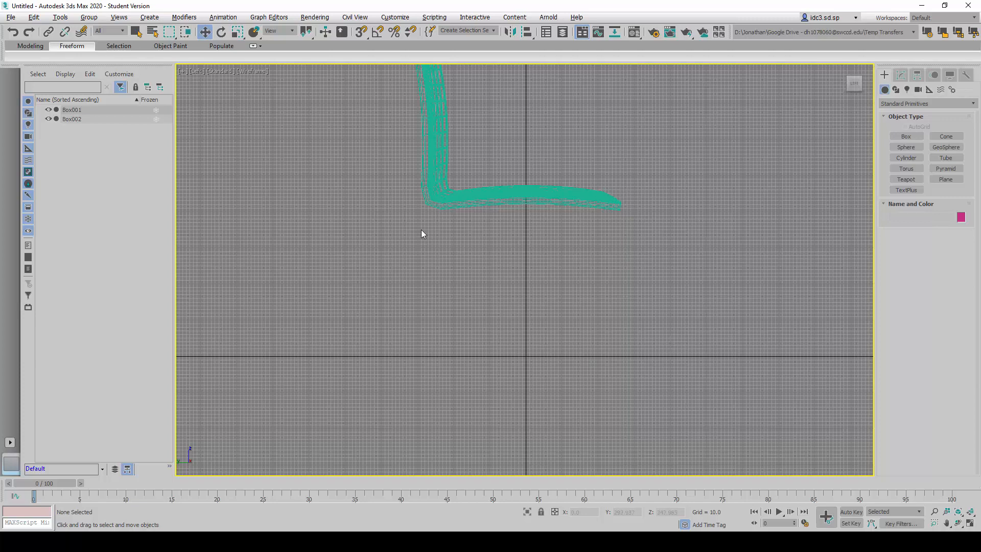
{"action": "left_click", "coordinate": [897, 89]}
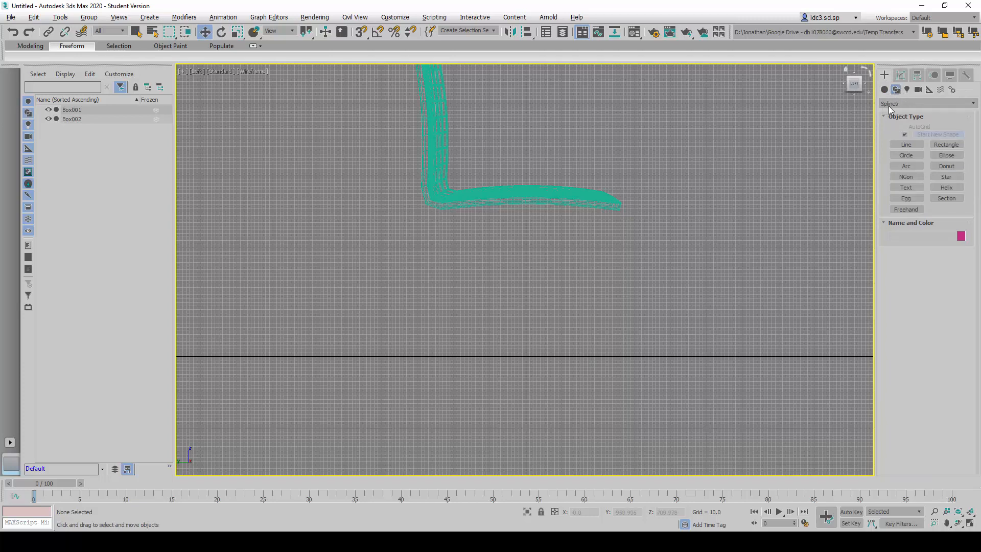
{"action": "left_click", "coordinate": [905, 145]}
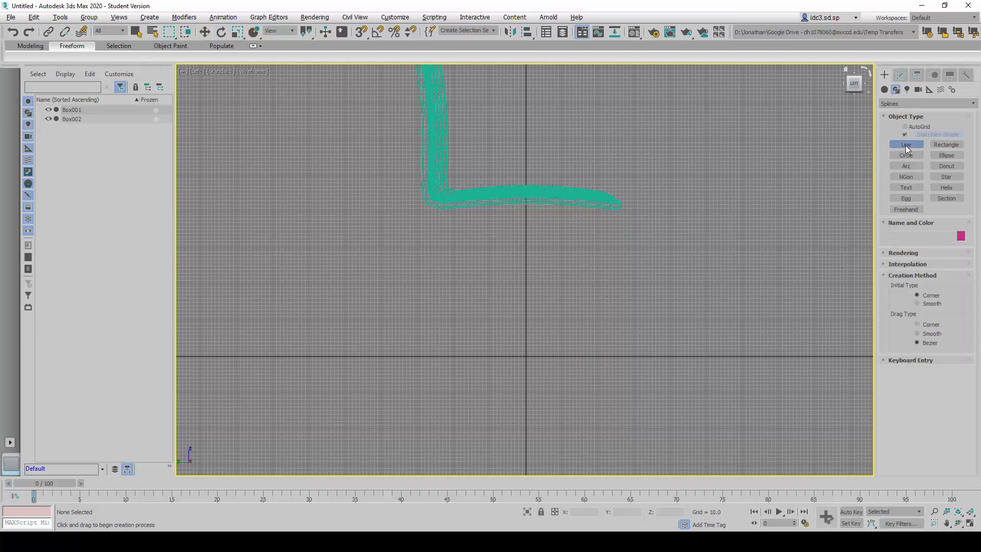
{"action": "left_click", "coordinate": [396, 356]}
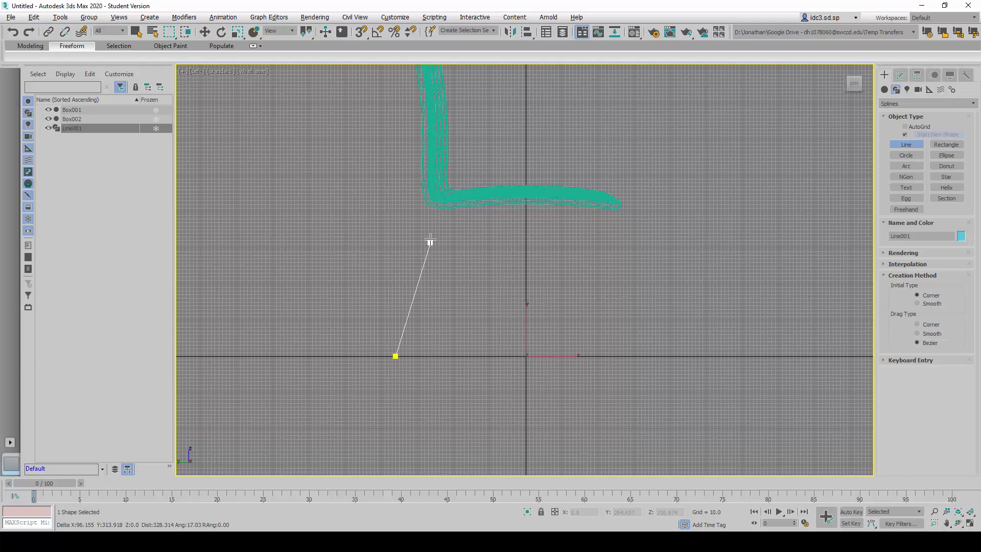
{"action": "left_click", "coordinate": [435, 207]}
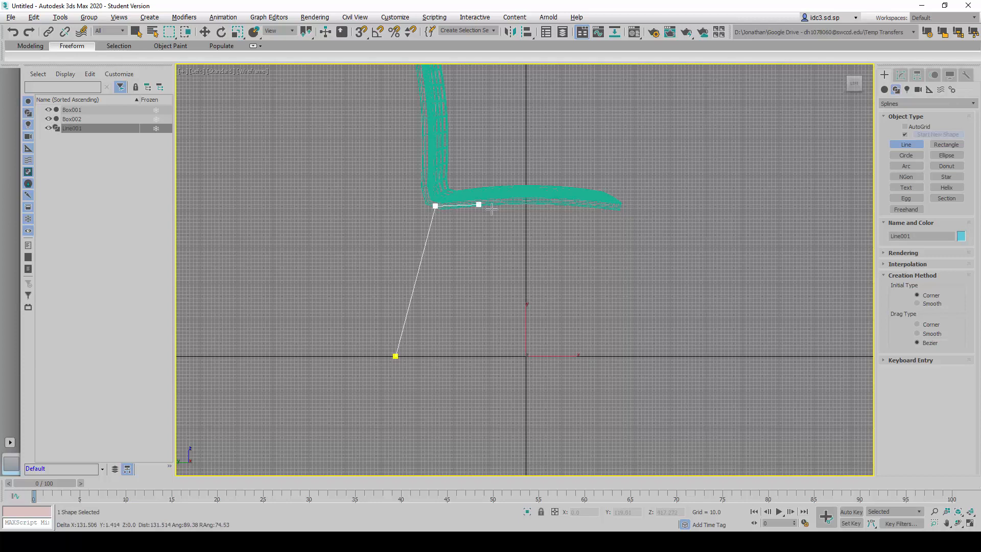
{"action": "left_click", "coordinate": [607, 206]}
{"action": "left_click", "coordinate": [627, 356]}
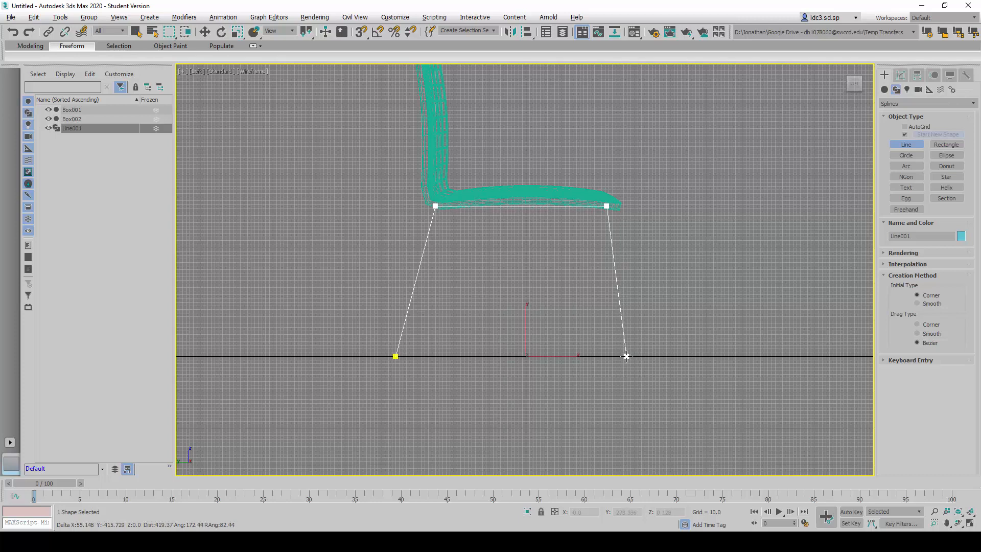
{"action": "left_click", "coordinate": [396, 357]}
{"action": "left_click", "coordinate": [471, 279]}
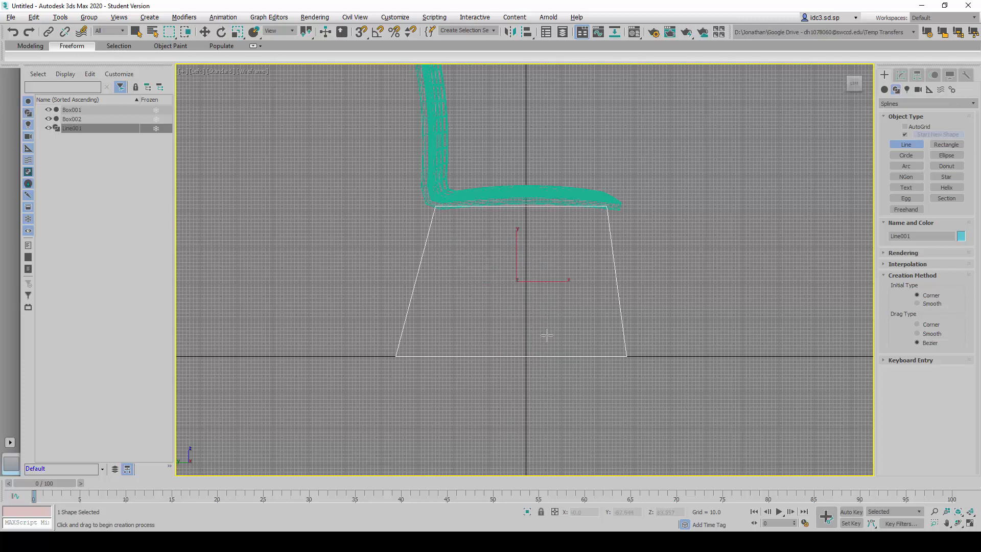
- Examine the closed leg outline against the lattice chair in the Left and orthographic views
{"action": "scroll", "coordinate": [547, 335], "scroll_direction": "down", "scroll_amount": 2}
{"action": "middle_click_drag", "start_coordinate": [500, 297], "coordinate": [499, 320]}
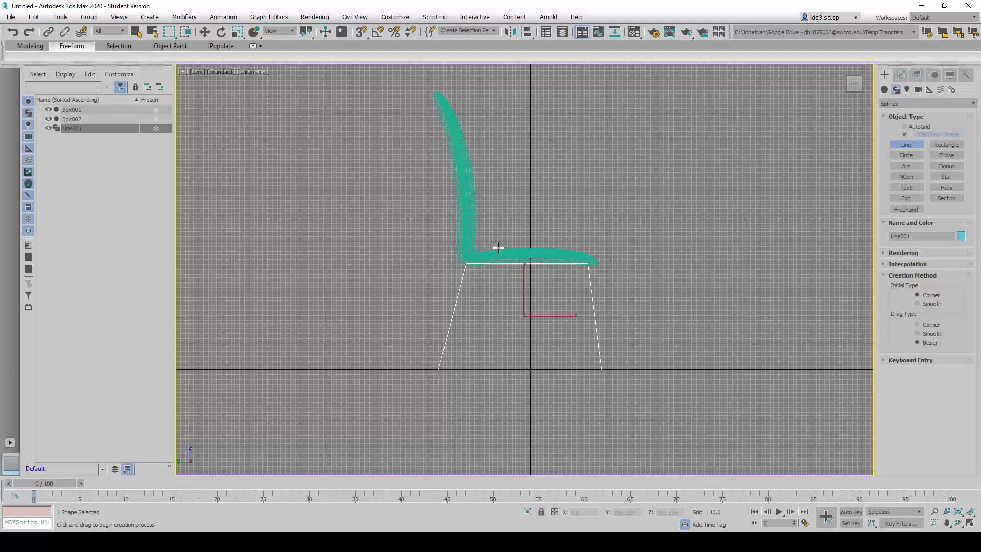
{"action": "key", "text": "alt+w"}
{"action": "right_click", "coordinate": [613, 218]}
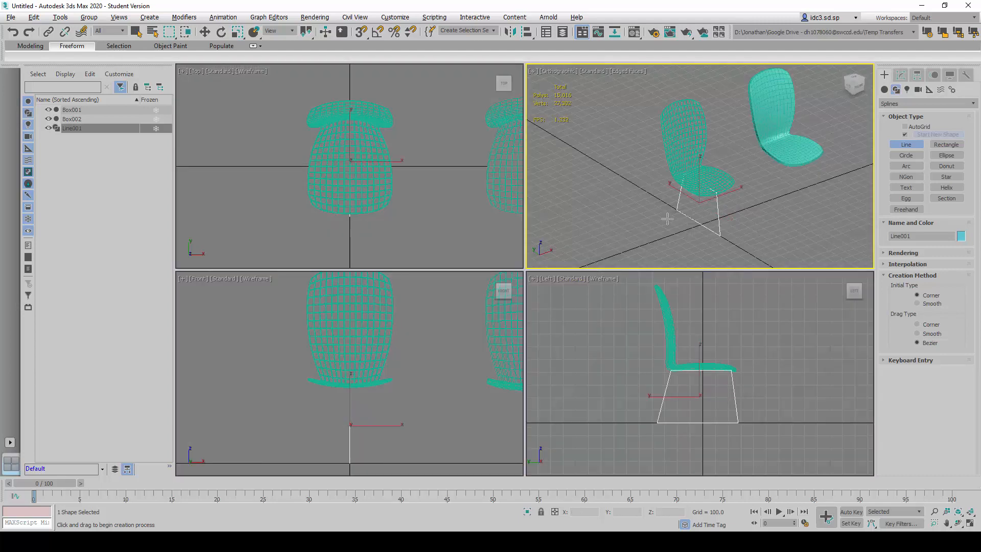
{"action": "key", "text": "alt+w"}
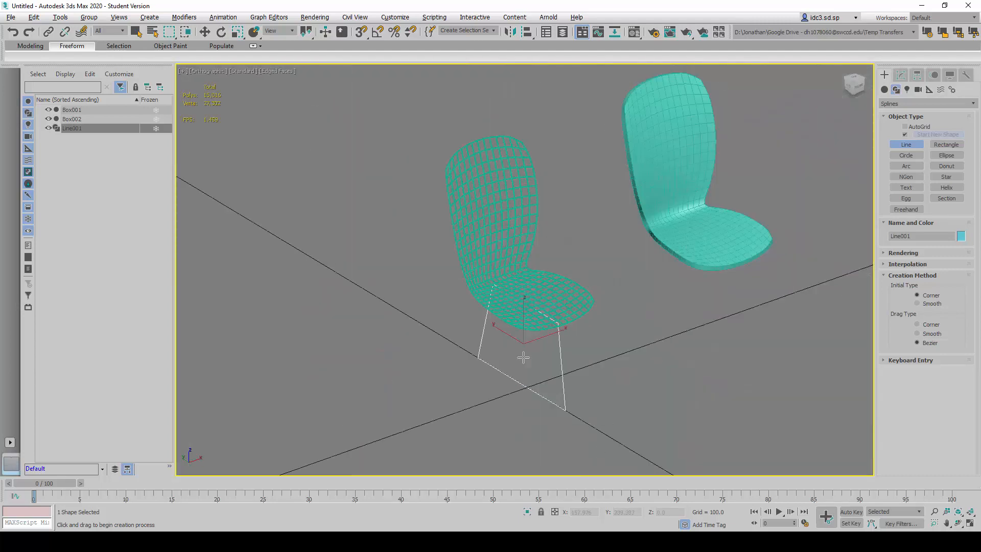
{"action": "key", "text": "alt+w"}
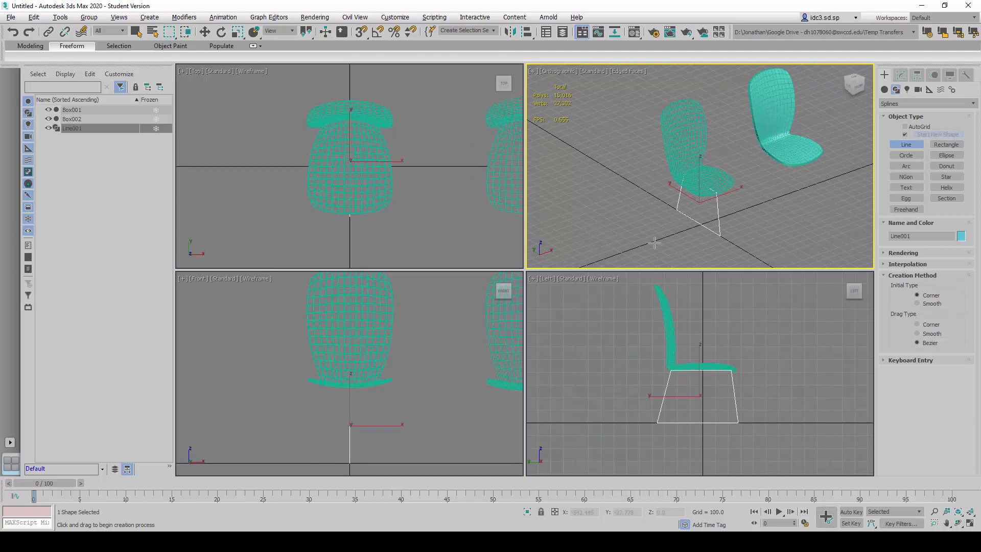
{"action": "key", "text": "alt+w"}
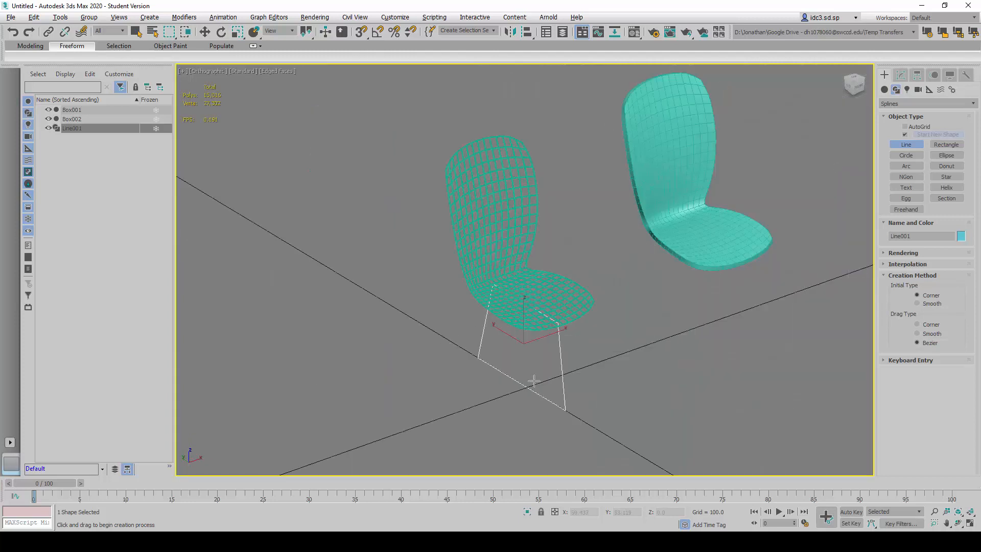
{"action": "middle_click_drag", "start_coordinate": [533, 381], "coordinate": [517, 381], "text": "alt"}
- Select all four vertices of the leg outline and move them along X from the centre to the seat's side, at about X -147
{"action": "left_click", "coordinate": [901, 76]}
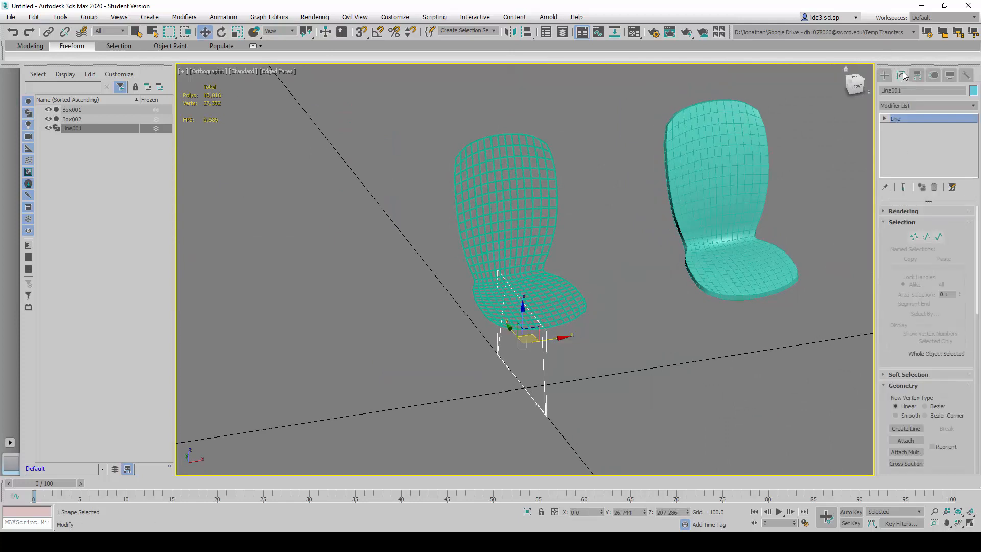
{"action": "left_click", "coordinate": [885, 118]}
{"action": "left_click", "coordinate": [905, 127]}
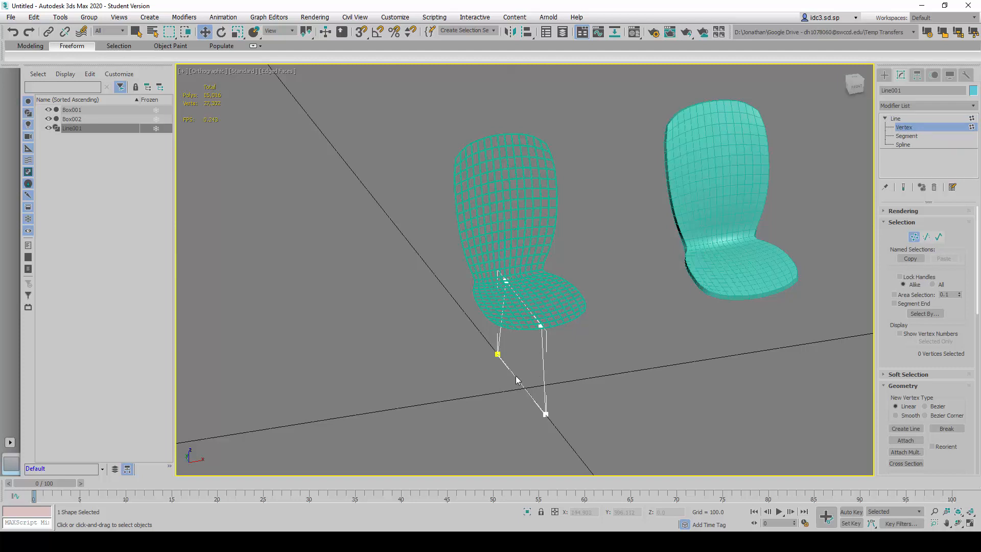
{"action": "left_click_drag", "start_coordinate": [535, 432], "coordinate": [572, 423]}
{"action": "left_click_drag", "start_coordinate": [532, 348], "coordinate": [503, 359]}
- Move the outline's front upper vertex onto a lattice crossing near the seat's front corner, at about X -190, Y -198
{"action": "scroll", "coordinate": [491, 322], "scroll_direction": "up", "scroll_amount": 6}
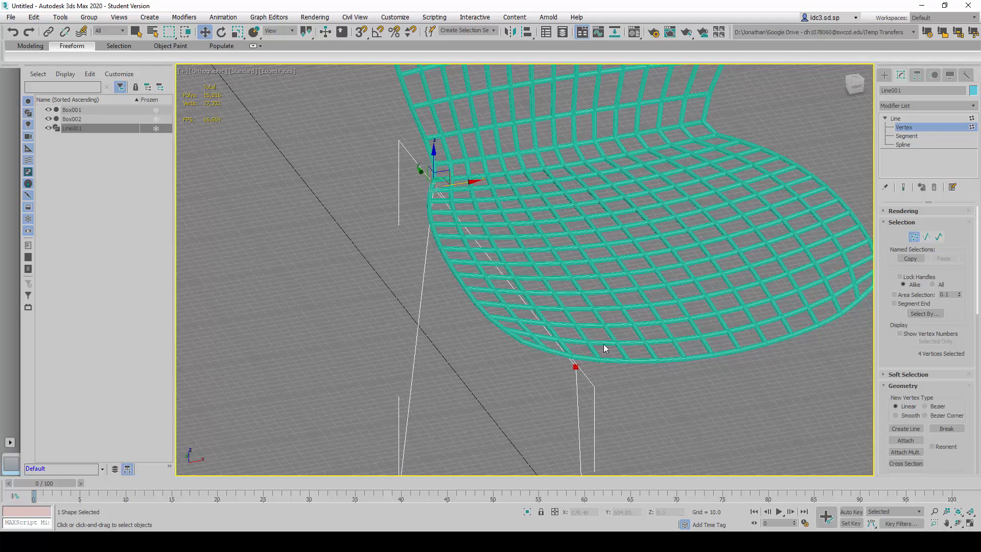
{"action": "key", "text": "alt+w"}
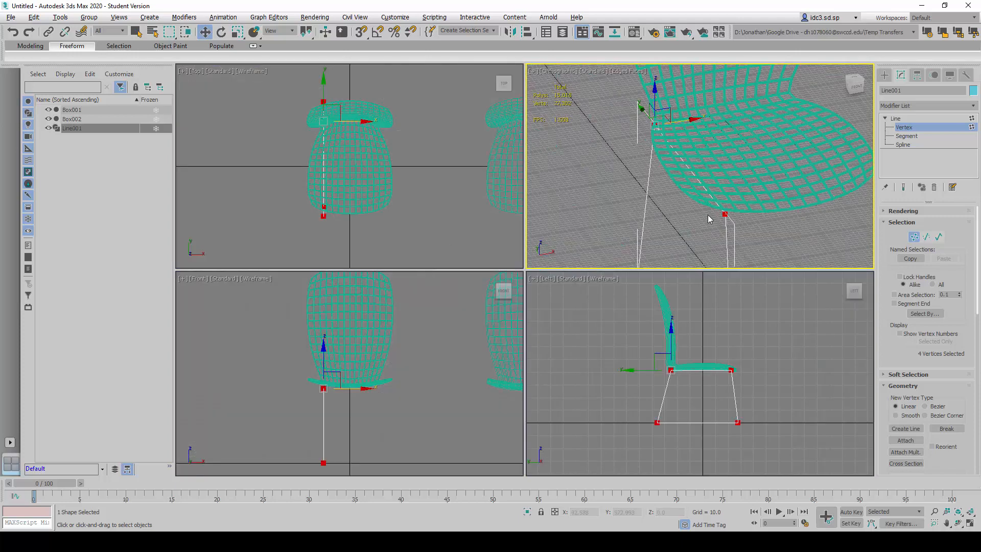
{"action": "left_click", "coordinate": [725, 214]}
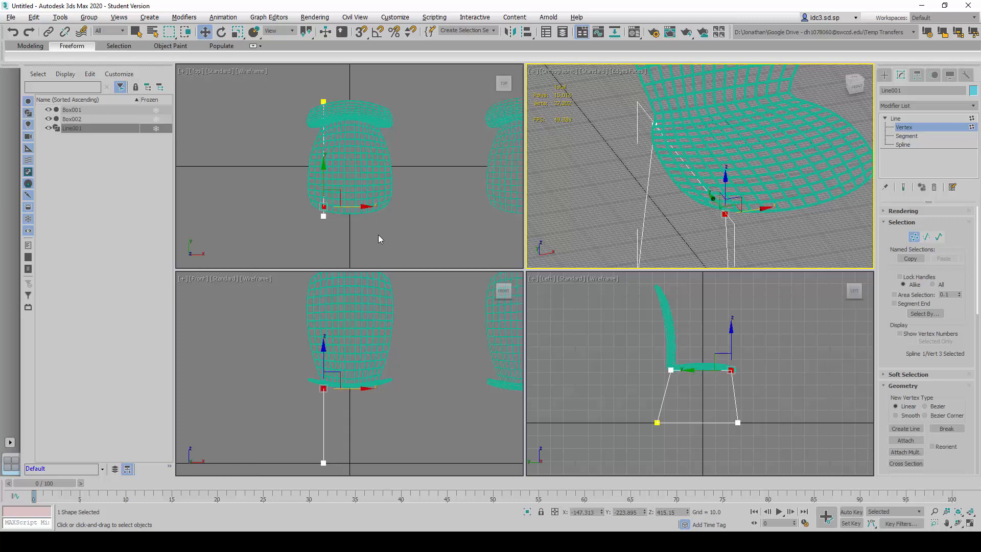
{"action": "right_click", "coordinate": [323, 226]}
{"action": "scroll", "coordinate": [328, 214], "scroll_direction": "up", "scroll_amount": 2}
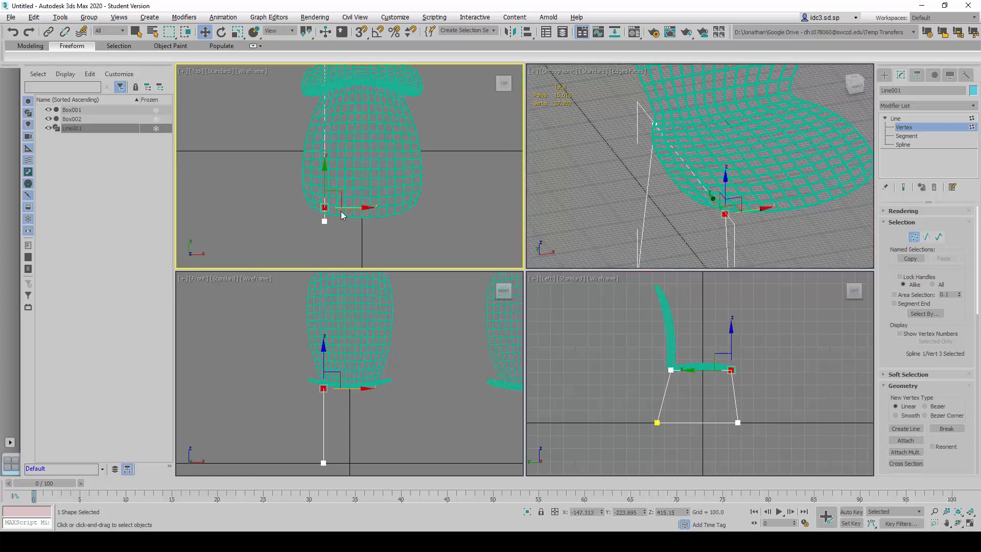
{"action": "scroll", "coordinate": [332, 213], "scroll_direction": "up", "scroll_amount": 2}
{"action": "left_click_drag", "start_coordinate": [349, 207], "coordinate": [320, 183]}
{"action": "scroll", "coordinate": [303, 197], "scroll_direction": "up", "scroll_amount": 7}
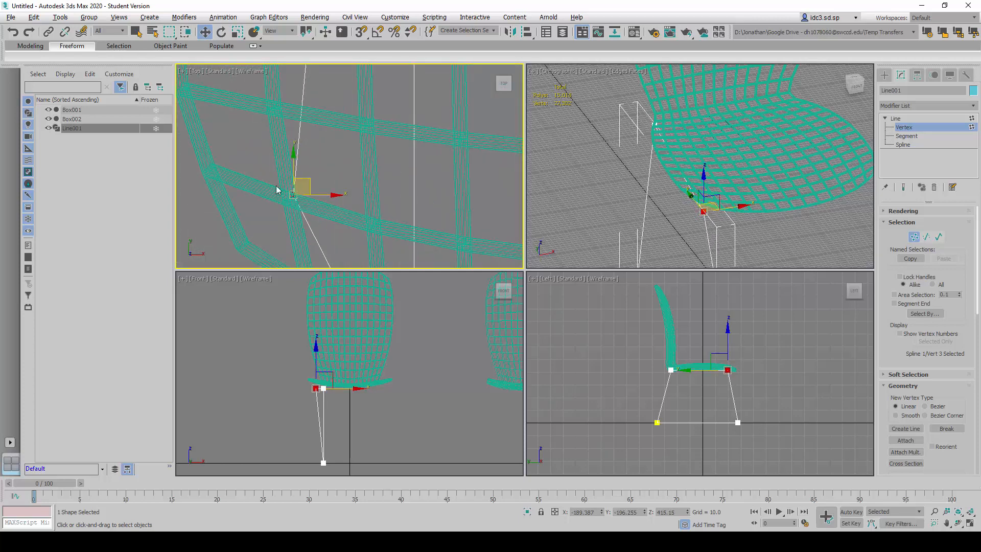
{"action": "left_click_drag", "start_coordinate": [307, 181], "coordinate": [306, 183]}
- Select the outline's rear upper vertex and move it in the Top view toward the seat's rear lattice, at about X -136, Y 227
{"action": "scroll", "coordinate": [332, 171], "scroll_direction": "down", "scroll_amount": 8}
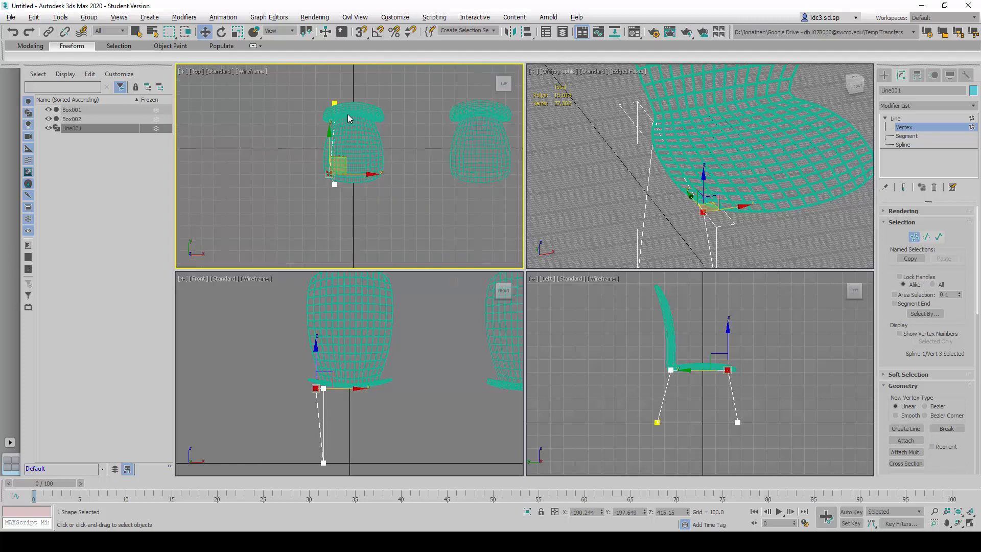
{"action": "scroll", "coordinate": [669, 156], "scroll_direction": "up", "scroll_amount": 10}
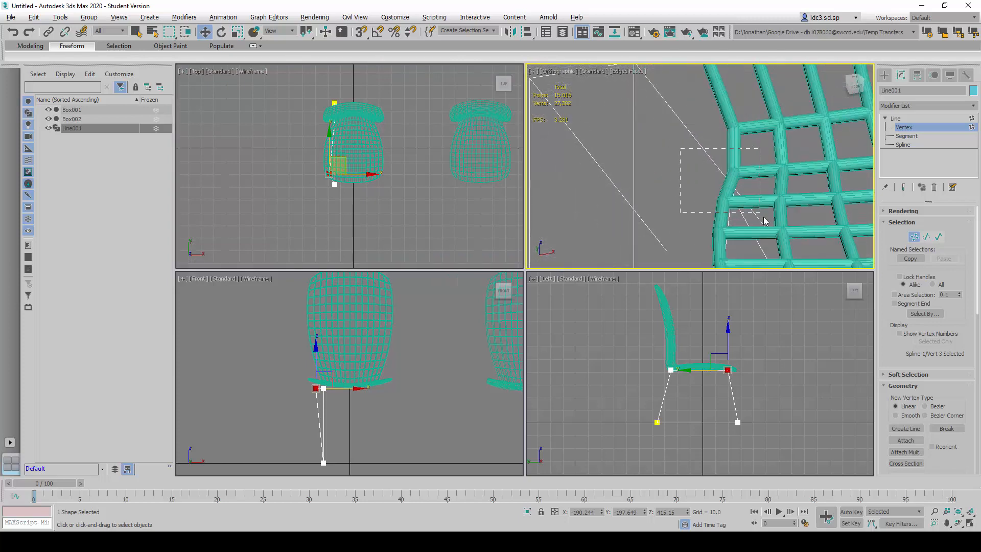
{"action": "left_click_drag", "start_coordinate": [765, 220], "coordinate": [765, 220]}
{"action": "scroll", "coordinate": [765, 220], "scroll_direction": "down", "scroll_amount": 4}
{"action": "scroll", "coordinate": [394, 167], "scroll_direction": "up", "scroll_amount": 6}
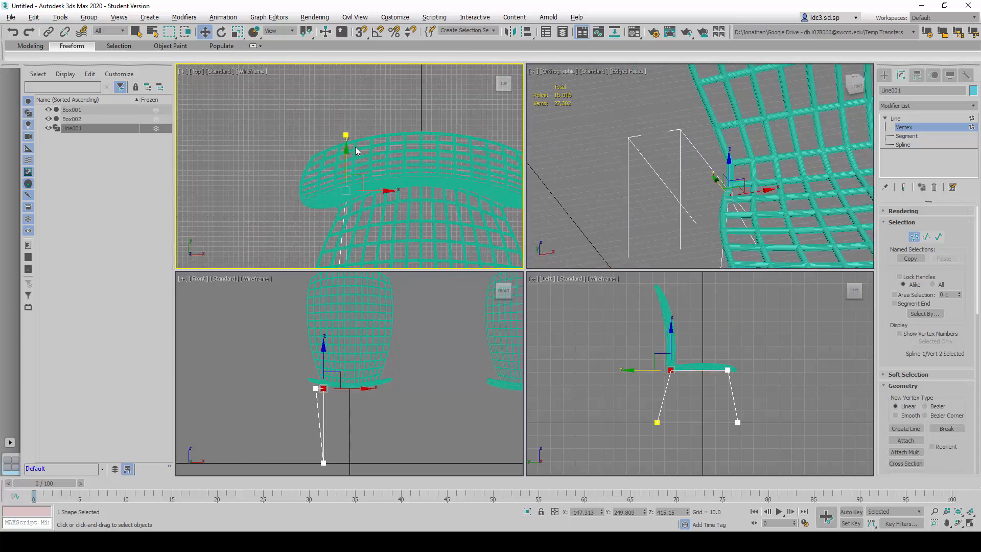
{"action": "scroll", "coordinate": [357, 151], "scroll_direction": "up", "scroll_amount": 5}
{"action": "scroll", "coordinate": [380, 162], "scroll_direction": "down", "scroll_amount": 5}
{"action": "middle_click_drag", "start_coordinate": [427, 194], "coordinate": [379, 156]}
{"action": "scroll", "coordinate": [314, 161], "scroll_direction": "up", "scroll_amount": 6}
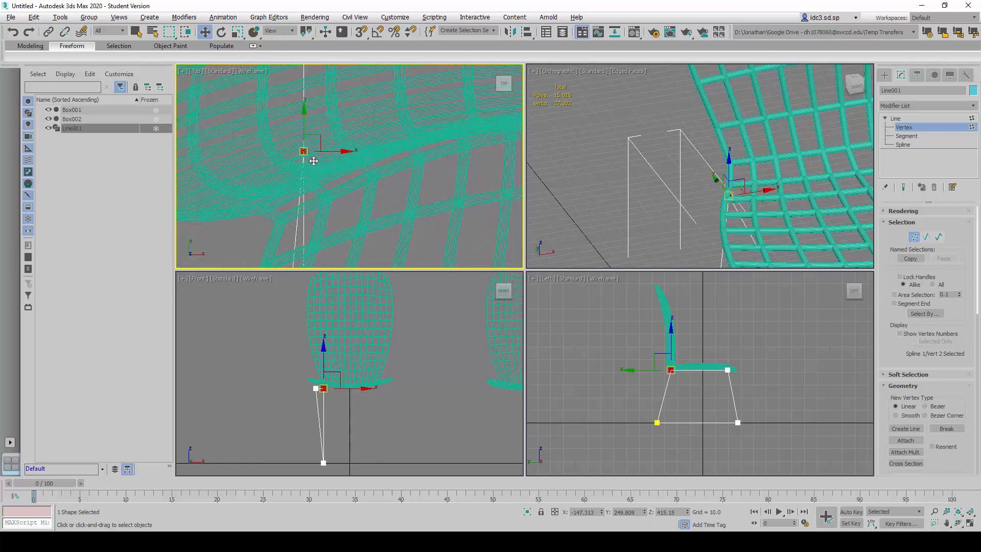
{"action": "scroll", "coordinate": [314, 161], "scroll_direction": "up", "scroll_amount": 2}
{"action": "scroll", "coordinate": [335, 180], "scroll_direction": "down", "scroll_amount": 2}
{"action": "left_click_drag", "start_coordinate": [327, 150], "coordinate": [350, 194]}
- Raise the rear upper vertex to about Z 445 and shift it to a lattice crossing at about X -142, Y 203
{"action": "middle_click", "coordinate": [763, 213]}
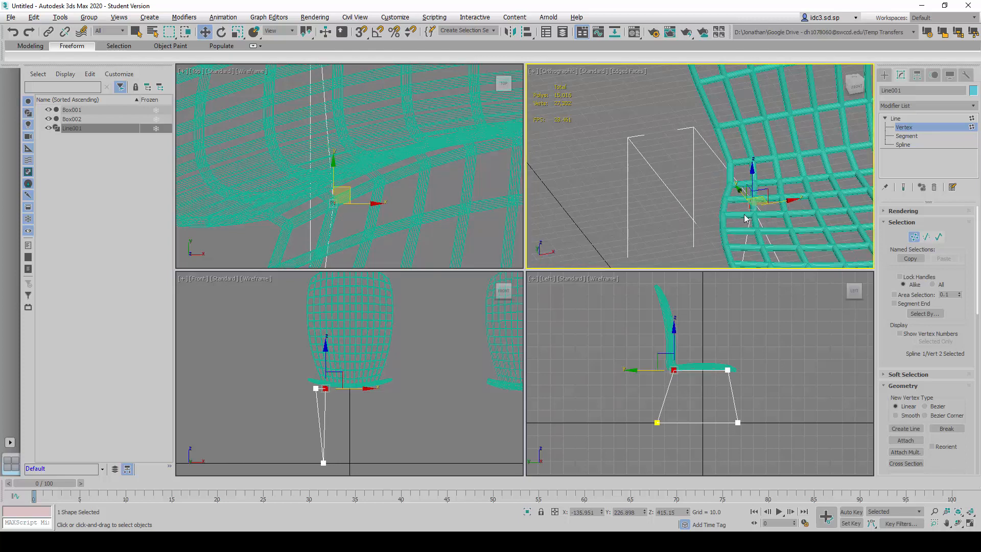
{"action": "middle_click_drag", "start_coordinate": [687, 235], "coordinate": [635, 157], "text": "alt"}
{"action": "scroll", "coordinate": [635, 164], "scroll_direction": "up", "scroll_amount": 4}
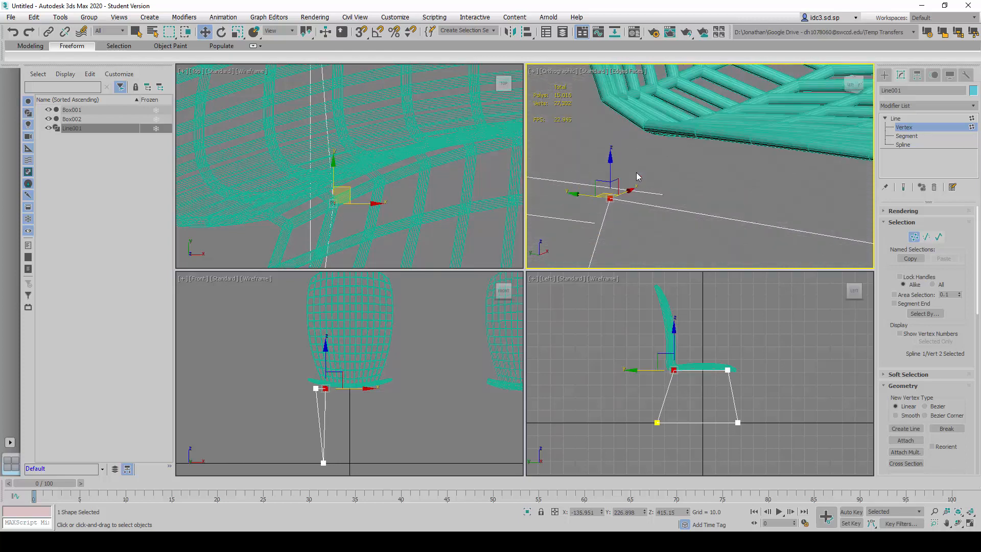
{"action": "left_click_drag", "start_coordinate": [608, 173], "coordinate": [606, 89]}
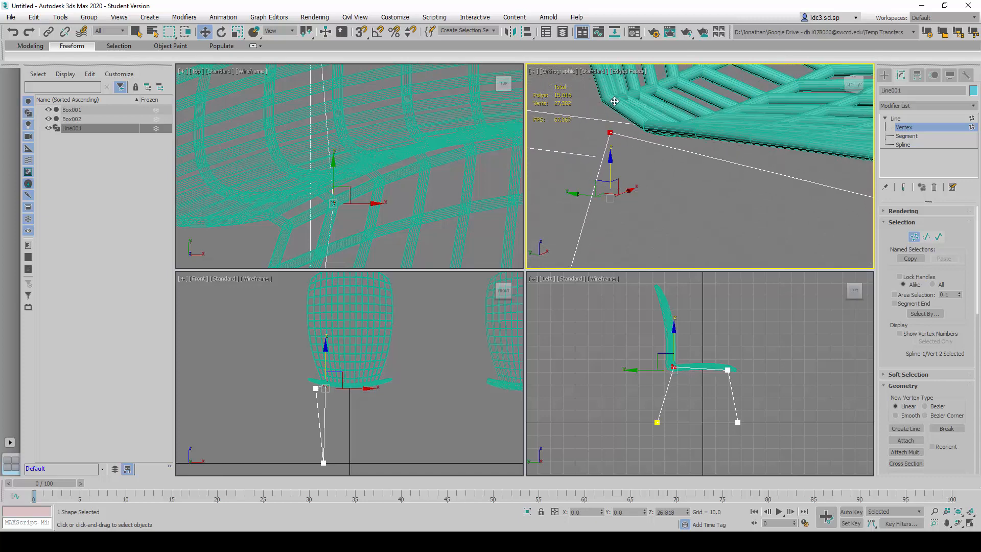
{"action": "middle_click_drag", "start_coordinate": [605, 89], "coordinate": [628, 188], "text": "alt"}
{"action": "left_click_drag", "start_coordinate": [635, 116], "coordinate": [628, 149]}
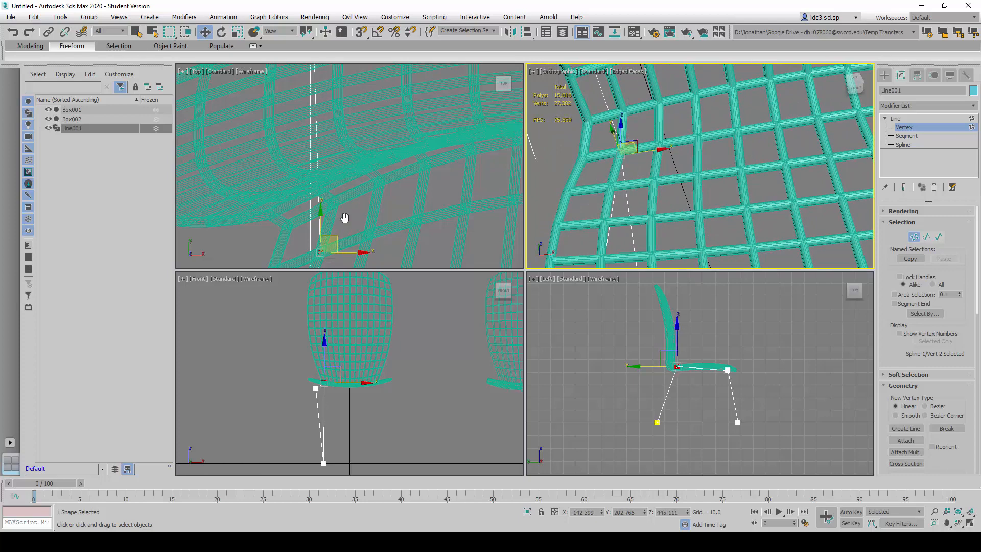
- Fine-tune the rear upper vertex on its lattice crossing to about X -142.2, Y 203.0, Z 445.2
{"action": "middle_click_drag", "start_coordinate": [345, 217], "coordinate": [371, 148]}
{"action": "scroll", "coordinate": [369, 176], "scroll_direction": "up", "scroll_amount": 4}
{"action": "left_click_drag", "start_coordinate": [362, 173], "coordinate": [364, 175]}
{"action": "middle_click_drag", "start_coordinate": [620, 173], "coordinate": [655, 161], "text": "alt"}
{"action": "scroll", "coordinate": [655, 164], "scroll_direction": "up", "scroll_amount": 6}
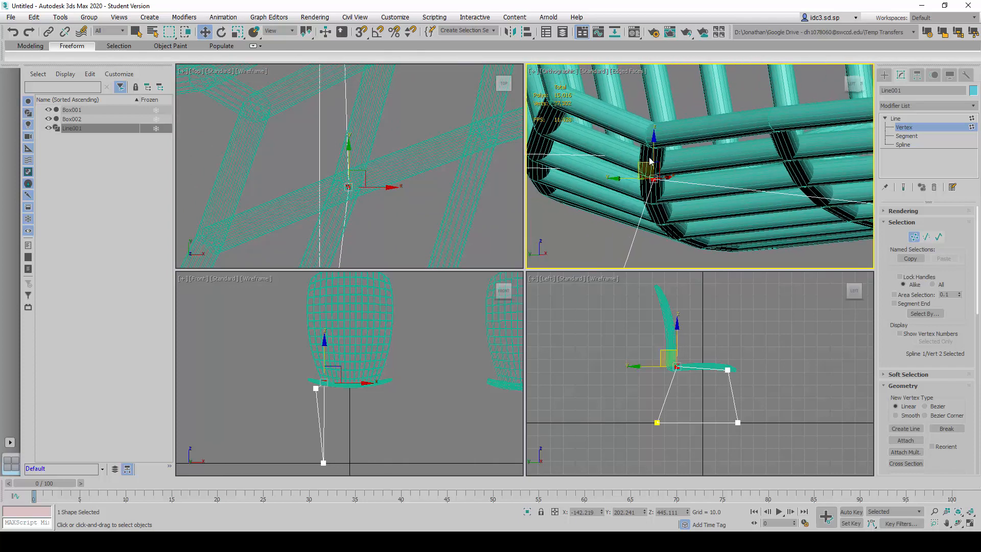
{"action": "mouse_move", "coordinate": [655, 154]}
{"action": "left_mouse_down"}
{"action": "mouse_move", "coordinate": [624, 182]}
{"action": "mouse_move", "coordinate": [650, 150]}
{"action": "left_mouse_up"}
- Select the outline's front upper vertex and raise it to the seat lattice at about Z 445.5
{"action": "scroll", "coordinate": [715, 204], "scroll_direction": "down", "scroll_amount": 10}
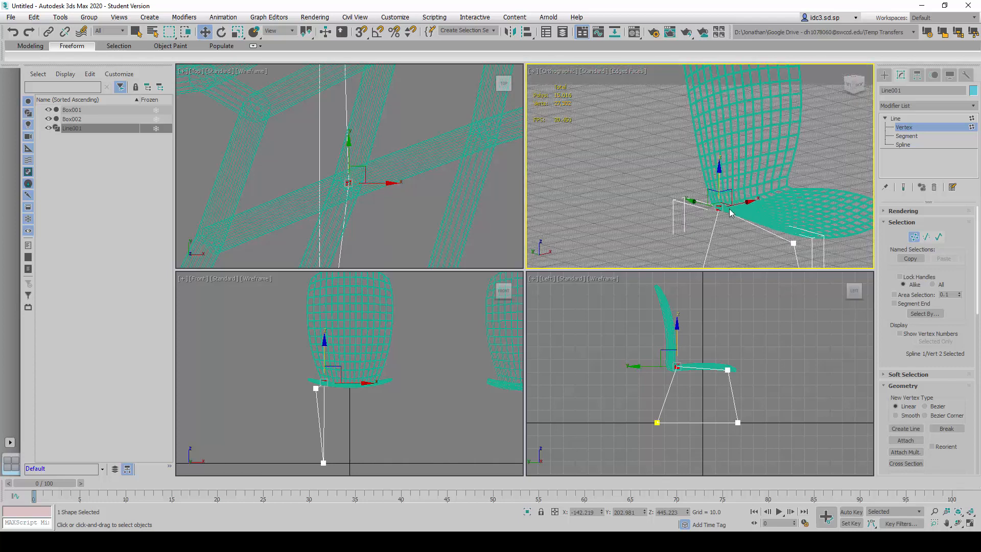
{"action": "scroll", "coordinate": [746, 199], "scroll_direction": "up", "scroll_amount": 5}
{"action": "left_click_drag", "start_coordinate": [745, 160], "coordinate": [784, 206]}
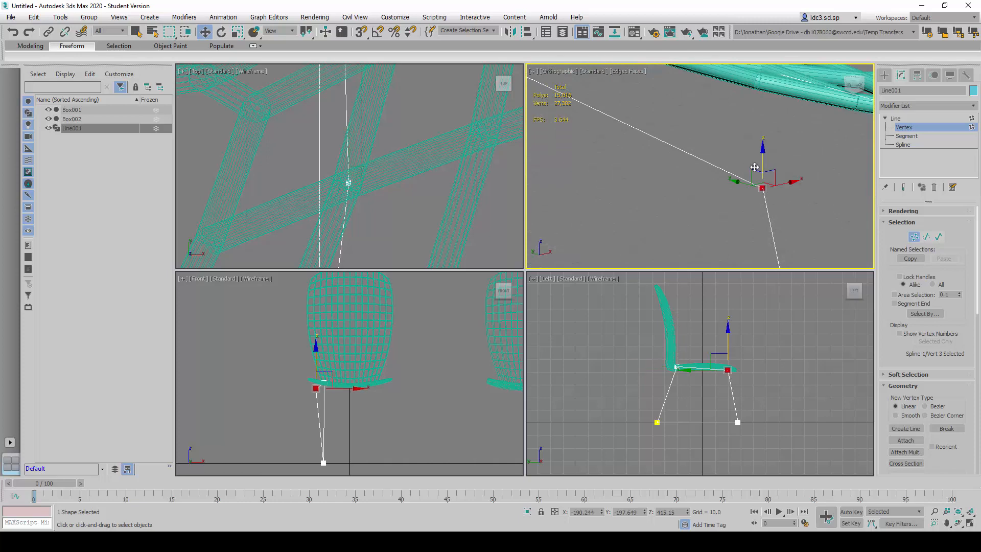
{"action": "middle_click_drag", "start_coordinate": [752, 176], "coordinate": [708, 199], "text": "alt"}
{"action": "left_click_drag", "start_coordinate": [710, 189], "coordinate": [713, 136]}
- Raise the outline's front upper vertex onto the underside of the seat's lattice crossing, at about Z 447.4
{"action": "middle_click_drag", "start_coordinate": [727, 184], "coordinate": [740, 176], "text": "alt"}
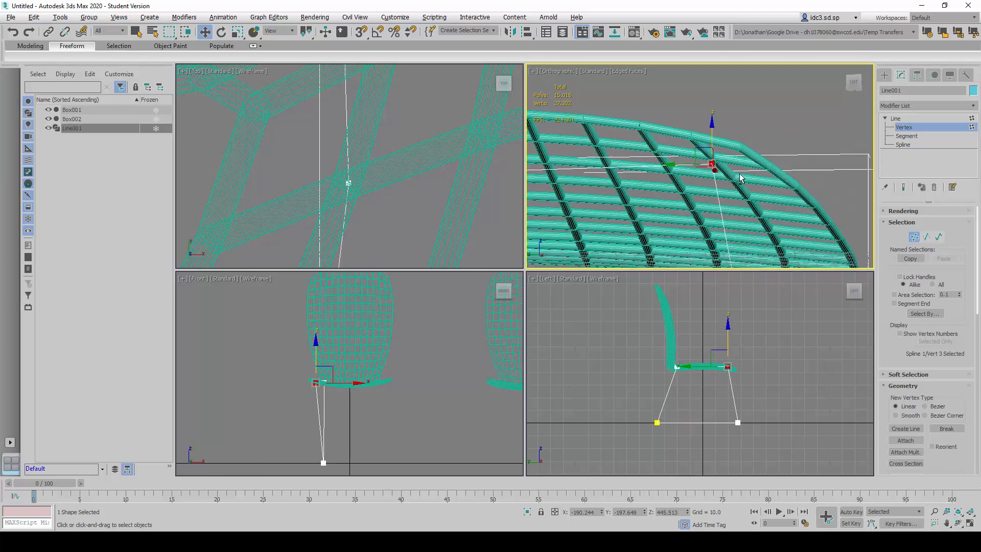
{"action": "scroll", "coordinate": [735, 159], "scroll_direction": "up", "scroll_amount": 4}
{"action": "scroll", "coordinate": [691, 151], "scroll_direction": "up", "scroll_amount": 2}
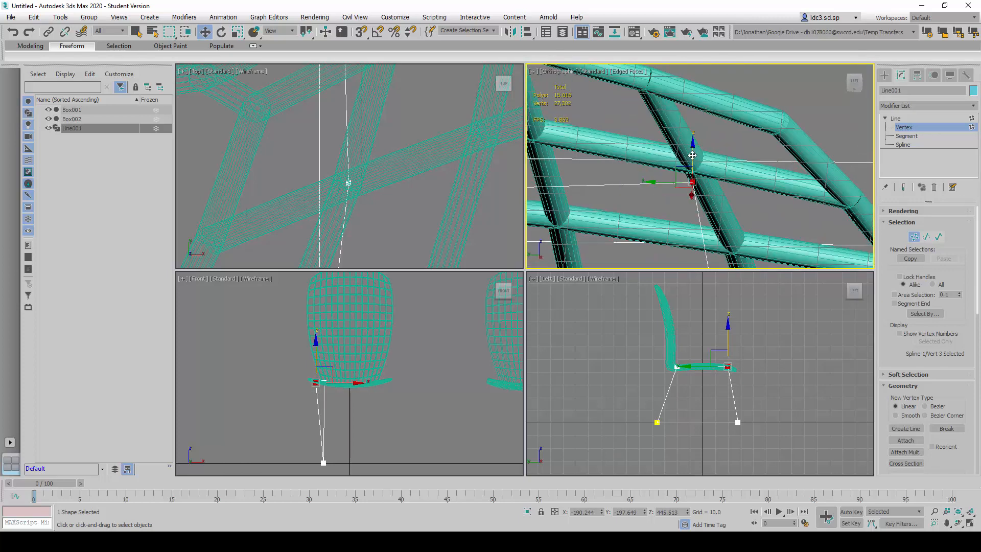
{"action": "left_click_drag", "start_coordinate": [693, 151], "coordinate": [695, 157]}
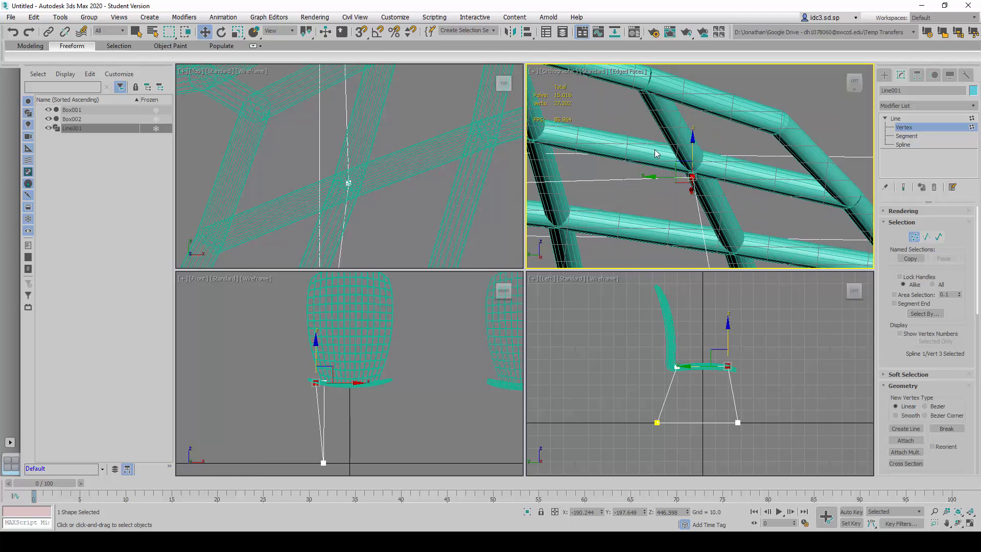
{"action": "key", "text": "alt+w"}
{"action": "middle_click_drag", "start_coordinate": [591, 249], "coordinate": [494, 201], "text": "alt"}
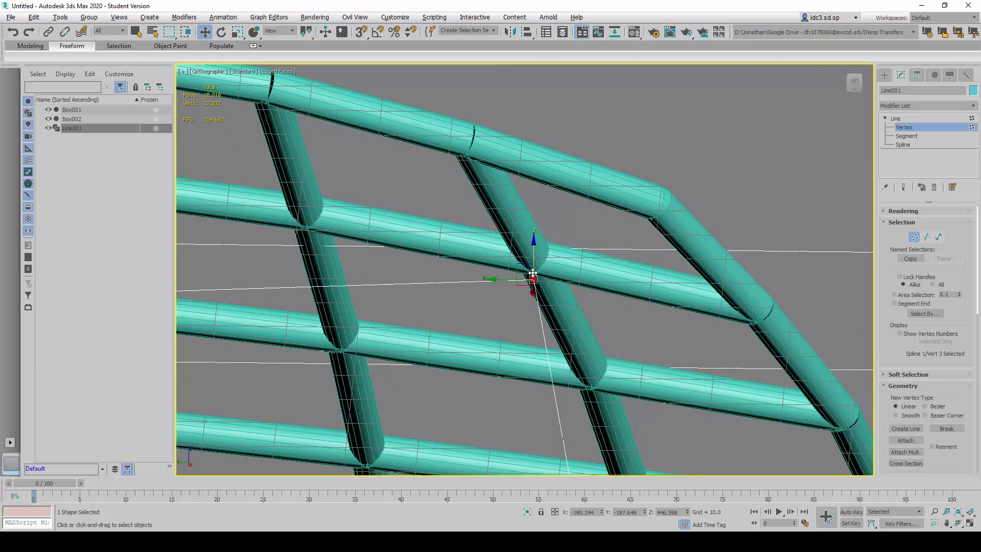
{"action": "scroll", "coordinate": [533, 281], "scroll_direction": "up", "scroll_amount": 5}
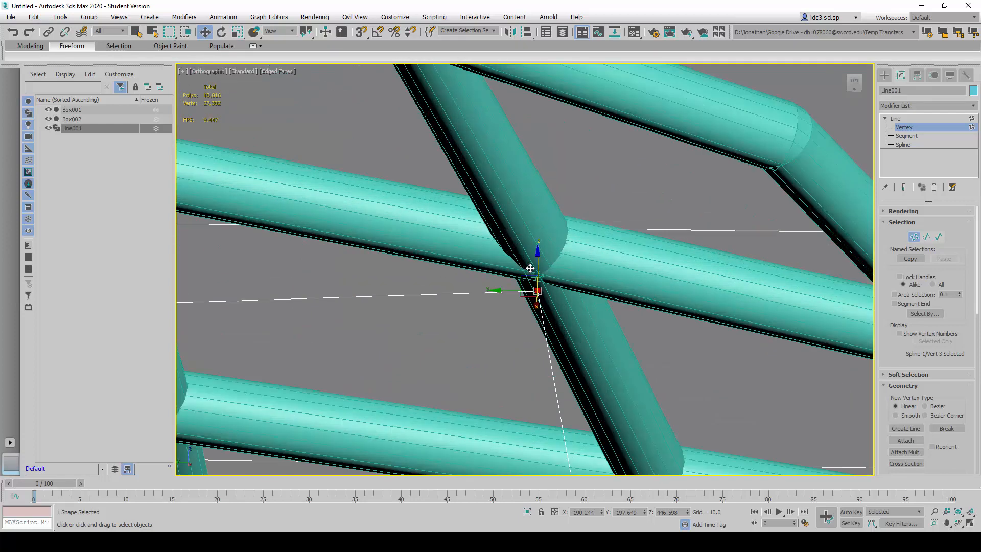
{"action": "mouse_move", "coordinate": [539, 261]}
{"action": "left_mouse_down"}
{"action": "mouse_move", "coordinate": [543, 248]}
{"action": "mouse_move", "coordinate": [536, 257]}
{"action": "left_mouse_up"}
{"action": "key", "text": "alt+w"}
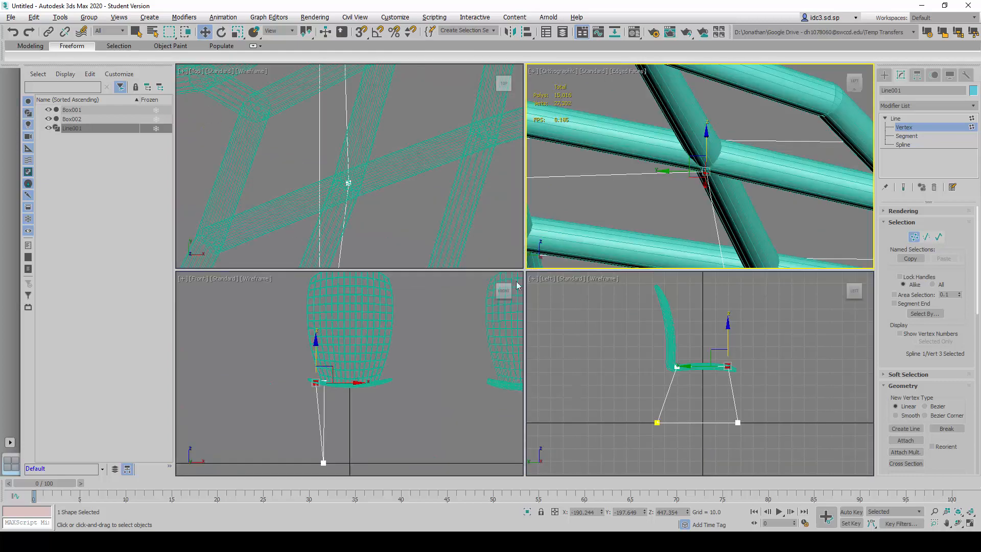
- Nudge the front upper vertex in the Top view onto the center of its lattice crossing, at about X -190.5
{"action": "right_click", "coordinate": [491, 226]}
{"action": "key", "text": "alt+w"}
{"action": "scroll", "coordinate": [554, 341], "scroll_direction": "down", "scroll_amount": 8}
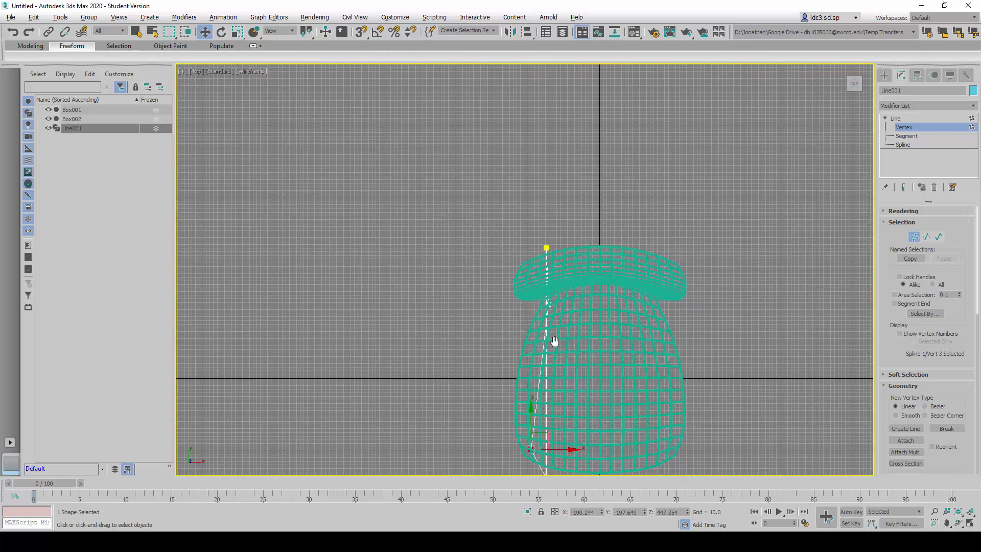
{"action": "scroll", "coordinate": [509, 291], "scroll_direction": "up", "scroll_amount": 10}
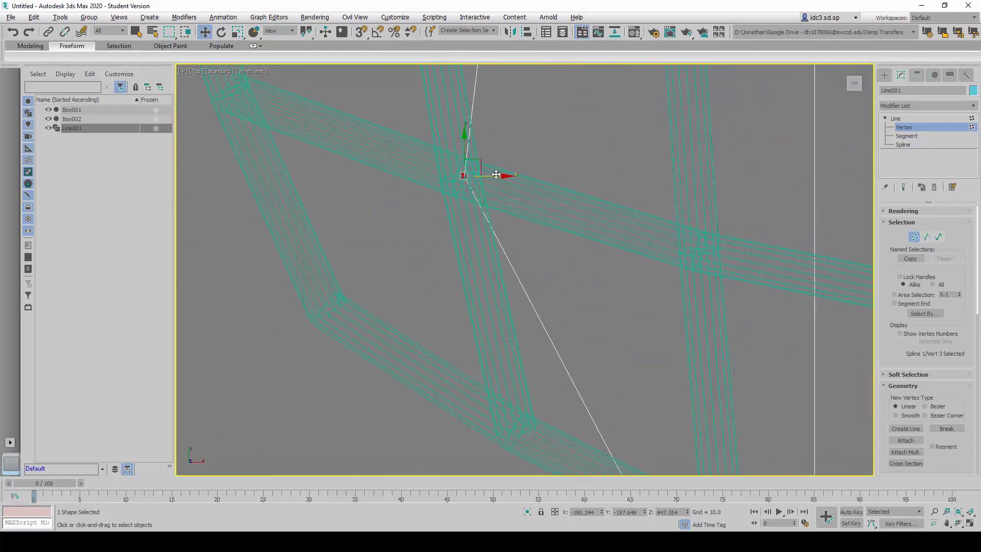
{"action": "left_click_drag", "start_coordinate": [494, 174], "coordinate": [493, 175]}
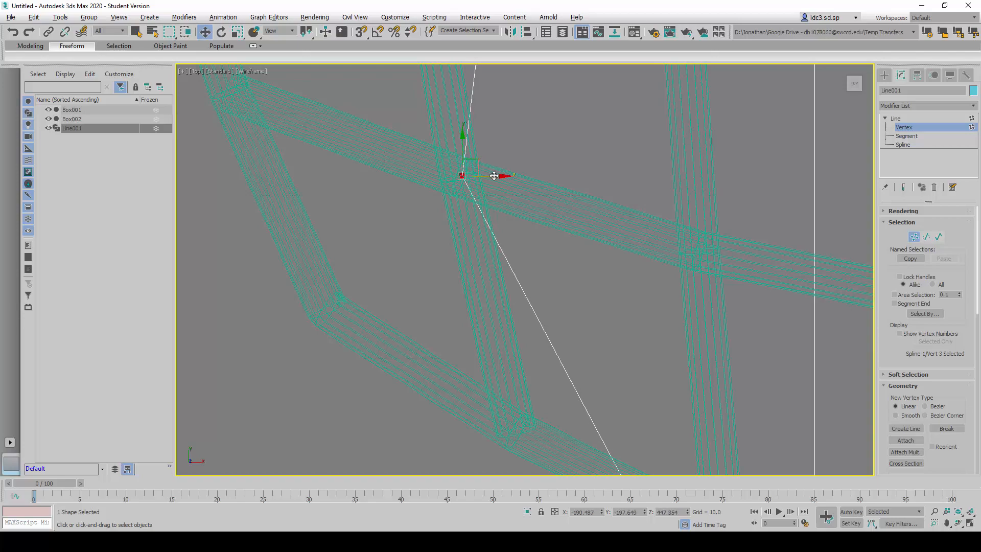
- Select the outline's front lower vertex and move it outward to about X -228.6
{"action": "key", "text": "alt+w"}
{"action": "right_click", "coordinate": [667, 223]}
{"action": "key", "text": "alt+w"}
{"action": "scroll", "coordinate": [596, 266], "scroll_direction": "down", "scroll_amount": 12}
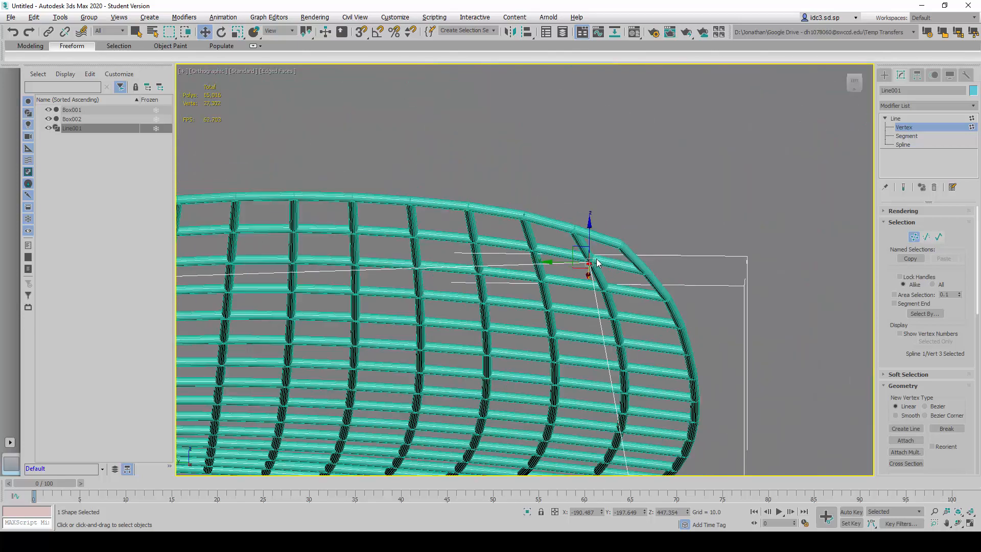
{"action": "middle_click_drag", "start_coordinate": [595, 266], "coordinate": [561, 303], "text": "alt"}
{"action": "scroll", "coordinate": [569, 268], "scroll_direction": "down", "scroll_amount": 10}
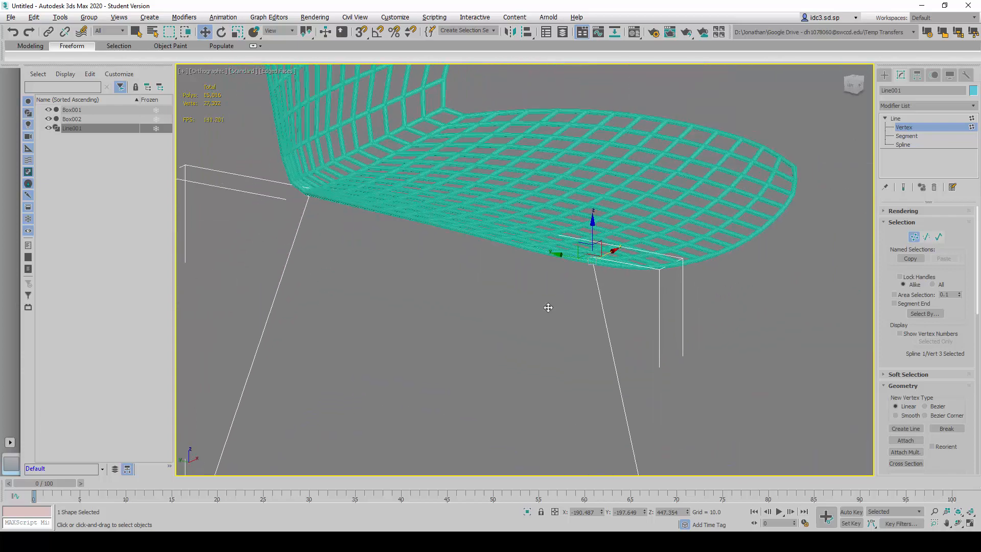
{"action": "mouse_move", "coordinate": [523, 329]}
{"action": "middle_mouse_down", "text": "alt"}
{"action": "mouse_move", "coordinate": [512, 314]}
{"action": "mouse_move", "coordinate": [523, 327]}
{"action": "mouse_move", "coordinate": [511, 333]}
{"action": "middle_mouse_up", "text": "alt"}
{"action": "scroll", "coordinate": [545, 366], "scroll_direction": "up", "scroll_amount": 2}
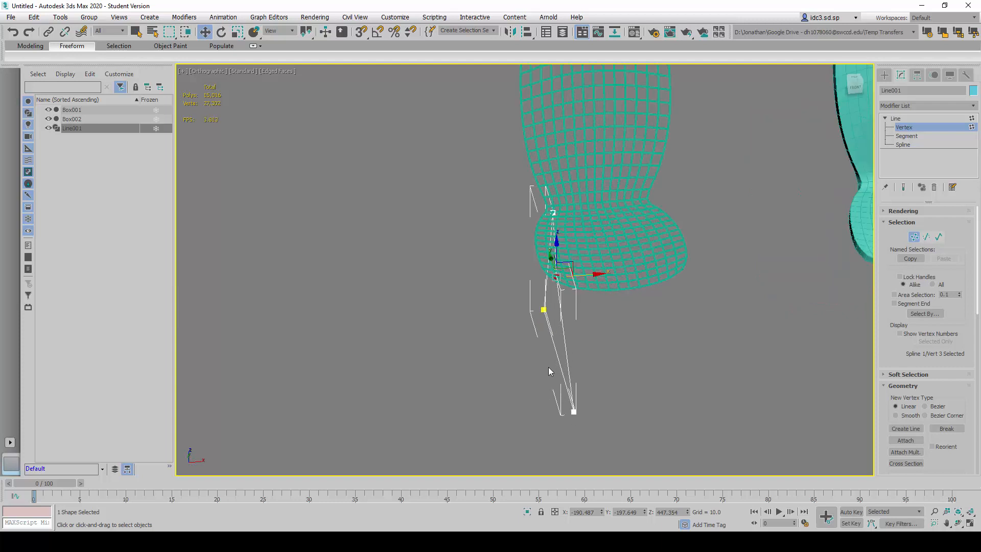
{"action": "left_click_drag", "start_coordinate": [544, 387], "coordinate": [567, 412]}
{"action": "key", "text": "alt+w"}
- Adjust the front lower vertex in the Front view to about X -222.5, comparing it with the seat's outer edge
{"action": "right_click", "coordinate": [455, 409]}
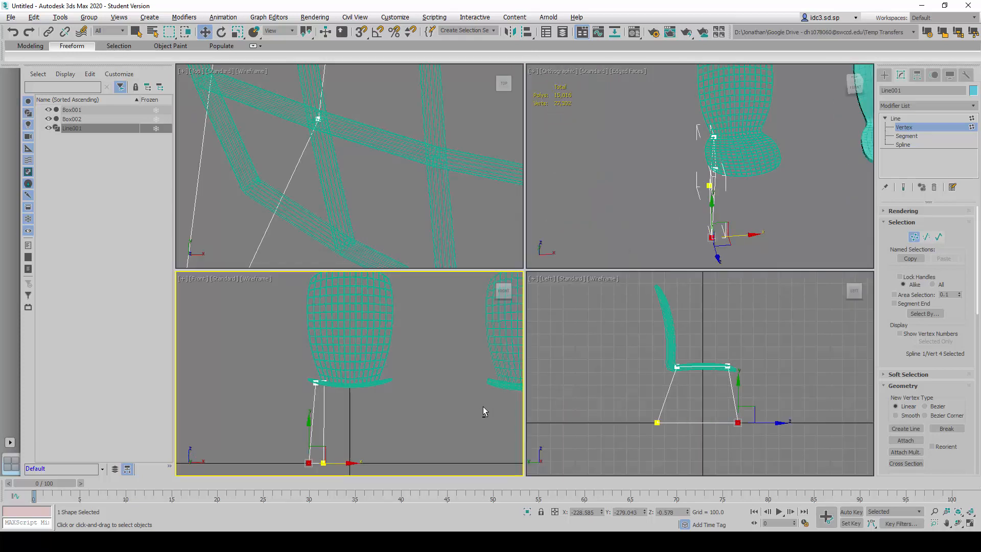
{"action": "key", "text": "alt+w"}
{"action": "scroll", "coordinate": [431, 283], "scroll_direction": "down", "scroll_amount": 3}
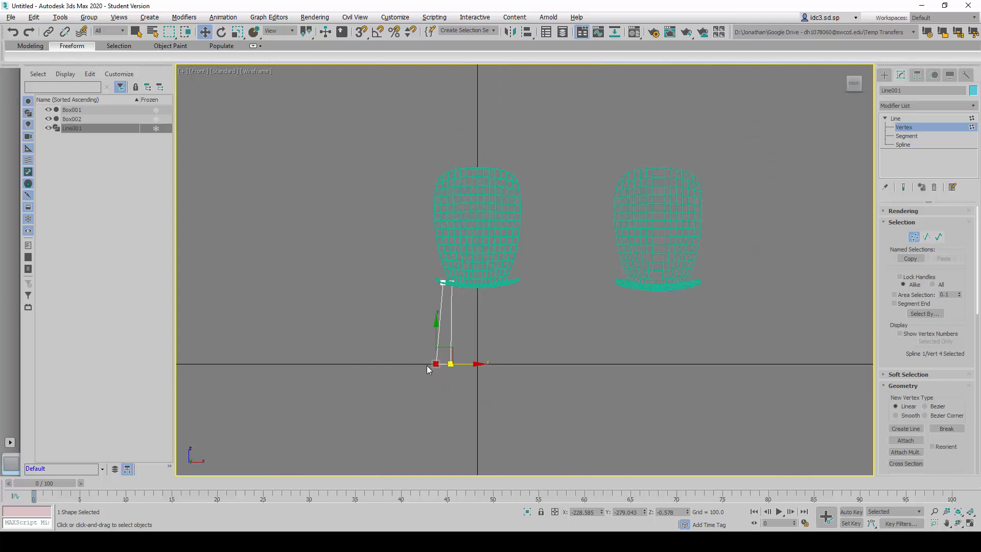
{"action": "mouse_move", "coordinate": [469, 363]}
{"action": "left_mouse_down"}
{"action": "mouse_move", "coordinate": [356, 354]}
{"action": "mouse_move", "coordinate": [472, 379]}
{"action": "mouse_move", "coordinate": [468, 370]}
{"action": "left_mouse_up"}
{"action": "scroll", "coordinate": [450, 355], "scroll_direction": "up", "scroll_amount": 3}
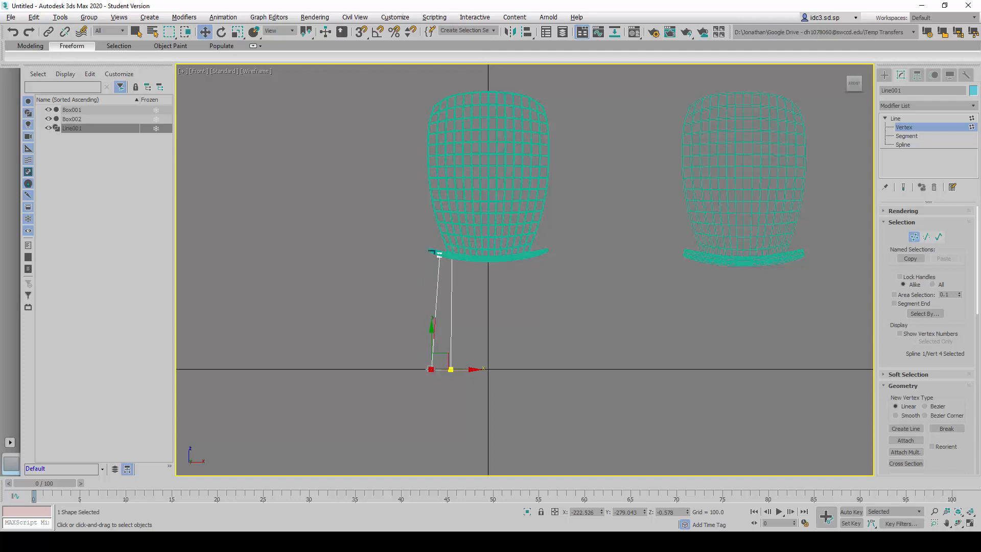
{"action": "left_click_drag", "start_coordinate": [427, 251], "coordinate": [427, 372], "text": "shift"}
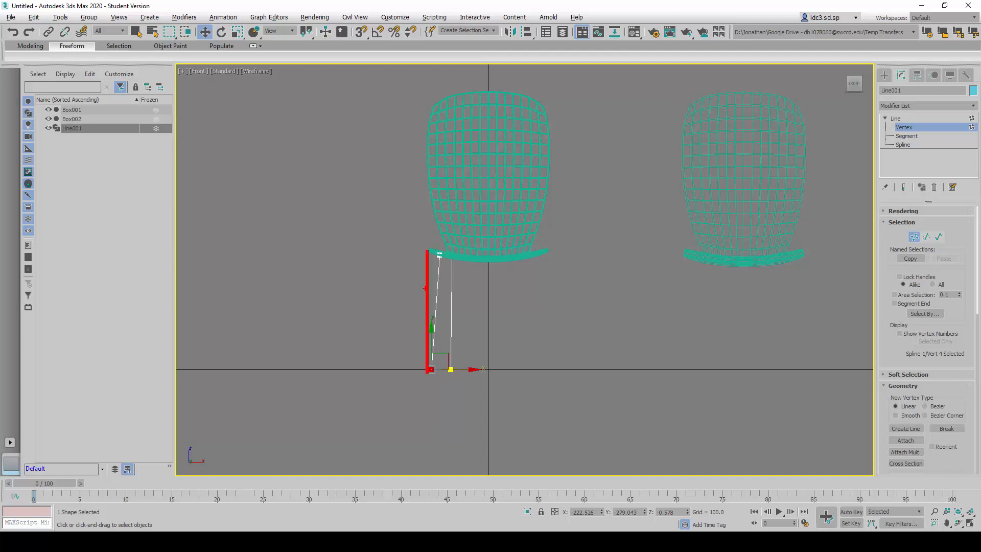
{"action": "key", "text": "Escape"}
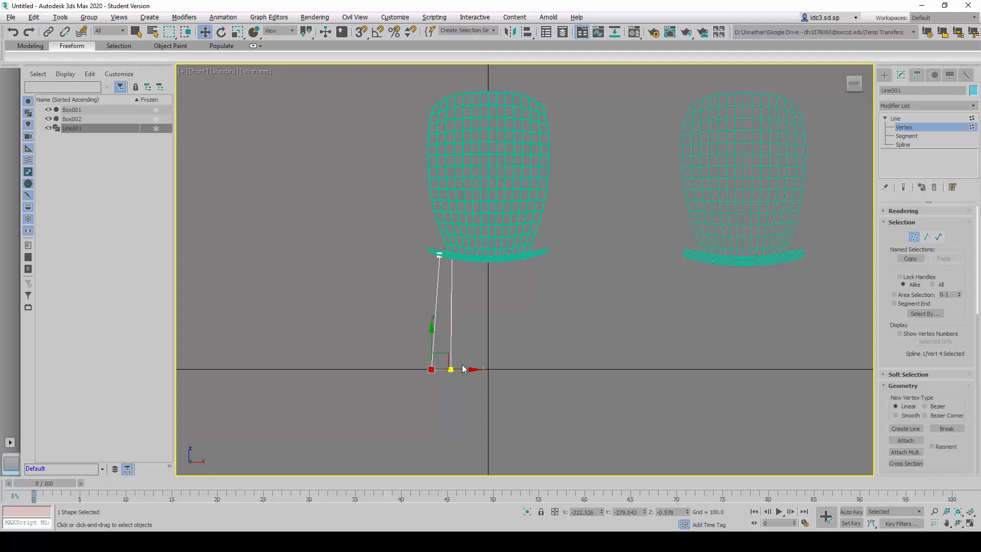
{"action": "left_click_drag", "start_coordinate": [464, 368], "coordinate": [465, 368]}
- Select the outline's rear lower vertex and move it outward to about X -186.3
{"action": "key", "text": "alt+w"}
{"action": "key", "text": "alt+w"}
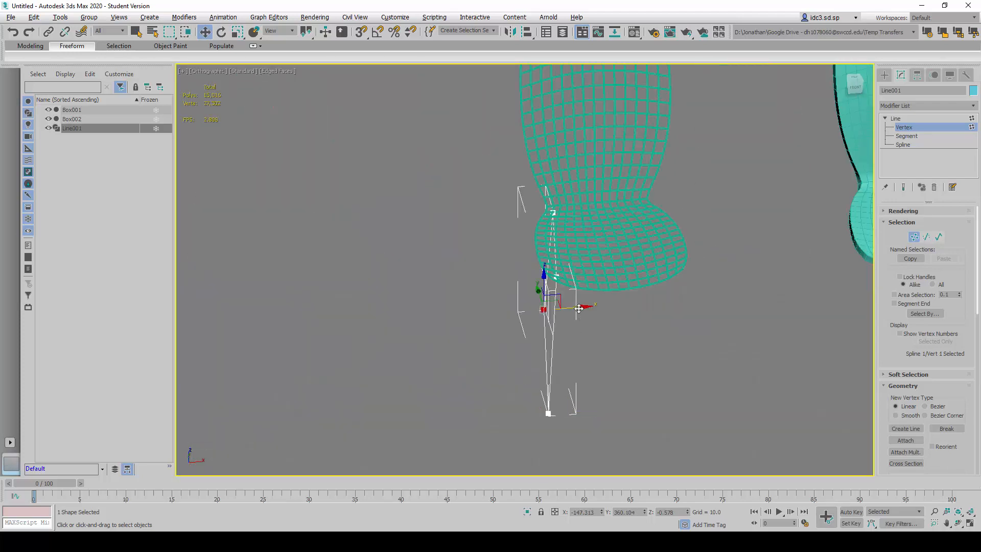
{"action": "left_click_drag", "start_coordinate": [579, 311], "coordinate": [558, 305]}
{"action": "key", "text": "alt+w"}
- Move the rear lower vertex further outward in the Top view to about X -213.1
{"action": "right_click", "coordinate": [395, 213]}
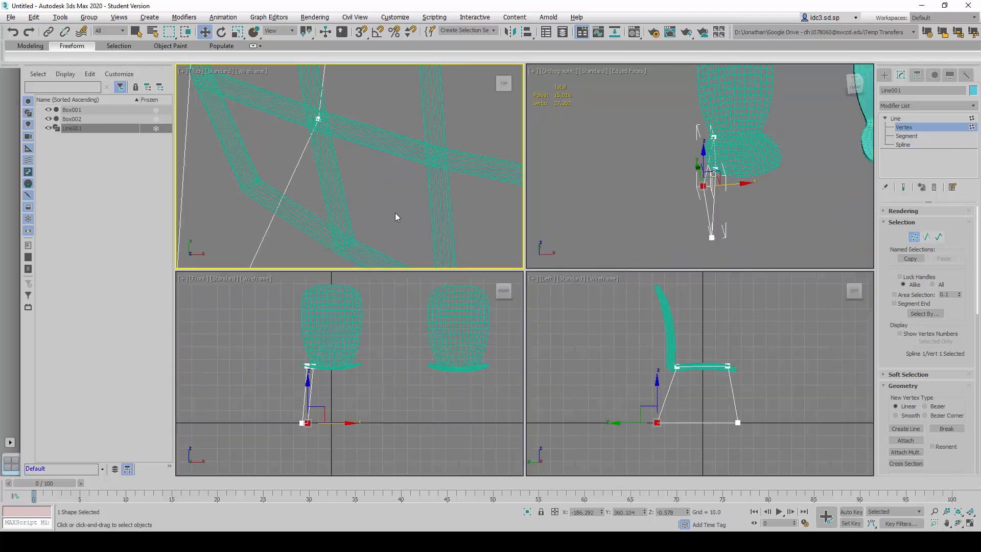
{"action": "key", "text": "alt+w"}
{"action": "scroll", "coordinate": [492, 168], "scroll_direction": "down", "scroll_amount": 10}
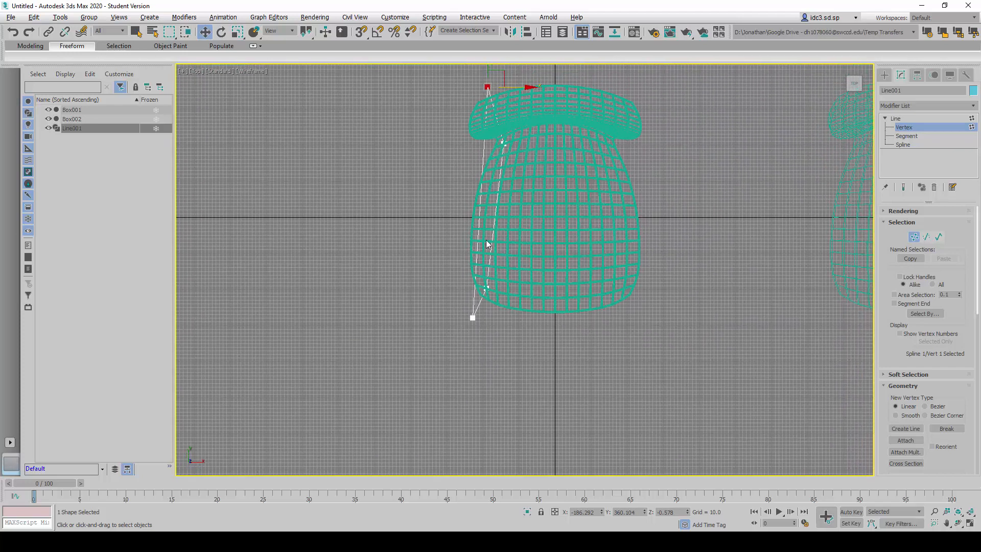
{"action": "scroll", "coordinate": [461, 206], "scroll_direction": "up", "scroll_amount": 8}
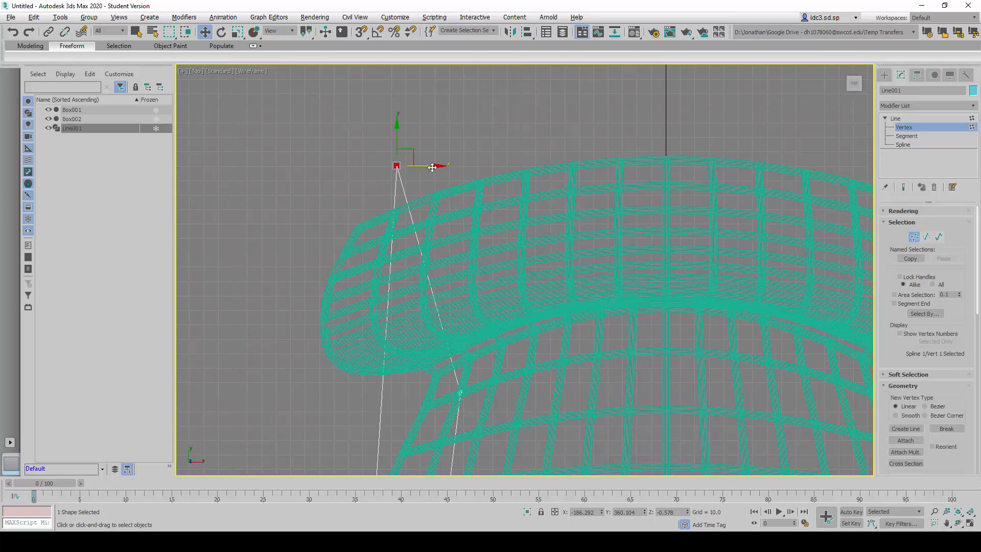
{"action": "left_click_drag", "start_coordinate": [428, 166], "coordinate": [391, 184]}
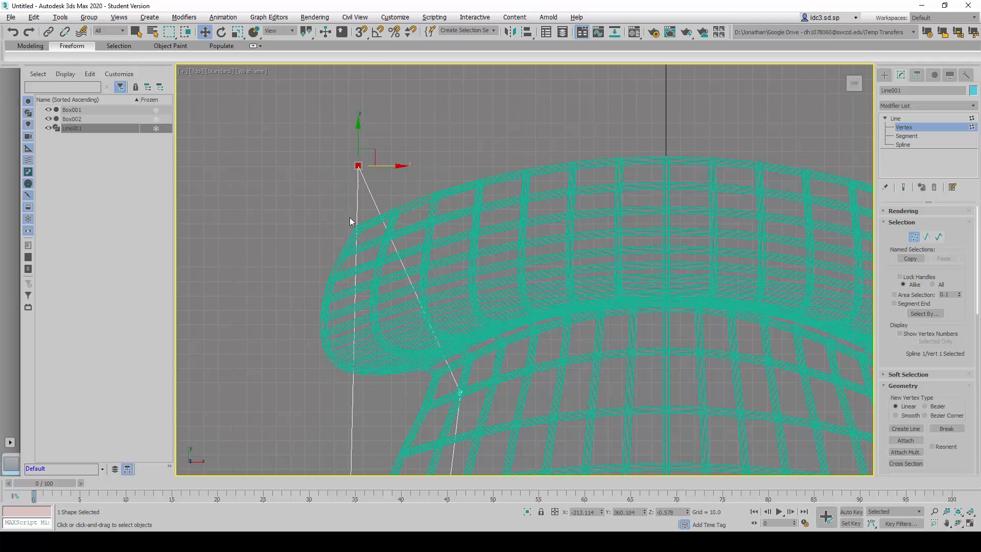
- Examine the rear lower vertex in the Top view and the whole leg outline against the lattice chair in 3D
{"action": "scroll", "coordinate": [358, 236], "scroll_direction": "up", "scroll_amount": 5}
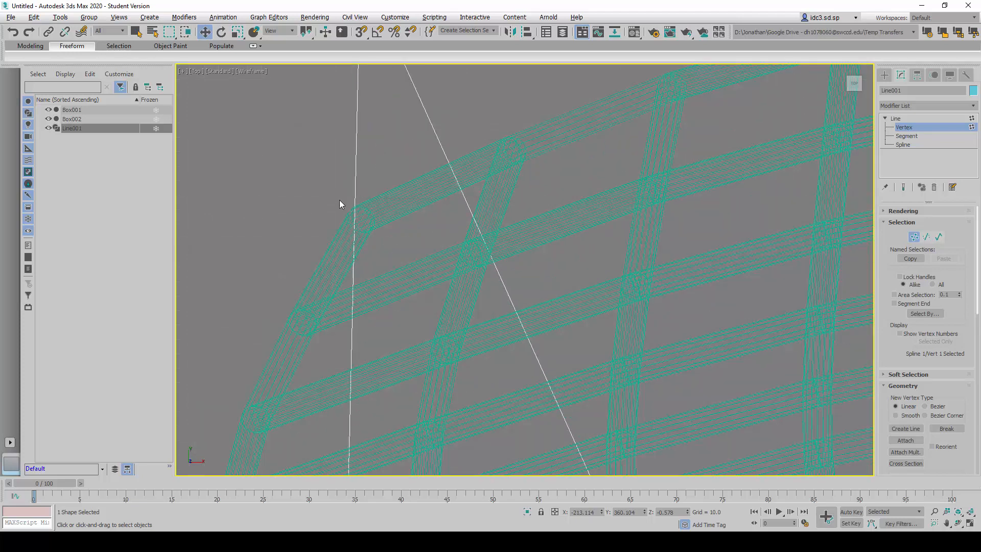
{"action": "scroll", "coordinate": [376, 251], "scroll_direction": "down", "scroll_amount": 4}
{"action": "key", "text": "alt+w"}
{"action": "right_click", "coordinate": [633, 231]}
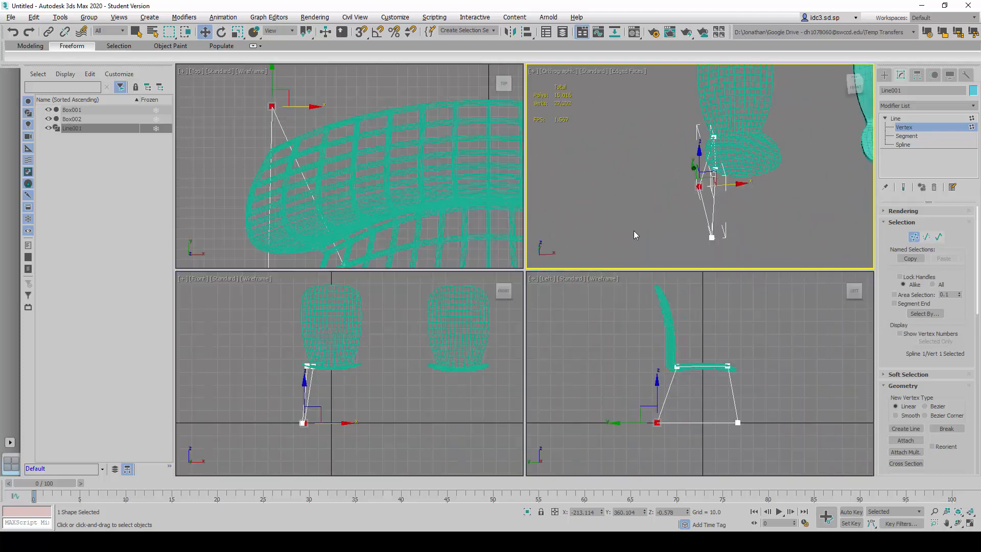
{"action": "key", "text": "alt+w"}
{"action": "middle_click_drag", "start_coordinate": [487, 357], "coordinate": [439, 369], "text": "alt"}
{"action": "scroll", "coordinate": [520, 323], "scroll_direction": "up", "scroll_amount": 5}
{"action": "scroll", "coordinate": [483, 353], "scroll_direction": "down", "scroll_amount": 4}
{"action": "scroll", "coordinate": [416, 355], "scroll_direction": "up", "scroll_amount": 4}
{"action": "scroll", "coordinate": [426, 362], "scroll_direction": "down", "scroll_amount": 3}
{"action": "scroll", "coordinate": [437, 368], "scroll_direction": "up", "scroll_amount": 1}
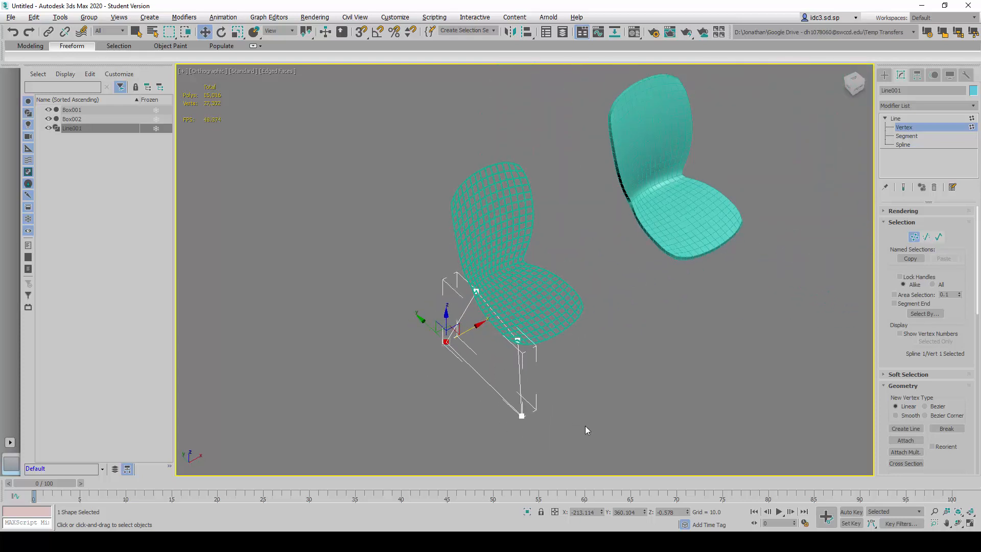
- Deselect the vertex in the Left view and leave the line's vertex level
{"action": "key", "text": "alt+w"}
{"action": "left_click", "coordinate": [614, 366]}
{"action": "key", "text": "alt+w"}
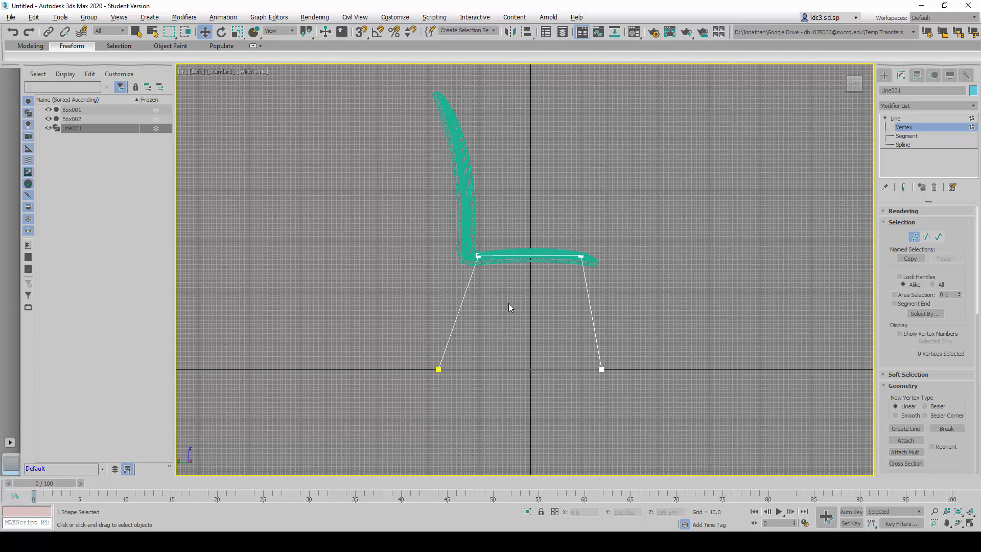
{"action": "scroll", "coordinate": [509, 302], "scroll_direction": "up", "scroll_amount": 2}
{"action": "scroll", "coordinate": [529, 323], "scroll_direction": "down", "scroll_amount": 2}
{"action": "middle_click_drag", "start_coordinate": [526, 324], "coordinate": [521, 320]}
{"action": "scroll", "coordinate": [521, 321], "scroll_direction": "up", "scroll_amount": 2}
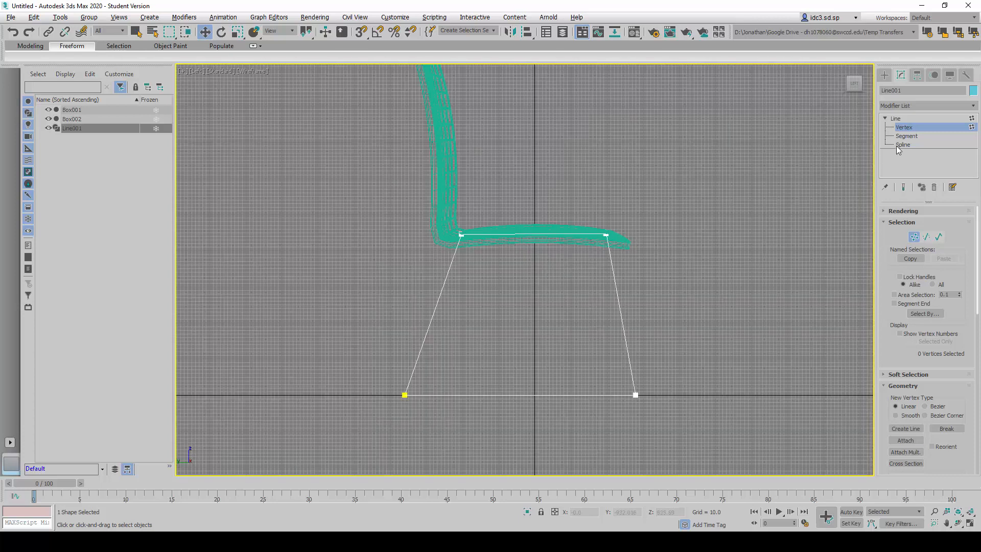
{"action": "left_click", "coordinate": [896, 126]}
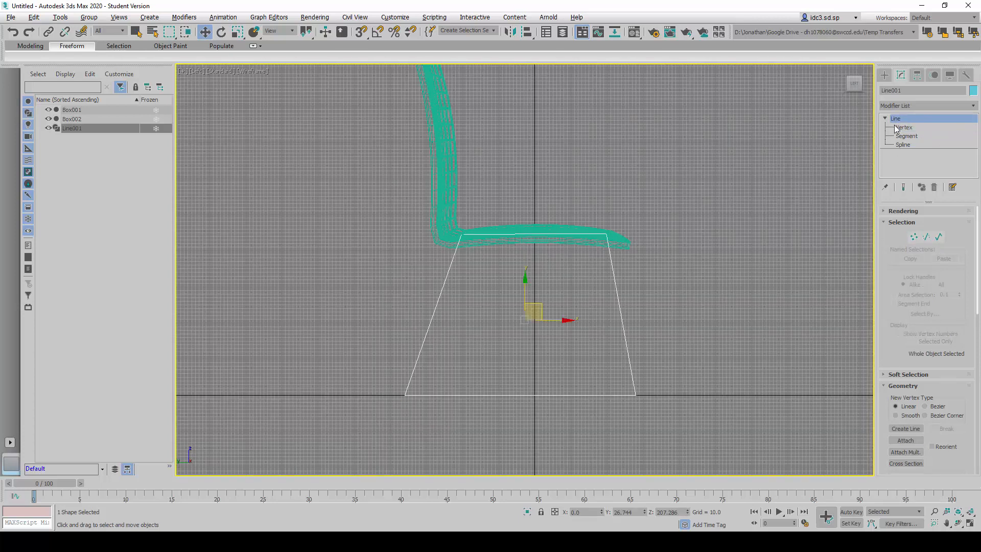
{"action": "left_click", "coordinate": [886, 118]}
- Add an Edit Spline modifier to the leg outline
{"action": "left_click", "coordinate": [932, 103]}
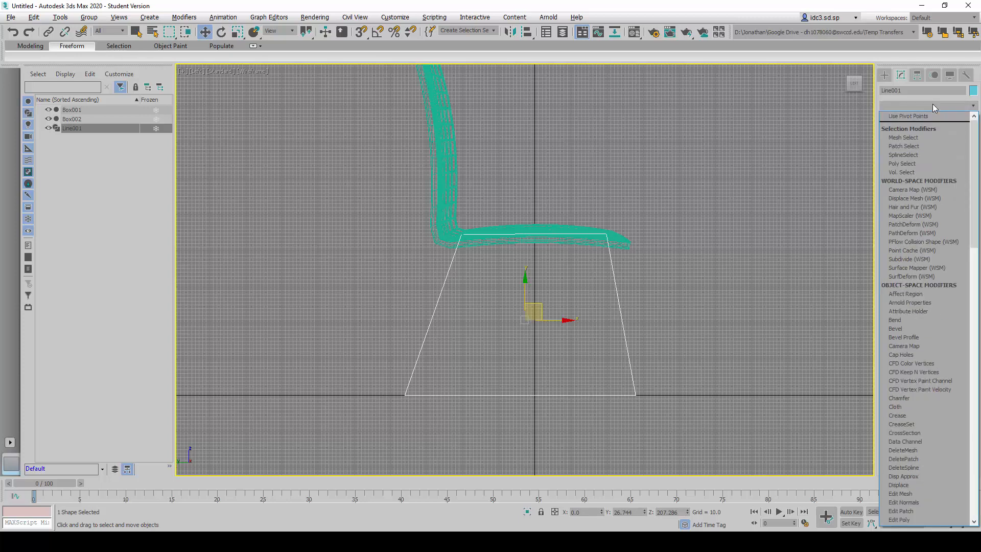
{"action": "key", "text": "e"}
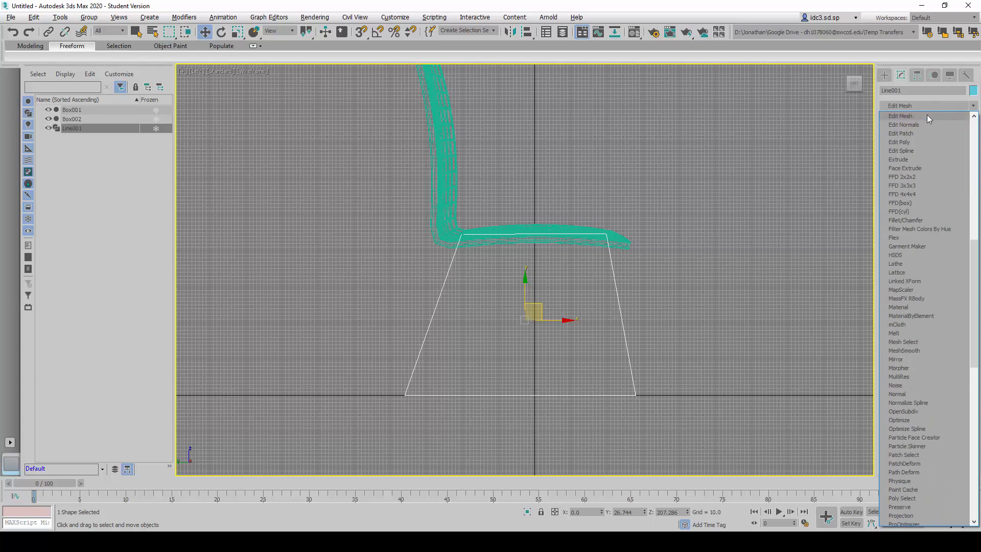
{"action": "left_click", "coordinate": [905, 151]}
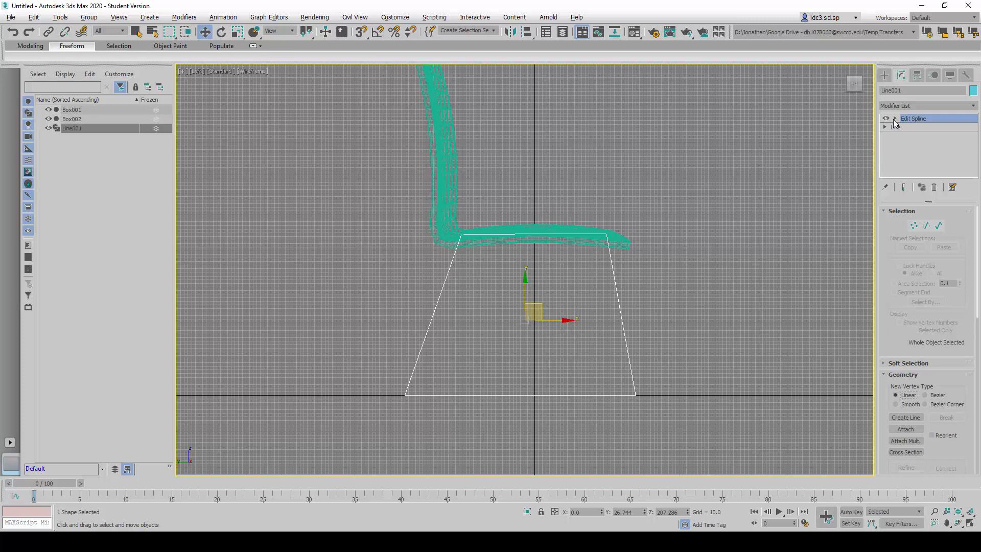
- Enter the Edit Spline modifier's vertex level, select the rear lower vertex and deselect it again
{"action": "left_click", "coordinate": [895, 119]}
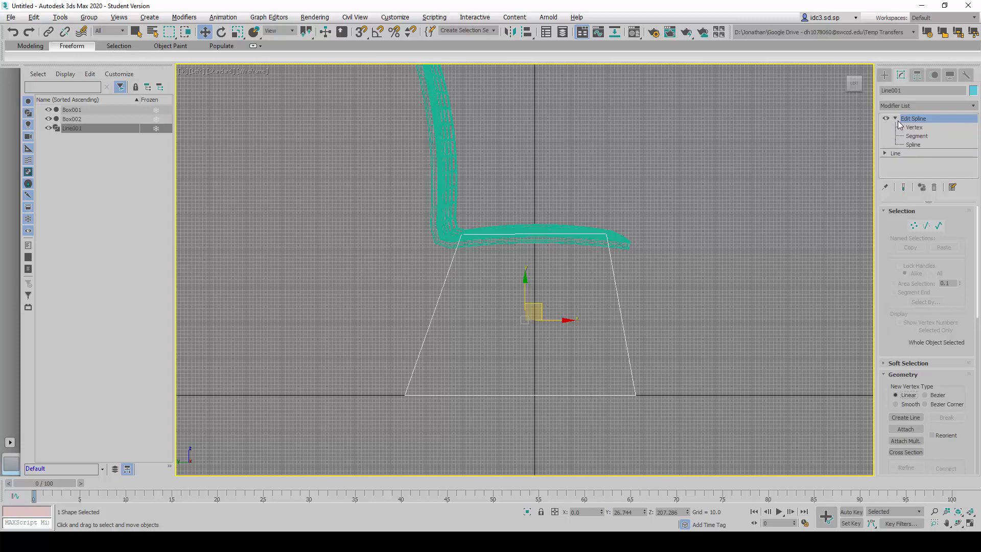
{"action": "left_click", "coordinate": [914, 127]}
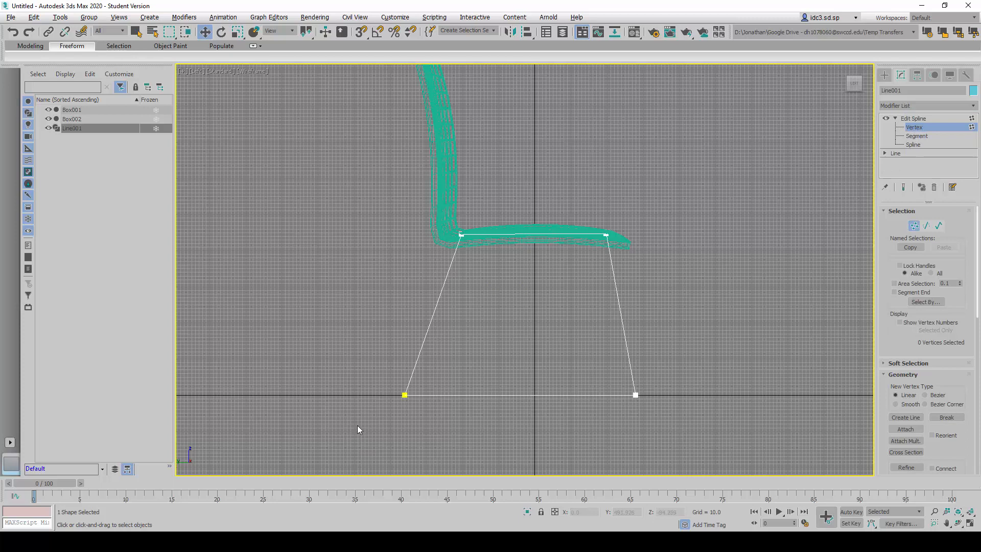
{"action": "left_click_drag", "start_coordinate": [411, 425], "coordinate": [387, 387]}
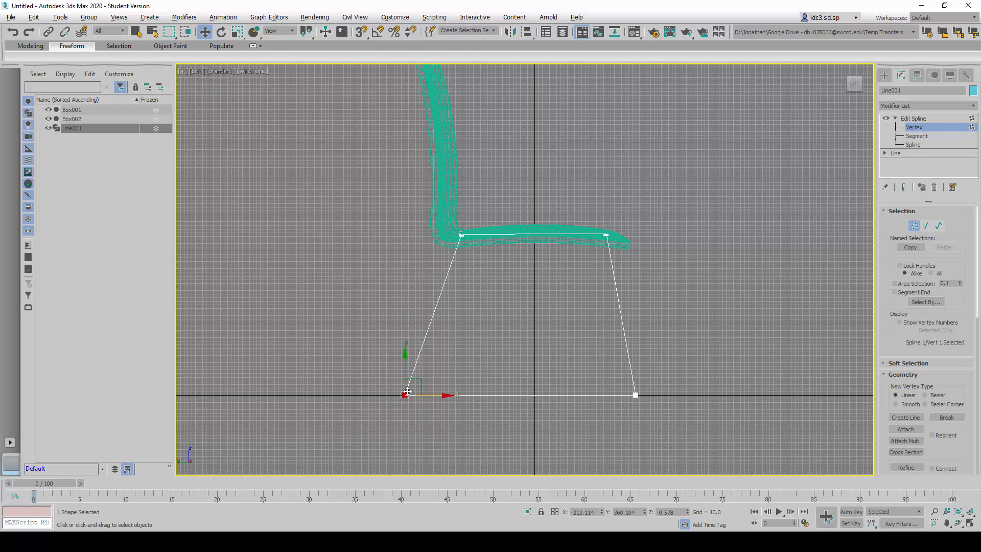
{"action": "left_click", "coordinate": [381, 381]}
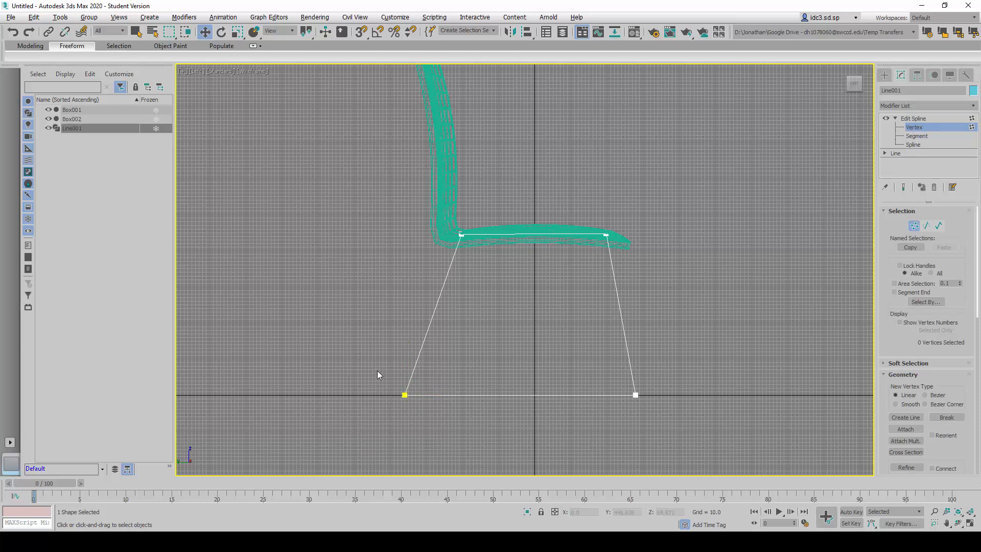
- Select both lower vertices of the leg outline and bring the Fillet settings of the spline geometry options into reach
{"action": "left_click_drag", "start_coordinate": [436, 430], "coordinate": [438, 432]}
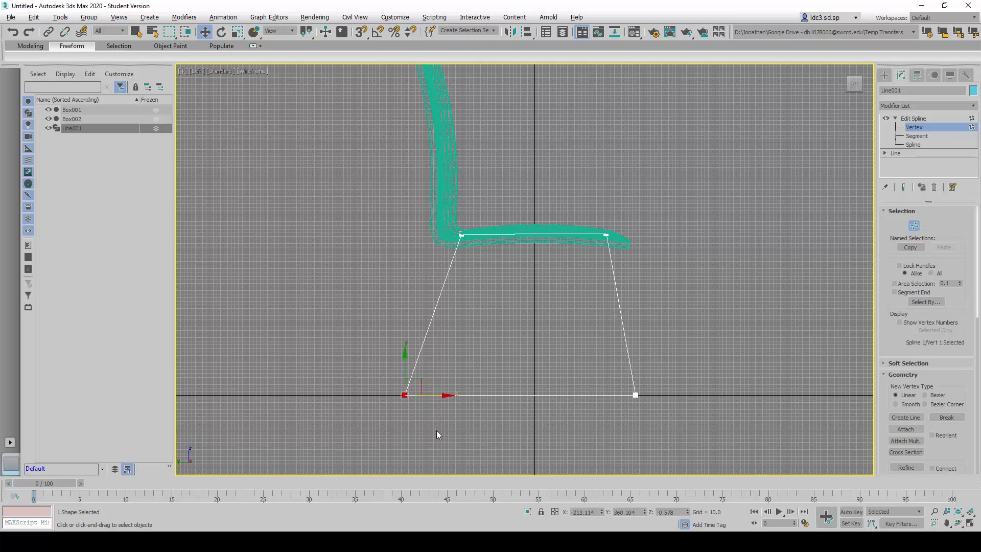
{"action": "left_click_drag", "start_coordinate": [576, 377], "coordinate": [651, 432], "text": "ctrl"}
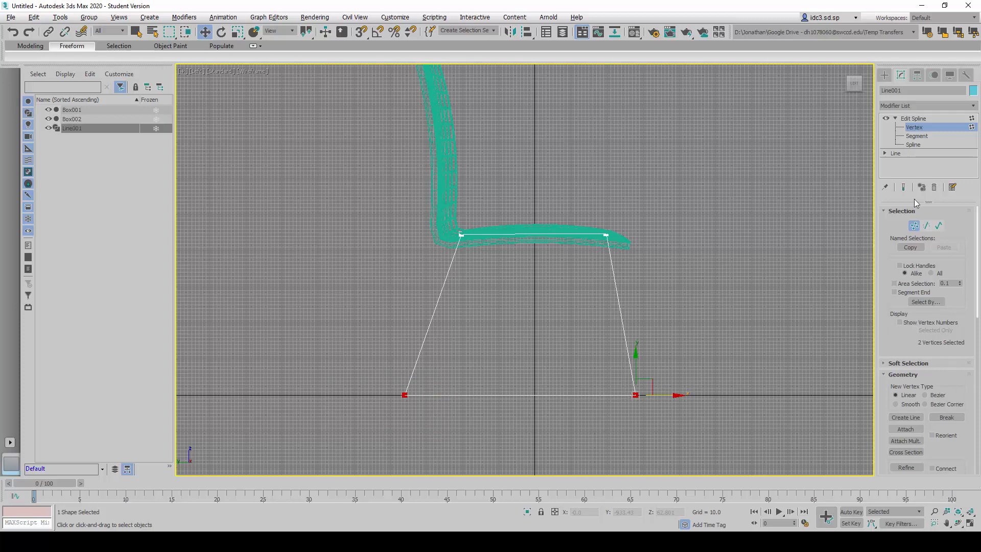
{"action": "left_click", "coordinate": [900, 213]}
{"action": "left_click", "coordinate": [902, 233]}
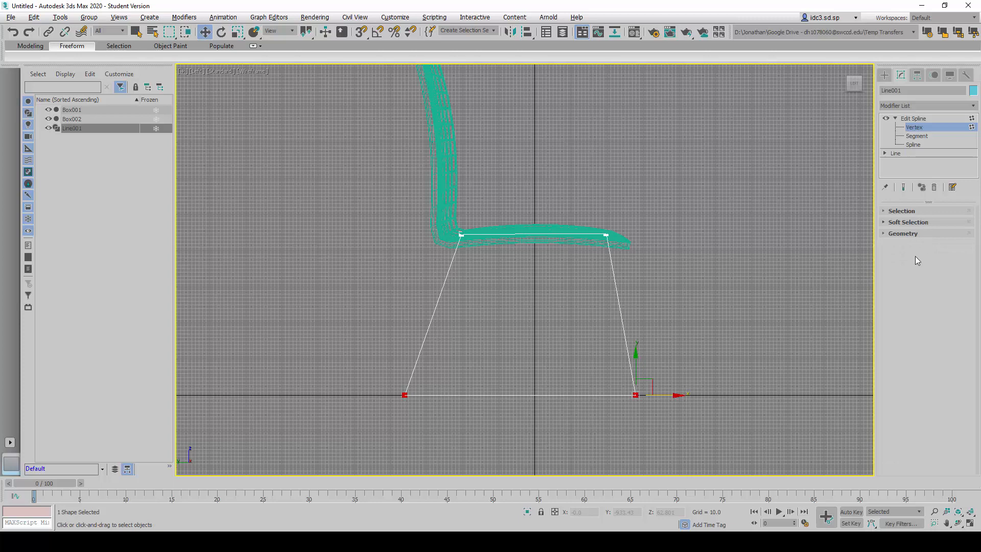
{"action": "left_click", "coordinate": [902, 234]}
{"action": "scroll", "coordinate": [895, 307], "scroll_direction": "down", "scroll_amount": 2}
{"action": "scroll", "coordinate": [895, 306], "scroll_direction": "up", "scroll_amount": 2}
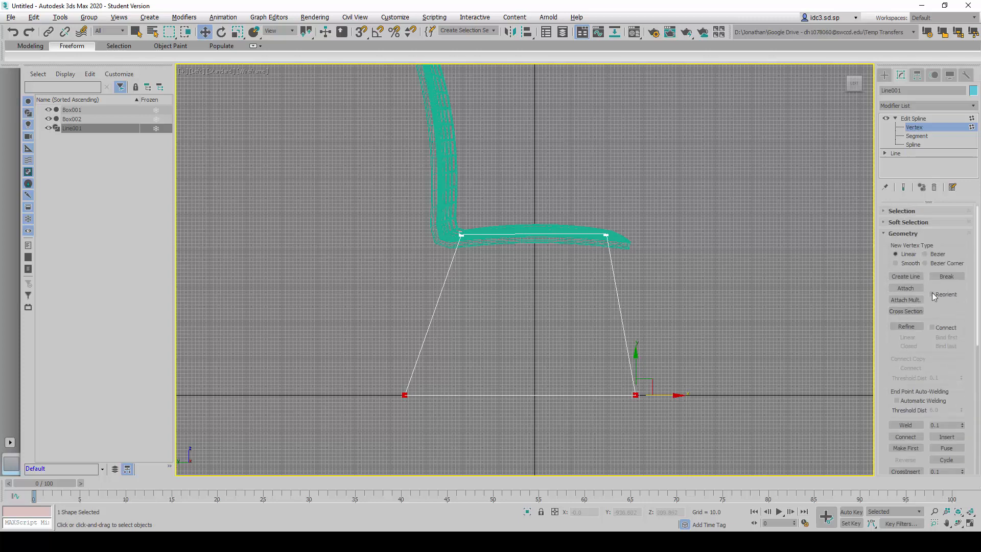
{"action": "scroll", "coordinate": [903, 333], "scroll_direction": "down", "scroll_amount": 2}
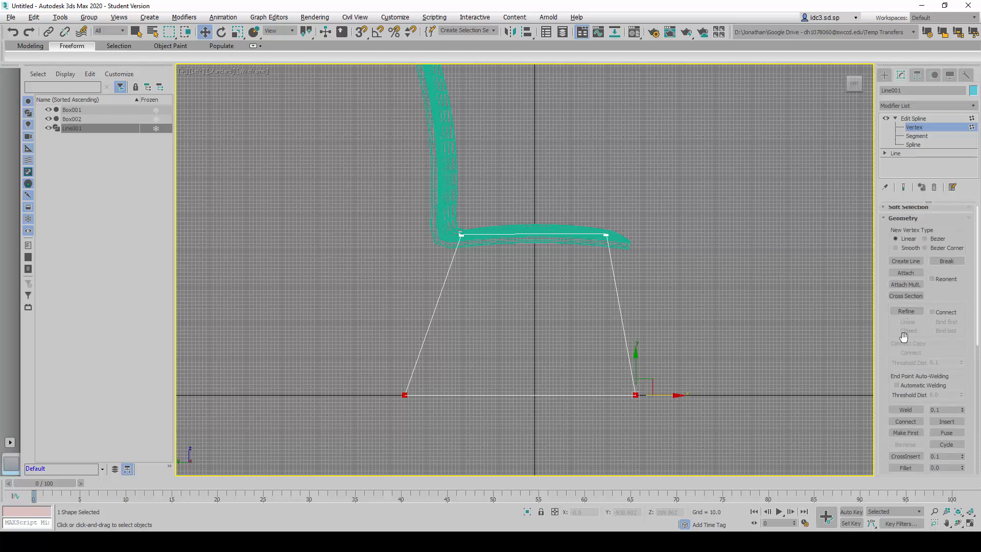
{"action": "scroll", "coordinate": [903, 334], "scroll_direction": "down", "scroll_amount": 2}
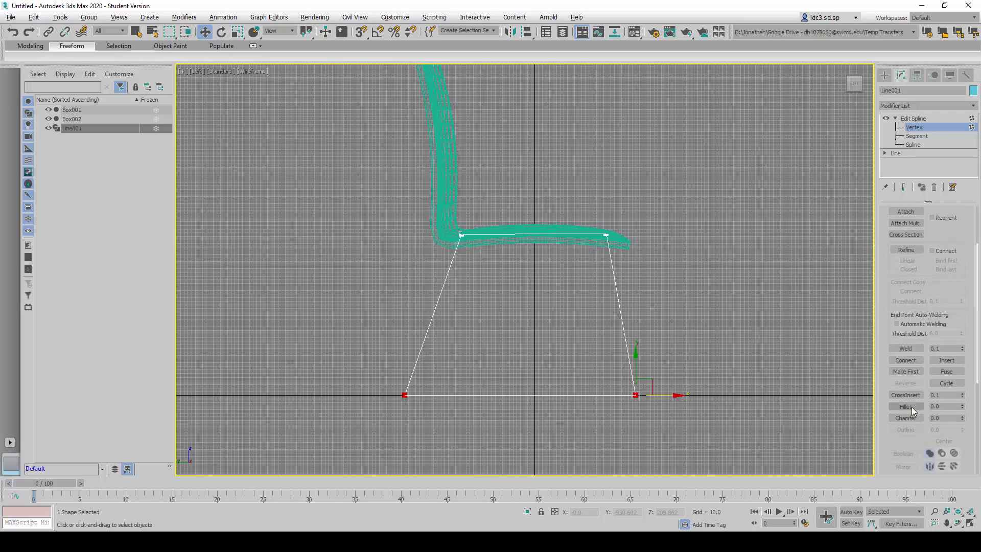
- Try an interactive Fillet on the two lower vertices and undo it
{"action": "left_click", "coordinate": [906, 407]}
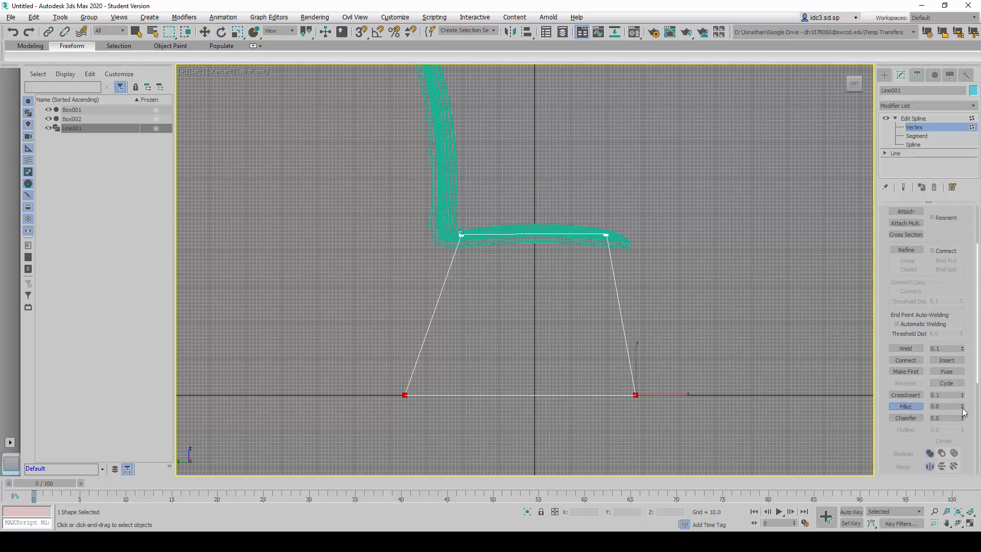
{"action": "left_click_drag", "start_coordinate": [963, 410], "coordinate": [969, 376]}
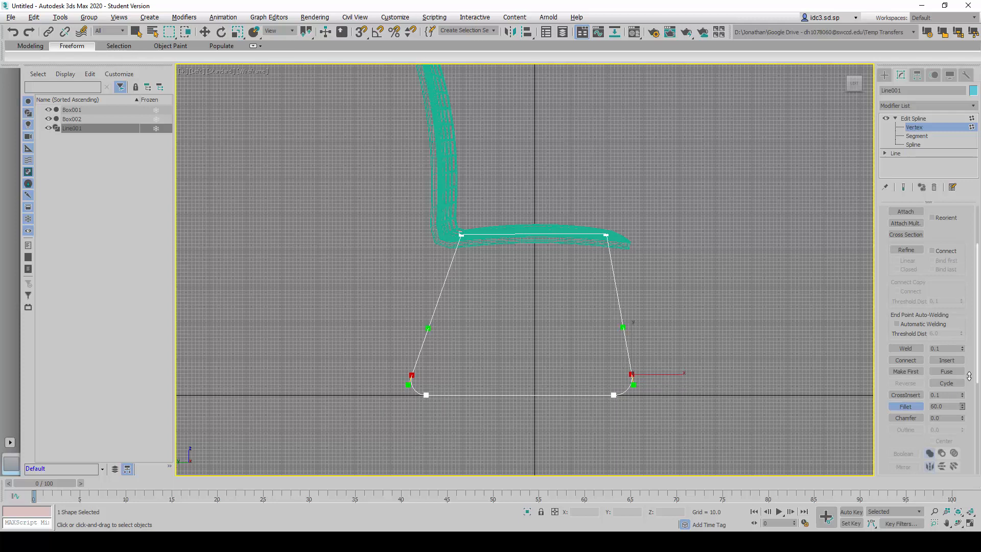
{"action": "left_click_drag", "start_coordinate": [969, 376], "coordinate": [915, 407]}
{"action": "key", "text": "ctrl+z"}
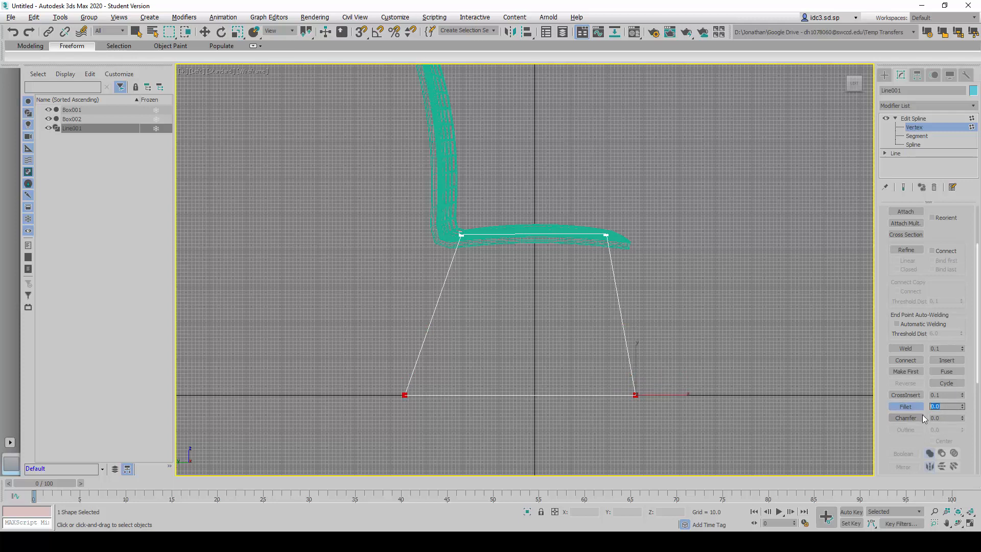
- Fillet the two lower corners of the leg outline by 50 and deselect the vertices
{"action": "type", "text": "50"}
{"action": "key", "text": "Return"}
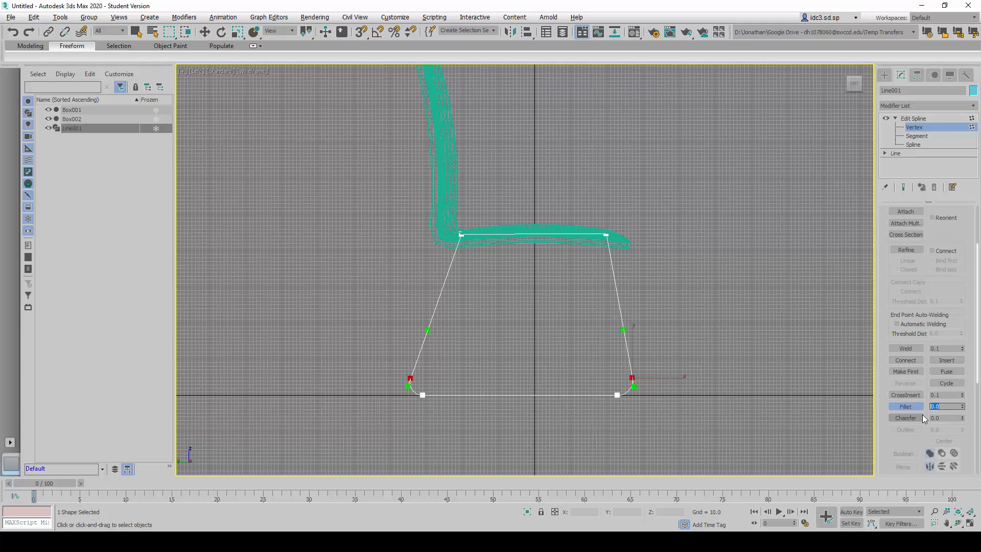
{"action": "left_click", "coordinate": [723, 353]}
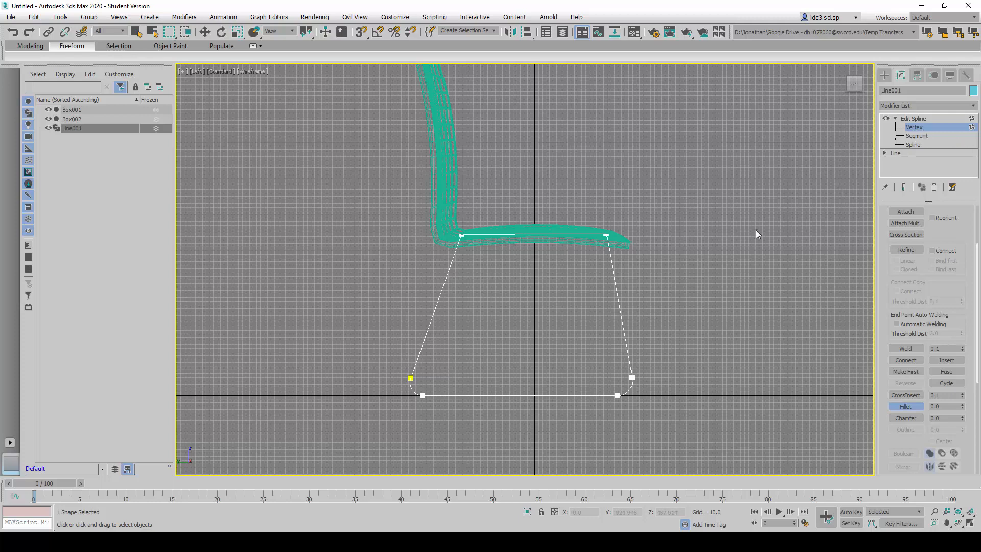
- Try a Fillet on the two upper vertices at the seat, undo it, and inspect the outline along the seat's curve
{"action": "left_click_drag", "start_coordinate": [409, 221], "coordinate": [628, 259]}
{"action": "left_click_drag", "start_coordinate": [961, 407], "coordinate": [963, 392]}
{"action": "key", "text": "ctrl+z"}
{"action": "left_click", "coordinate": [488, 282]}
{"action": "scroll", "coordinate": [543, 246], "scroll_direction": "up", "scroll_amount": 3}
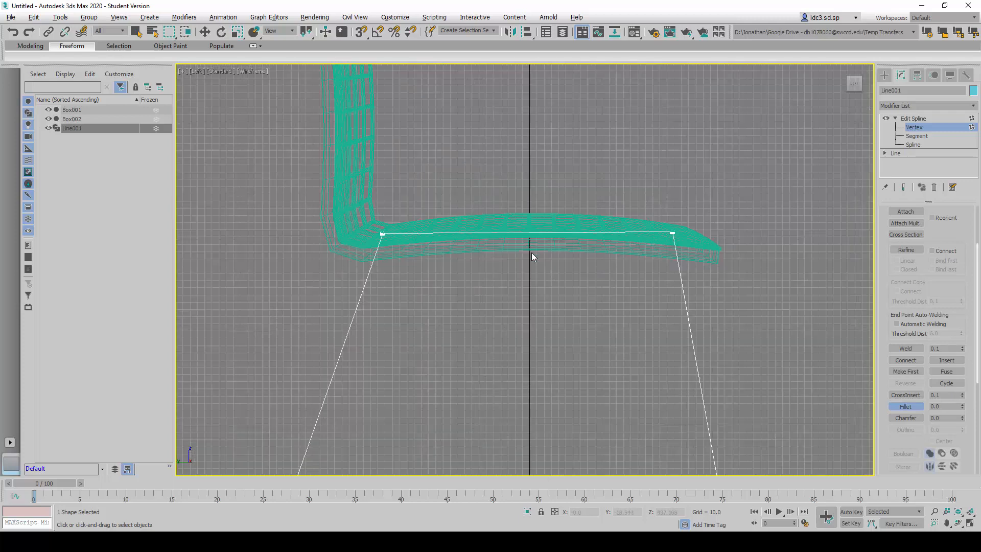
{"action": "scroll", "coordinate": [531, 252], "scroll_direction": "down", "scroll_amount": 2}
{"action": "scroll", "coordinate": [437, 250], "scroll_direction": "up", "scroll_amount": 2}
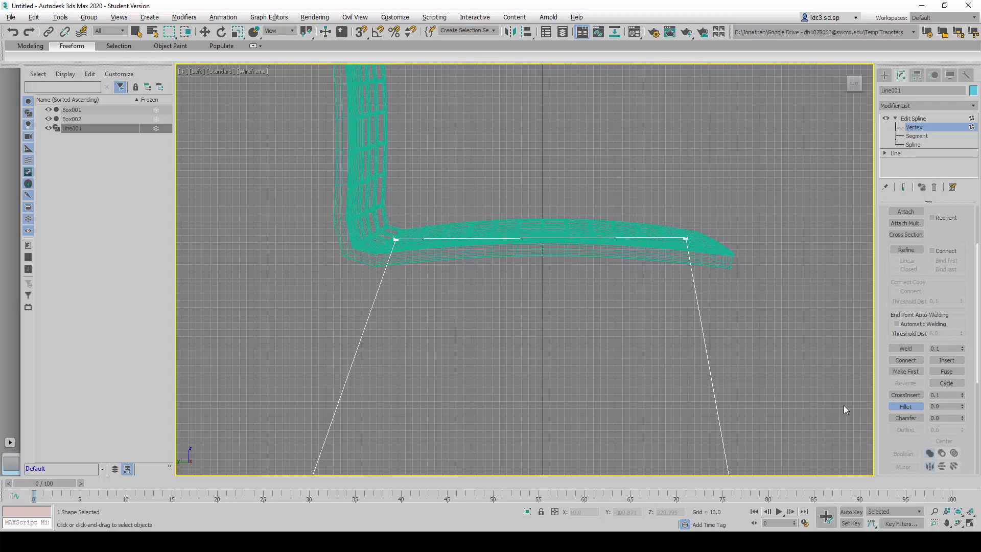
- Exit the vertex level of the leg outline and add a second Edit Spline modifier
{"action": "key", "text": "w"}
{"action": "left_click", "coordinate": [913, 127]}
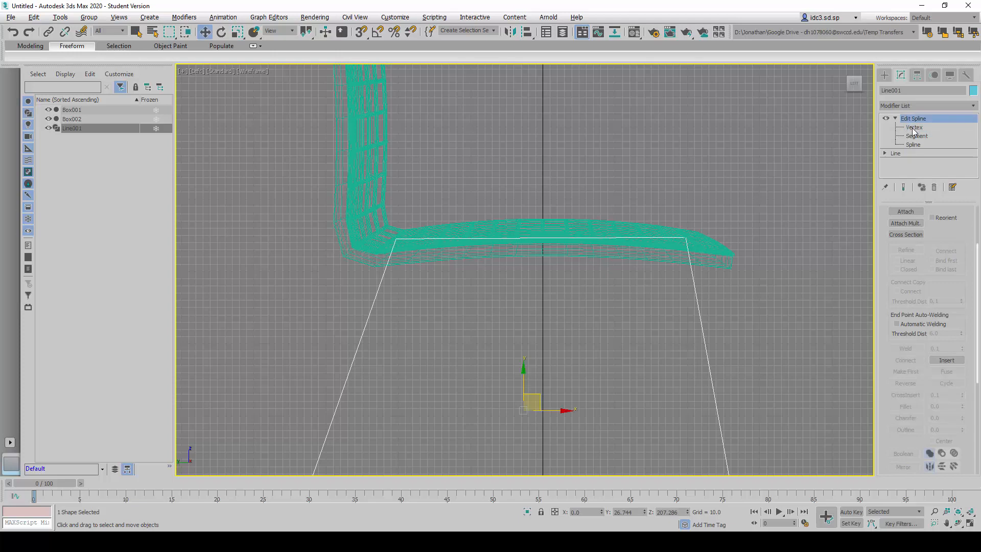
{"action": "scroll", "coordinate": [560, 324], "scroll_direction": "down", "scroll_amount": 5}
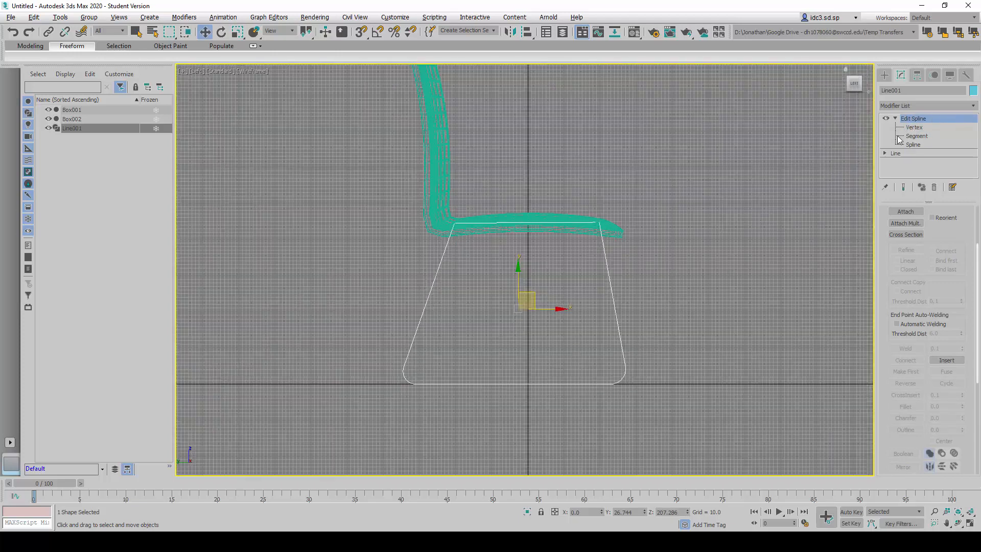
{"action": "left_click", "coordinate": [895, 118]}
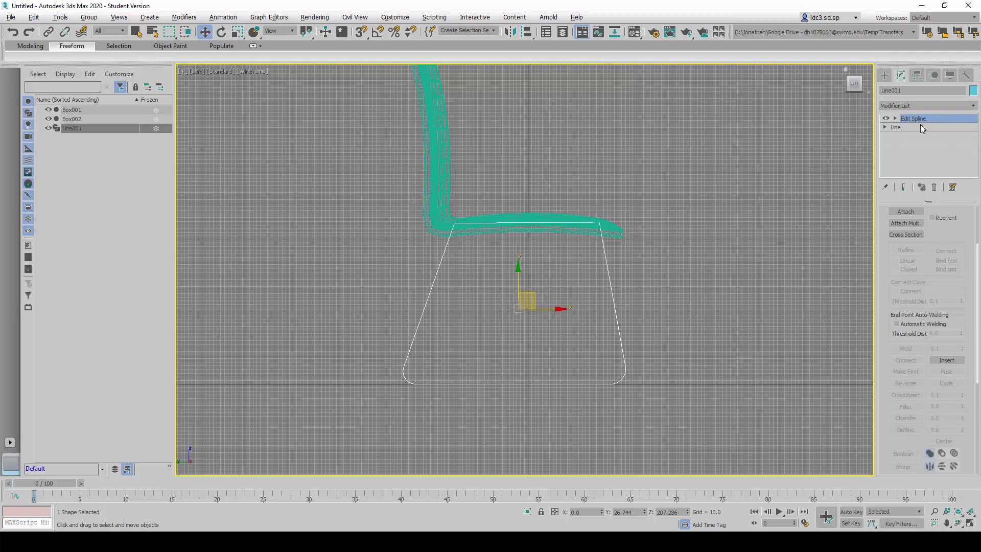
{"action": "left_click", "coordinate": [942, 106]}
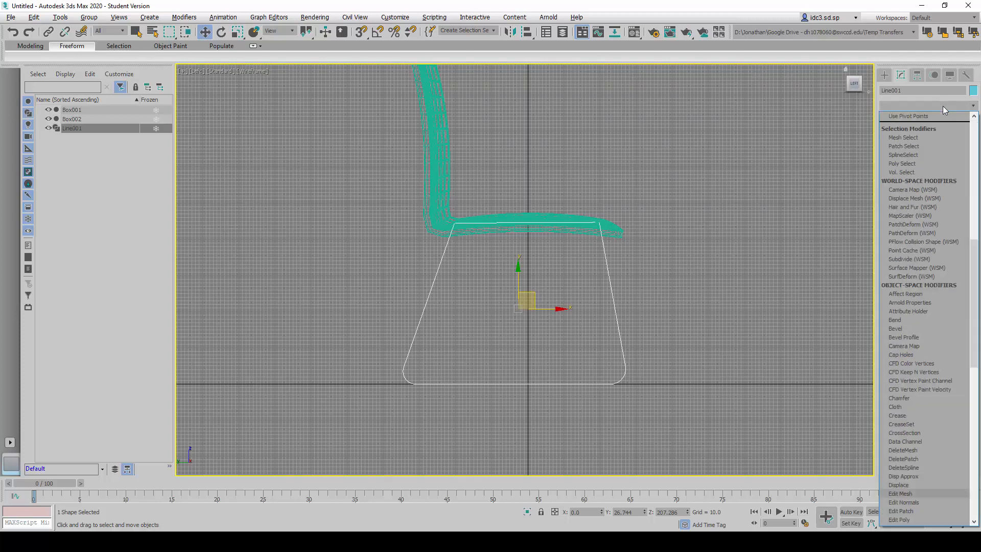
{"action": "key", "text": "e"}
{"action": "left_click", "coordinate": [912, 152]}
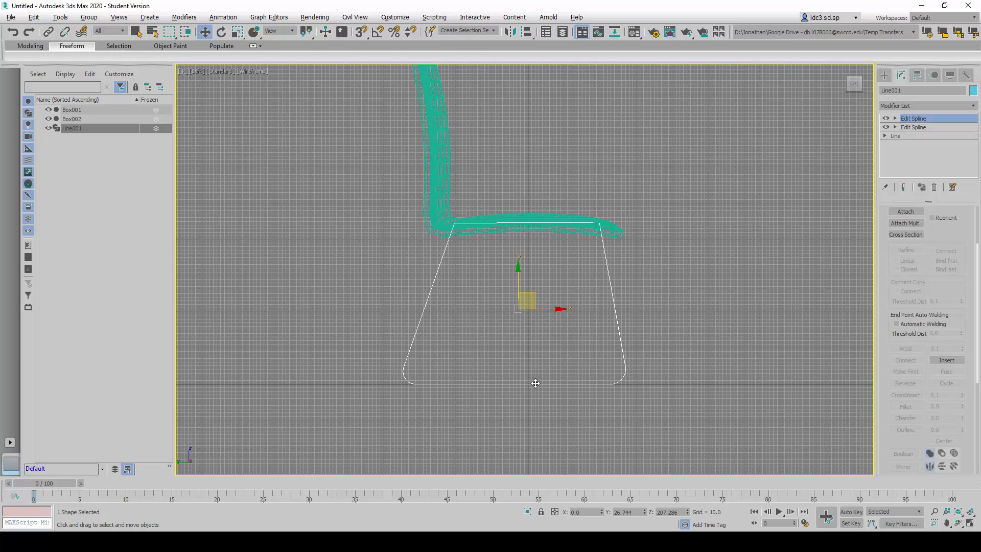
- Use Refine at the new modifier's vertex level to insert a vertex midway along the outline's upper segment
{"action": "left_click", "coordinate": [895, 118]}
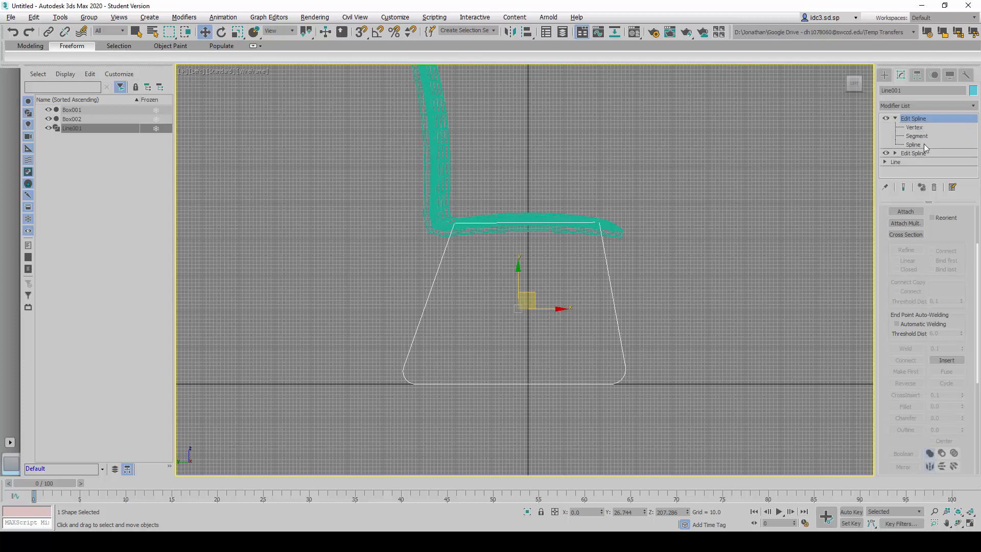
{"action": "left_click", "coordinate": [915, 128]}
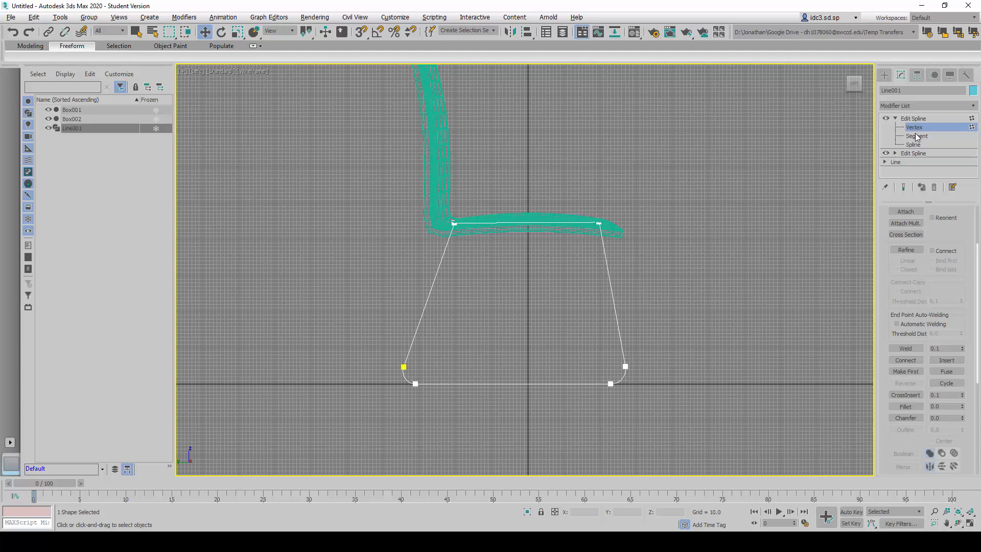
{"action": "left_click_drag", "start_coordinate": [894, 278], "coordinate": [905, 324]}
{"action": "left_click", "coordinate": [909, 312]}
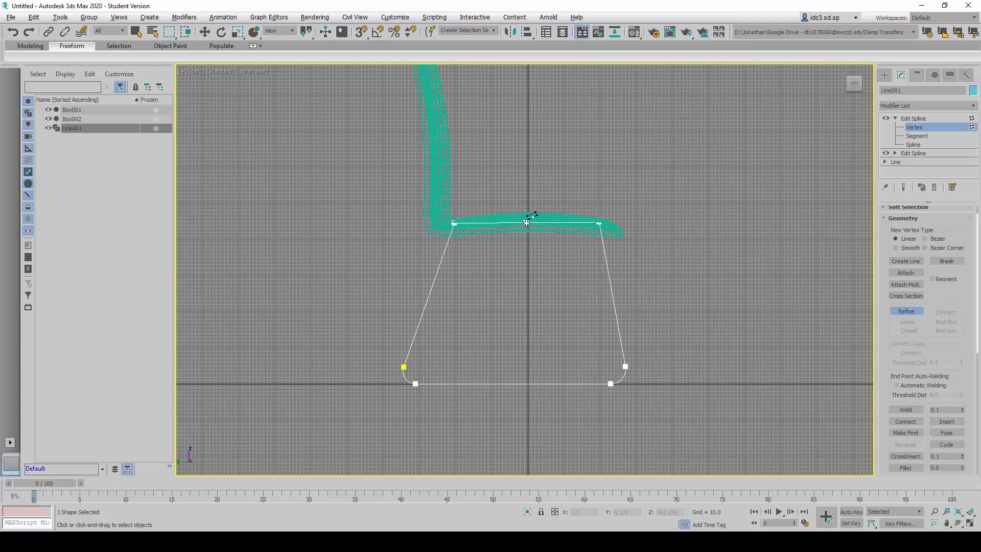
{"action": "scroll", "coordinate": [535, 232], "scroll_direction": "up", "scroll_amount": 3}
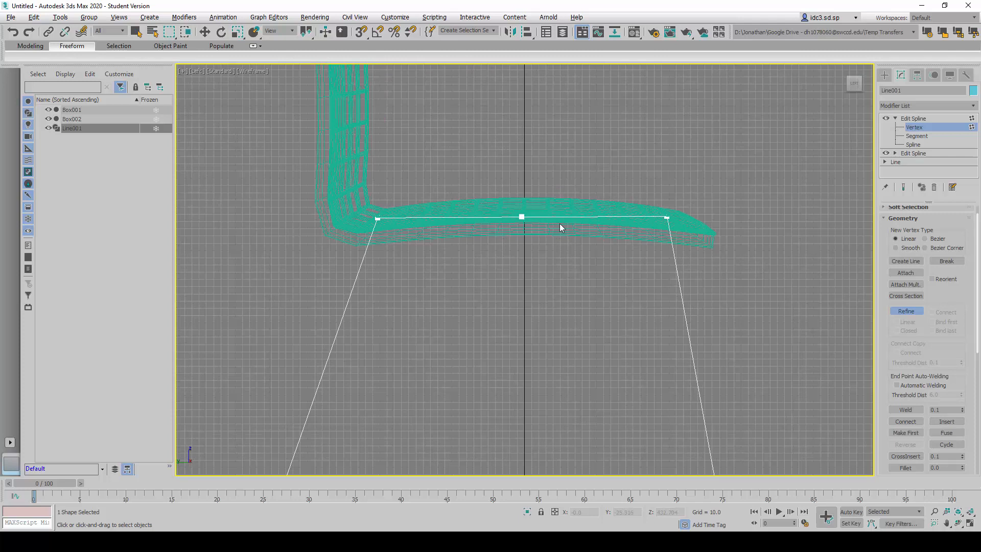
{"action": "left_click", "coordinate": [521, 217]}
- Raise the new middle vertex to about Z 461 in the Left view so the upper segment follows the seat's curve
{"action": "left_click", "coordinate": [205, 31]}
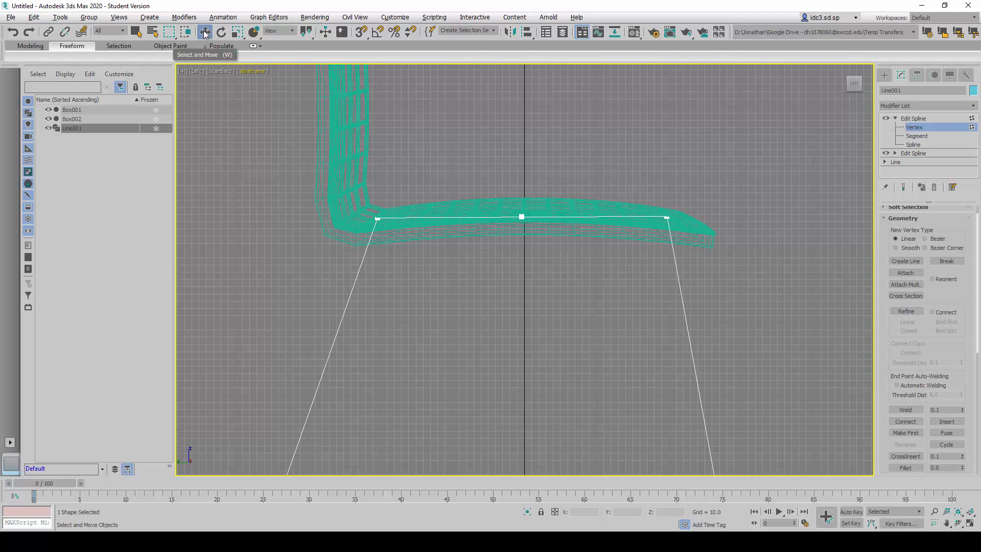
{"action": "left_click", "coordinate": [522, 218]}
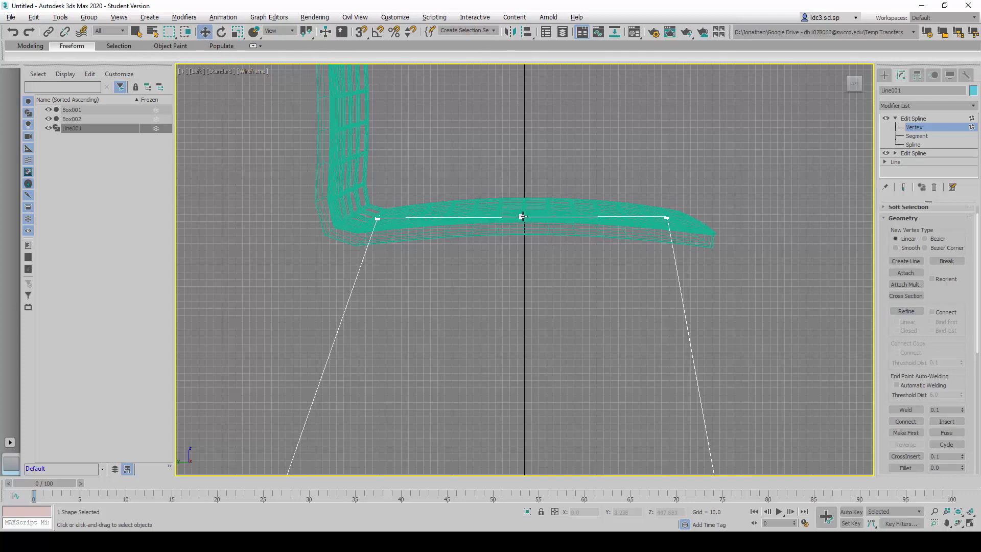
{"action": "left_click_drag", "start_coordinate": [522, 189], "coordinate": [523, 176]}
- Lower the middle vertex to about Z 455 in the 3D view to bring it onto the seat's lattice
{"action": "key", "text": "alt+w"}
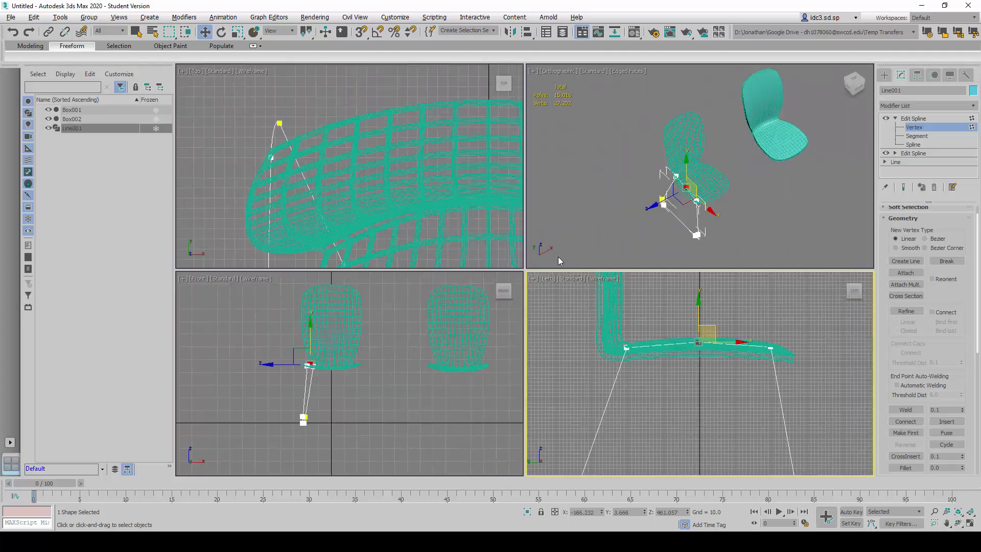
{"action": "middle_click", "coordinate": [619, 238]}
{"action": "key", "text": "alt+w"}
{"action": "middle_click_drag", "start_coordinate": [458, 361], "coordinate": [510, 300], "text": "alt"}
{"action": "scroll", "coordinate": [510, 301], "scroll_direction": "up", "scroll_amount": 5}
{"action": "middle_click_drag", "start_coordinate": [468, 407], "coordinate": [478, 373], "text": "alt"}
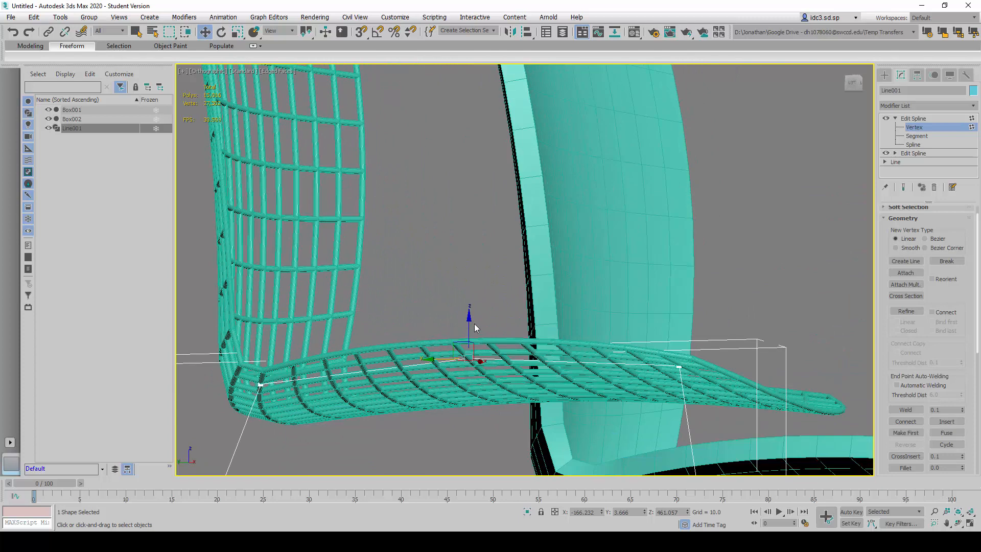
{"action": "mouse_move", "coordinate": [469, 321]}
{"action": "left_mouse_down"}
{"action": "mouse_move", "coordinate": [453, 311]}
{"action": "mouse_move", "coordinate": [452, 323]}
{"action": "left_mouse_up"}
{"action": "scroll", "coordinate": [462, 320], "scroll_direction": "up", "scroll_amount": 6}
- Nudge the middle vertex to about Y 0.8 and Z 455.2 in the 3D view so it meets the lattice crossing
{"action": "key", "text": "alt+w"}
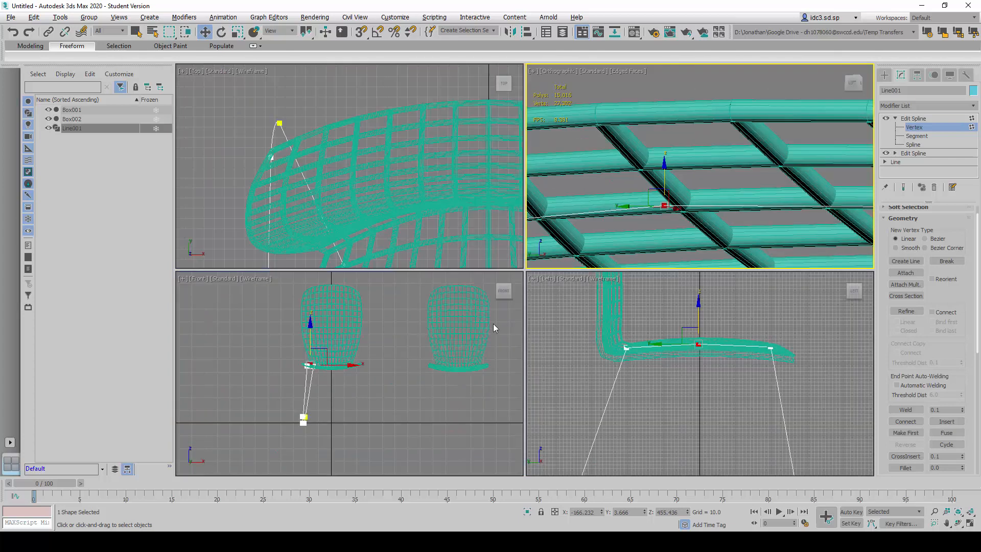
{"action": "right_click", "coordinate": [655, 222]}
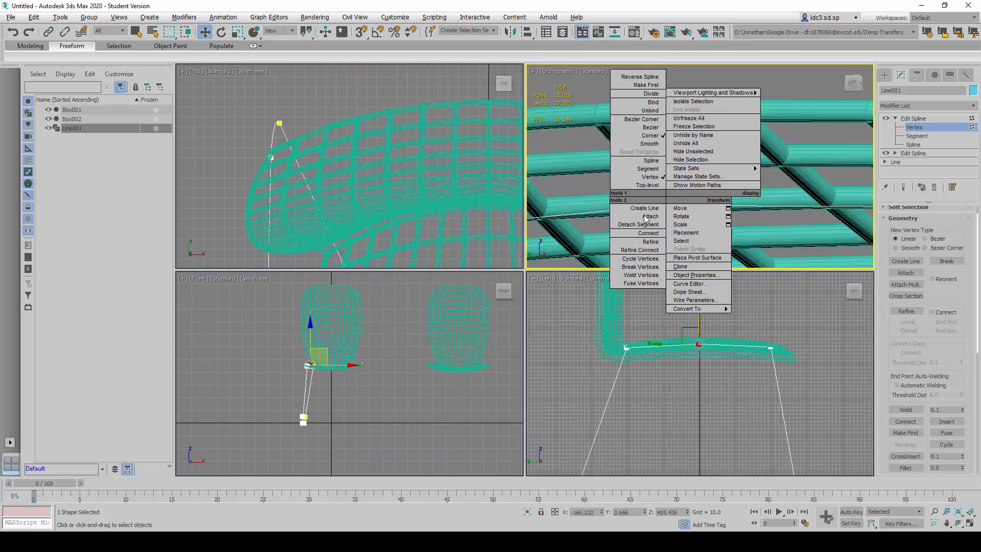
{"action": "left_click", "coordinate": [640, 5]}
{"action": "key", "text": "alt+w"}
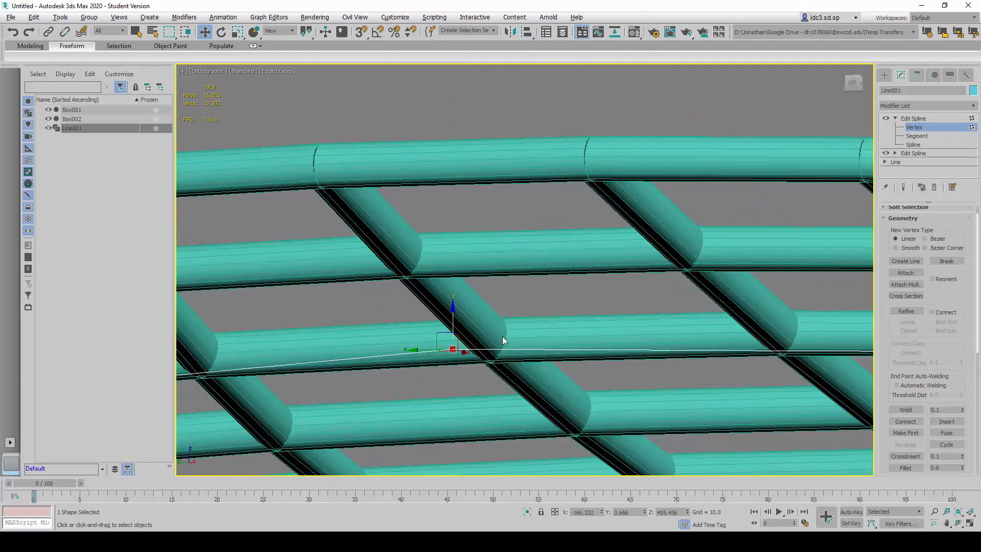
{"action": "middle_click_drag", "start_coordinate": [401, 380], "coordinate": [405, 351]}
{"action": "scroll", "coordinate": [406, 350], "scroll_direction": "up", "scroll_amount": 2}
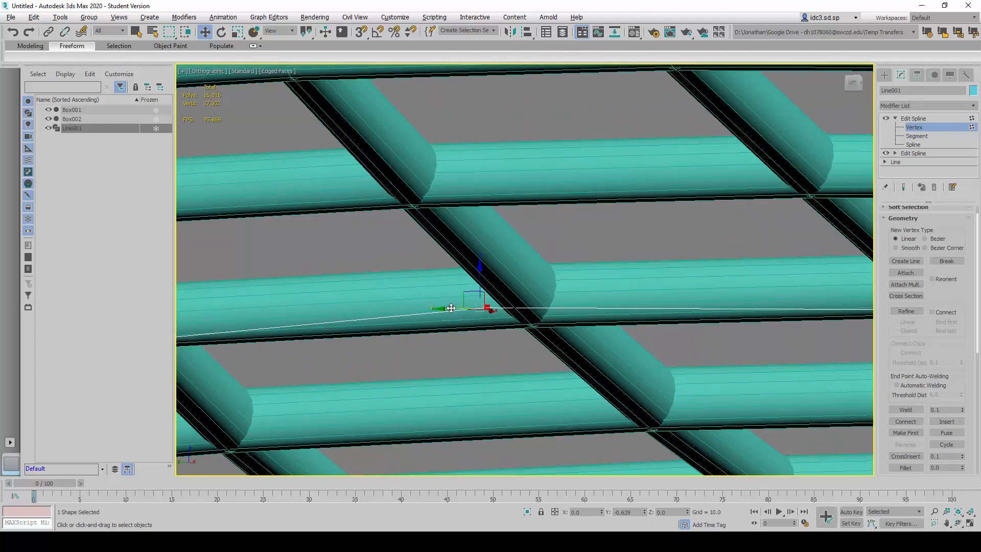
{"action": "left_click_drag", "start_coordinate": [473, 309], "coordinate": [475, 311]}
{"action": "left_click_drag", "start_coordinate": [515, 269], "coordinate": [515, 271]}
{"action": "scroll", "coordinate": [531, 319], "scroll_direction": "down", "scroll_amount": 6}
- Select the rear and front upper vertices in the Left view and fillet both corners of the leg outline under the seat
{"action": "key", "text": "alt+w"}
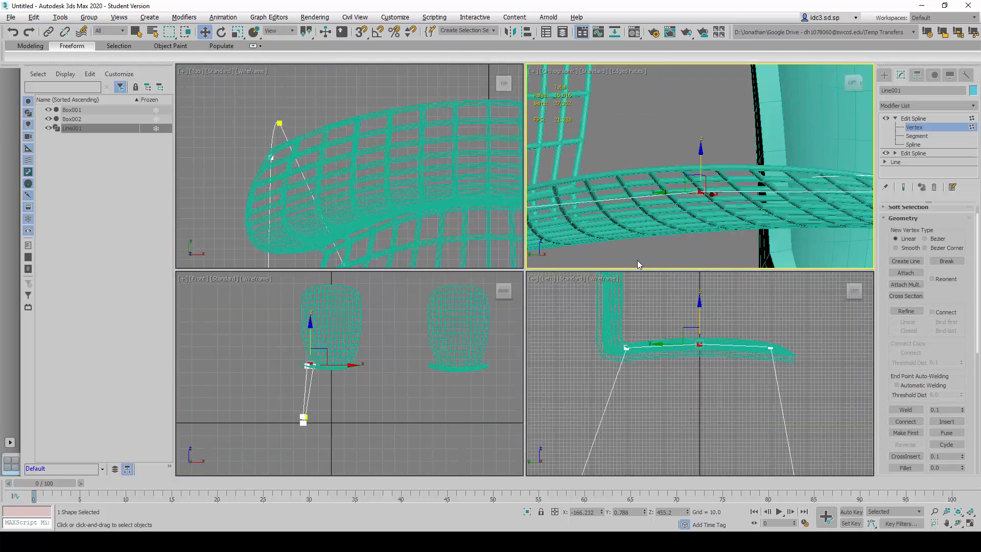
{"action": "right_click", "coordinate": [701, 399]}
{"action": "key", "text": "alt+w"}
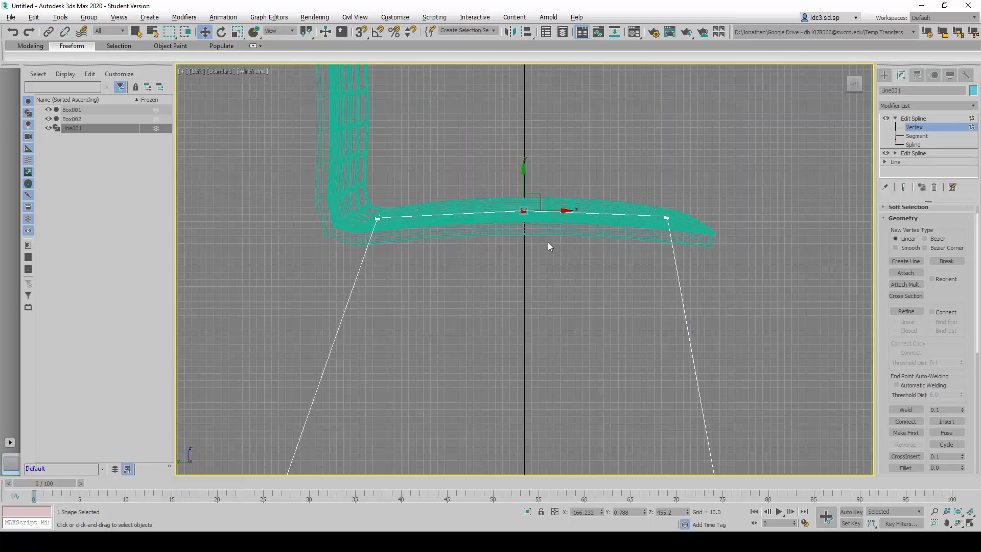
{"action": "left_click", "coordinate": [312, 180]}
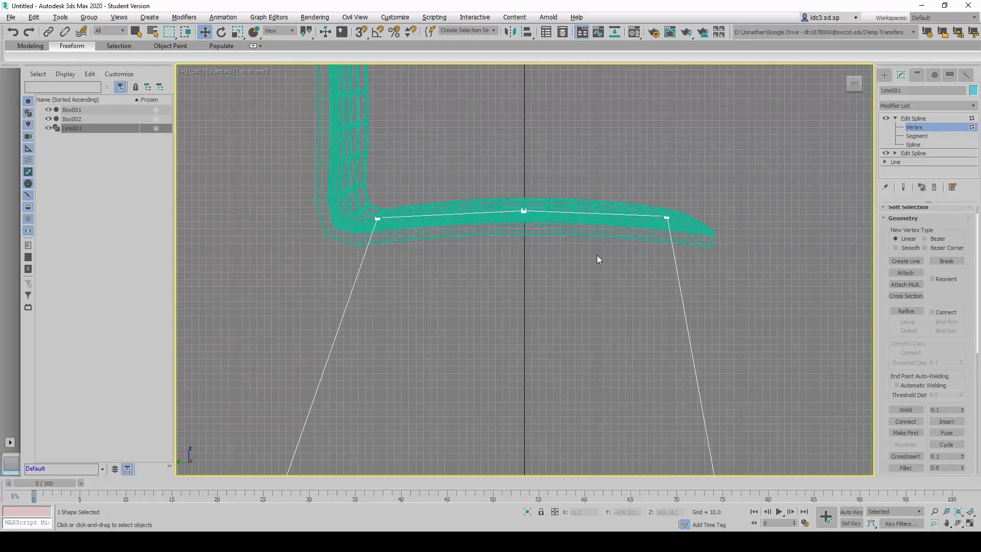
{"action": "left_click_drag", "start_coordinate": [704, 269], "coordinate": [701, 267]}
{"action": "left_click", "coordinate": [377, 219], "text": "ctrl"}
{"action": "scroll", "coordinate": [956, 348], "scroll_direction": "down", "scroll_amount": 2}
{"action": "scroll", "coordinate": [956, 348], "scroll_direction": "down", "scroll_amount": 1}
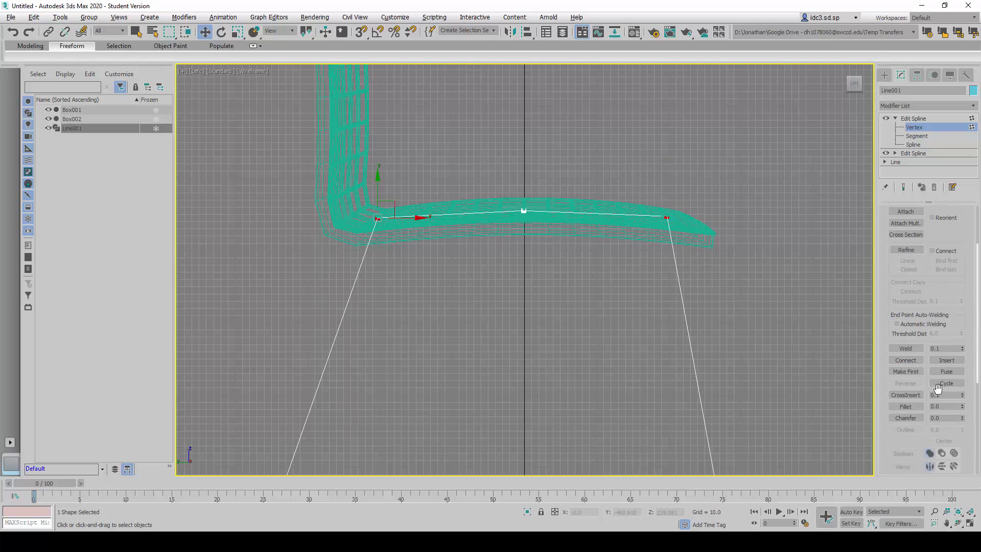
{"action": "left_click", "coordinate": [962, 405]}
{"action": "left_click_drag", "start_coordinate": [962, 407], "coordinate": [962, 383]}
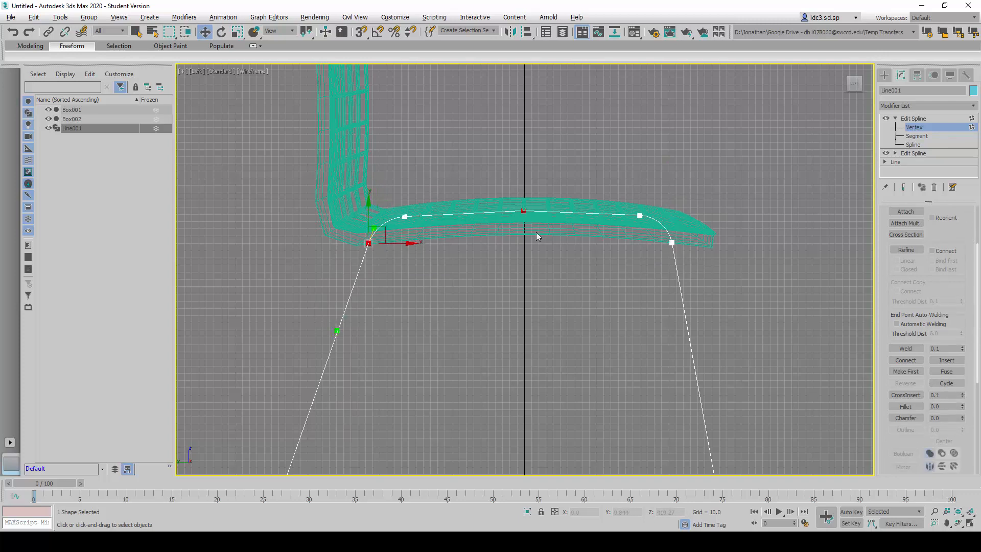
- Undo the last fillet of the leg outline's two upper corners
{"action": "left_click", "coordinate": [526, 211]}
{"action": "key", "text": "ctrl+z"}
{"action": "key", "text": "ctrl+z"}
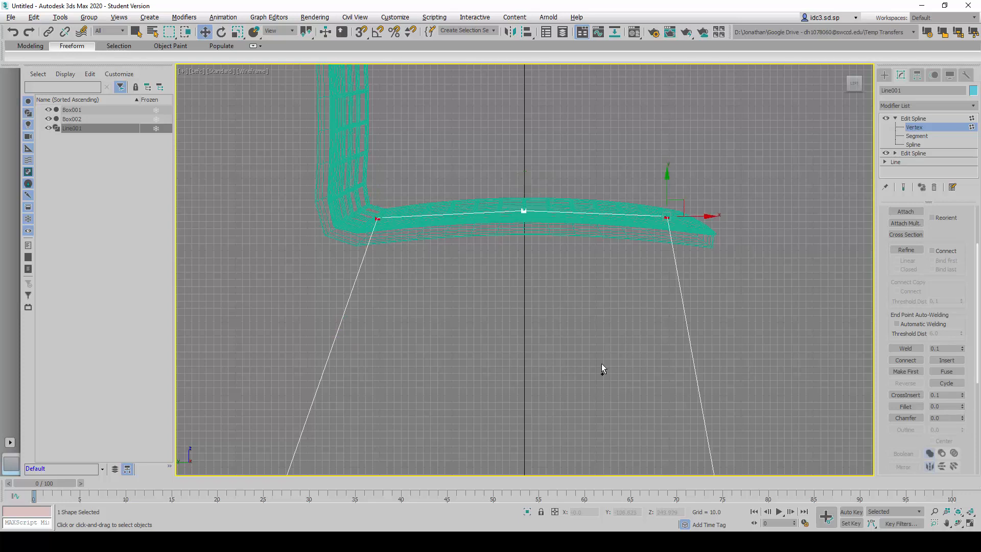
- Try filleting the leg outline's two upper corners by 35
{"action": "scroll", "coordinate": [651, 289], "scroll_direction": "down", "scroll_amount": 4}
{"action": "scroll", "coordinate": [565, 344], "scroll_direction": "up", "scroll_amount": 2}
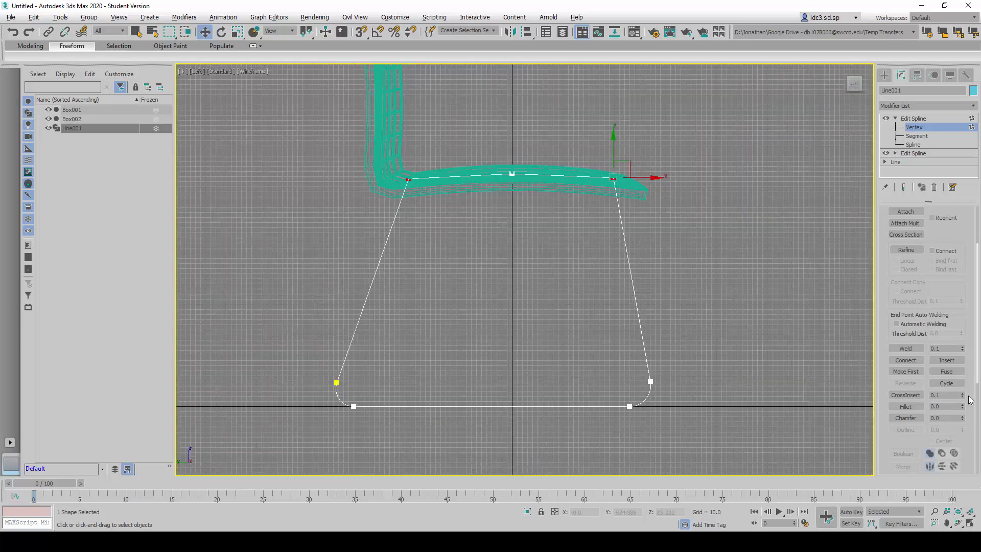
{"action": "left_click_drag", "start_coordinate": [962, 407], "coordinate": [969, 388]}
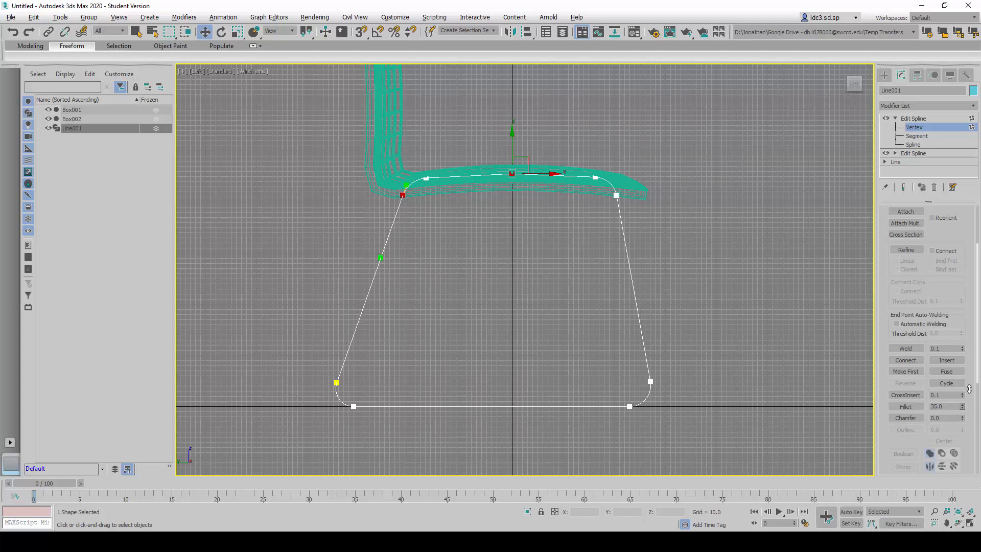
{"action": "key", "text": "ctrl+z"}
- Fillet both upper corners of the leg outline with an entered value of 35
{"action": "left_click_drag", "start_coordinate": [947, 411], "coordinate": [940, 411]}
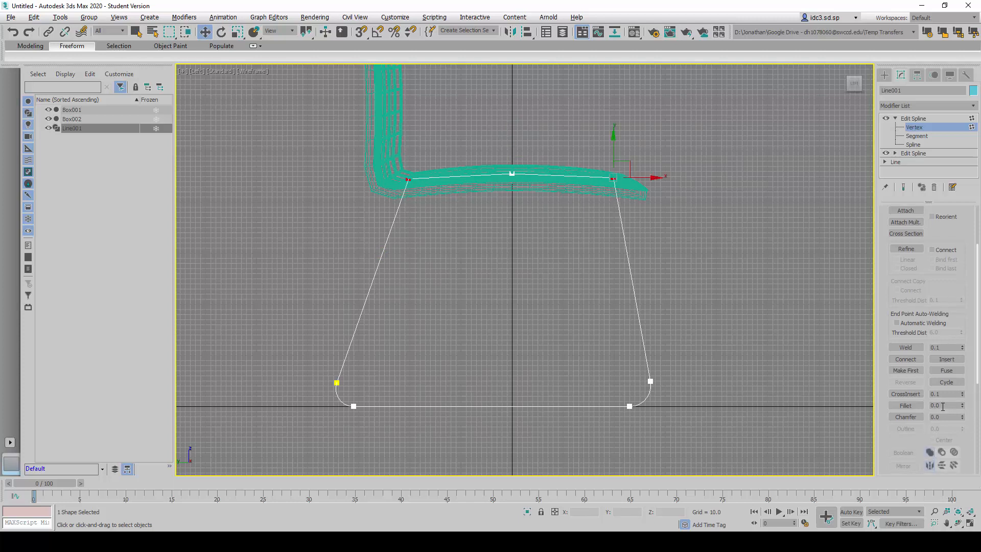
{"action": "left_click", "coordinate": [943, 406]}
{"action": "key", "text": "Return"}
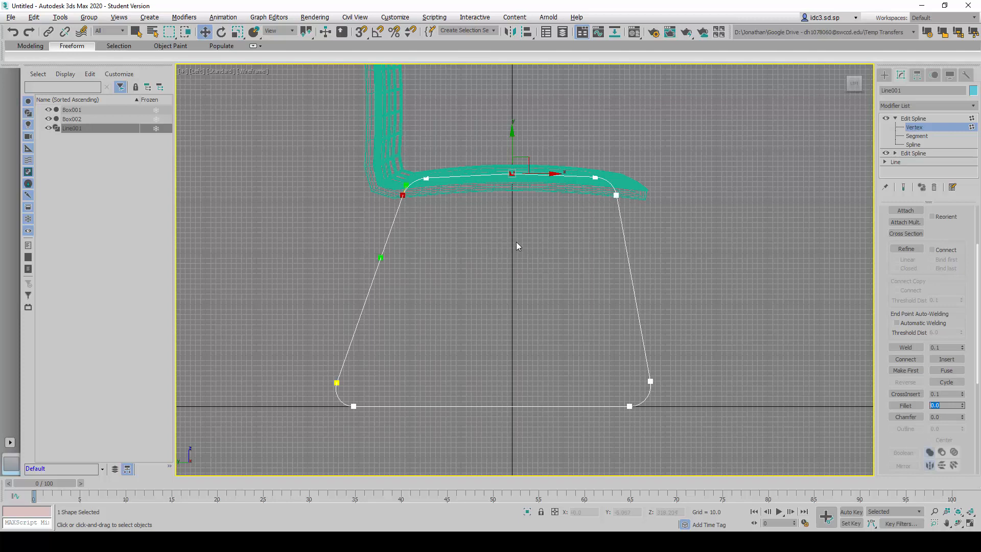
- Convert the middle vertex of the leg outline's upper segment to a Bezier vertex in the Left view
{"action": "left_click", "coordinate": [506, 230]}
{"action": "scroll", "coordinate": [513, 179], "scroll_direction": "up", "scroll_amount": 5}
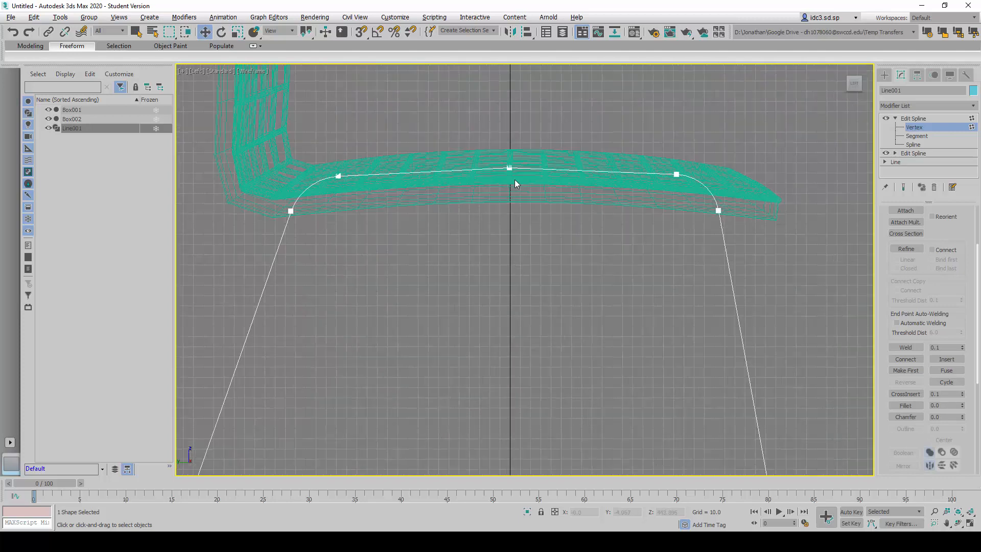
{"action": "left_click", "coordinate": [509, 156]}
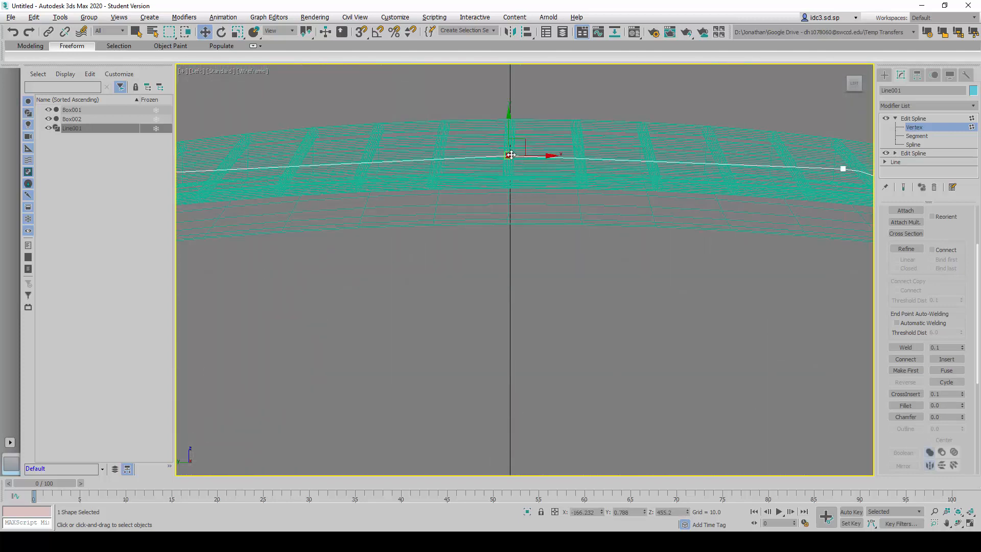
{"action": "right_click", "coordinate": [508, 156]}
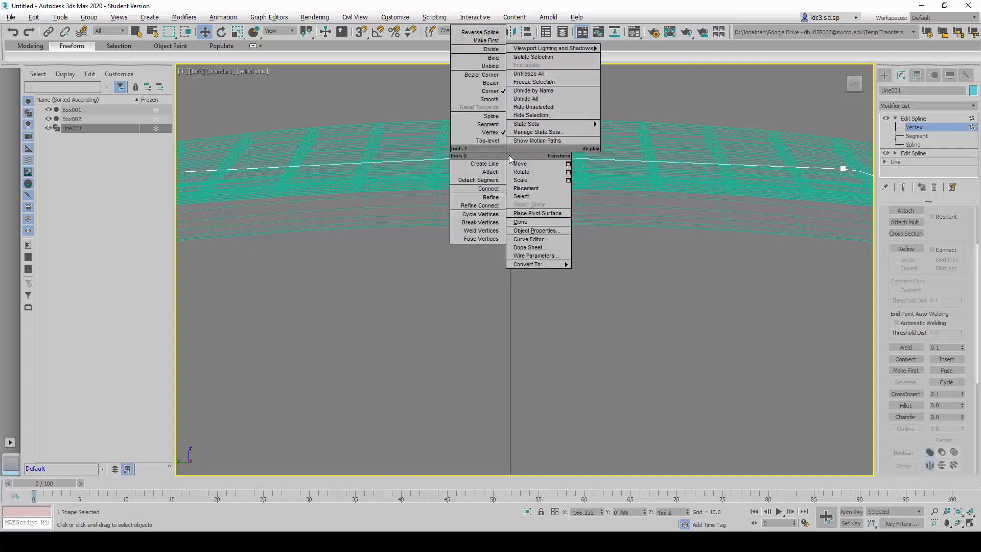
{"action": "left_click", "coordinate": [492, 83]}
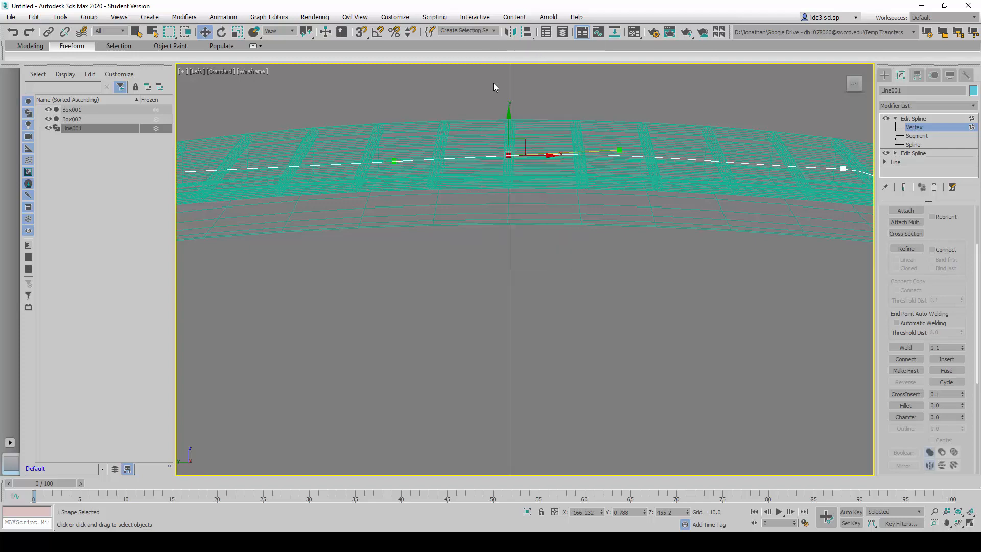
- Level the middle vertex's Bezier tangent in the Left view so the upper segment arcs smoothly along the seat
{"action": "key", "text": "alt+w"}
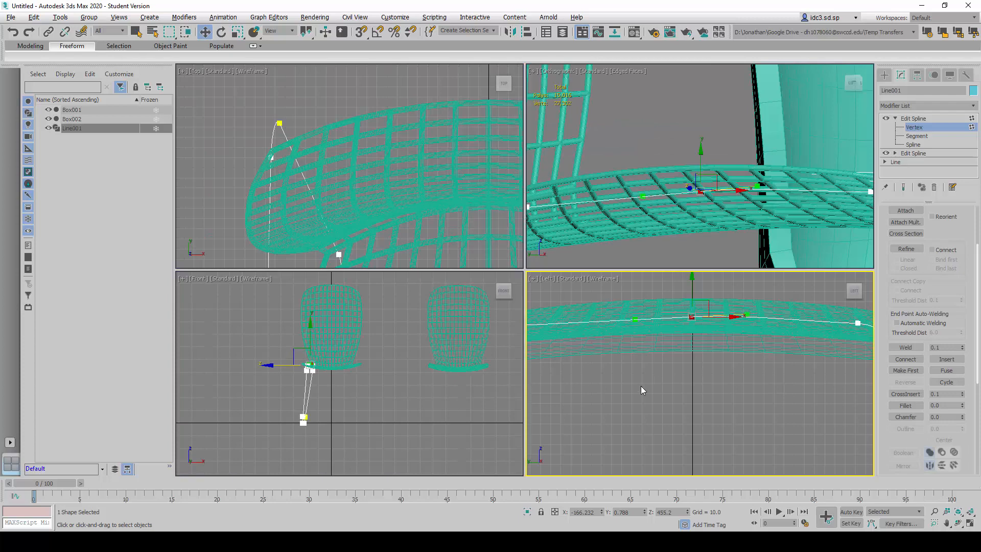
{"action": "right_click", "coordinate": [699, 408]}
{"action": "key", "text": "alt+w"}
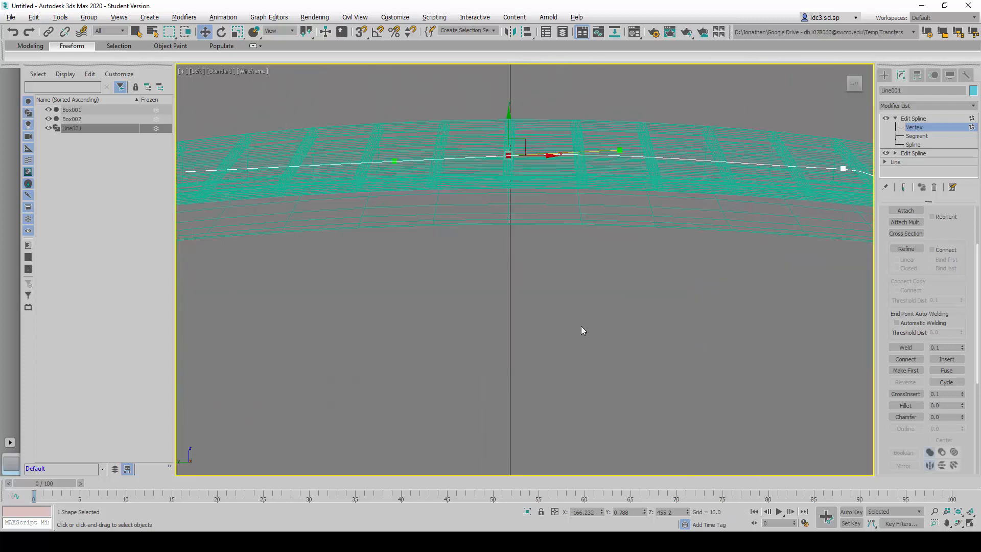
{"action": "scroll", "coordinate": [539, 254], "scroll_direction": "up", "scroll_amount": 3}
{"action": "scroll", "coordinate": [539, 254], "scroll_direction": "up", "scroll_amount": 2}
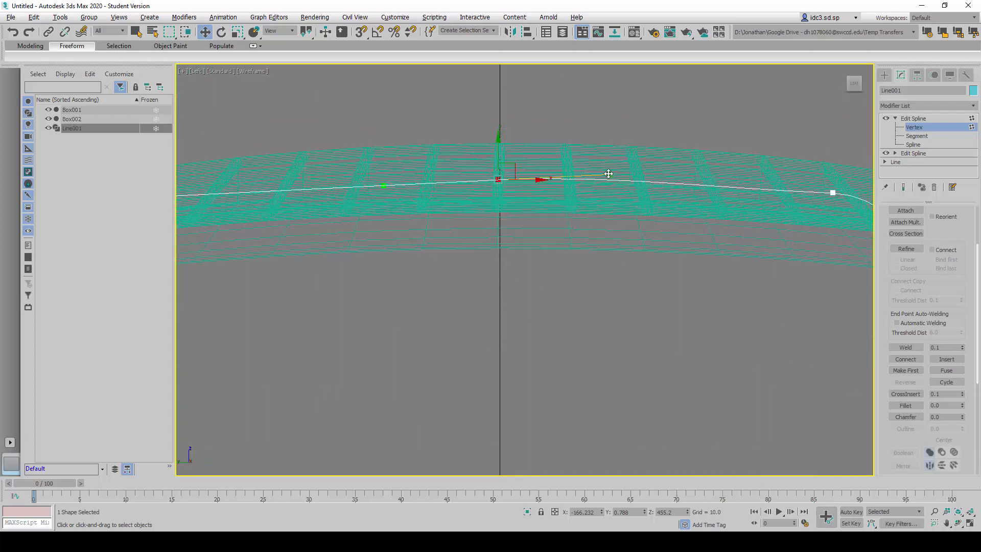
{"action": "right_click", "coordinate": [520, 166]}
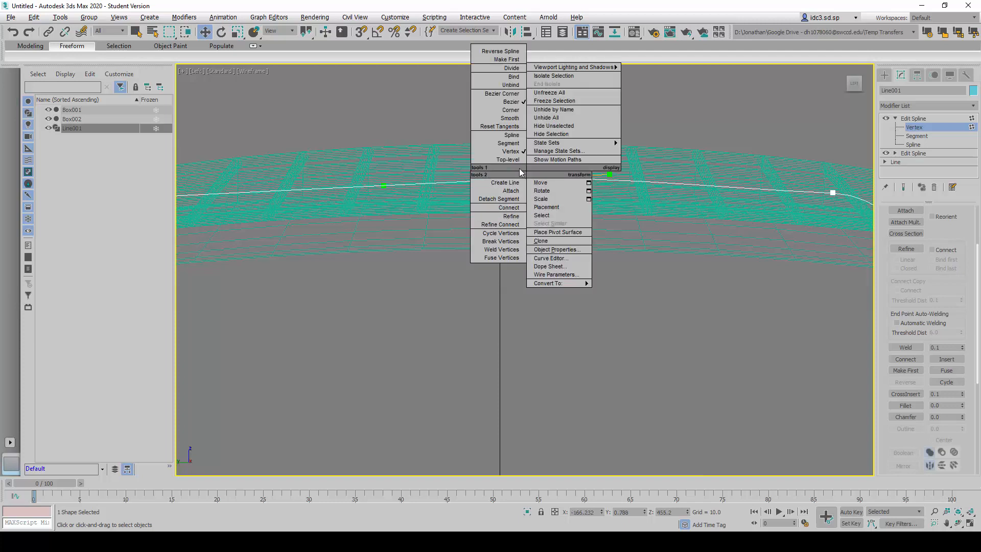
{"action": "left_click", "coordinate": [512, 167]}
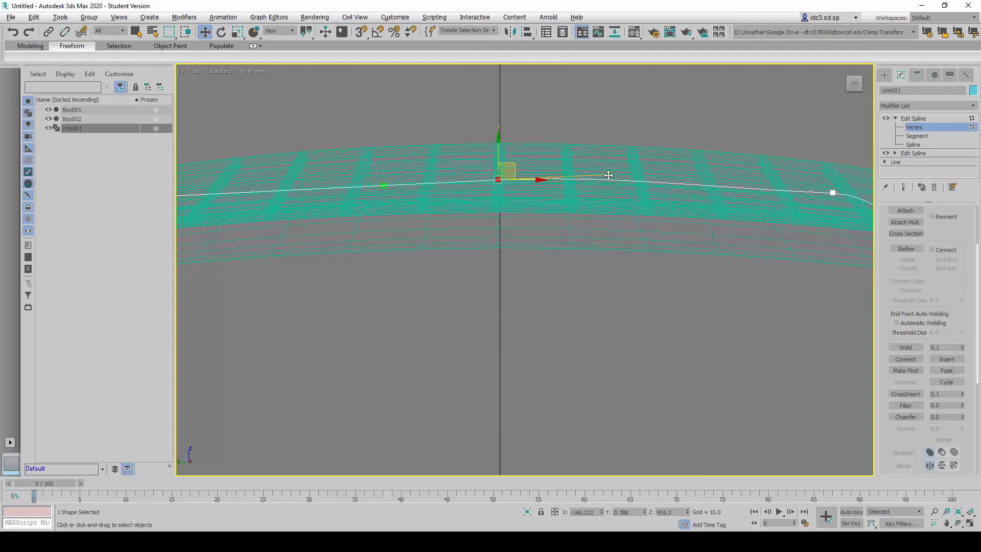
{"action": "left_click_drag", "start_coordinate": [609, 175], "coordinate": [617, 180]}
{"action": "left_click", "coordinate": [568, 330]}
{"action": "scroll", "coordinate": [633, 271], "scroll_direction": "down", "scroll_amount": 5}
- Move the middle vertex about 13 units outward along X in the Top view to bow the upper segment with the seat lattice
{"action": "key", "text": "alt+w"}
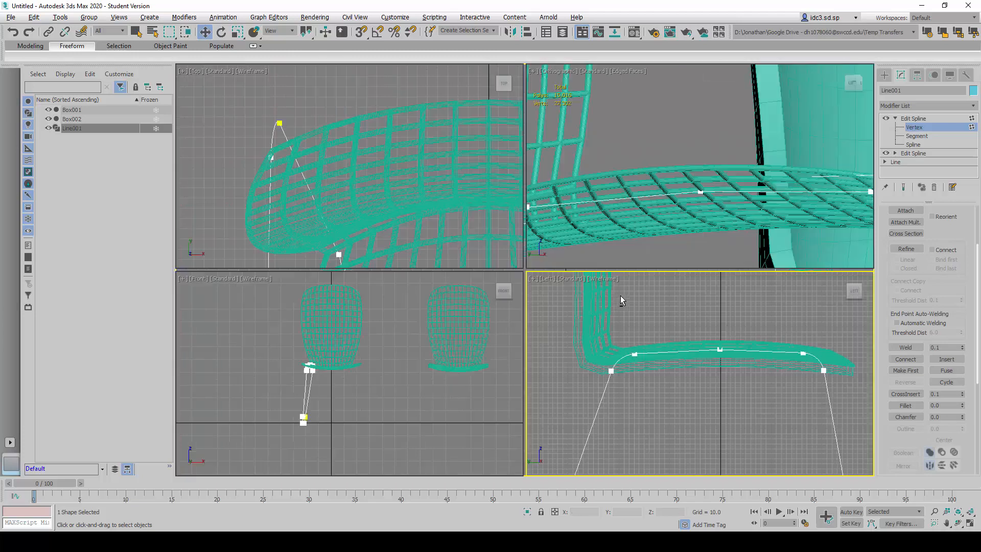
{"action": "right_click", "coordinate": [483, 245]}
{"action": "key", "text": "alt+w"}
{"action": "scroll", "coordinate": [541, 235], "scroll_direction": "down", "scroll_amount": 4}
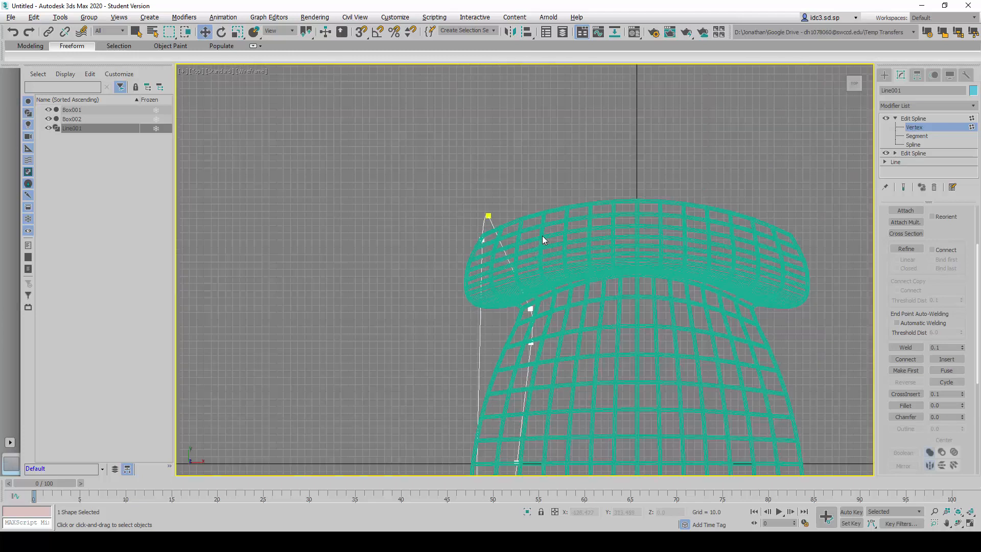
{"action": "middle_click_drag", "start_coordinate": [537, 395], "coordinate": [520, 300]}
{"action": "scroll", "coordinate": [520, 301], "scroll_direction": "up", "scroll_amount": 3}
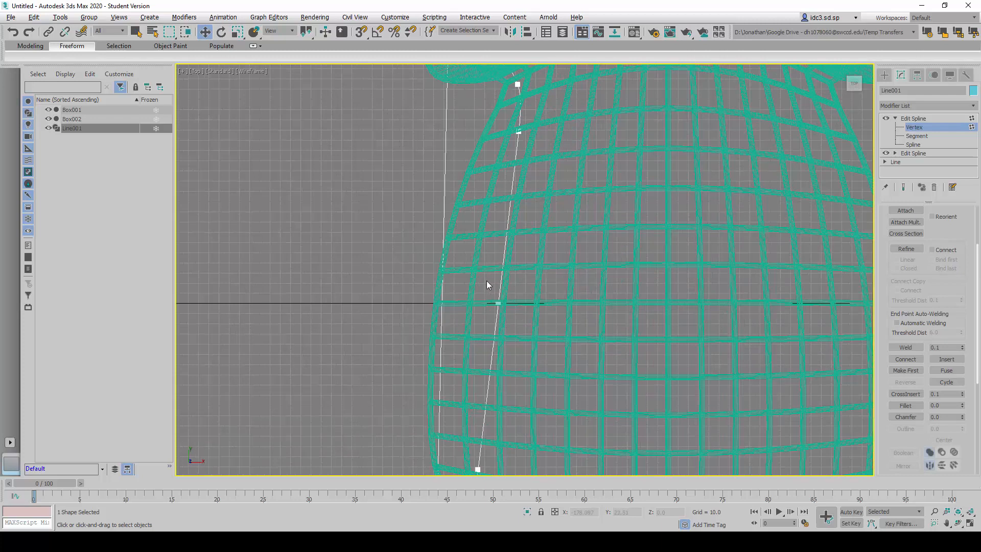
{"action": "left_click_drag", "start_coordinate": [490, 283], "coordinate": [519, 323]}
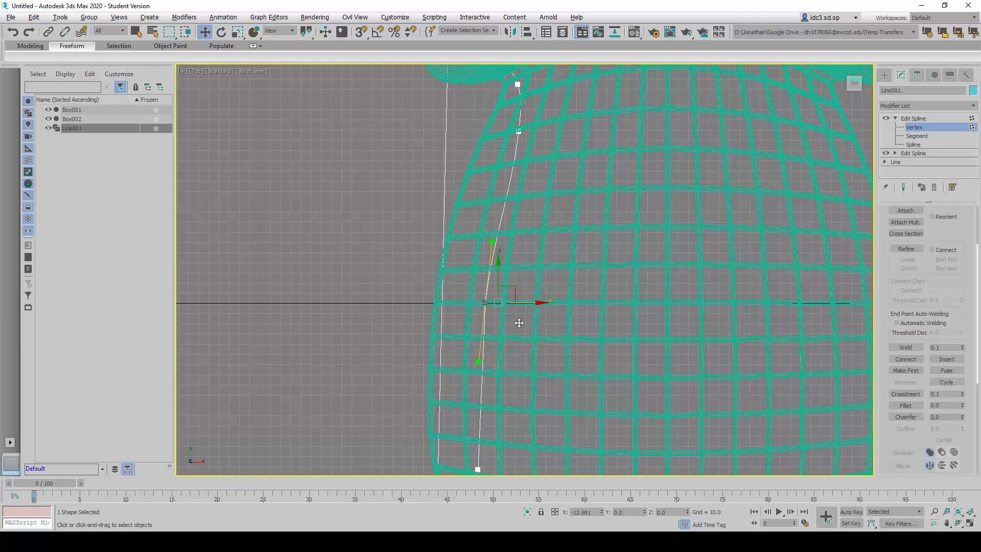
{"action": "scroll", "coordinate": [550, 280], "scroll_direction": "down", "scroll_amount": 3}
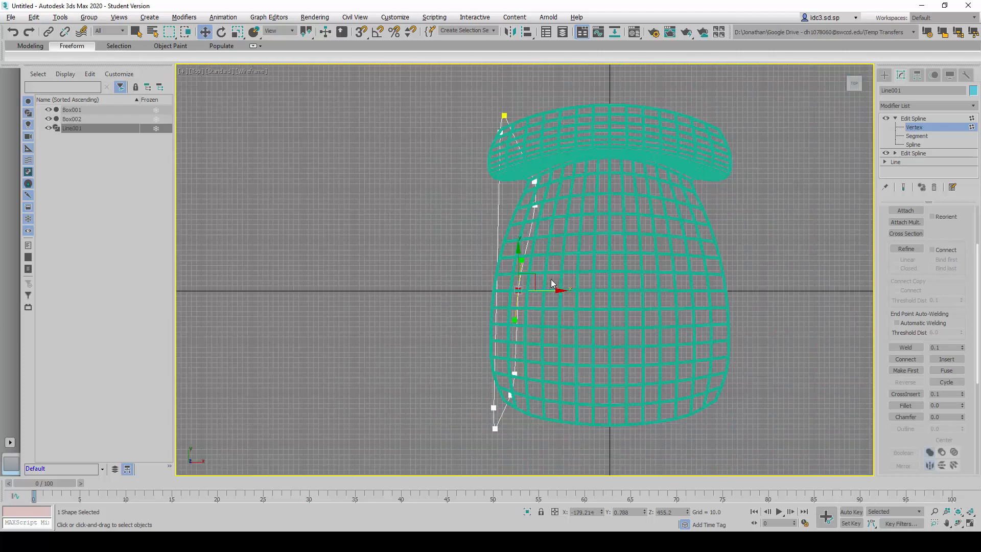
{"action": "left_click", "coordinate": [482, 313]}
- Examine the leg outline's fit under the lattice seat from several angles in the 3D view
{"action": "key", "text": "alt+w"}
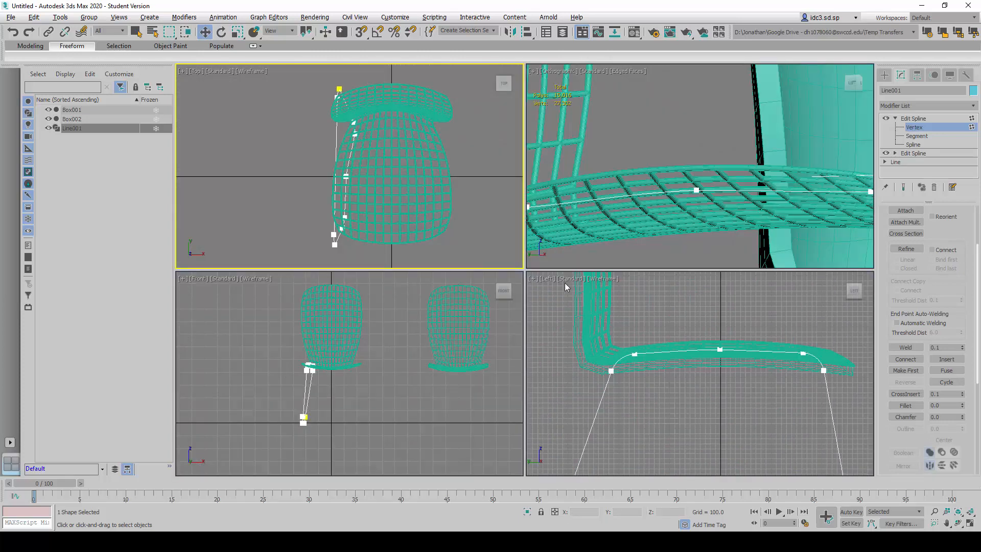
{"action": "left_click", "coordinate": [688, 387]}
{"action": "left_click", "coordinate": [706, 237]}
{"action": "key", "text": "alt+w"}
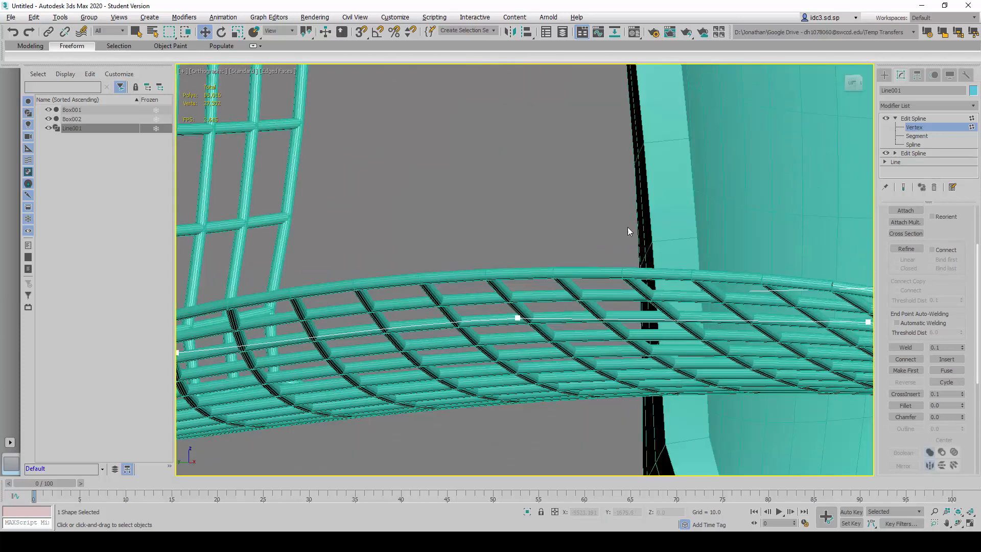
{"action": "scroll", "coordinate": [619, 225], "scroll_direction": "down", "scroll_amount": 8}
{"action": "middle_click_drag", "start_coordinate": [615, 229], "coordinate": [582, 302], "text": "alt"}
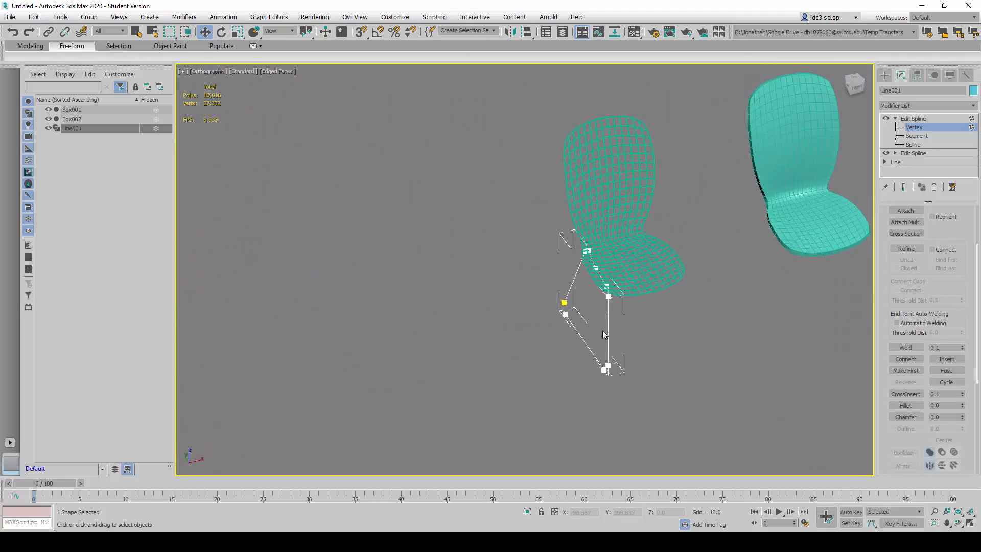
{"action": "scroll", "coordinate": [685, 342], "scroll_direction": "up", "scroll_amount": 4}
{"action": "middle_click_drag", "start_coordinate": [686, 341], "coordinate": [639, 342]}
{"action": "scroll", "coordinate": [636, 362], "scroll_direction": "down", "scroll_amount": 2}
{"action": "scroll", "coordinate": [640, 347], "scroll_direction": "down", "scroll_amount": 3}
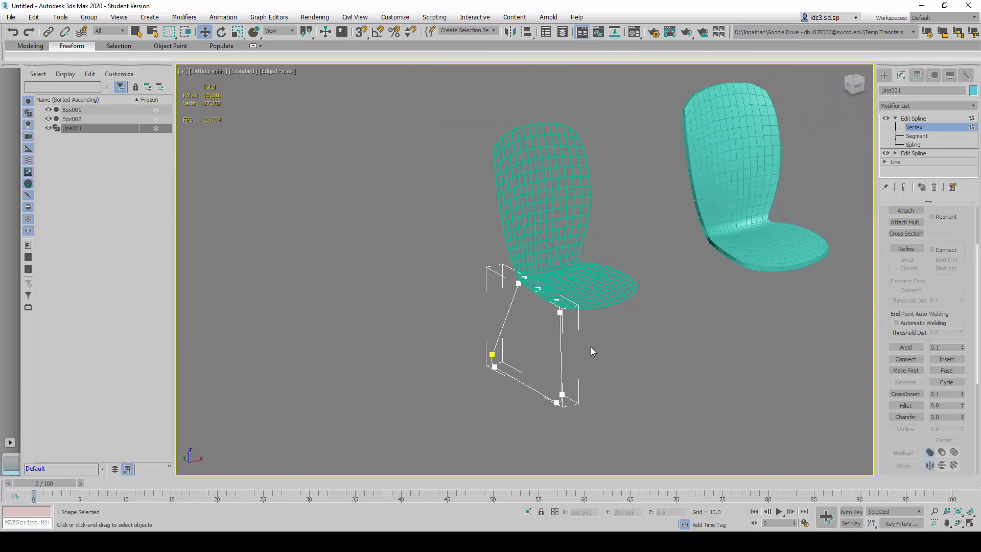
- Finish vertex editing of the leg outline and collapse the Edit Spline sub-levels and its Geometry settings
{"action": "left_click", "coordinate": [930, 118]}
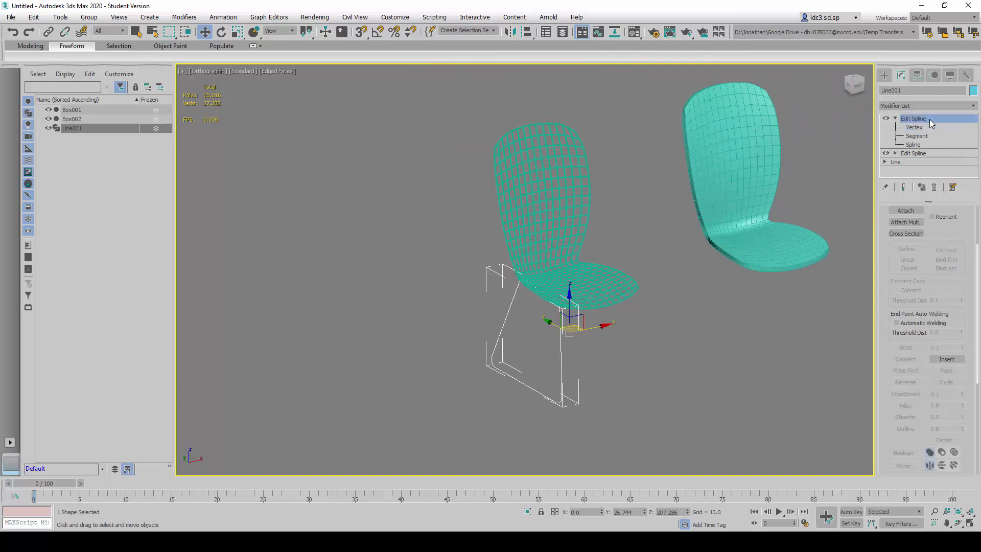
{"action": "left_click", "coordinate": [895, 118]}
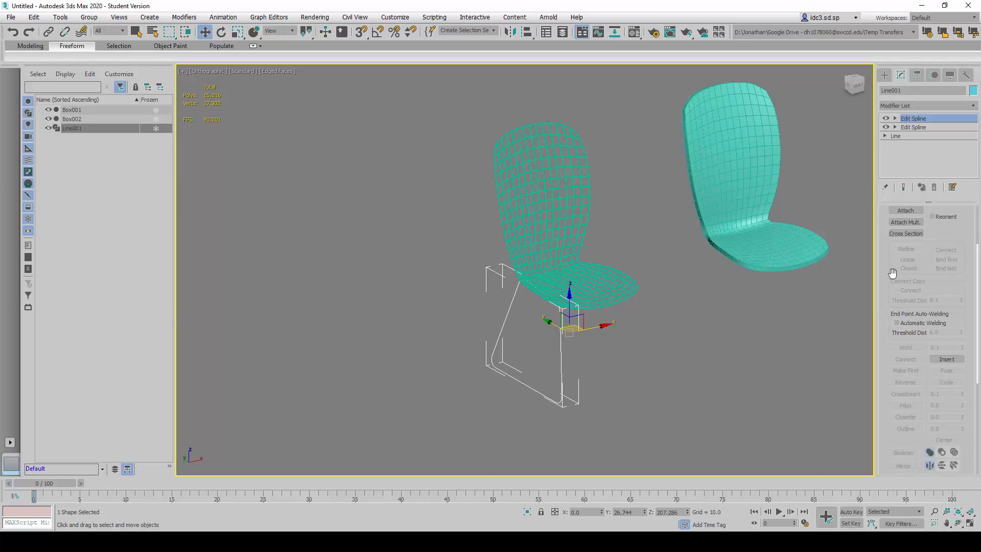
{"action": "scroll", "coordinate": [889, 268], "scroll_direction": "up", "scroll_amount": 3}
{"action": "left_click", "coordinate": [895, 234]}
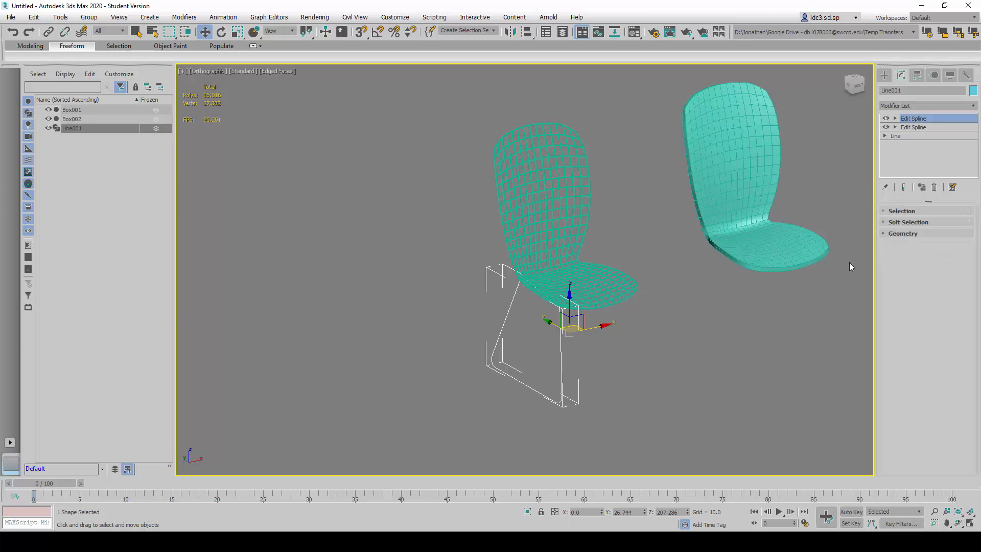
{"action": "left_click", "coordinate": [895, 118]}
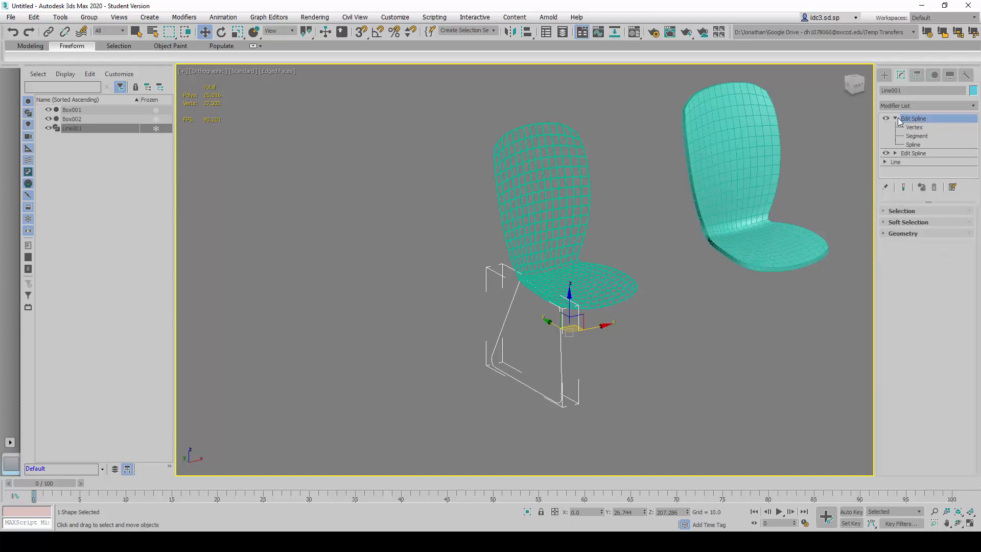
{"action": "left_click", "coordinate": [895, 118]}
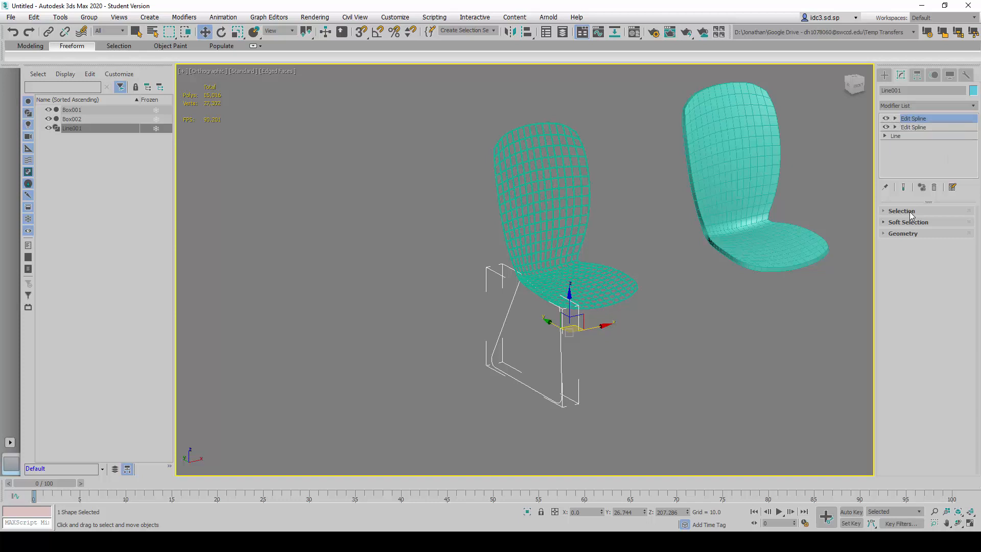
{"action": "left_click", "coordinate": [910, 211]}
{"action": "left_click", "coordinate": [910, 211]}
- Add a Lattice modifier to the leg outline and set its struts to 16 sides
{"action": "left_click", "coordinate": [970, 106]}
{"action": "key", "text": "l"}
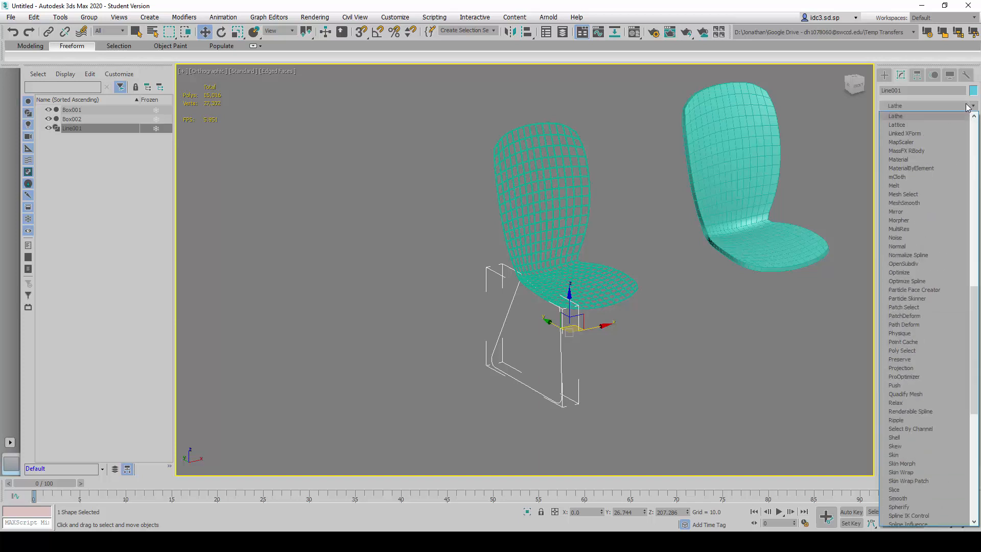
{"action": "left_click", "coordinate": [897, 125]}
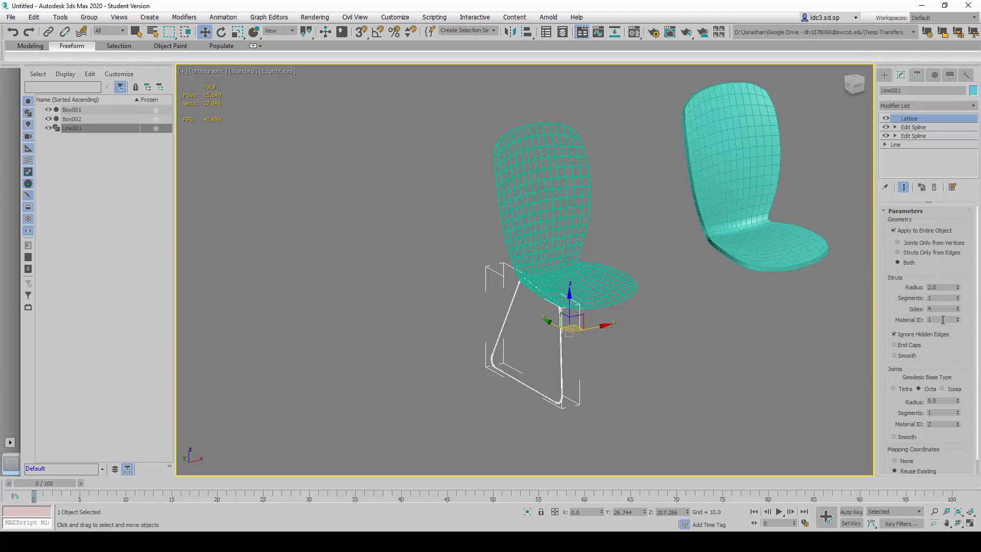
{"action": "left_click_drag", "start_coordinate": [943, 310], "coordinate": [886, 310]}
{"action": "scroll", "coordinate": [577, 309], "scroll_direction": "up", "scroll_amount": 10}
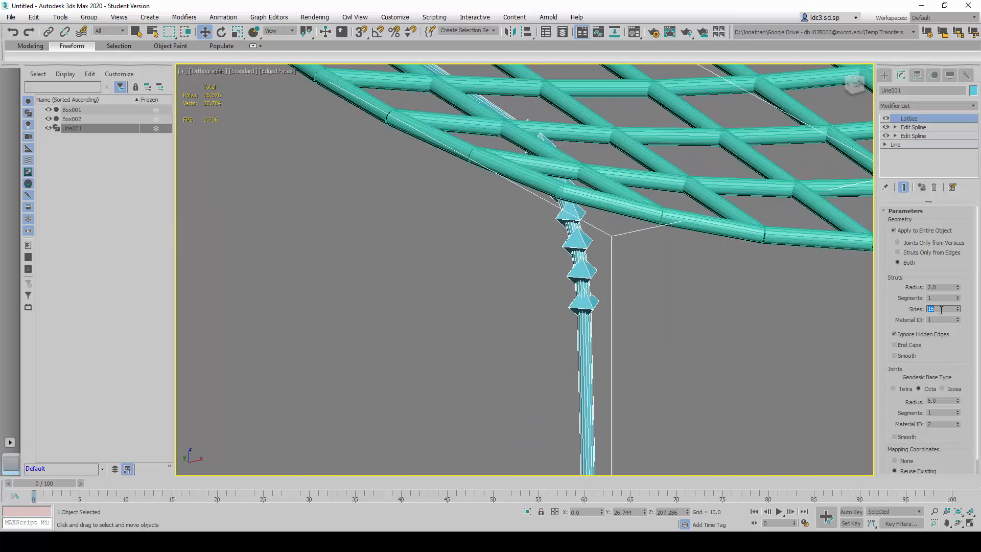
- Try 4 sides for the leg's lattice struts and compare the shape up close
{"action": "type", "text": "4"}
{"action": "key", "text": "Return"}
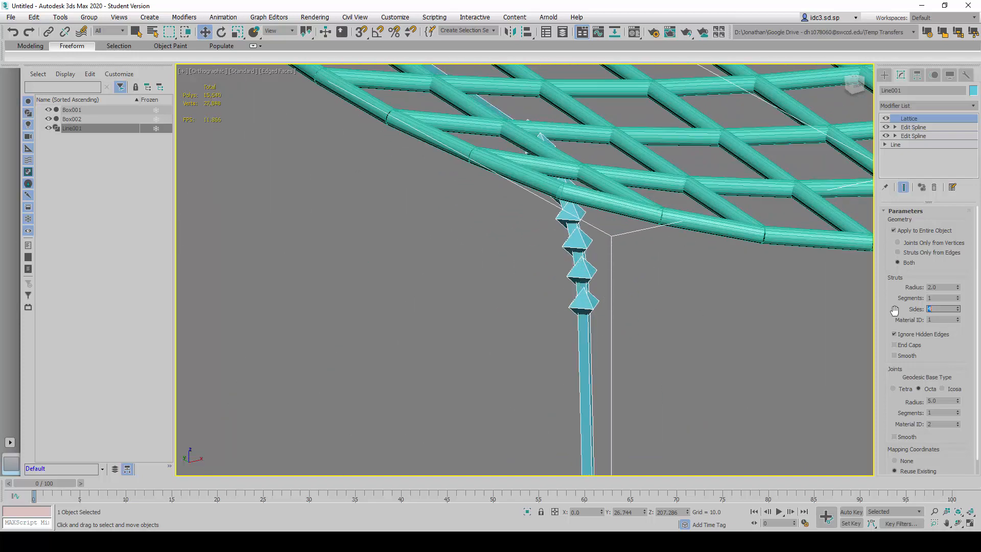
{"action": "scroll", "coordinate": [598, 313], "scroll_direction": "up", "scroll_amount": 3}
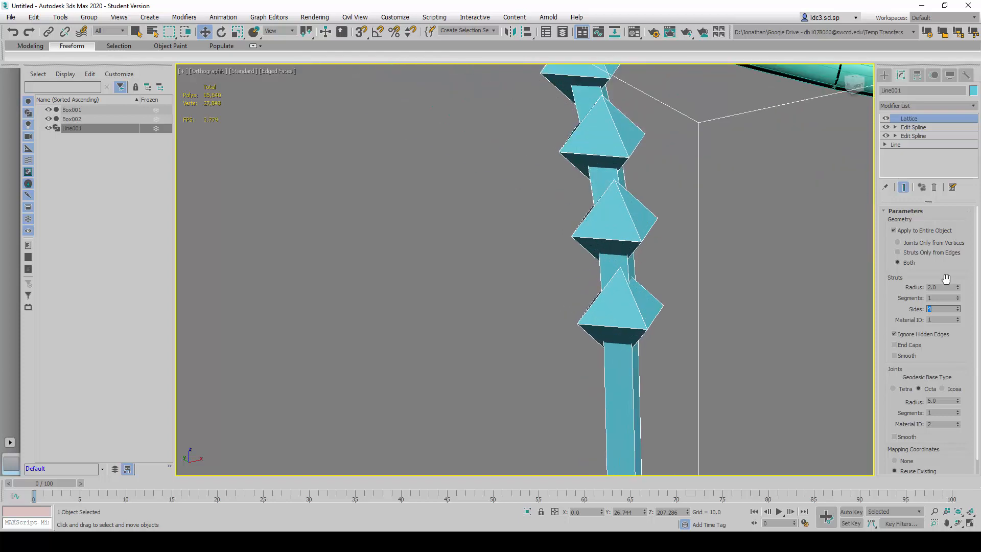
- Set the leg's lattice struts to 16 sides and limit the geometry to Struts Only from Edges
{"action": "type", "text": "16"}
{"action": "key", "text": "Return"}
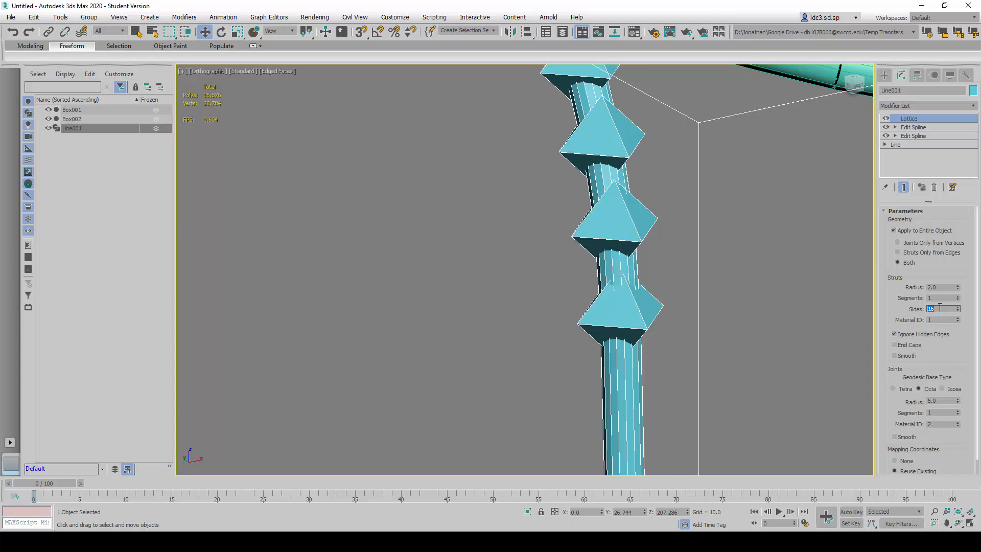
{"action": "left_click", "coordinate": [903, 252]}
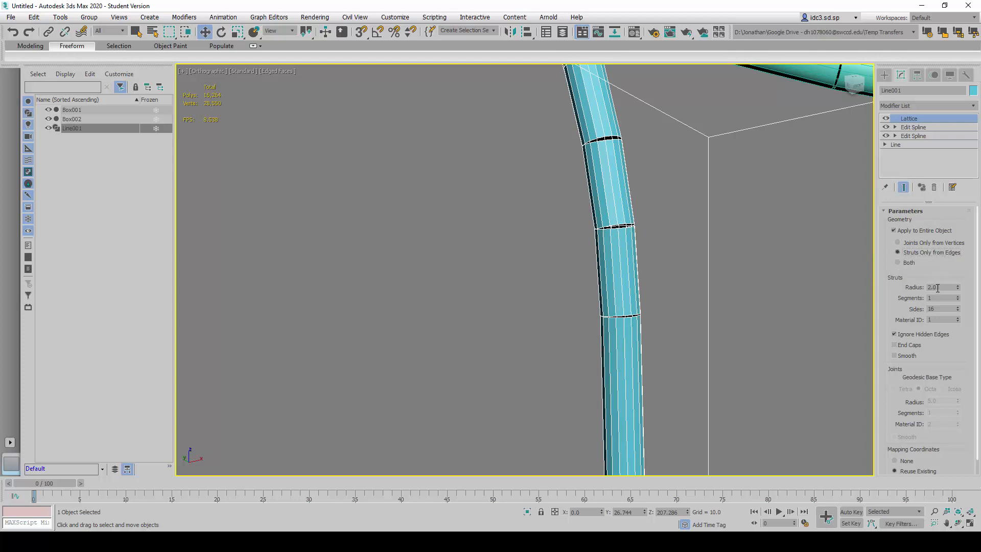
- Try a strut radius of 10 on the leg's Lattice modifier and check it against the whole chair
{"action": "left_click_drag", "start_coordinate": [937, 288], "coordinate": [910, 290]}
{"action": "type", "text": "10"}
{"action": "key", "text": "Return"}
{"action": "scroll", "coordinate": [641, 231], "scroll_direction": "down", "scroll_amount": 5}
{"action": "scroll", "coordinate": [642, 231], "scroll_direction": "down", "scroll_amount": 3}
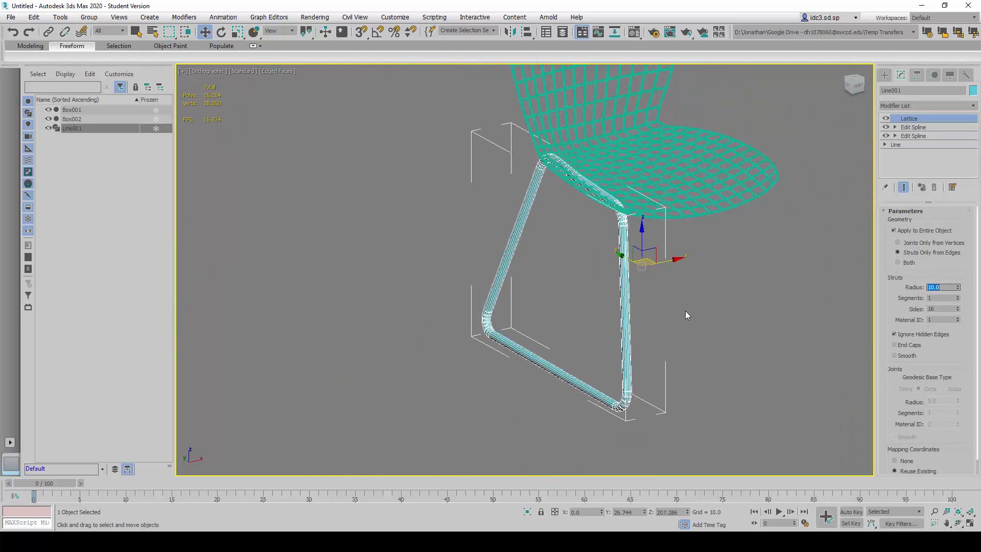
- Set the leg's lattice strut radius to 5 and deselect the leg
{"action": "type", "text": "5"}
{"action": "key", "text": "Return"}
{"action": "left_click", "coordinate": [721, 330]}
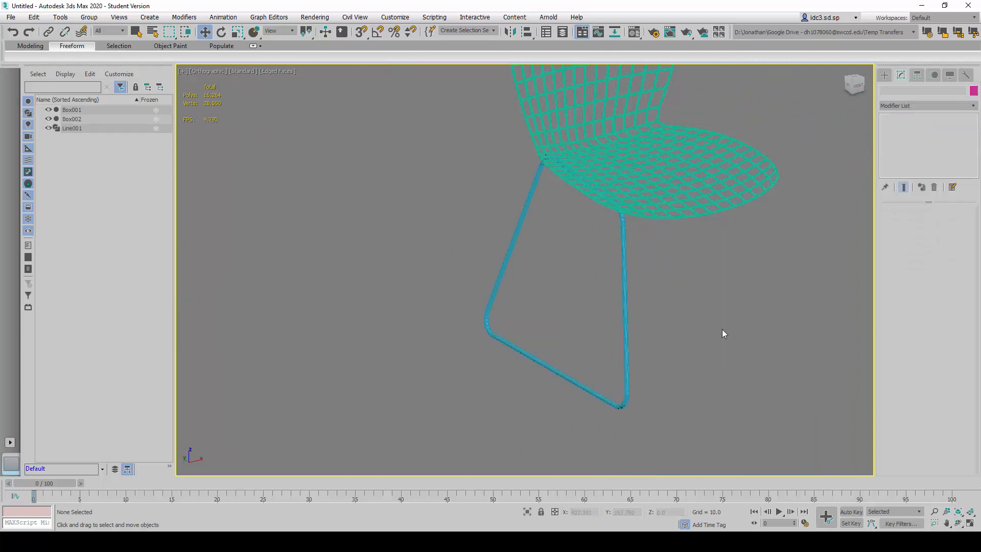
- Examine the joints between the strut segments around the leg's rounded corners up close
{"action": "scroll", "coordinate": [650, 250], "scroll_direction": "up", "scroll_amount": 2}
{"action": "left_click", "coordinate": [612, 225]}
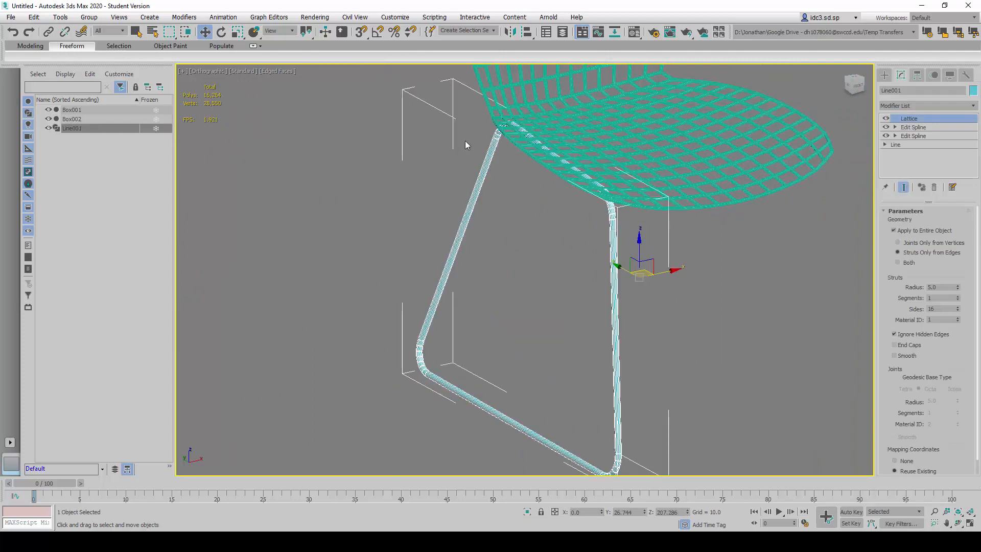
{"action": "scroll", "coordinate": [411, 366], "scroll_direction": "up", "scroll_amount": 6}
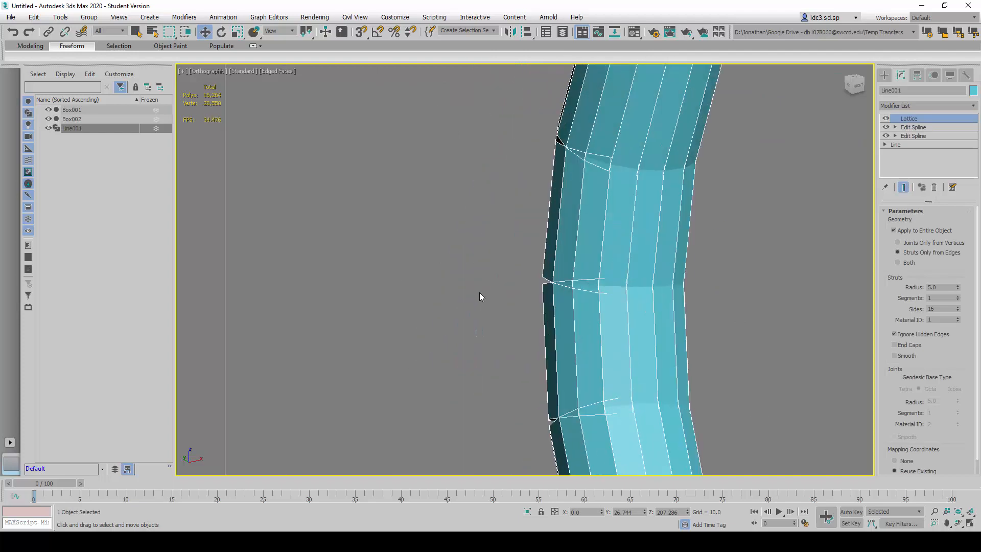
{"action": "scroll", "coordinate": [479, 292], "scroll_direction": "down", "scroll_amount": 4}
{"action": "scroll", "coordinate": [500, 266], "scroll_direction": "down", "scroll_amount": 5}
{"action": "middle_click_drag", "start_coordinate": [542, 345], "coordinate": [670, 312], "text": "alt"}
{"action": "scroll", "coordinate": [594, 309], "scroll_direction": "up", "scroll_amount": 5}
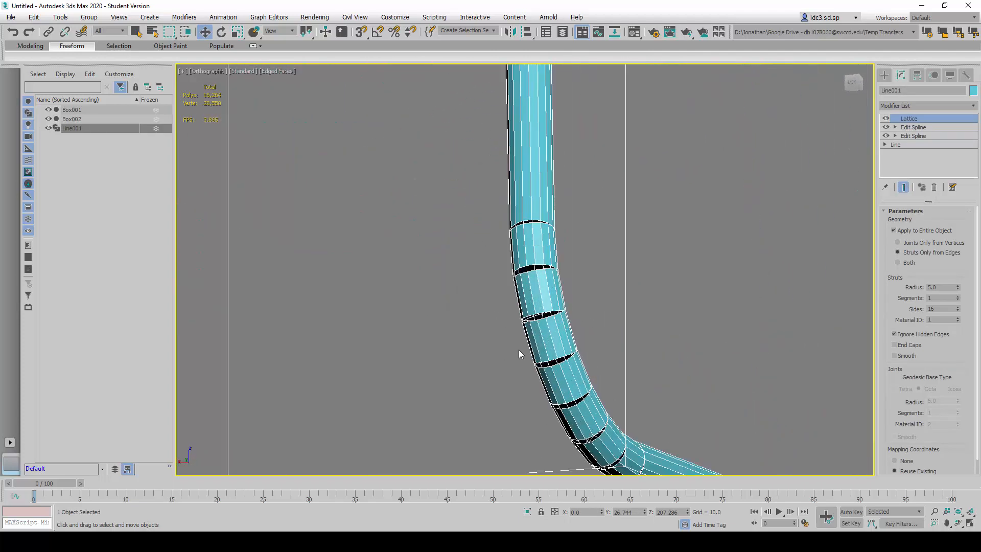
{"action": "middle_click_drag", "start_coordinate": [587, 269], "coordinate": [557, 279], "text": "alt"}
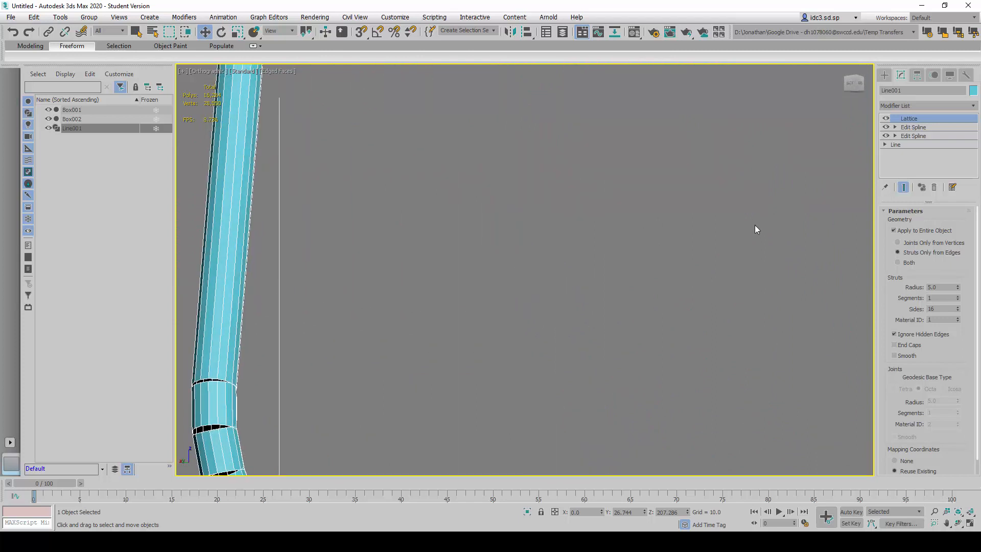
- Add an Edit Poly modifier above the leg's Lattice and enter its Border sub-object level
{"action": "left_click", "coordinate": [930, 107]}
{"action": "key", "text": "e"}
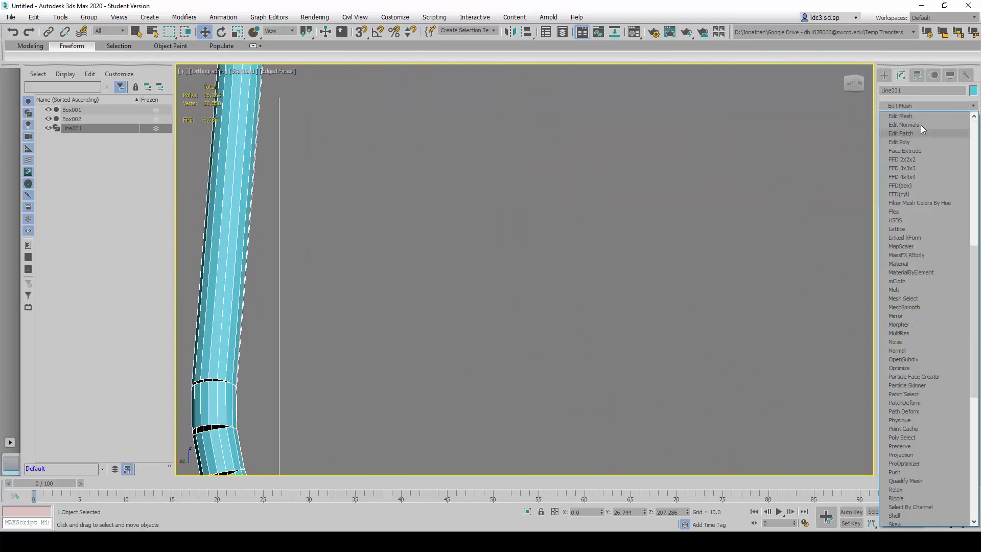
{"action": "left_click", "coordinate": [912, 144]}
{"action": "left_click", "coordinate": [895, 118]}
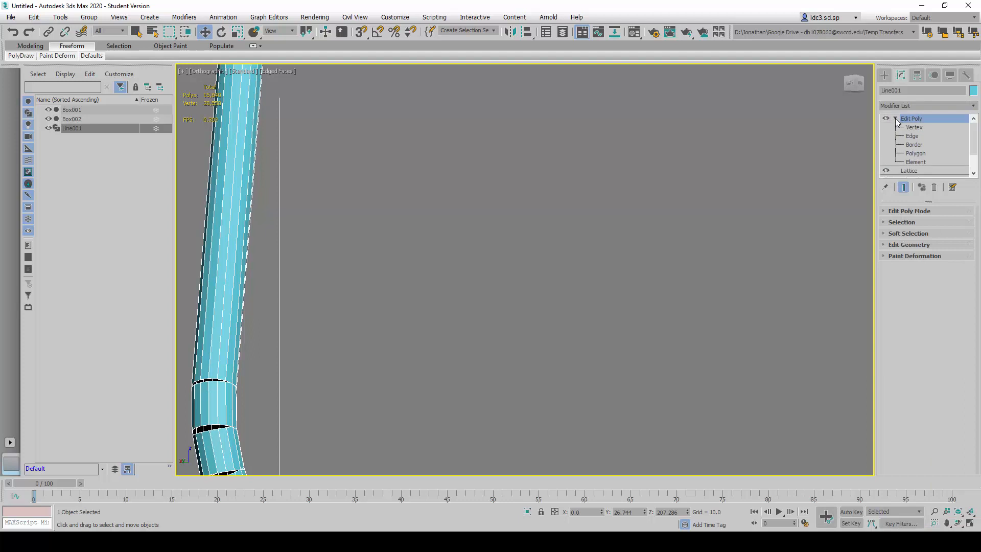
{"action": "left_click", "coordinate": [915, 145]}
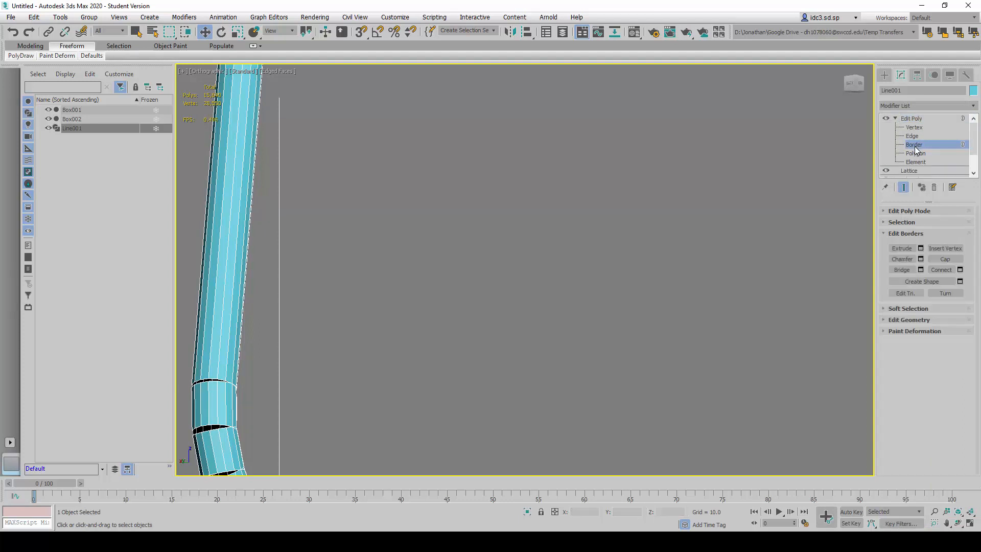
- Show the view in wireframe and bridge the two open borders where the leg's upright meets the first lower corner bend
{"action": "scroll", "coordinate": [608, 308], "scroll_direction": "down", "scroll_amount": 2}
{"action": "middle_click_drag", "start_coordinate": [461, 362], "coordinate": [378, 400], "text": "alt"}
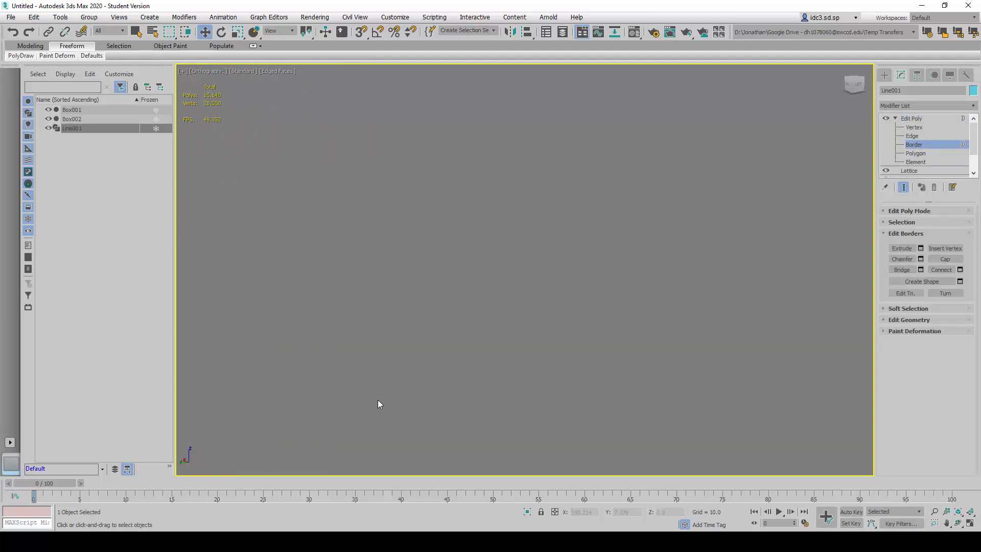
{"action": "scroll", "coordinate": [378, 399], "scroll_direction": "down", "scroll_amount": 2}
{"action": "middle_click_drag", "start_coordinate": [317, 380], "coordinate": [433, 294]}
{"action": "middle_click_drag", "start_coordinate": [372, 340], "coordinate": [458, 315]}
{"action": "scroll", "coordinate": [384, 280], "scroll_direction": "up", "scroll_amount": 4}
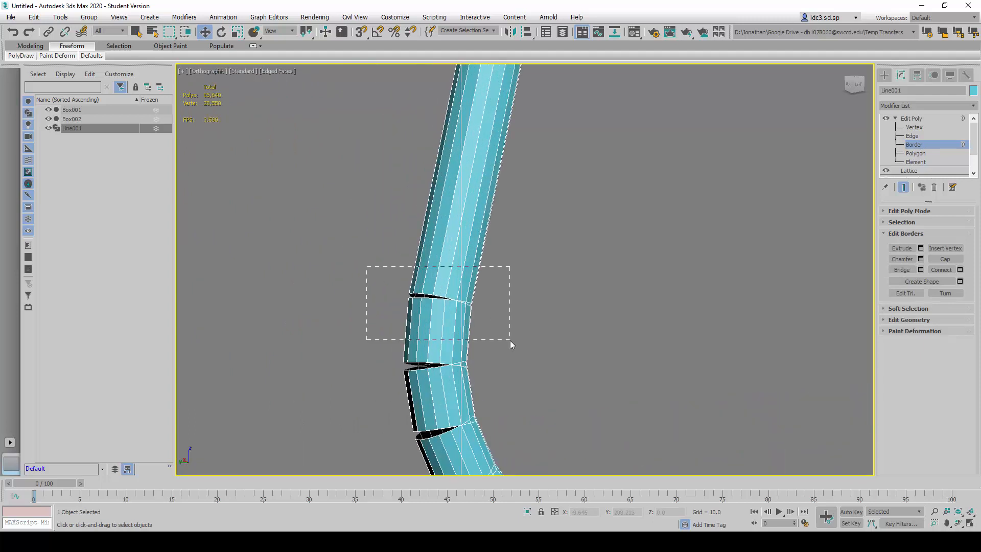
{"action": "left_click_drag", "start_coordinate": [510, 340], "coordinate": [499, 350]}
{"action": "key", "text": "F3"}
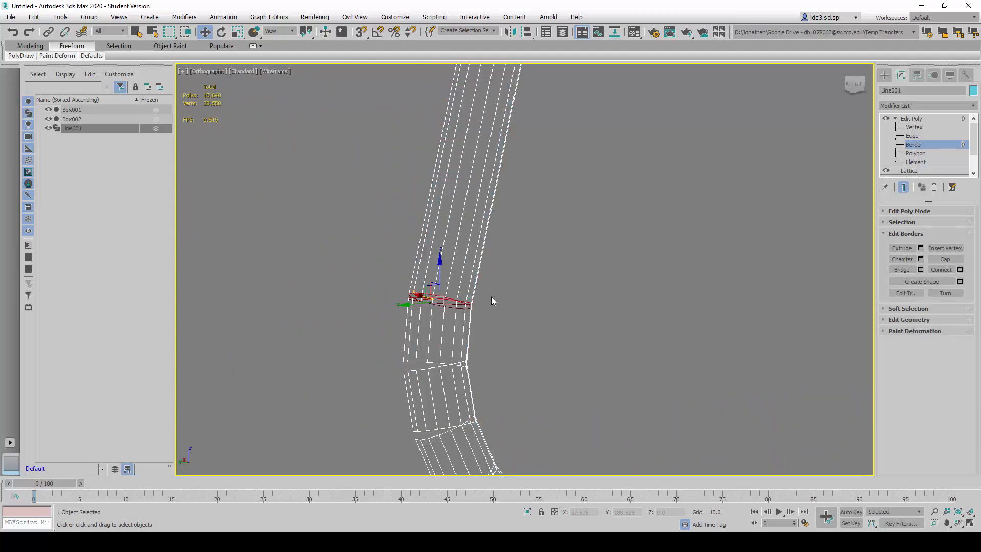
{"action": "left_click", "coordinate": [490, 320]}
{"action": "left_click_drag", "start_coordinate": [357, 266], "coordinate": [525, 320]}
{"action": "left_click", "coordinate": [899, 271]}
- Bridge the second and third open gaps down the first lower corner bend
{"action": "left_click_drag", "start_coordinate": [378, 351], "coordinate": [504, 380]}
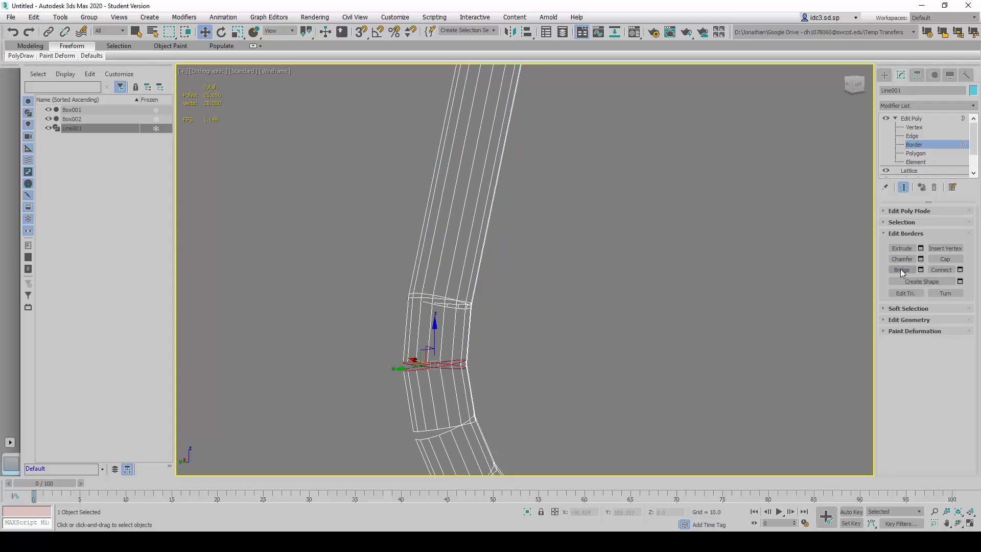
{"action": "left_click_drag", "start_coordinate": [475, 455], "coordinate": [499, 454]}
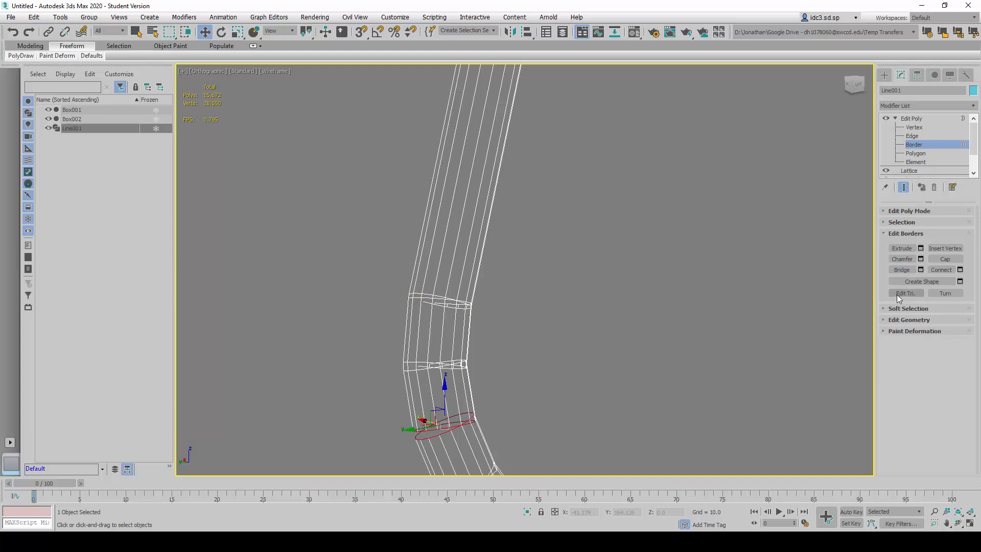
{"action": "left_click", "coordinate": [896, 269]}
- View the first lower corner straight from the side and bridge only the border pair at its fourth gap
{"action": "middle_click_drag", "start_coordinate": [539, 367], "coordinate": [500, 156]}
{"action": "scroll", "coordinate": [372, 257], "scroll_direction": "up", "scroll_amount": 2}
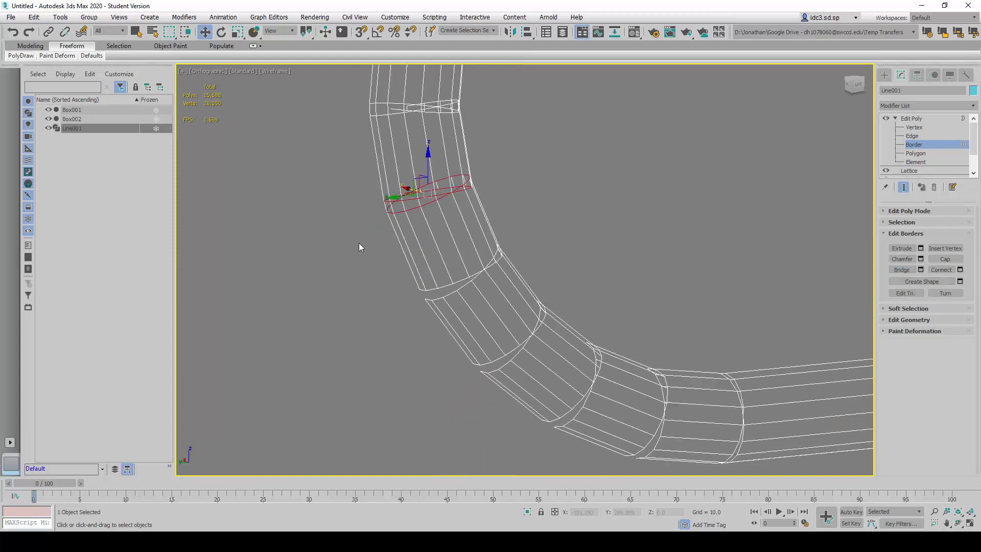
{"action": "left_click_drag", "start_coordinate": [499, 311], "coordinate": [521, 320]}
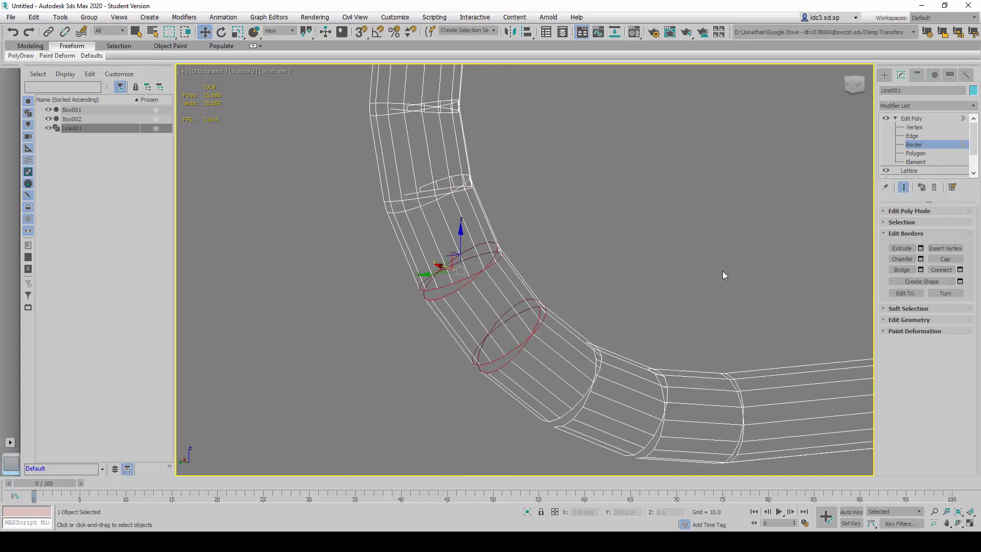
{"action": "left_click", "coordinate": [640, 262]}
{"action": "scroll", "coordinate": [605, 311], "scroll_direction": "down", "scroll_amount": 2}
{"action": "middle_click_drag", "start_coordinate": [606, 311], "coordinate": [507, 342], "text": "alt"}
{"action": "scroll", "coordinate": [562, 320], "scroll_direction": "down", "scroll_amount": 3}
{"action": "scroll", "coordinate": [360, 246], "scroll_direction": "up", "scroll_amount": 4}
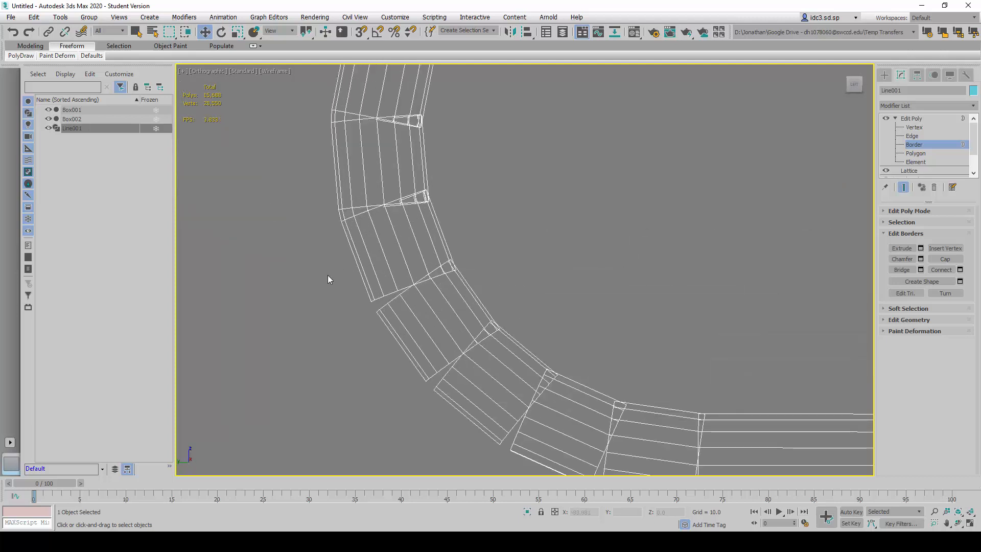
{"action": "left_click_drag", "start_coordinate": [320, 248], "coordinate": [470, 321]}
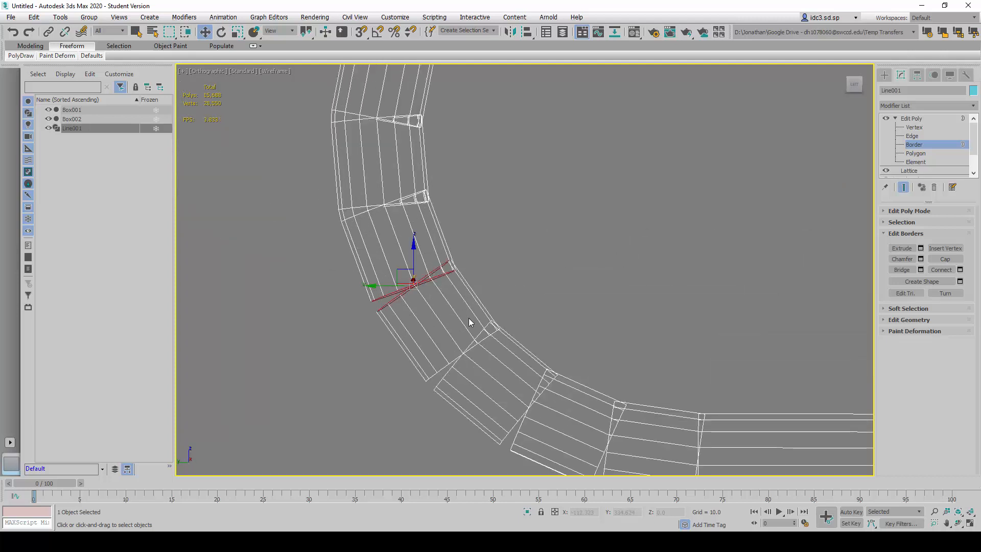
{"action": "left_click", "coordinate": [901, 269]}
- Bridge the fifth and sixth open gaps around the first lower corner bend
{"action": "left_click_drag", "start_coordinate": [426, 310], "coordinate": [502, 395]}
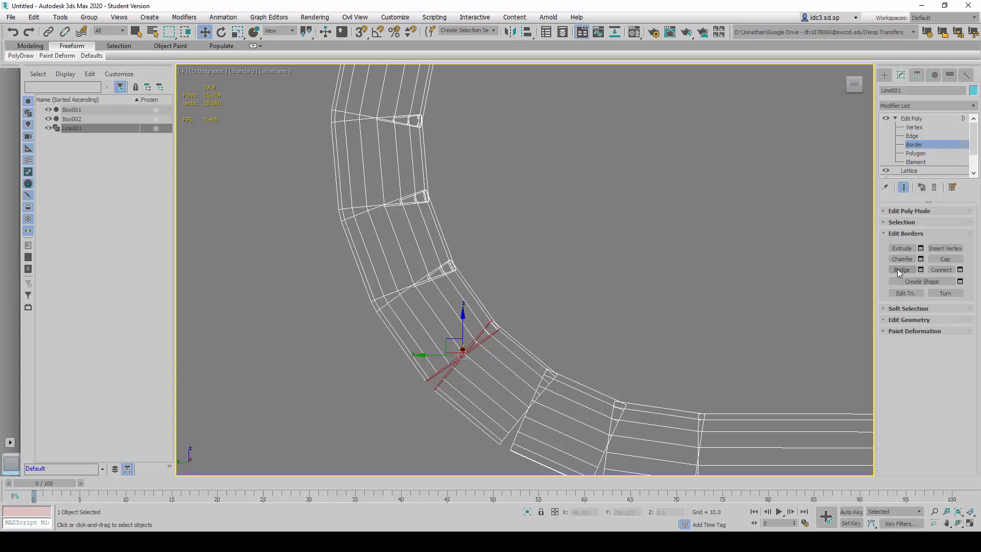
{"action": "left_click_drag", "start_coordinate": [547, 449], "coordinate": [544, 447]}
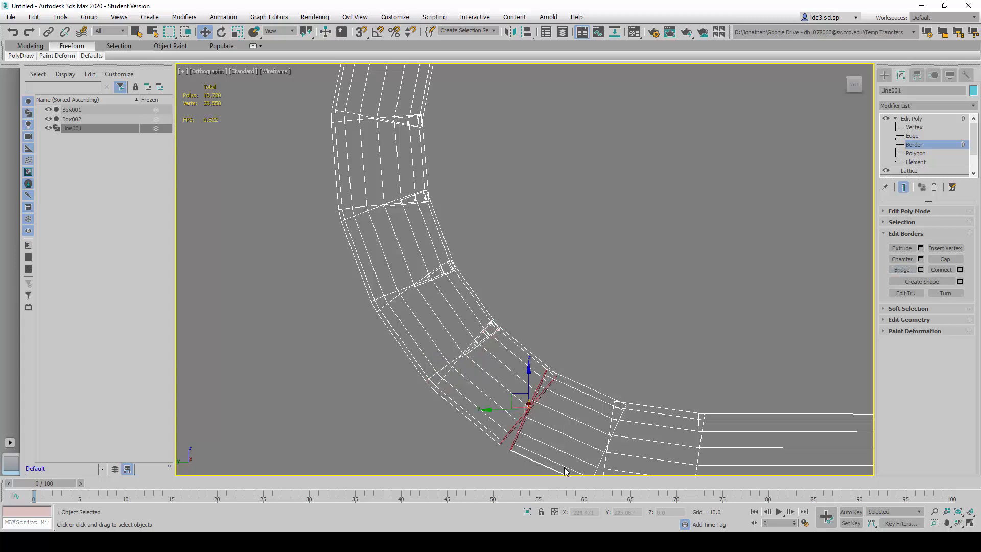
{"action": "left_click", "coordinate": [900, 271]}
- Bridge the last two gaps of the first lower corner, up to the straight floor tube
{"action": "middle_click_drag", "start_coordinate": [695, 322], "coordinate": [535, 250]}
{"action": "left_click_drag", "start_coordinate": [622, 409], "coordinate": [622, 409]}
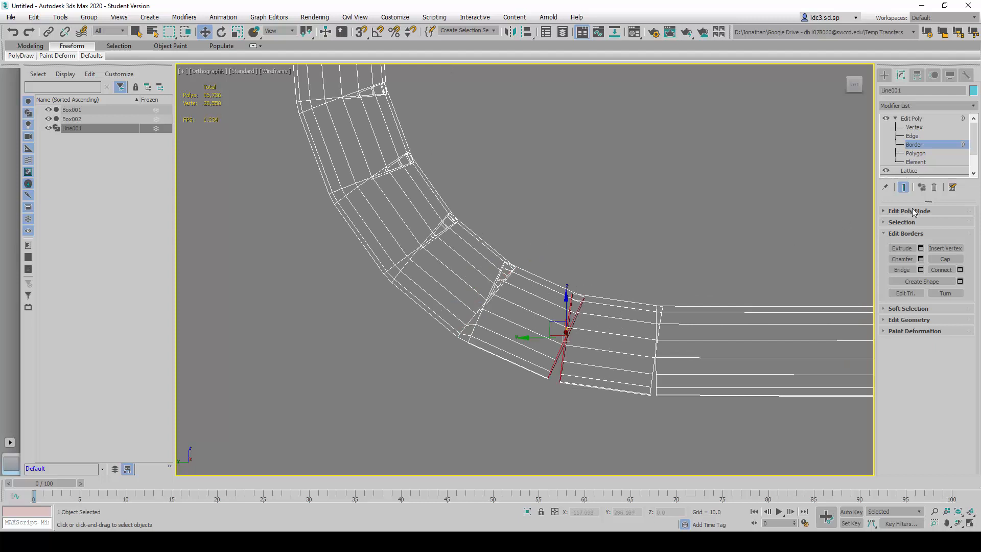
{"action": "left_click", "coordinate": [901, 269]}
{"action": "left_click_drag", "start_coordinate": [694, 438], "coordinate": [694, 438]}
{"action": "left_click", "coordinate": [901, 270]}
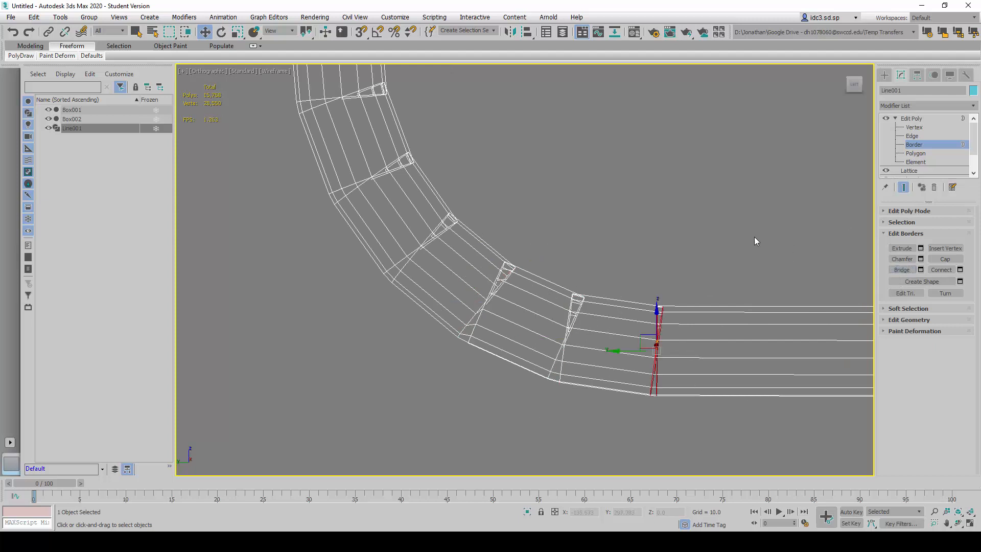
- Bridge the first two gaps of the opposite lower corner bend, starting at the floor tube
{"action": "scroll", "coordinate": [754, 237], "scroll_direction": "down", "scroll_amount": 10}
{"action": "middle_click_drag", "start_coordinate": [796, 205], "coordinate": [490, 267]}
{"action": "scroll", "coordinate": [526, 284], "scroll_direction": "up", "scroll_amount": 11}
{"action": "scroll", "coordinate": [660, 209], "scroll_direction": "up", "scroll_amount": 6}
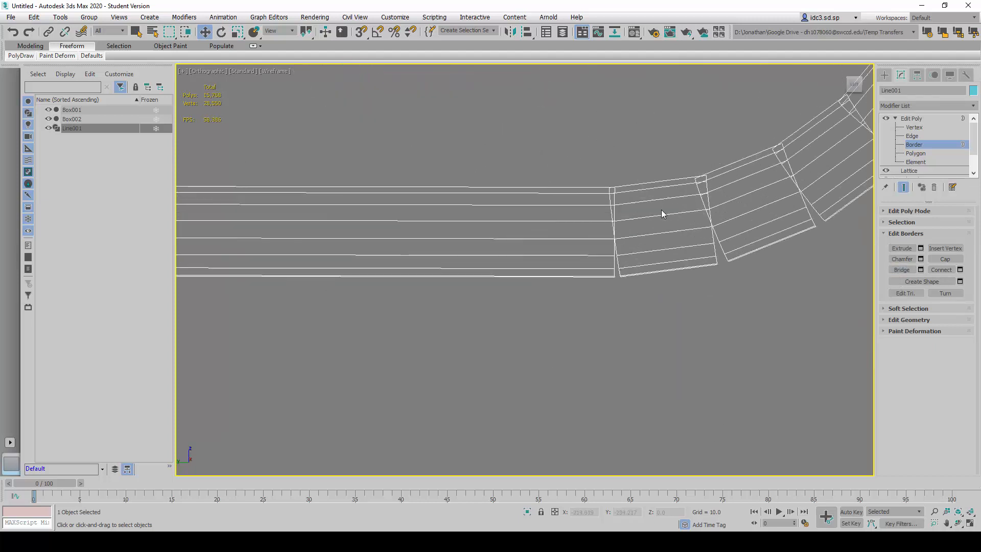
{"action": "left_click_drag", "start_coordinate": [645, 388], "coordinate": [646, 388]}
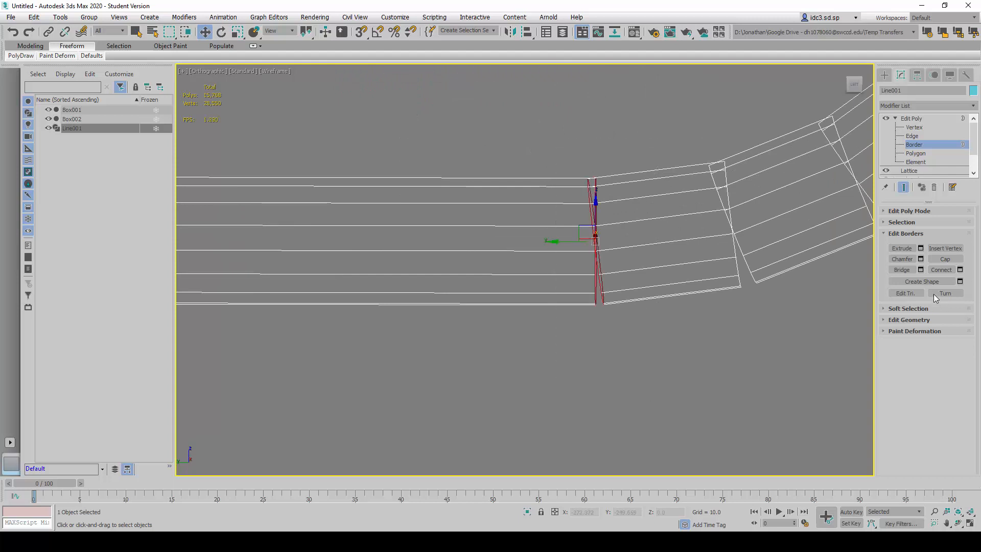
{"action": "left_click_drag", "start_coordinate": [790, 327], "coordinate": [790, 328]}
{"action": "left_click", "coordinate": [901, 270]}
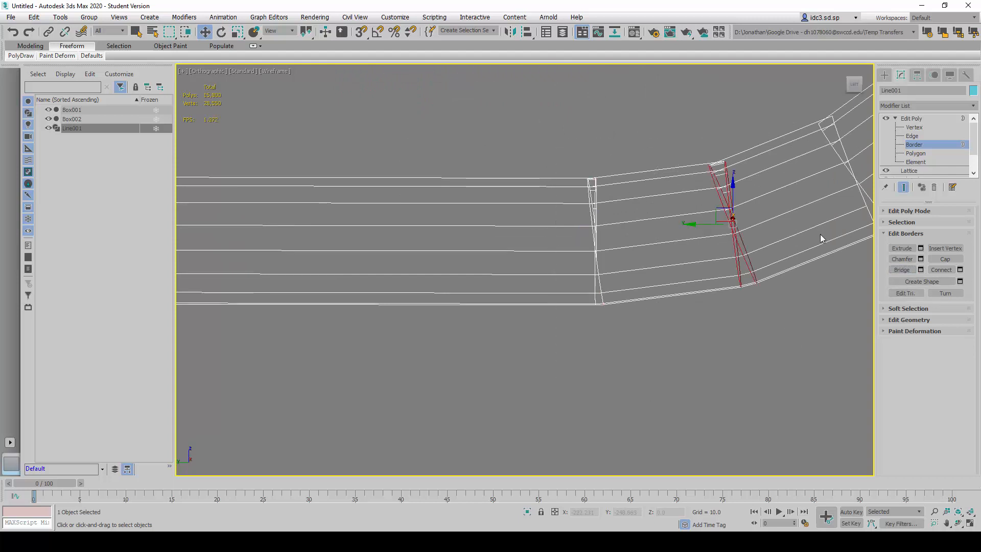
- Bridge the third and fourth border gaps around the opposite lower corner bend
{"action": "middle_click_drag", "start_coordinate": [820, 234], "coordinate": [489, 187]}
{"action": "left_click_drag", "start_coordinate": [599, 332], "coordinate": [600, 332]}
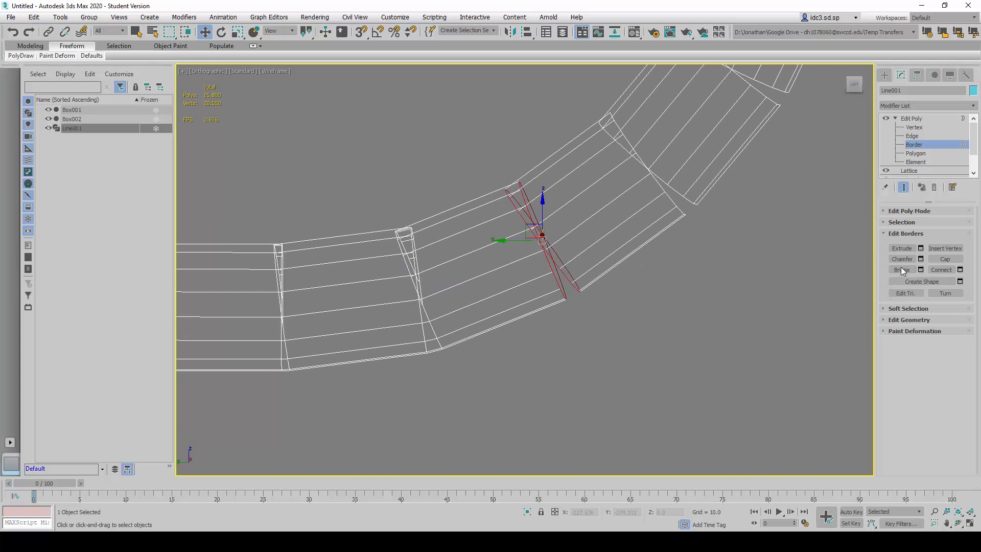
{"action": "left_click", "coordinate": [901, 269]}
{"action": "left_click_drag", "start_coordinate": [744, 245], "coordinate": [733, 241]}
{"action": "middle_click_drag", "start_coordinate": [728, 222], "coordinate": [652, 326]}
{"action": "left_click", "coordinate": [902, 270]}
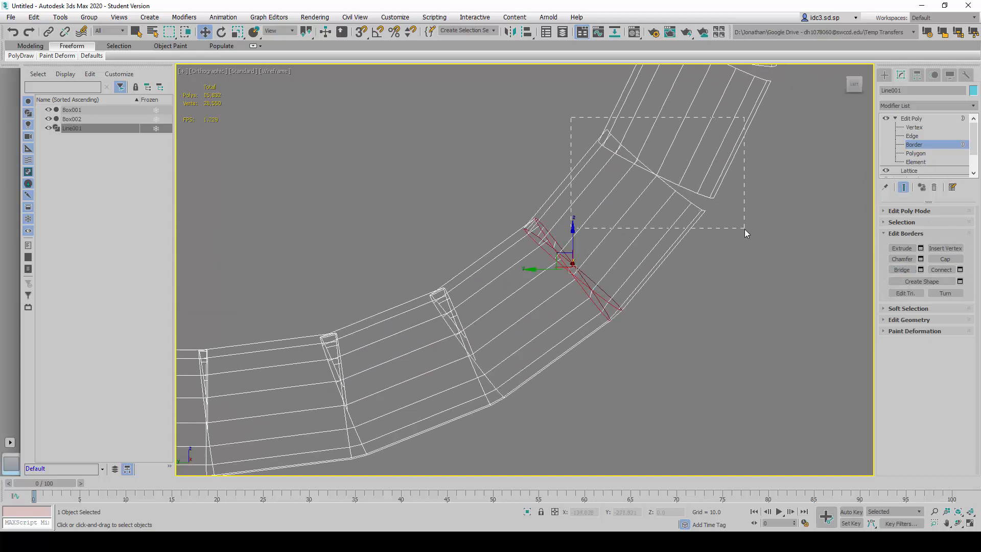
- Bridge the fifth and sixth border gaps up the opposite lower corner bend
{"action": "left_click_drag", "start_coordinate": [744, 229], "coordinate": [743, 228]}
{"action": "scroll", "coordinate": [744, 228], "scroll_direction": "down", "scroll_amount": 3}
{"action": "middle_click_drag", "start_coordinate": [729, 228], "coordinate": [665, 316]}
{"action": "scroll", "coordinate": [626, 204], "scroll_direction": "up", "scroll_amount": 3}
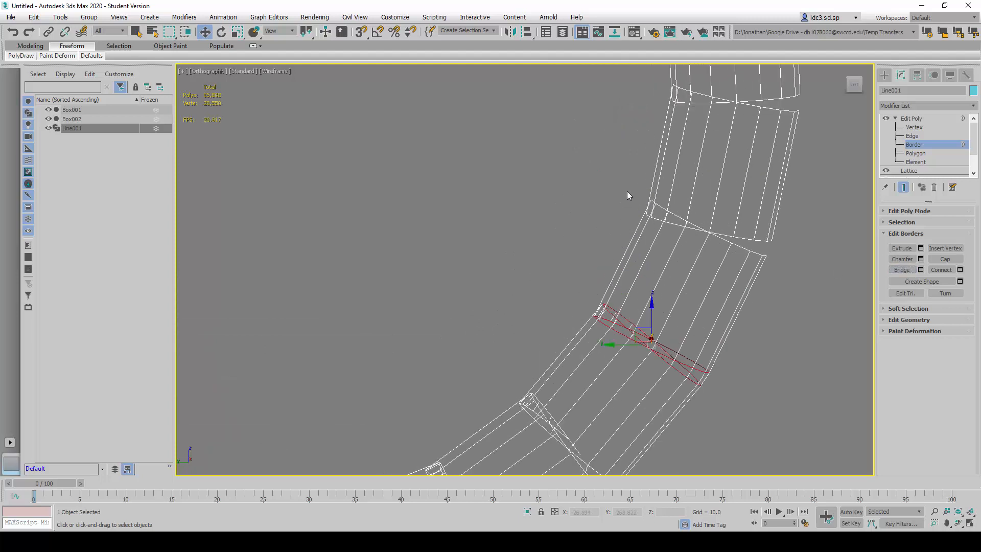
{"action": "left_click_drag", "start_coordinate": [622, 186], "coordinate": [786, 260]}
{"action": "left_click", "coordinate": [901, 270]}
- Bridge the final two gaps of the opposite lower corner, up to its straight upright tube
{"action": "middle_click_drag", "start_coordinate": [705, 140], "coordinate": [634, 241]}
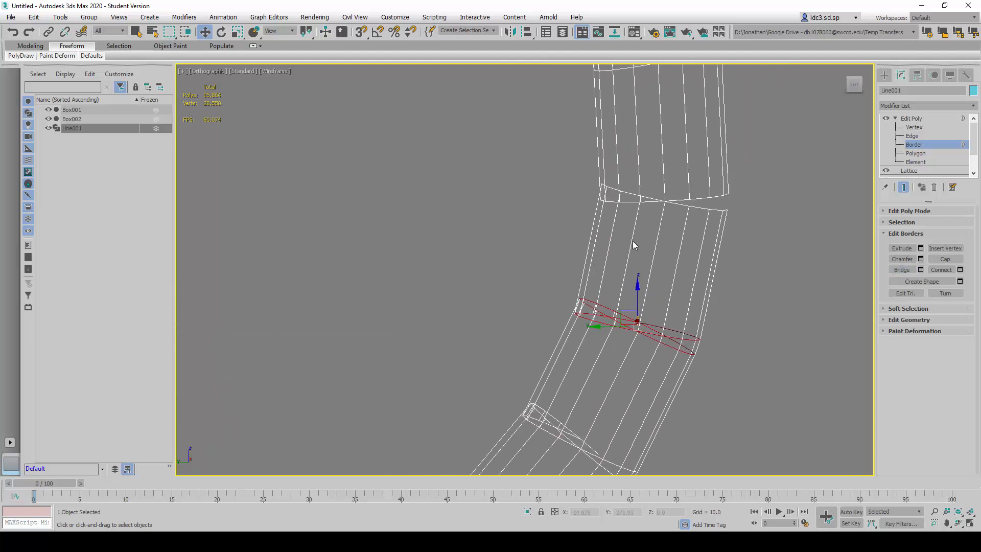
{"action": "left_click_drag", "start_coordinate": [574, 164], "coordinate": [793, 231]}
{"action": "left_click", "coordinate": [907, 270]}
{"action": "middle_click_drag", "start_coordinate": [754, 211], "coordinate": [672, 367]}
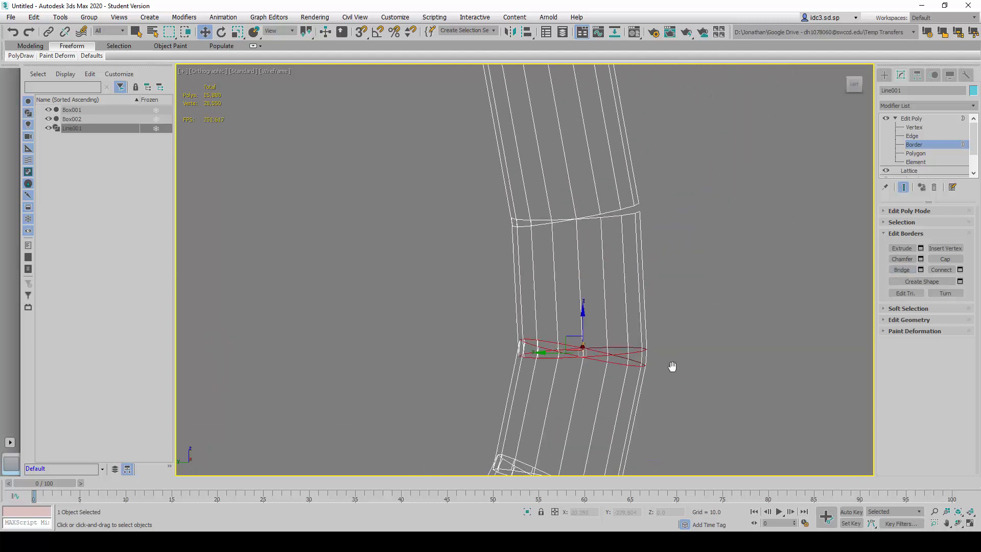
{"action": "left_click_drag", "start_coordinate": [487, 194], "coordinate": [710, 262]}
{"action": "left_click", "coordinate": [902, 269]}
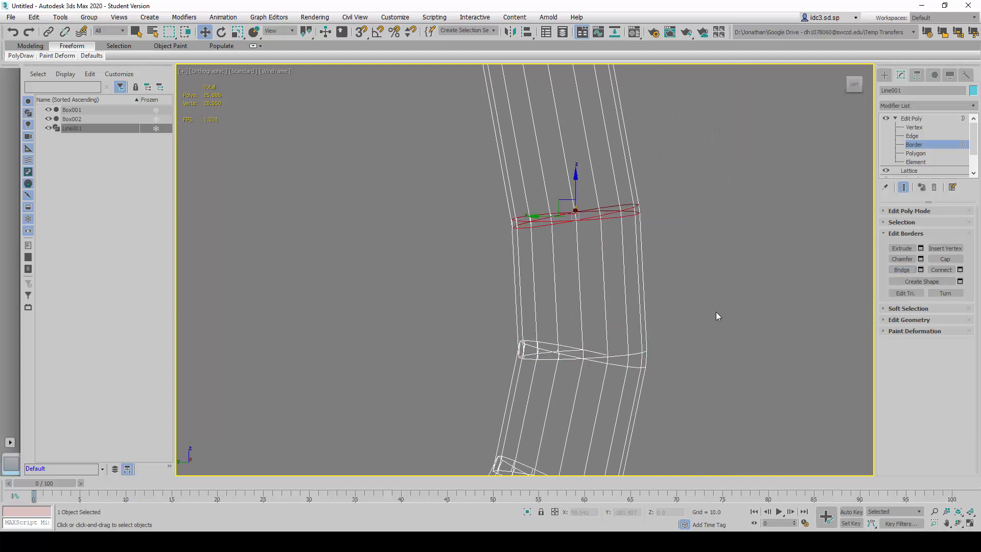
- Bridge the first two border gaps of the upper corner bend above that upright tube, starting where the bend meets the upright
{"action": "scroll", "coordinate": [715, 315], "scroll_direction": "down", "scroll_amount": 5}
{"action": "scroll", "coordinate": [664, 286], "scroll_direction": "up", "scroll_amount": 3}
{"action": "scroll", "coordinate": [653, 307], "scroll_direction": "down", "scroll_amount": 4}
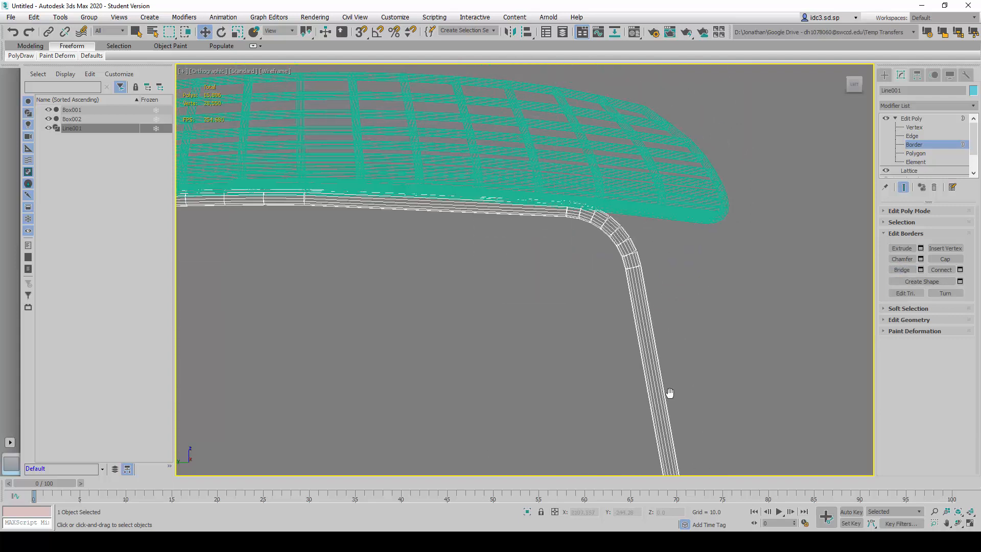
{"action": "scroll", "coordinate": [574, 332], "scroll_direction": "up", "scroll_amount": 3}
{"action": "left_click_drag", "start_coordinate": [768, 424], "coordinate": [768, 424]}
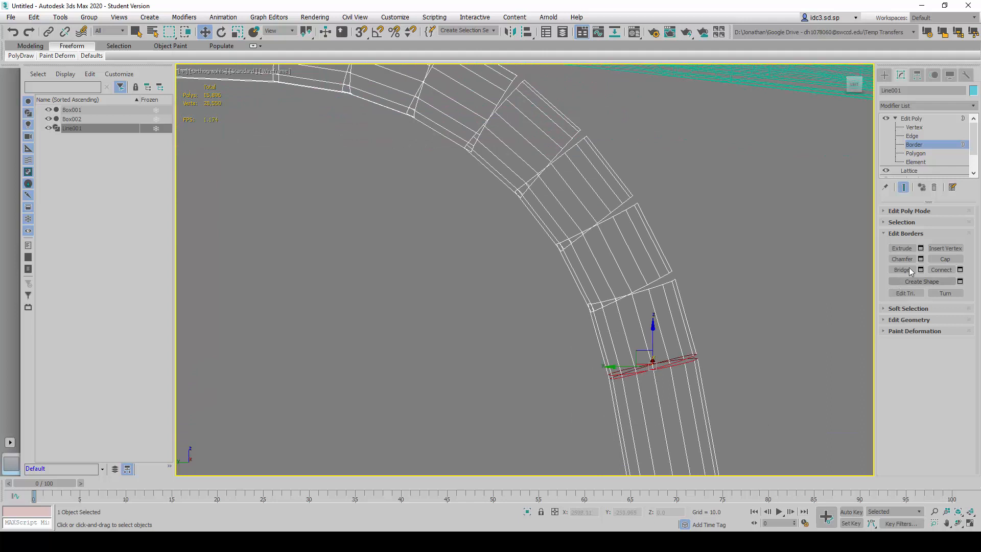
{"action": "left_click", "coordinate": [902, 269]}
{"action": "left_click_drag", "start_coordinate": [724, 339], "coordinate": [723, 339]}
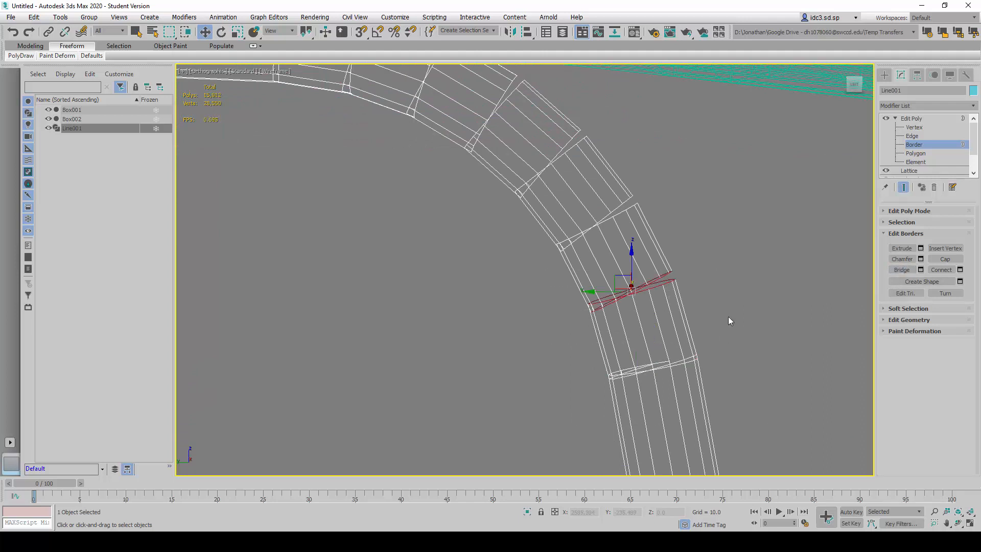
{"action": "left_click_drag", "start_coordinate": [692, 302], "coordinate": [659, 273]}
- Bridge the third and fourth border gaps around the same upper corner bend
{"action": "left_click_drag", "start_coordinate": [658, 220], "coordinate": [621, 197]}
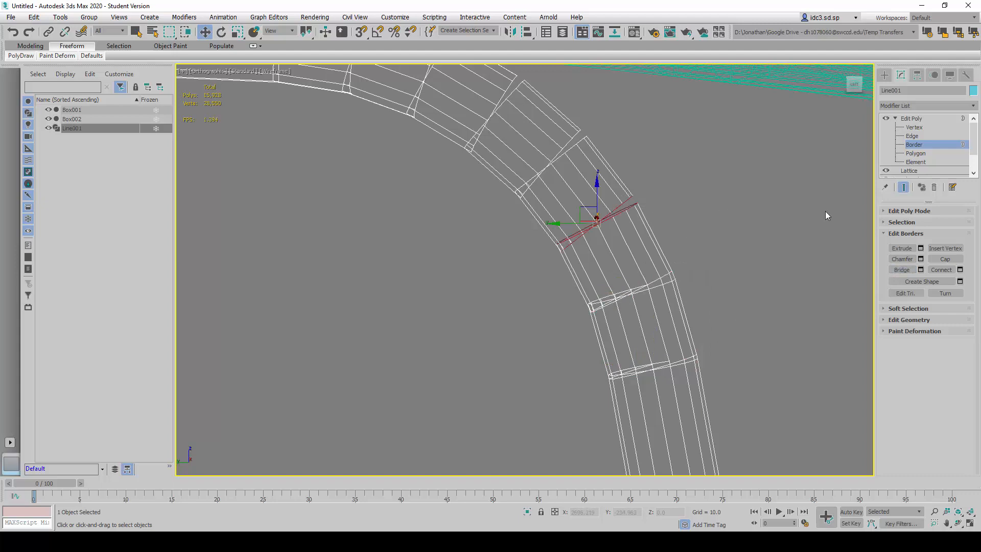
{"action": "left_click_drag", "start_coordinate": [614, 148], "coordinate": [563, 121]}
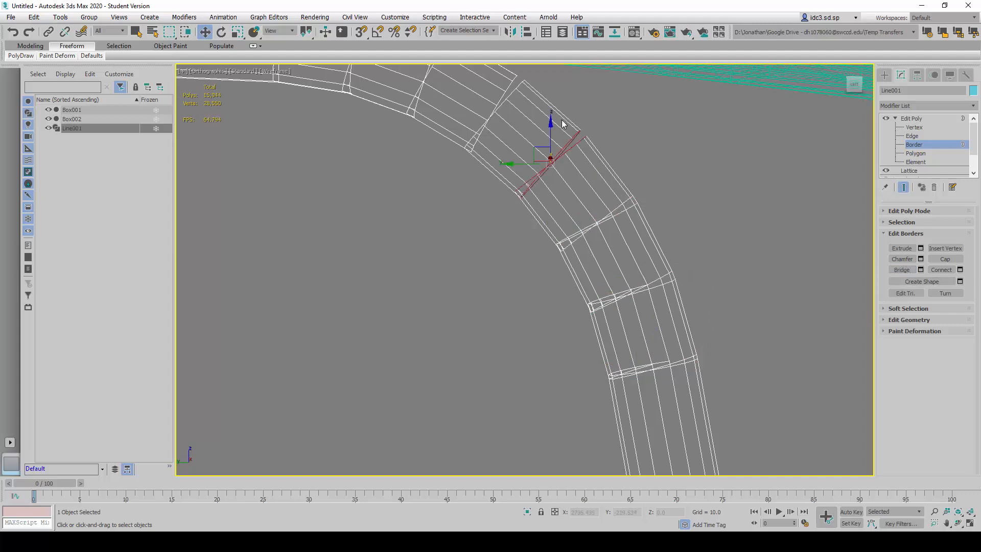
{"action": "left_click", "coordinate": [900, 266]}
- Bridge the fifth and sixth border gaps further around the upper corner bend toward the seat tube
{"action": "middle_click_drag", "start_coordinate": [497, 102], "coordinate": [562, 223]}
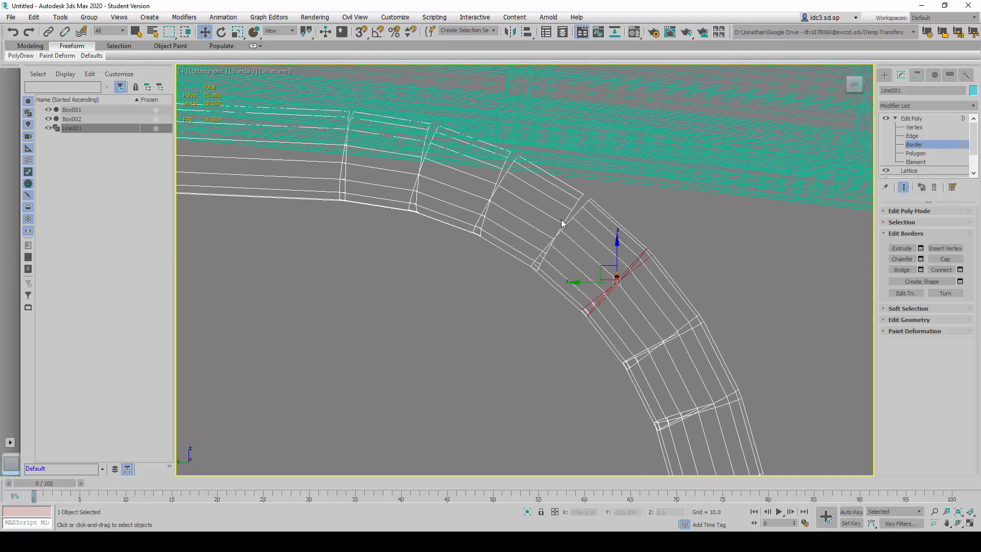
{"action": "scroll", "coordinate": [562, 224], "scroll_direction": "up", "scroll_amount": 4}
{"action": "left_click_drag", "start_coordinate": [667, 199], "coordinate": [564, 188]}
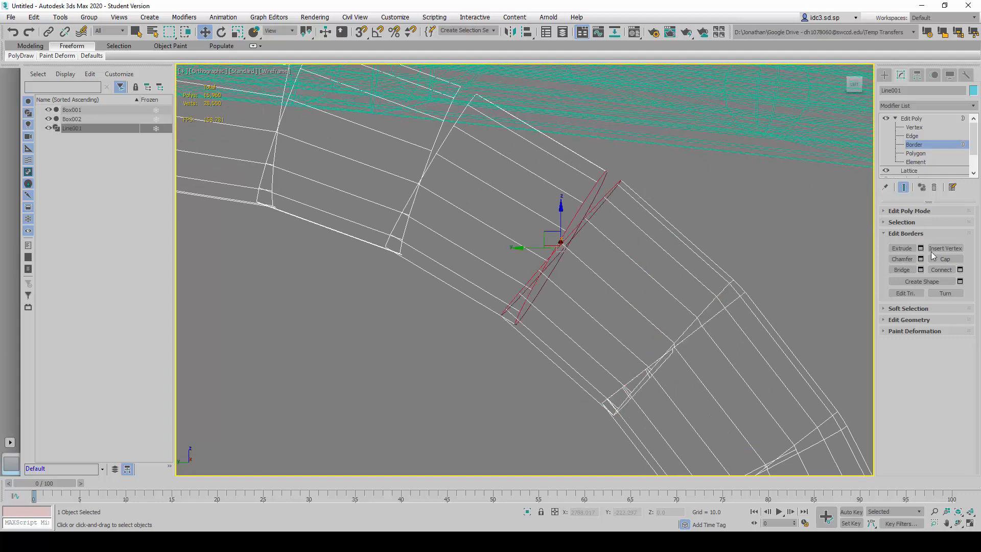
{"action": "left_click", "coordinate": [905, 269]}
{"action": "middle_click_drag", "start_coordinate": [442, 169], "coordinate": [517, 243]}
{"action": "left_click_drag", "start_coordinate": [517, 243], "coordinate": [479, 228]}
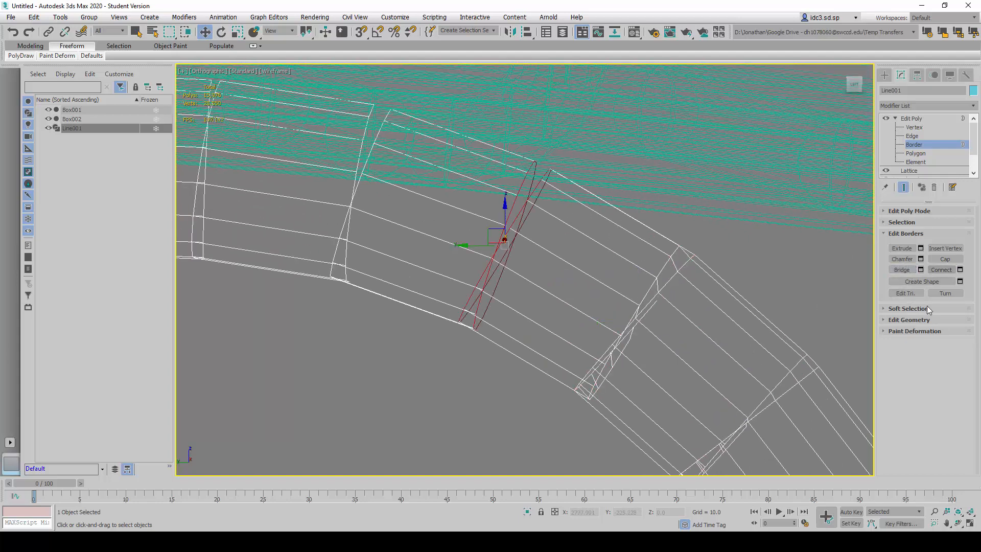
{"action": "left_click", "coordinate": [901, 269]}
- Bridge the last two border gaps of the upper corner bend, up to the tube under the seat
{"action": "middle_click_drag", "start_coordinate": [360, 228], "coordinate": [495, 298]}
{"action": "left_click_drag", "start_coordinate": [489, 302], "coordinate": [461, 295]}
{"action": "key", "text": "ctrl+z"}
{"action": "left_click", "coordinate": [901, 270]}
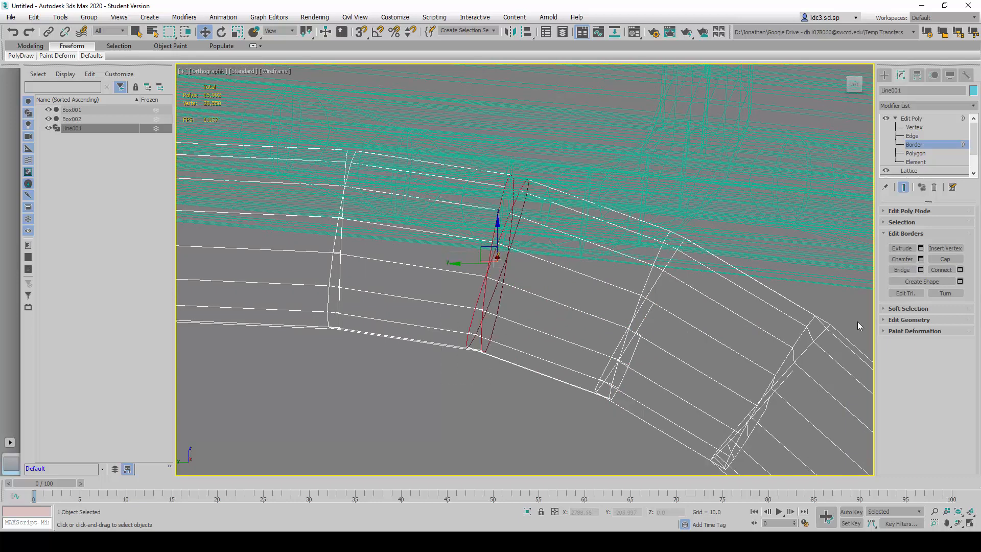
{"action": "left_click", "coordinate": [327, 310]}
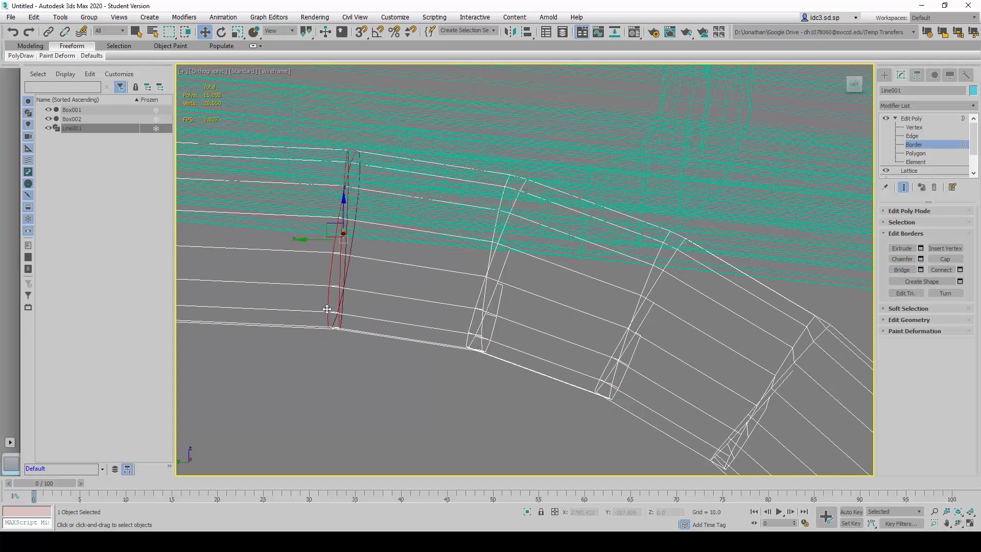
- Bridge the first two border gaps of the opposite upper corner bend, starting at its upright tube
{"action": "scroll", "coordinate": [444, 348], "scroll_direction": "down", "scroll_amount": 8}
{"action": "middle_click_drag", "start_coordinate": [353, 364], "coordinate": [777, 288]}
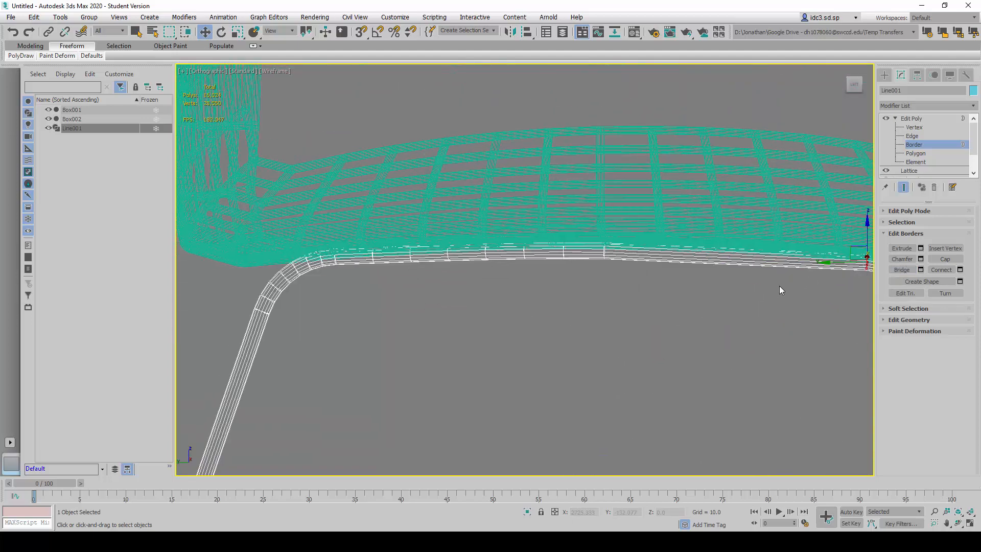
{"action": "scroll", "coordinate": [777, 287], "scroll_direction": "up", "scroll_amount": 2}
{"action": "middle_click_drag", "start_coordinate": [459, 264], "coordinate": [769, 294]}
{"action": "scroll", "coordinate": [383, 353], "scroll_direction": "up", "scroll_amount": 2}
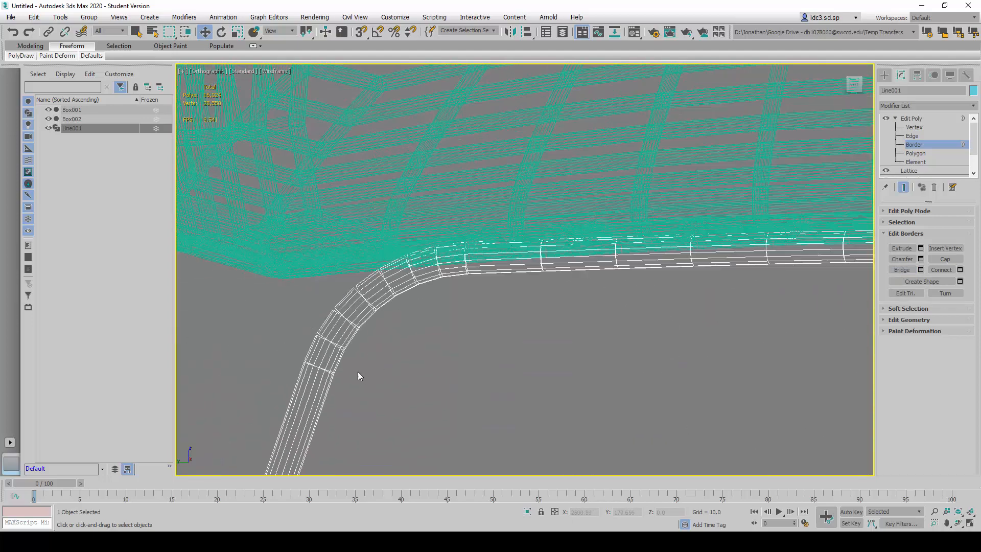
{"action": "scroll", "coordinate": [350, 382], "scroll_direction": "up", "scroll_amount": 2}
{"action": "left_click_drag", "start_coordinate": [354, 384], "coordinate": [326, 308]}
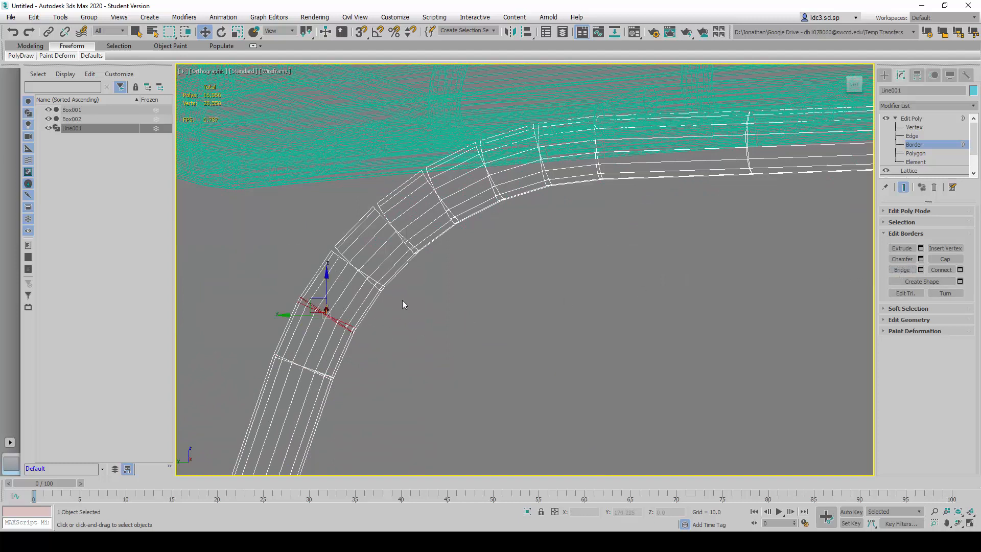
- Bridge the third, fourth and fifth border gaps around the opposite upper corner bend
{"action": "left_click_drag", "start_coordinate": [401, 299], "coordinate": [372, 276]}
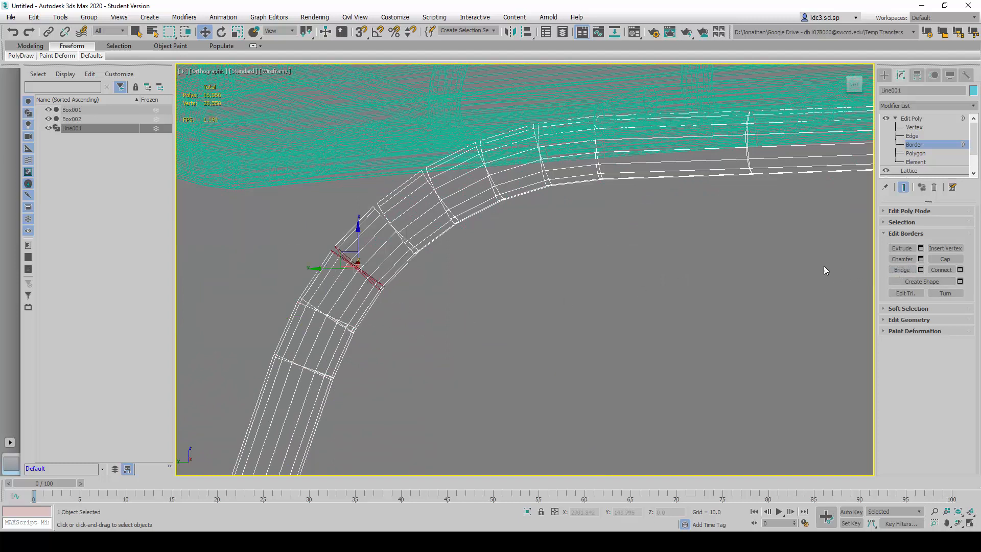
{"action": "left_click", "coordinate": [404, 252]}
{"action": "left_click_drag", "start_coordinate": [473, 235], "coordinate": [441, 210]}
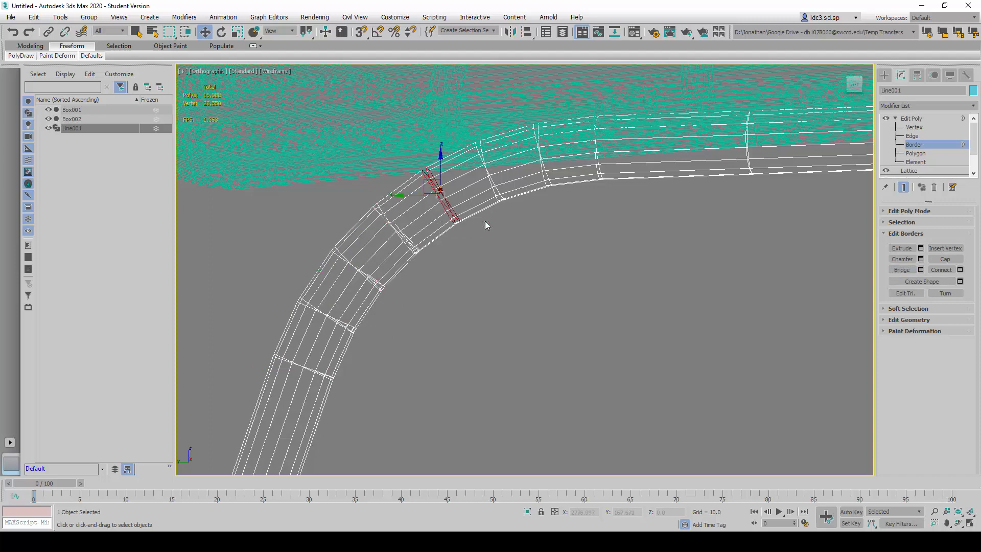
{"action": "left_click", "coordinate": [906, 272]}
- Bridge the sixth and seventh border gaps of the opposite upper corner bend, toward the tube under the seat
{"action": "left_click", "coordinate": [495, 194]}
{"action": "left_click", "coordinate": [902, 269]}
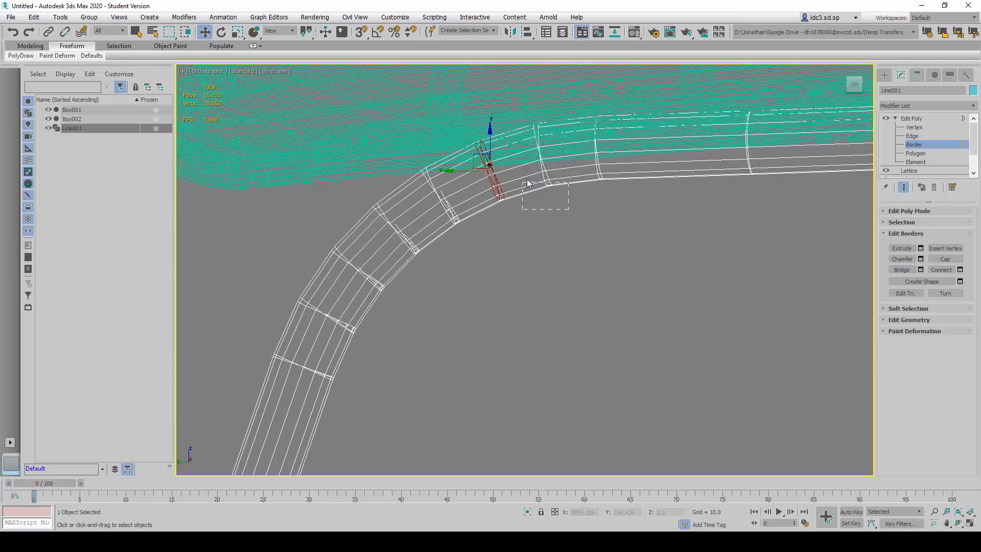
{"action": "left_click_drag", "start_coordinate": [528, 183], "coordinate": [530, 183]}
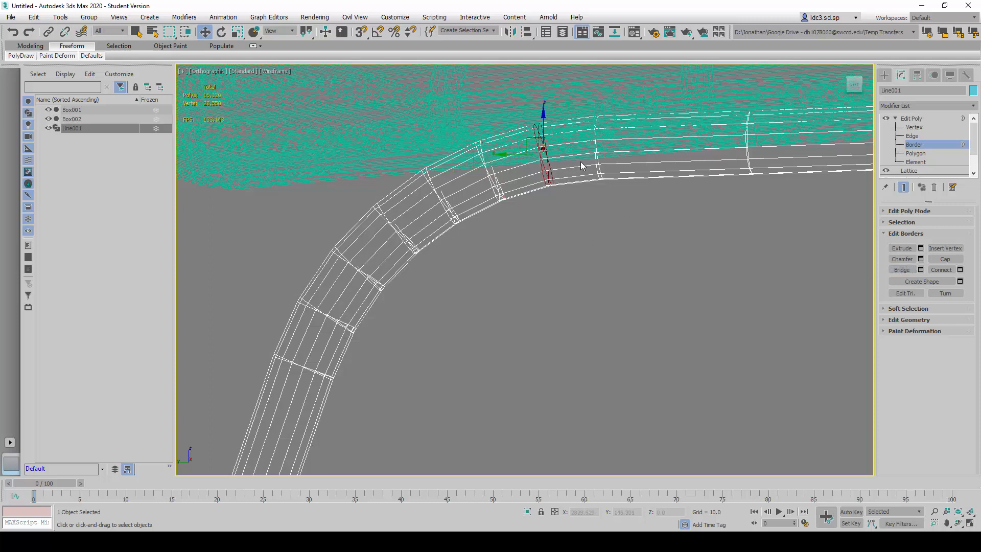
{"action": "left_click", "coordinate": [893, 269]}
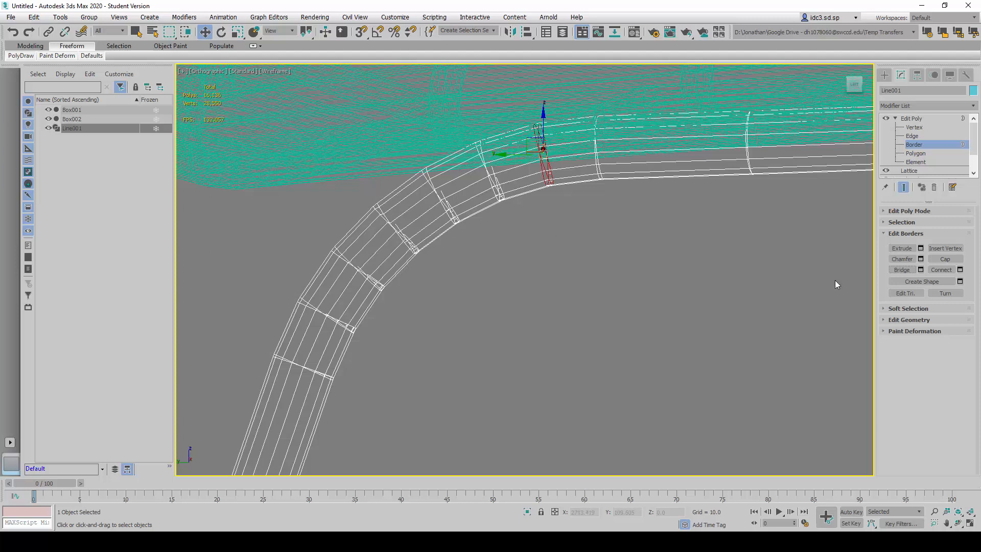
- Try to bridge the eighth border gap of the opposite upper corner bend, and return to object level
{"action": "left_click", "coordinate": [901, 269]}
{"action": "scroll", "coordinate": [626, 250], "scroll_direction": "down", "scroll_amount": 5}
{"action": "scroll", "coordinate": [620, 240], "scroll_direction": "up", "scroll_amount": 5}
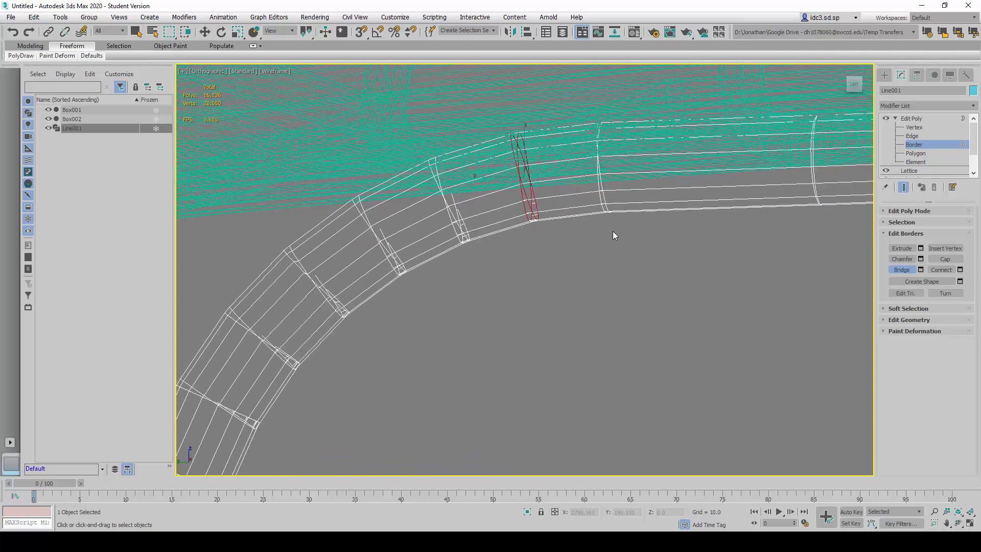
{"action": "scroll", "coordinate": [611, 240], "scroll_direction": "down", "scroll_amount": 2}
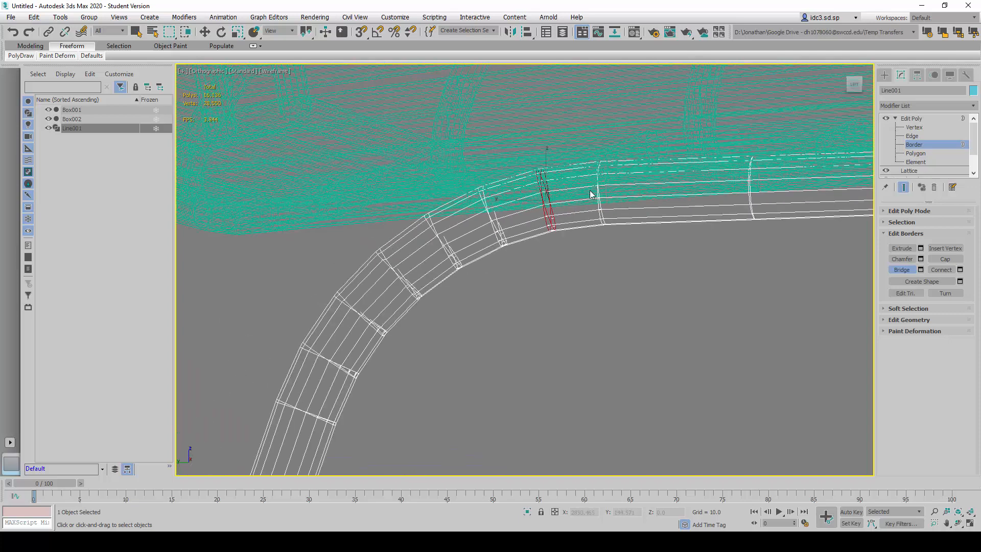
{"action": "left_click", "coordinate": [901, 259]}
{"action": "left_click", "coordinate": [895, 270]}
{"action": "left_click", "coordinate": [924, 153]}
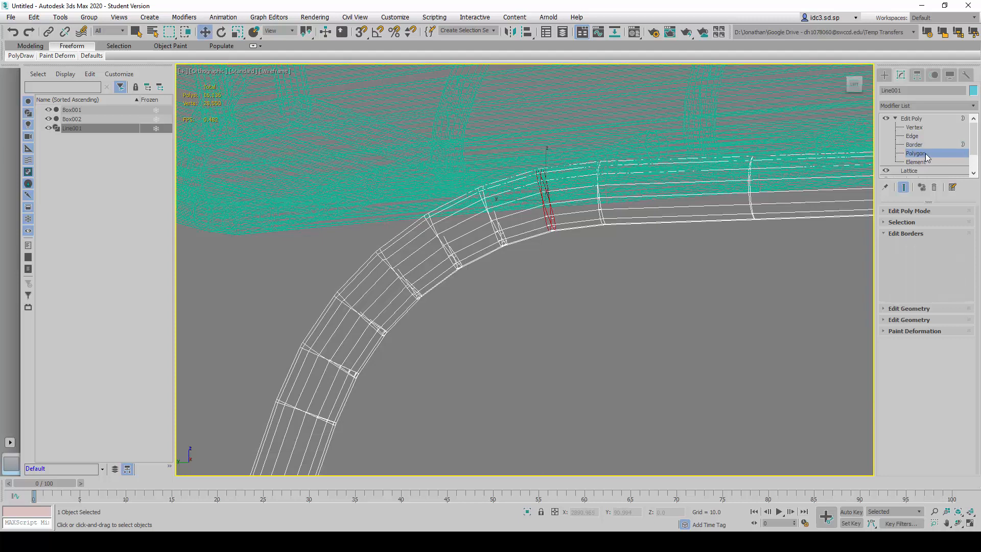
{"action": "left_click", "coordinate": [924, 146]}
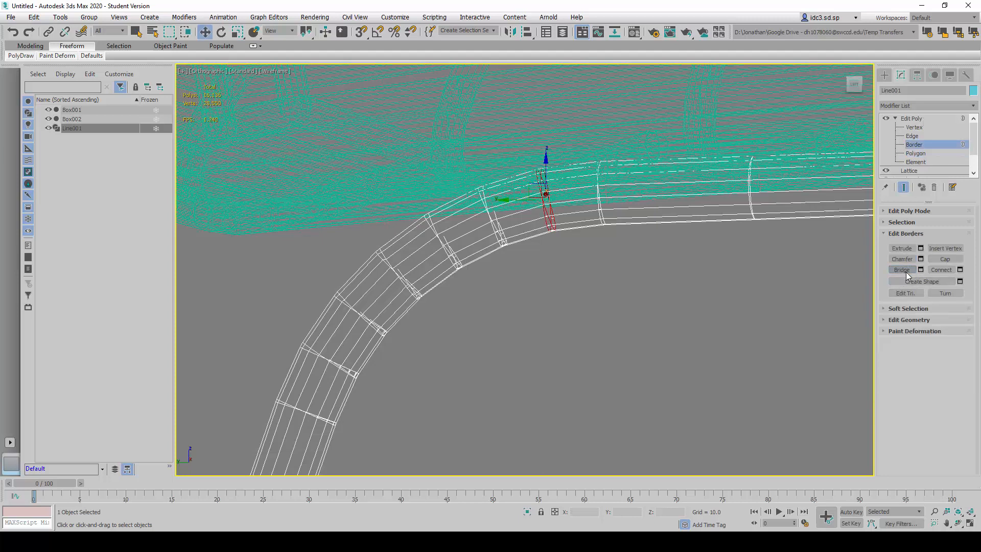
{"action": "left_click", "coordinate": [904, 270]}
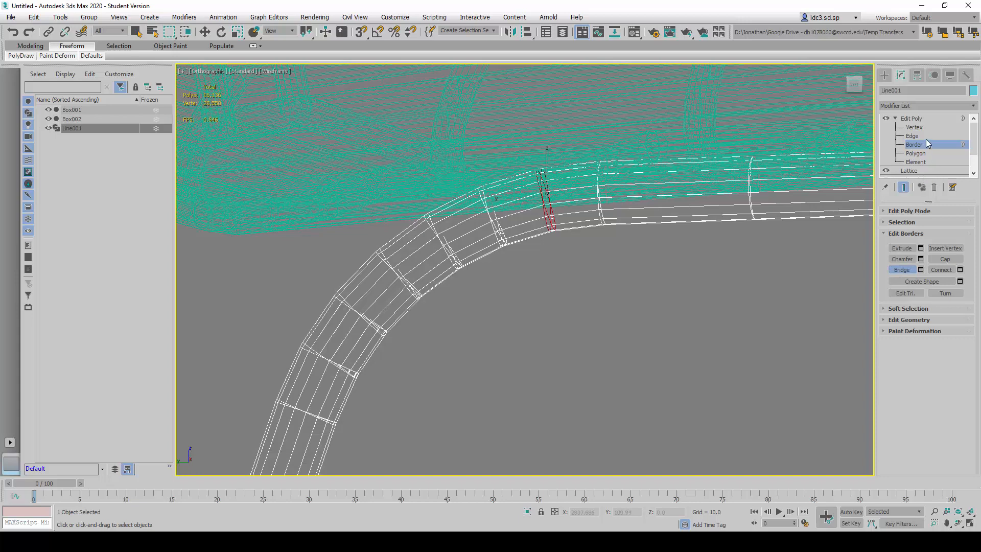
{"action": "left_click", "coordinate": [918, 119]}
{"action": "key", "text": "r"}
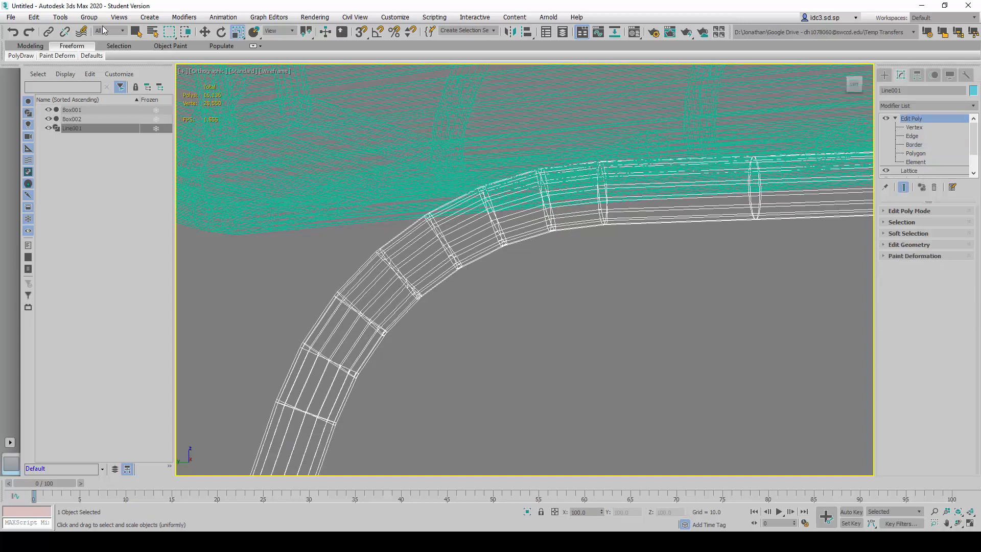
- Start saving the scene under a new name and browse from the Desktop into the "from SP Laptop to DH GoogleDrive" shortcut
{"action": "left_click", "coordinate": [11, 17]}
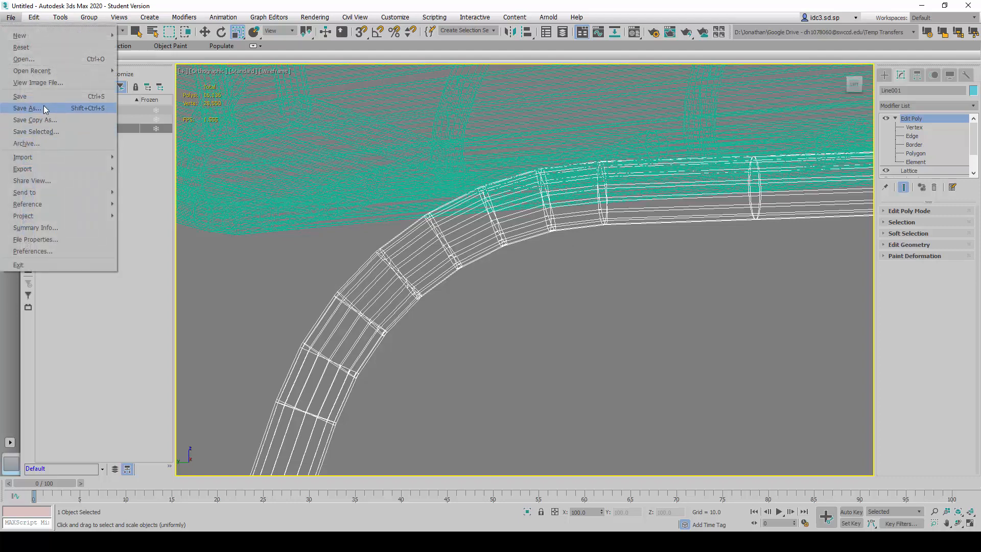
{"action": "left_click", "coordinate": [43, 109]}
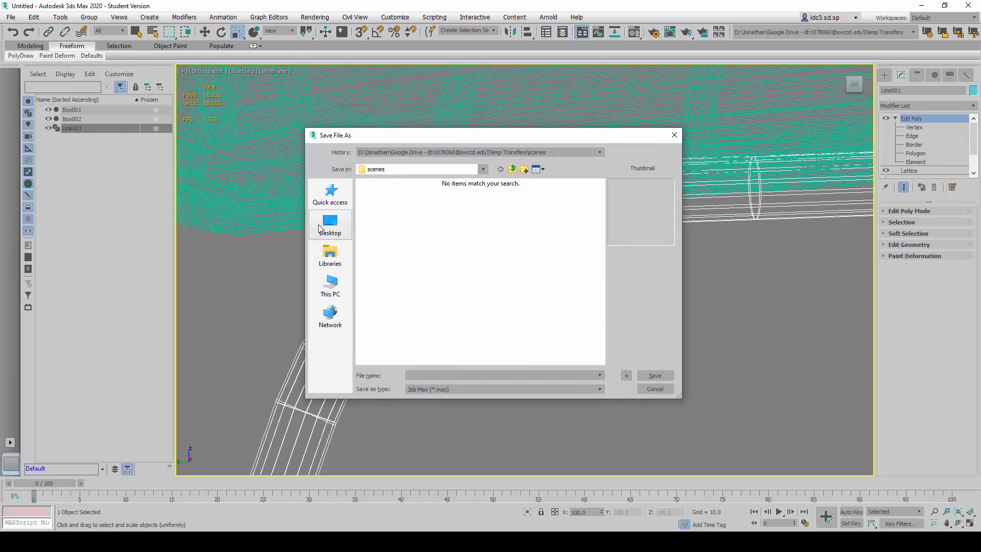
{"action": "left_click", "coordinate": [321, 228]}
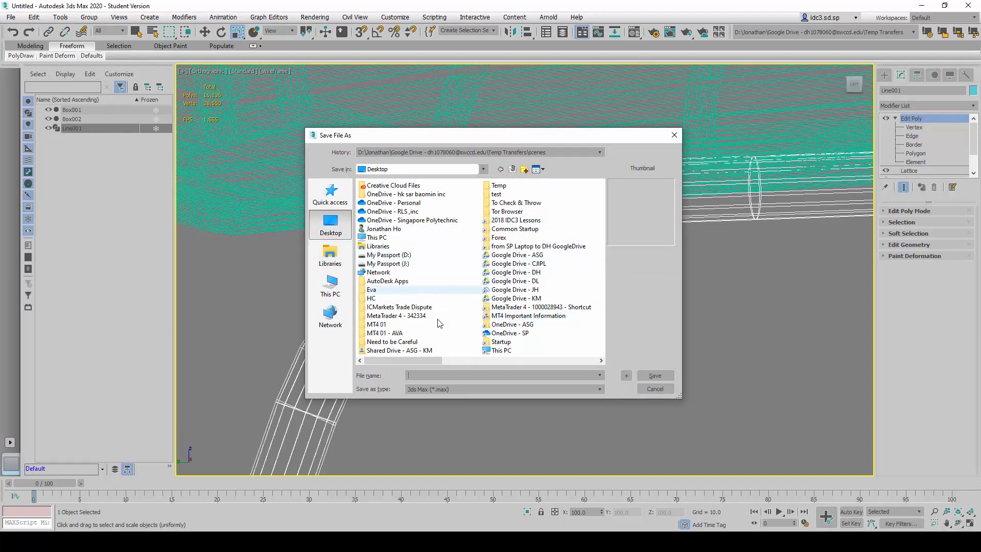
{"action": "scroll", "coordinate": [436, 288], "scroll_direction": "down", "scroll_amount": 2}
{"action": "scroll", "coordinate": [445, 286], "scroll_direction": "up", "scroll_amount": 1}
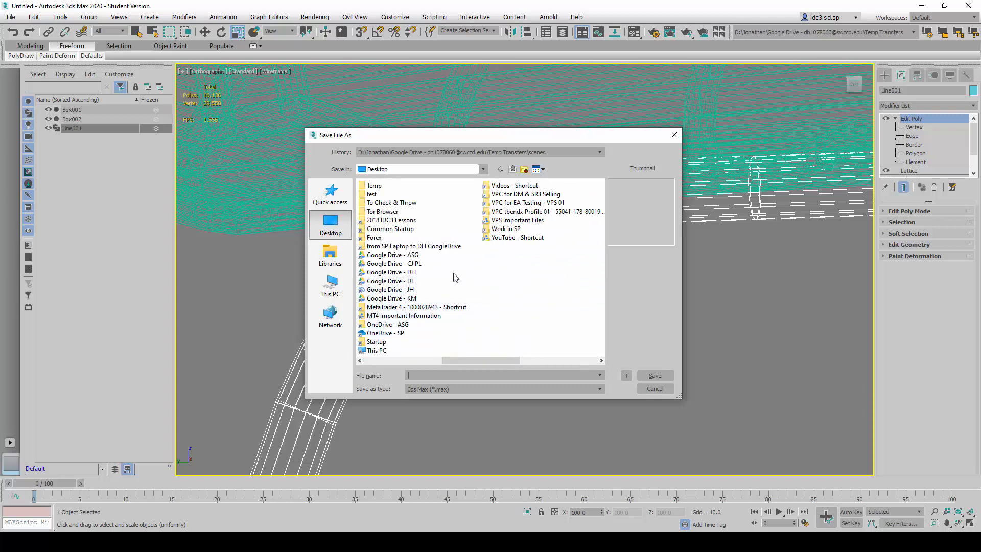
{"action": "double_click", "coordinate": [442, 246]}
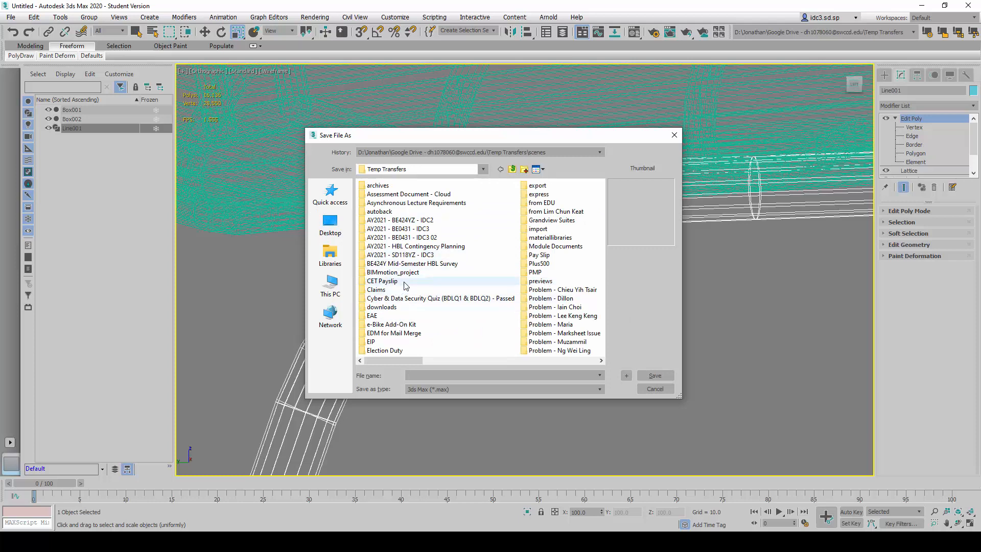
- Save the scene as Chair.max in AY2021 - BE424YZ - IDC2 > 08 - Lesson Notes > Semester 02 - Lesson 03
{"action": "scroll", "coordinate": [447, 294], "scroll_direction": "down", "scroll_amount": 1}
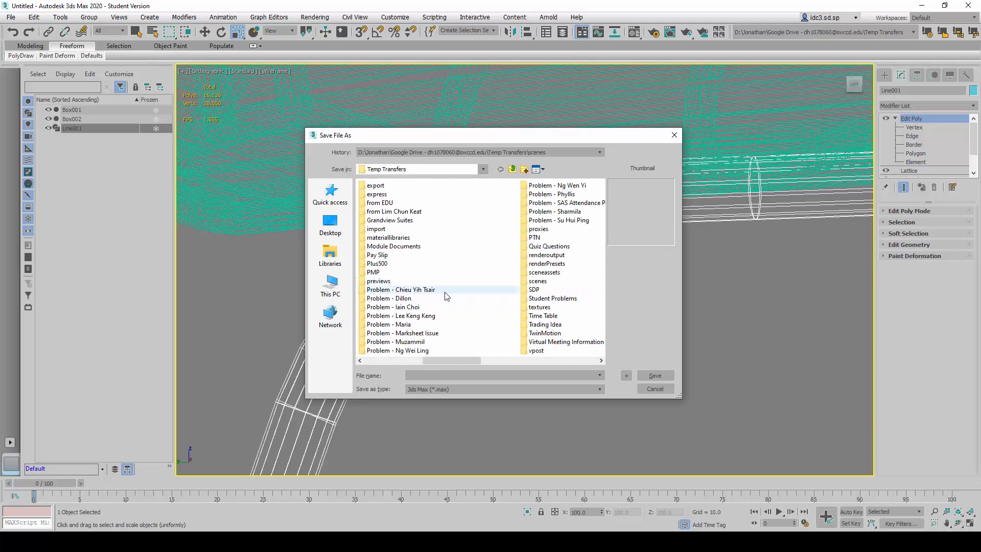
{"action": "scroll", "coordinate": [447, 297], "scroll_direction": "up", "scroll_amount": 1}
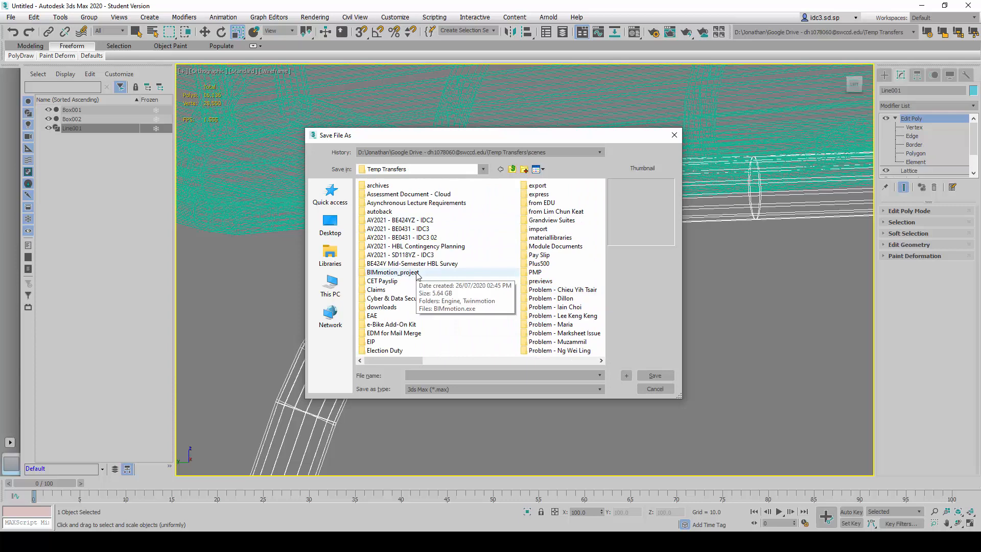
{"action": "double_click", "coordinate": [416, 220]}
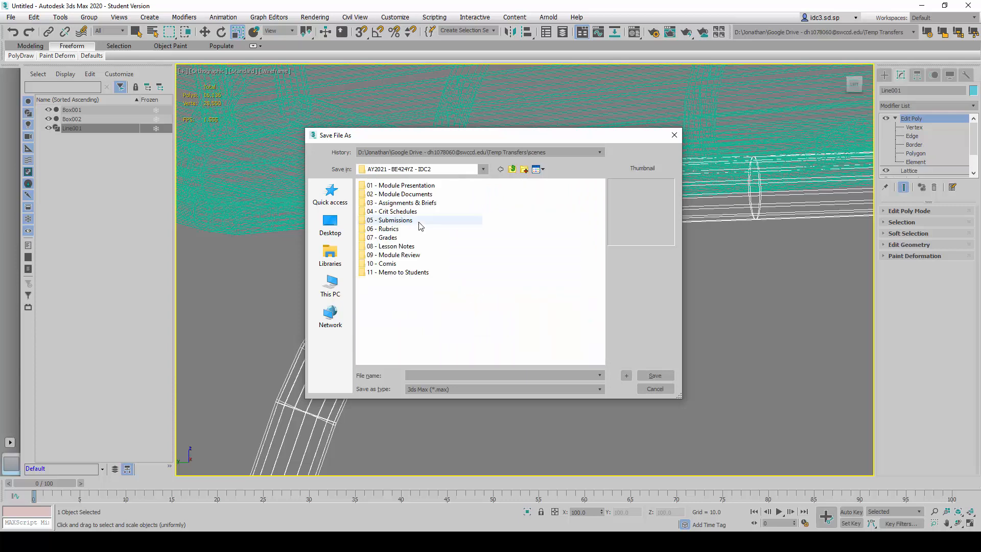
{"action": "double_click", "coordinate": [391, 246]}
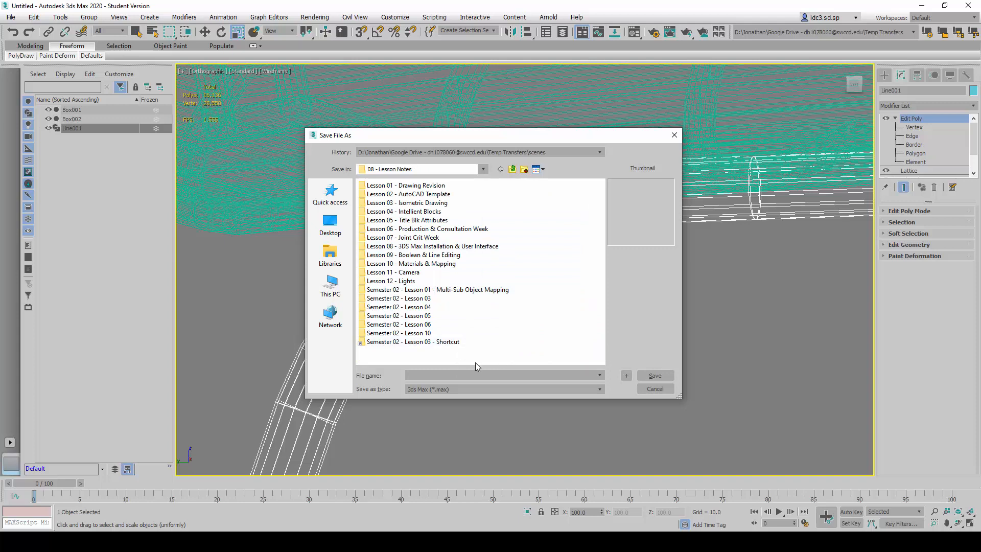
{"action": "double_click", "coordinate": [419, 299]}
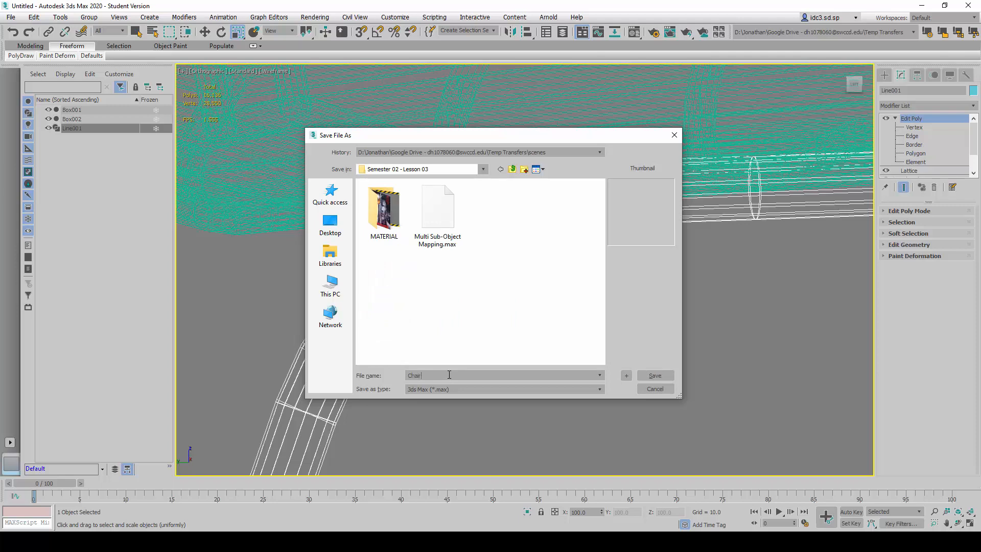
{"action": "left_click", "coordinate": [655, 375]}
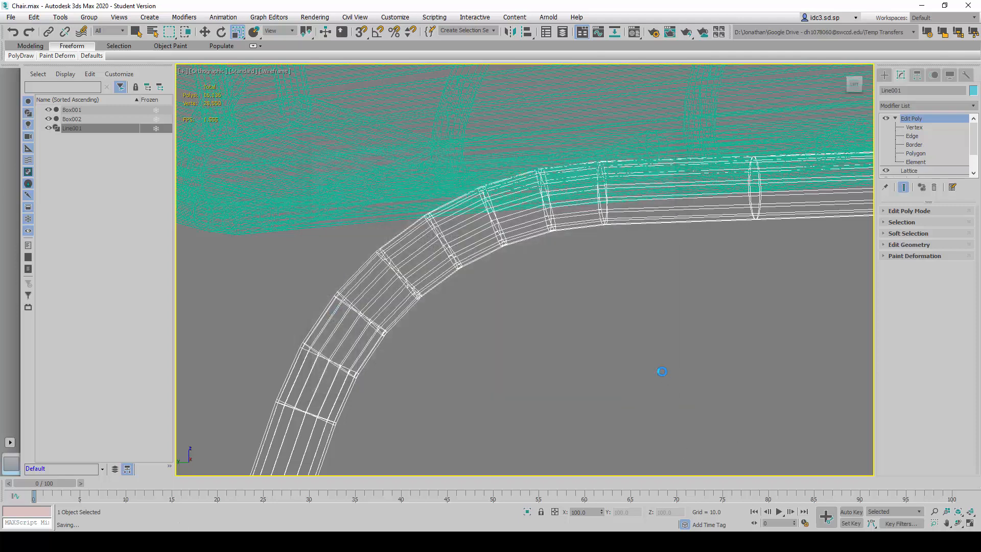
- Select the borders of the eighth gap, where the opposite upper bend meets the tube under the seat, and bridge them
{"action": "left_click", "coordinate": [571, 315]}
{"action": "left_click", "coordinate": [582, 229]}
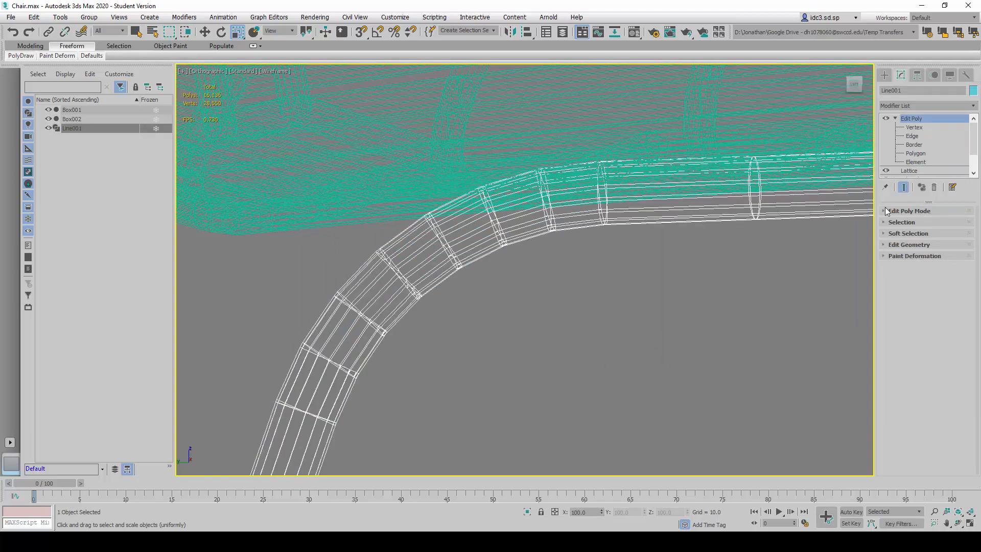
{"action": "left_click", "coordinate": [915, 145]}
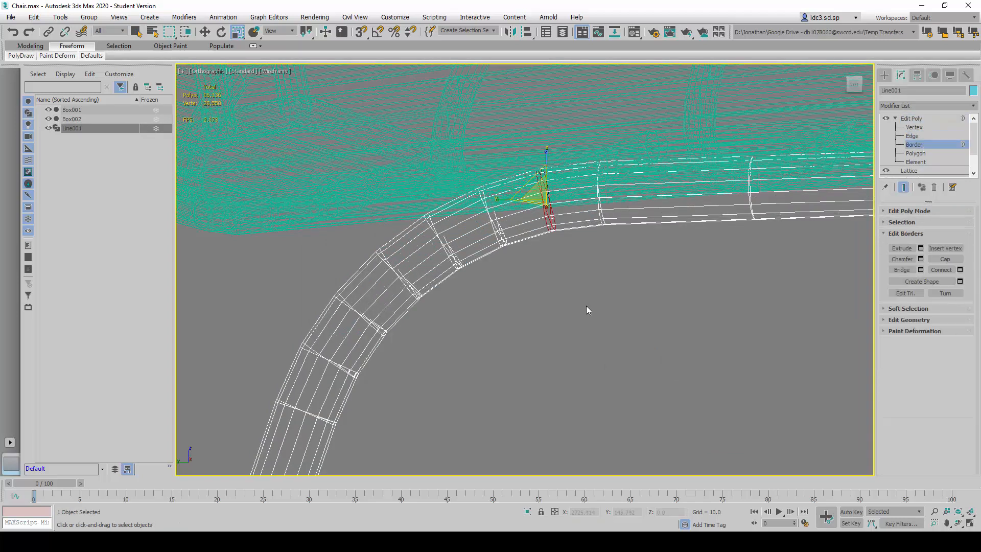
{"action": "left_click", "coordinate": [583, 162]}
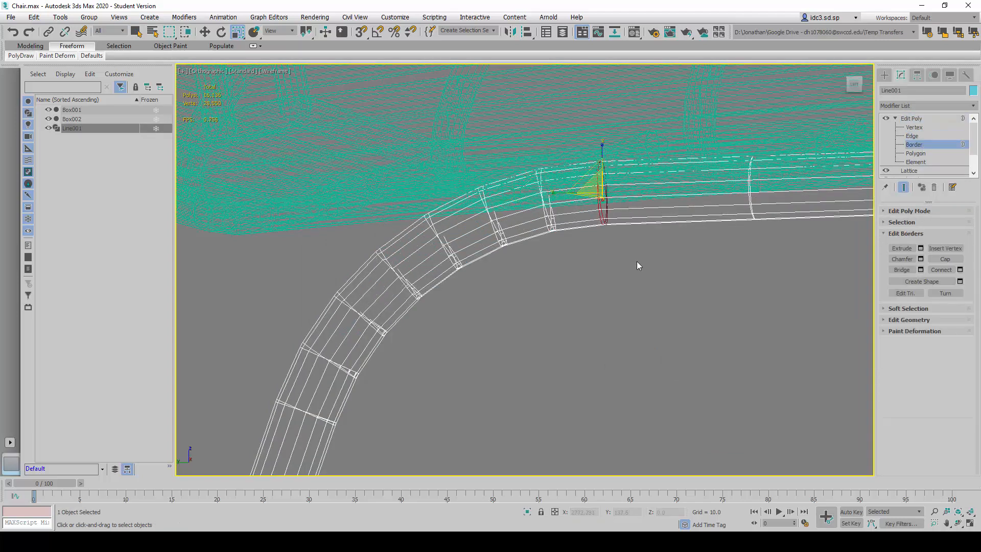
{"action": "left_click", "coordinate": [902, 270]}
- Examine the bridged leg frame along the seat underside and as a whole with the chair in shaded view
{"action": "scroll", "coordinate": [776, 270], "scroll_direction": "down", "scroll_amount": 5}
{"action": "middle_click_drag", "start_coordinate": [696, 283], "coordinate": [465, 246]}
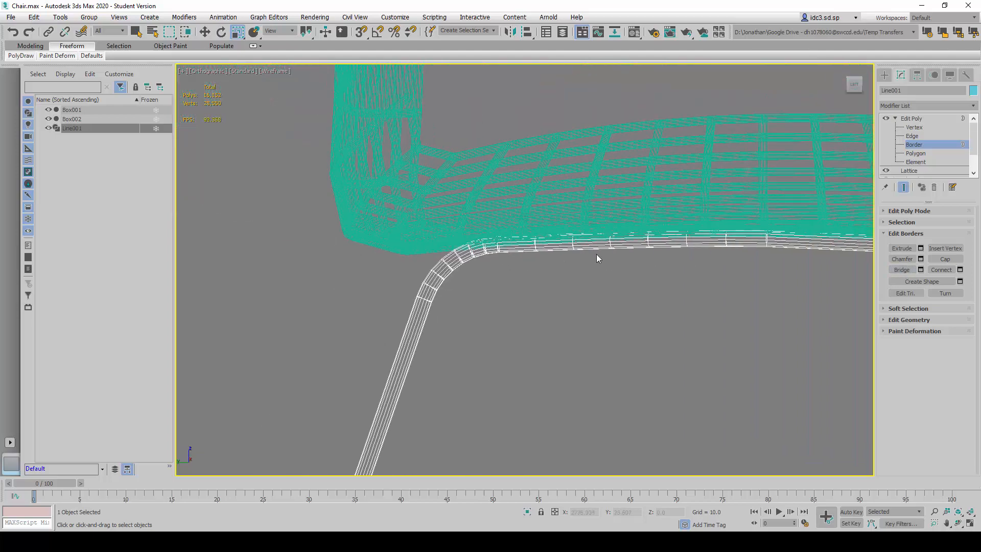
{"action": "scroll", "coordinate": [617, 244], "scroll_direction": "up", "scroll_amount": 5}
{"action": "scroll", "coordinate": [568, 262], "scroll_direction": "down", "scroll_amount": 5}
{"action": "scroll", "coordinate": [508, 259], "scroll_direction": "down", "scroll_amount": 5}
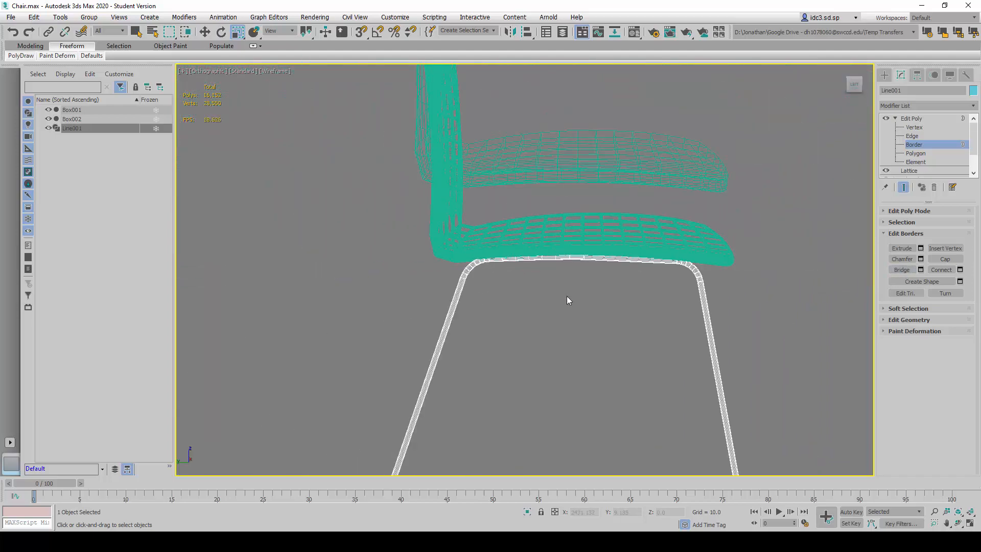
{"action": "scroll", "coordinate": [566, 297], "scroll_direction": "up", "scroll_amount": 2}
{"action": "key", "text": "F3"}
{"action": "scroll", "coordinate": [590, 235], "scroll_direction": "down", "scroll_amount": 5}
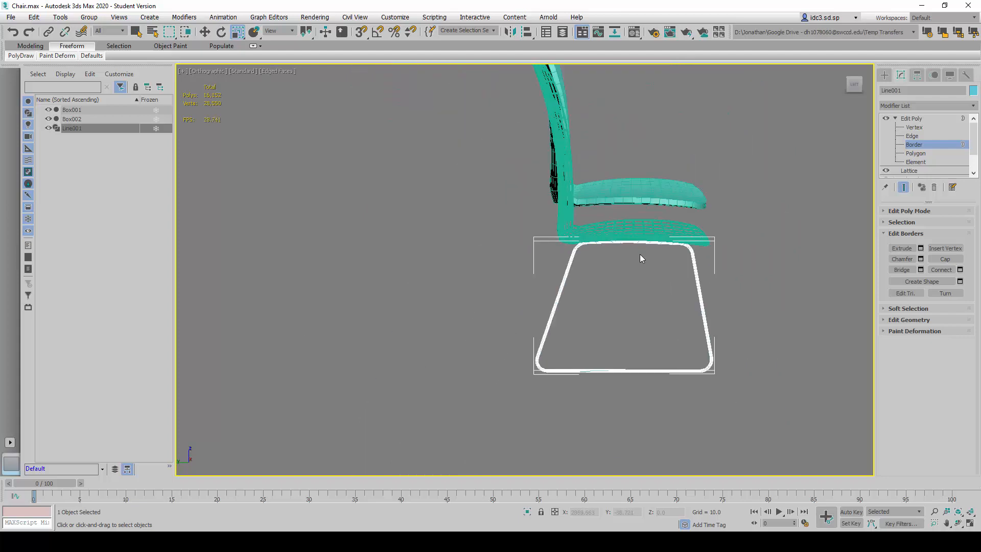
{"action": "middle_click_drag", "start_coordinate": [639, 253], "coordinate": [403, 452], "text": "alt"}
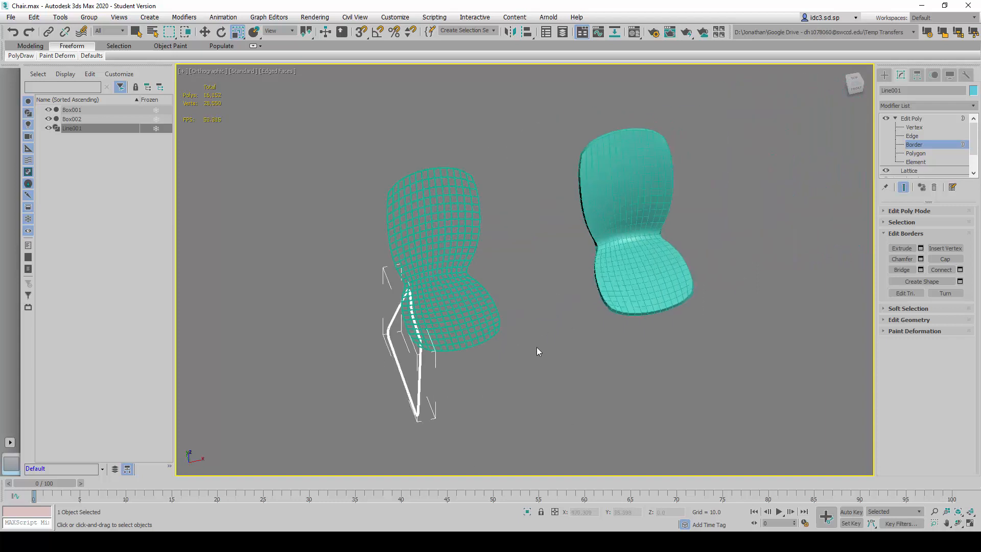
- Leave border editing on the leg frame, collapse its Edit Poly sub-object list, and reselect the frame as a whole object
{"action": "left_click", "coordinate": [914, 118]}
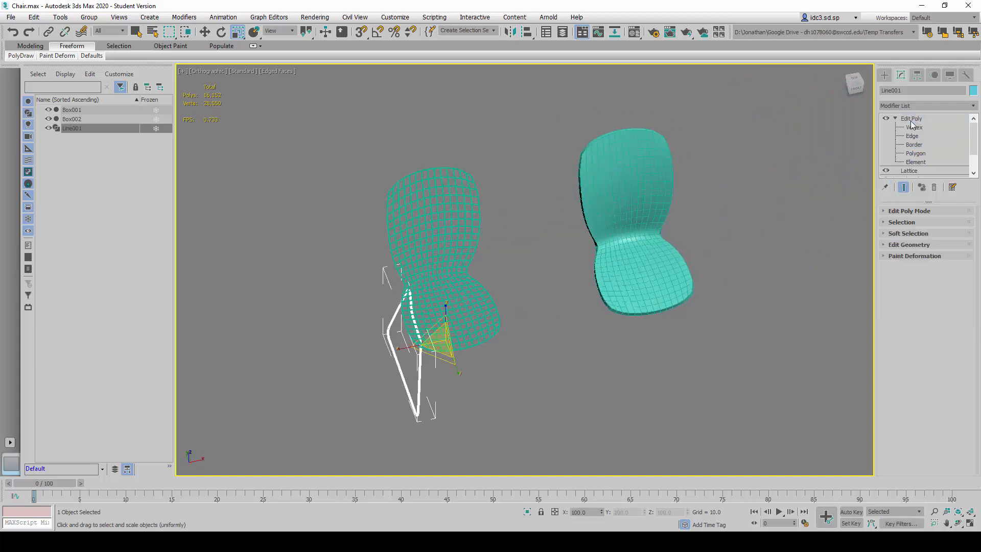
{"action": "left_click", "coordinate": [895, 118]}
{"action": "left_click", "coordinate": [538, 427]}
{"action": "scroll", "coordinate": [515, 352], "scroll_direction": "down", "scroll_amount": 2}
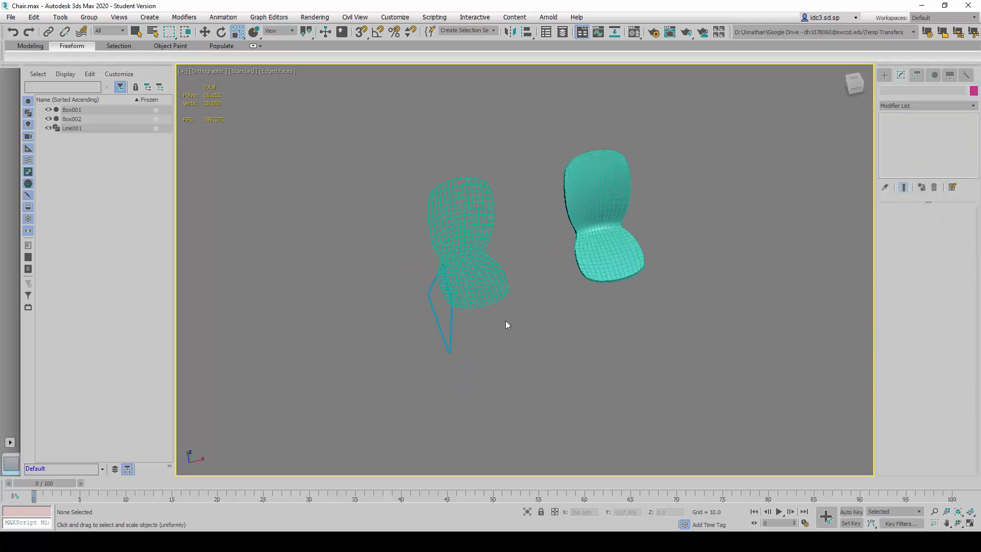
{"action": "scroll", "coordinate": [459, 338], "scroll_direction": "up", "scroll_amount": 5}
{"action": "left_click", "coordinate": [385, 310]}
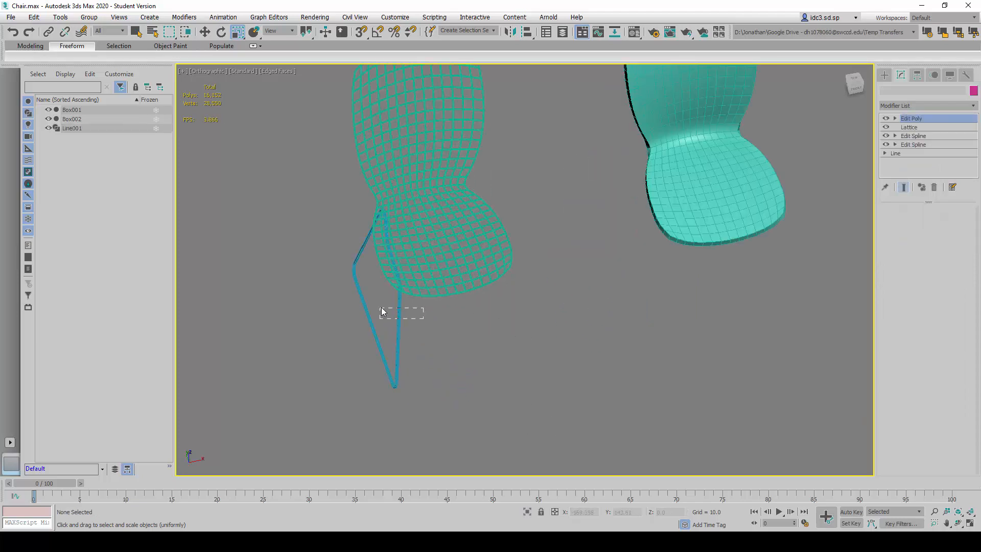
- Show the Top view maximized and select the leg frame in it
{"action": "key", "text": "alt+w"}
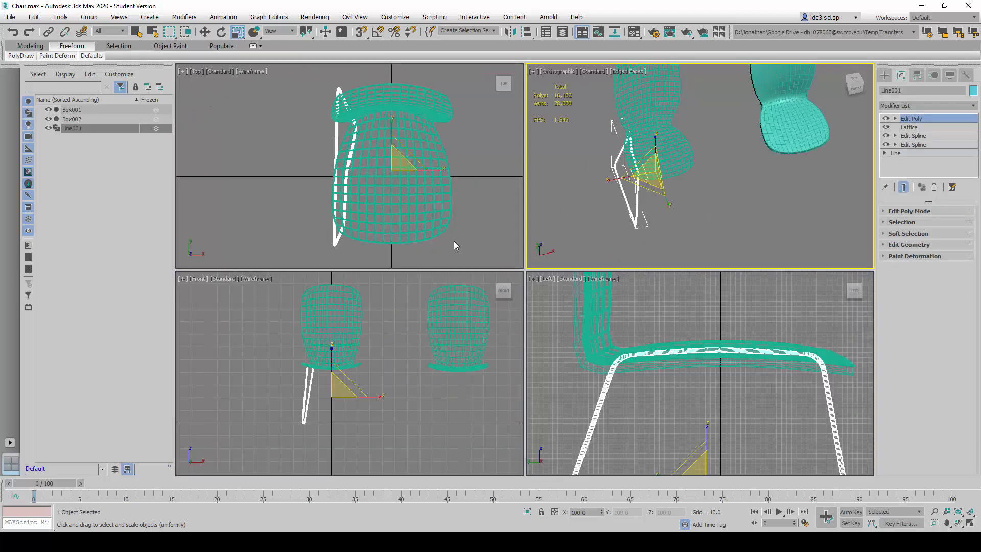
{"action": "left_click", "coordinate": [496, 240]}
{"action": "key", "text": "alt+w"}
{"action": "scroll", "coordinate": [481, 249], "scroll_direction": "down", "scroll_amount": 4}
{"action": "scroll", "coordinate": [479, 240], "scroll_direction": "up", "scroll_amount": 4}
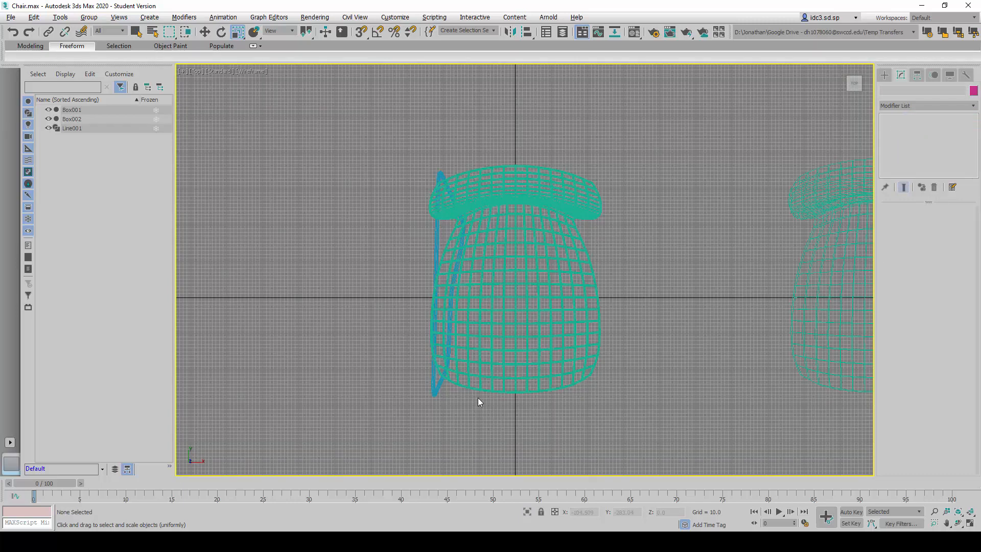
{"action": "left_click", "coordinate": [436, 236]}
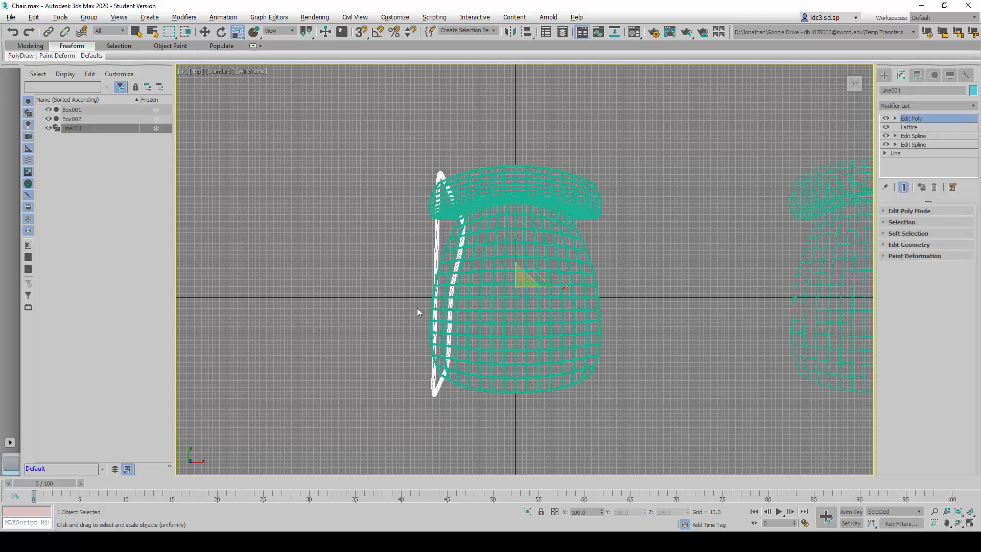
- Mirror the leg frame across the X axis as an instance, placing a second frame on the chair's other side
{"action": "left_click", "coordinate": [34, 17]}
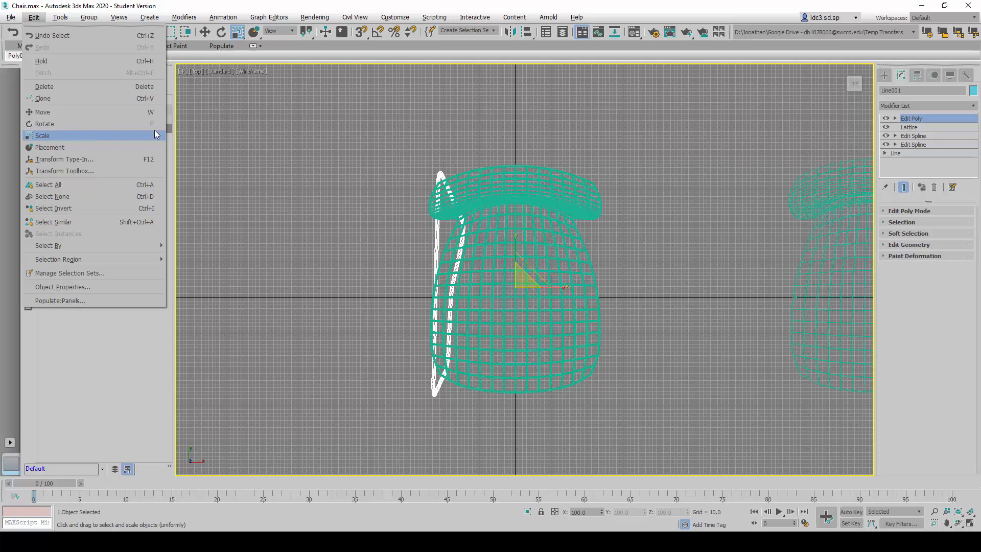
{"action": "mouse_move", "coordinate": [77, 20]}
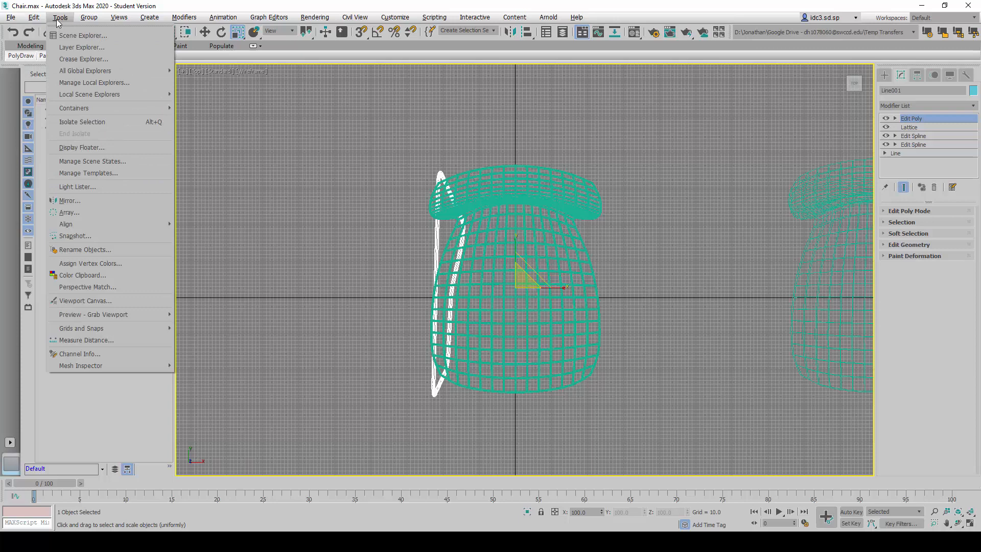
{"action": "left_click", "coordinate": [108, 198]}
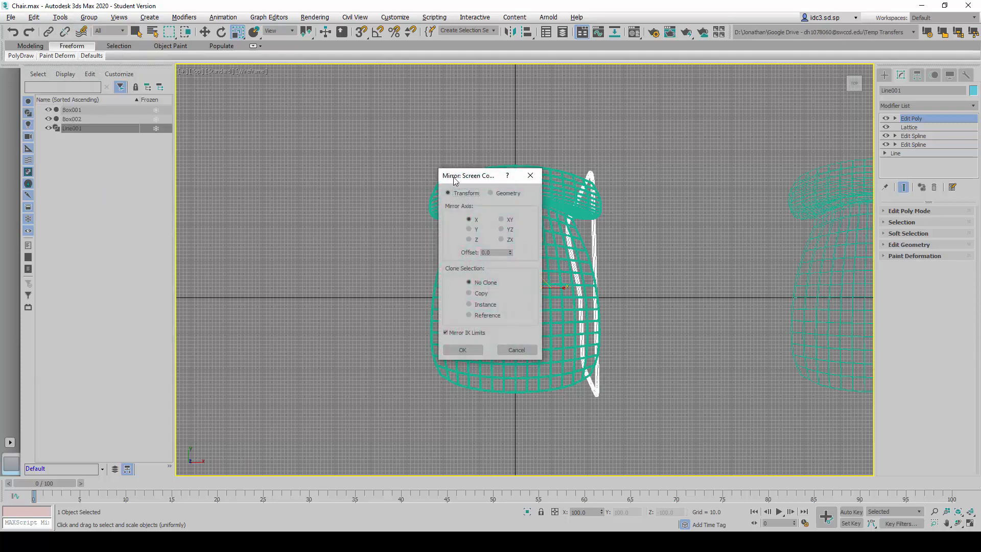
{"action": "left_click_drag", "start_coordinate": [459, 177], "coordinate": [271, 189]}
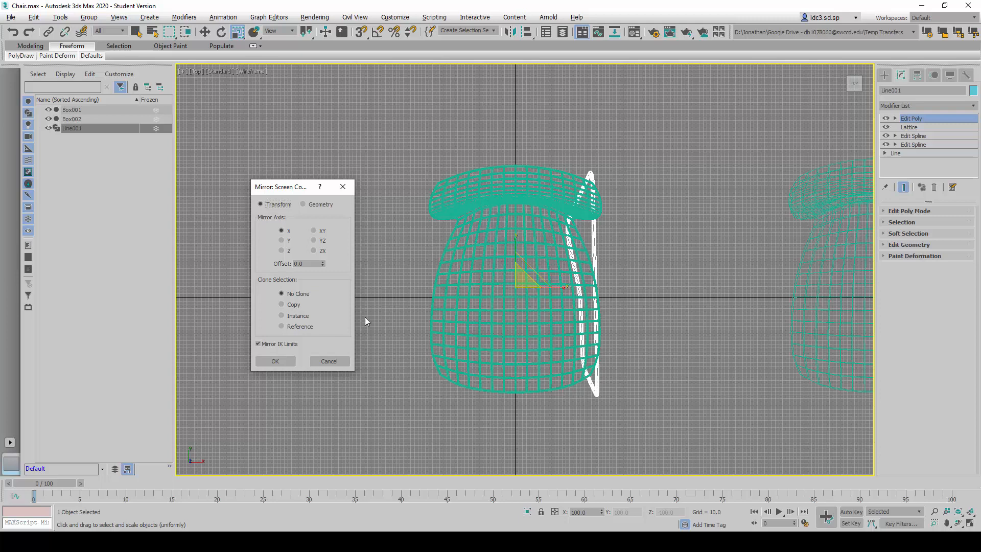
{"action": "left_click", "coordinate": [284, 307]}
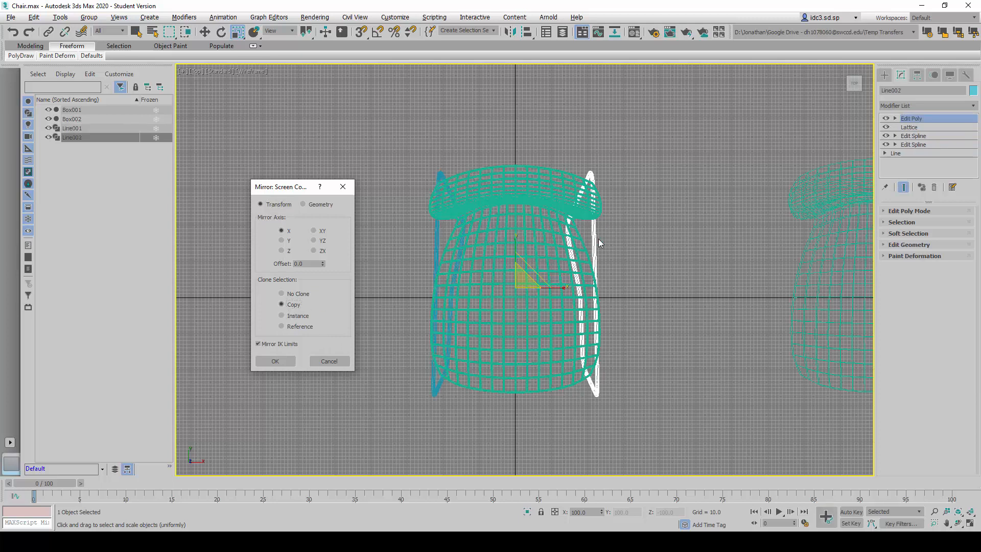
{"action": "left_click", "coordinate": [300, 316]}
{"action": "left_click", "coordinate": [289, 314]}
{"action": "left_click", "coordinate": [275, 361]}
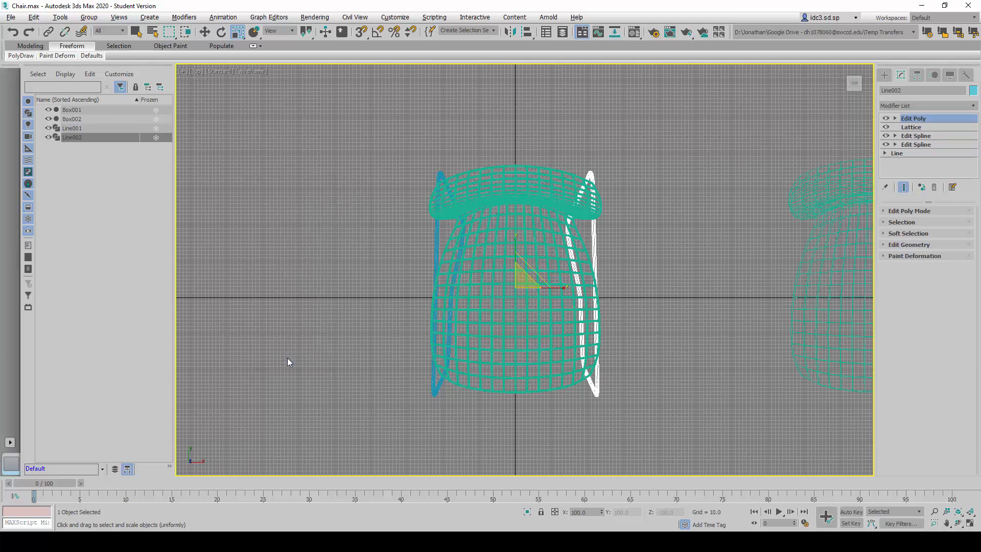
- Show the orthographic view maximized, select both leg frames of the wireframe chair, and activate the Move tool
{"action": "left_click", "coordinate": [326, 307]}
{"action": "key", "text": "alt+w"}
{"action": "left_click", "coordinate": [667, 240]}
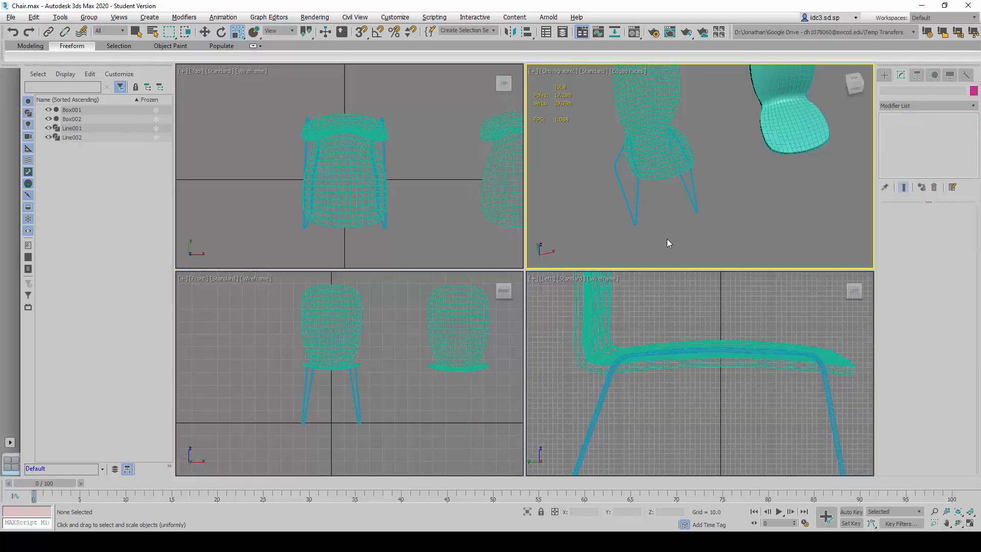
{"action": "key", "text": "alt+w"}
{"action": "middle_click_drag", "start_coordinate": [569, 330], "coordinate": [591, 300], "text": "alt"}
{"action": "scroll", "coordinate": [590, 296], "scroll_direction": "down", "scroll_amount": 3}
{"action": "middle_click_drag", "start_coordinate": [569, 251], "coordinate": [581, 285]}
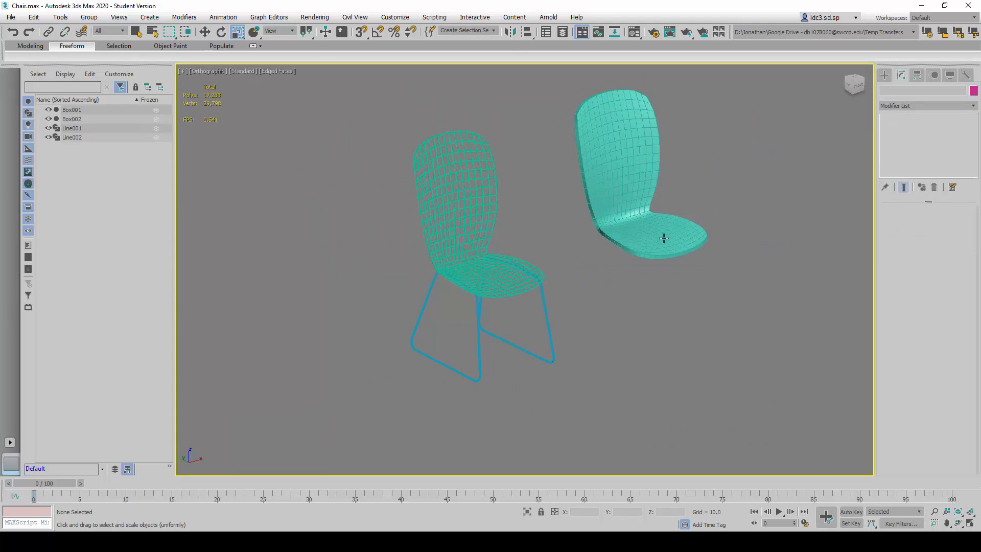
{"action": "left_click_drag", "start_coordinate": [602, 383], "coordinate": [460, 339]}
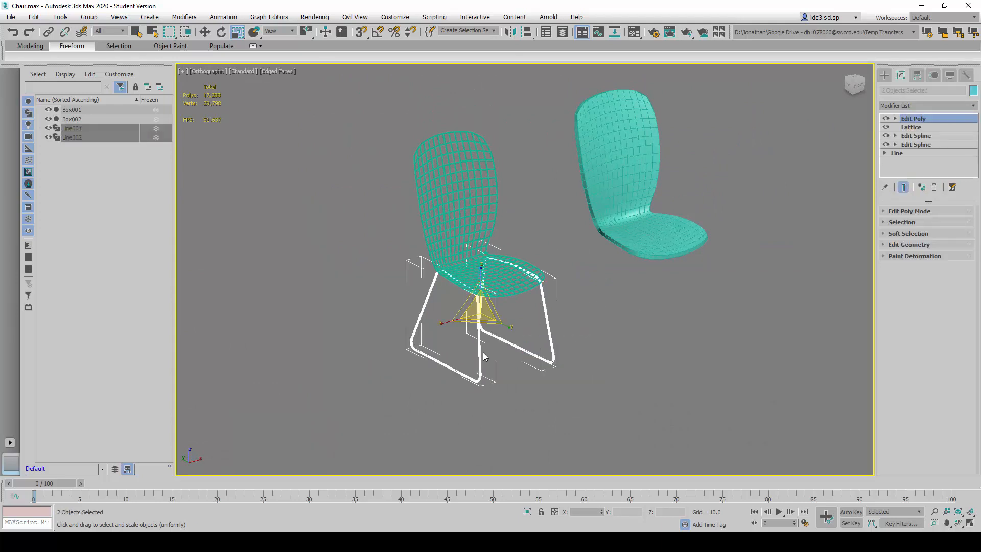
{"action": "left_click", "coordinate": [206, 33]}
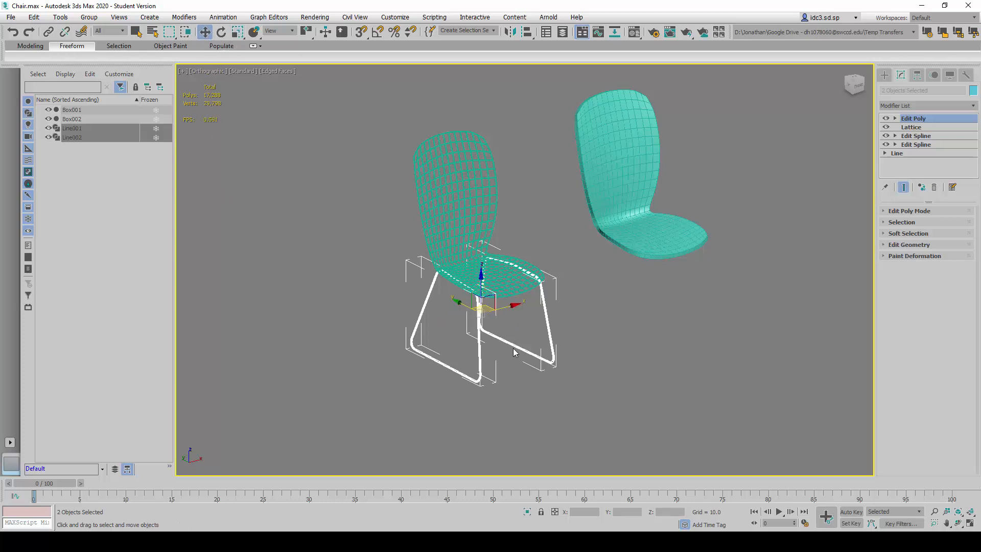
{"action": "left_click_drag", "start_coordinate": [509, 307], "coordinate": [613, 277], "text": "ctrl"}
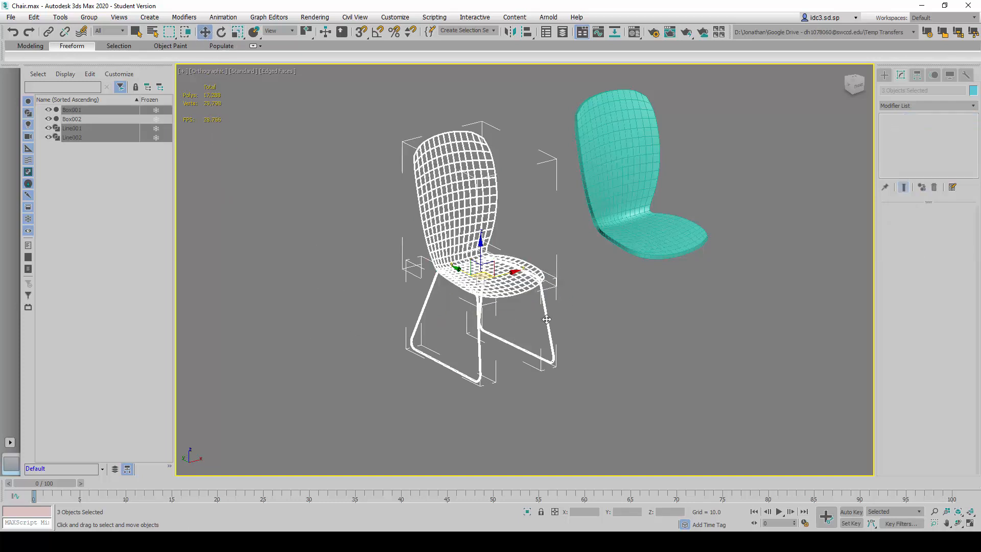
{"action": "left_click", "coordinate": [570, 348]}
{"action": "left_click_drag", "start_coordinate": [452, 354], "coordinate": [453, 354]}
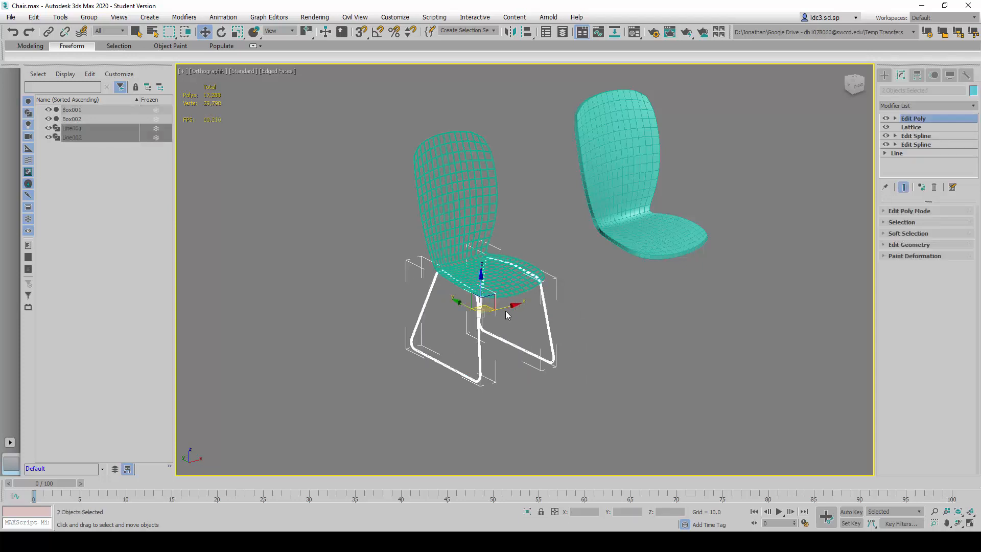
{"action": "mouse_move", "coordinate": [517, 309]}
{"action": "left_mouse_down", "text": "shift"}
{"action": "mouse_move", "coordinate": [685, 263]}
{"action": "mouse_move", "coordinate": [675, 261]}
{"action": "left_mouse_up", "text": "shift"}
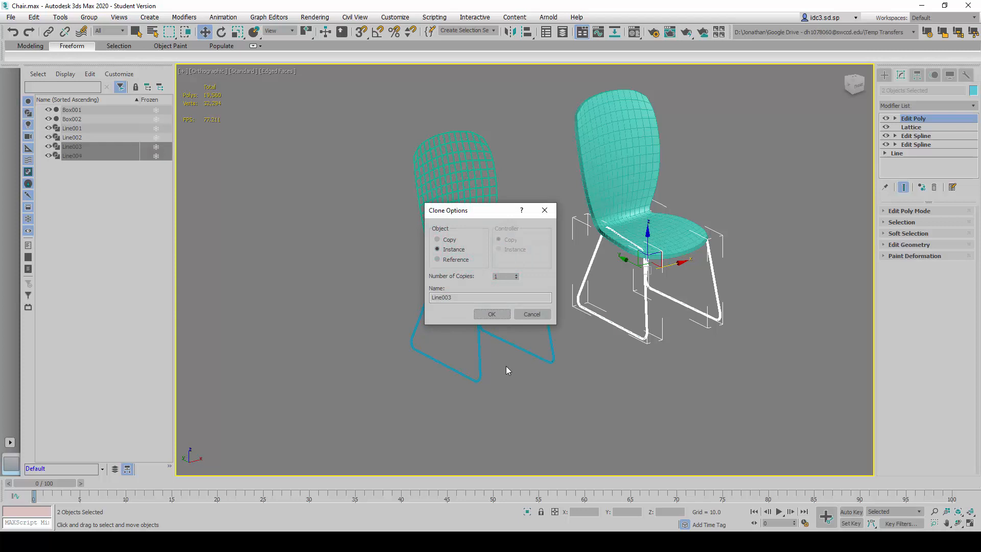
{"action": "left_click", "coordinate": [542, 317]}
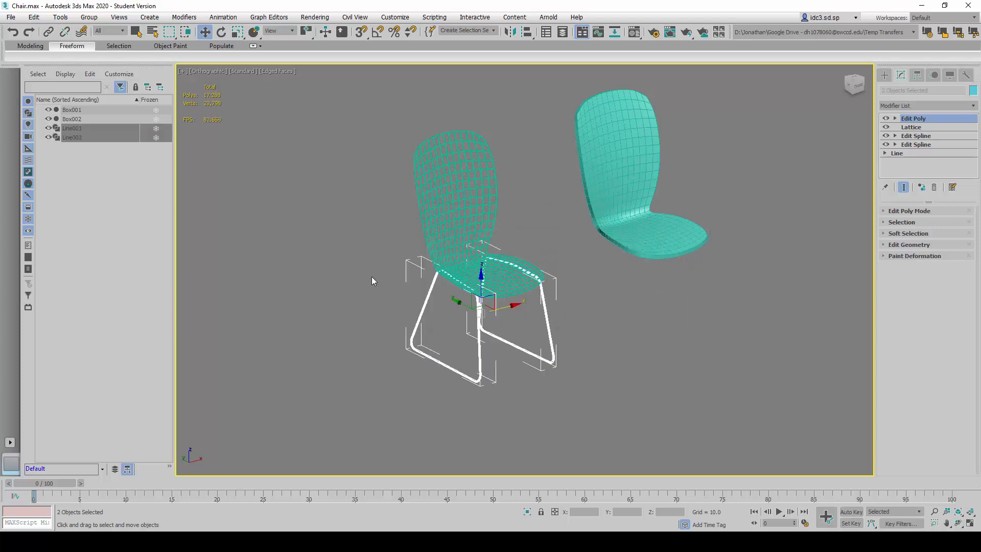
- Bring up the Move Transform Type-In and clone both leg frames in place as a copy
{"action": "middle_click_drag", "start_coordinate": [548, 326], "coordinate": [541, 305], "text": "alt"}
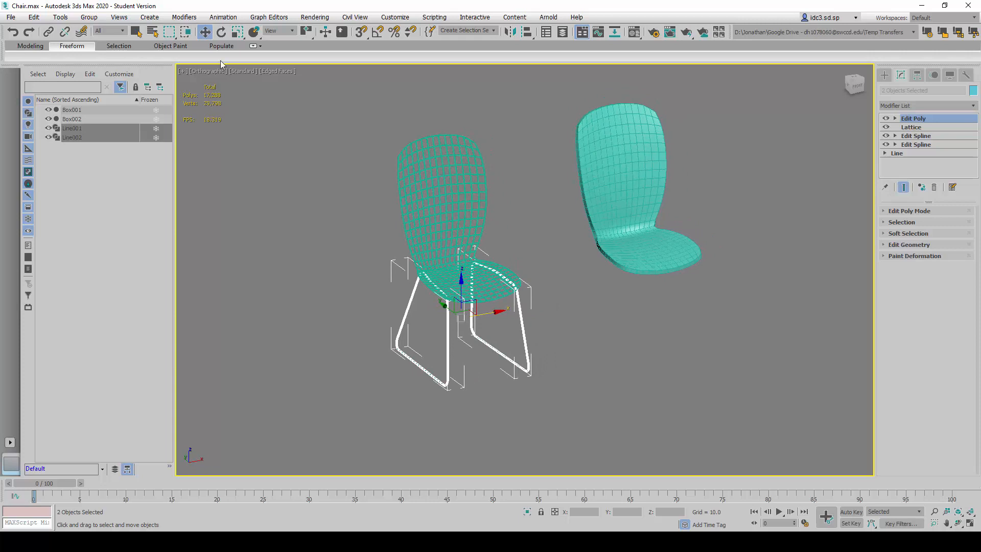
{"action": "right_click", "coordinate": [205, 32]}
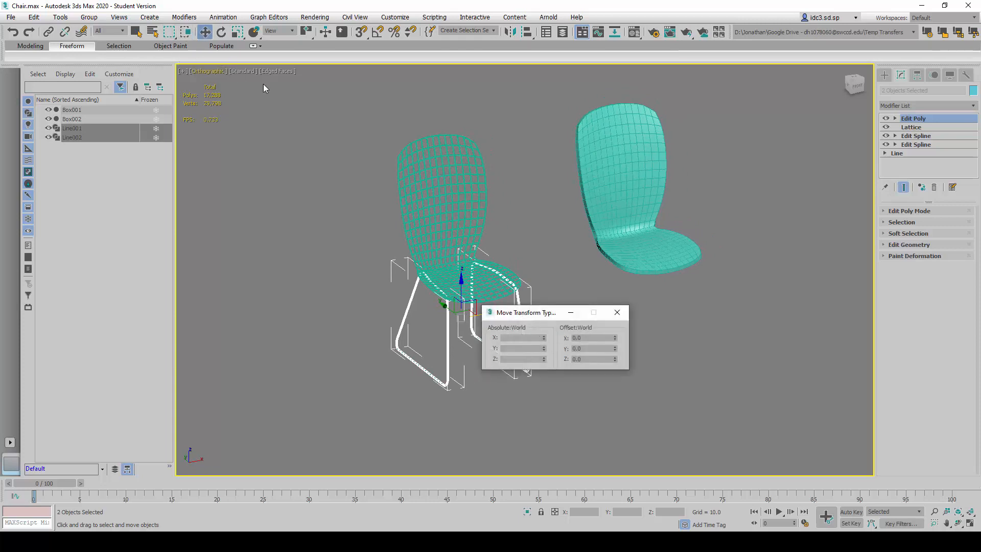
{"action": "left_click_drag", "start_coordinate": [517, 317], "coordinate": [602, 354]}
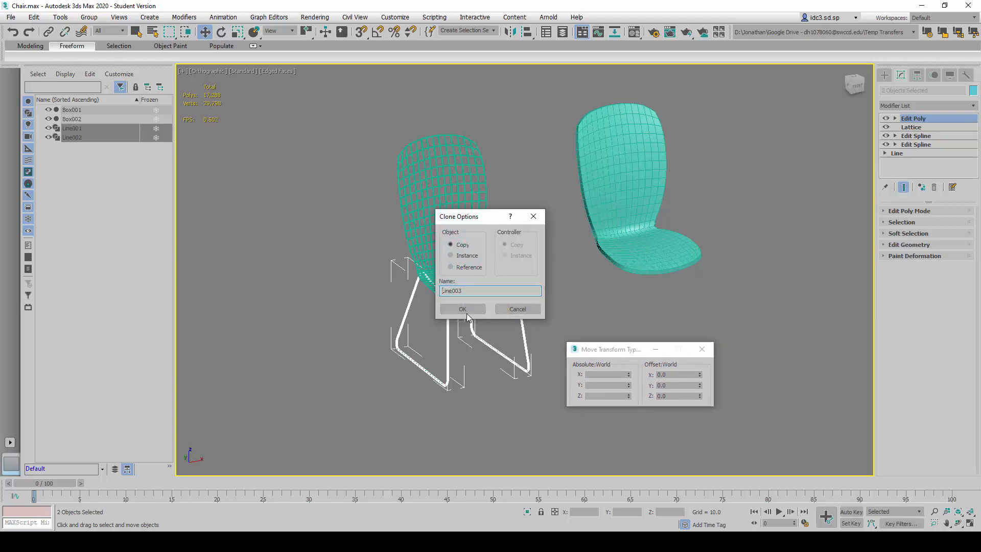
{"action": "left_click", "coordinate": [467, 314]}
- Offset the copied leg frames by 1000 along the world X axis under the solid seat, and deselect them
{"action": "double_click", "coordinate": [666, 375]}
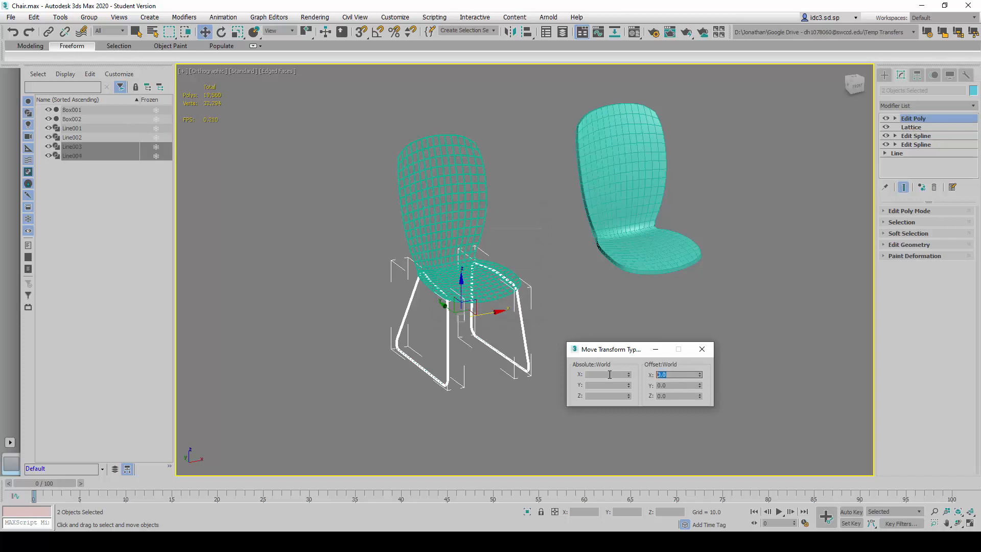
{"action": "type", "text": "1000"}
{"action": "key", "text": "Return"}
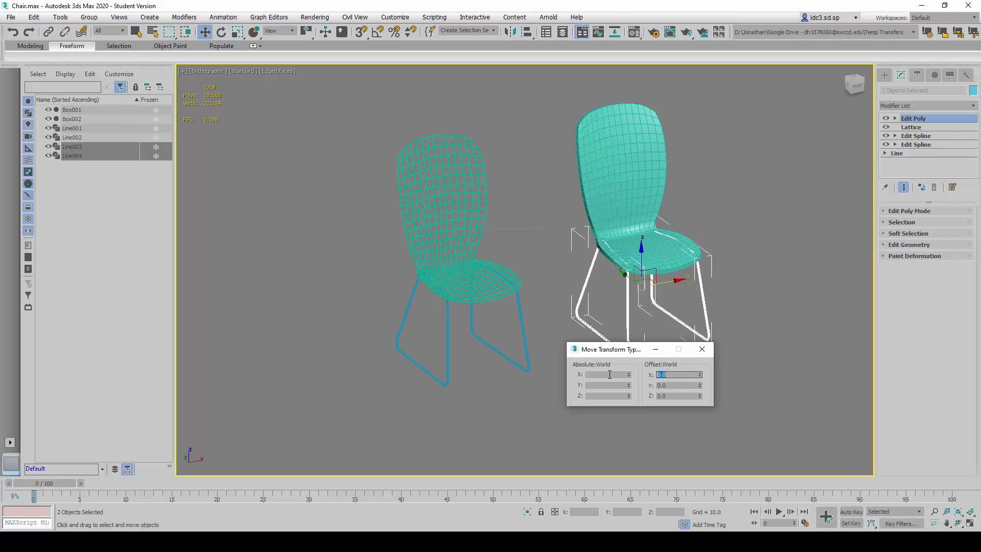
{"action": "left_click", "coordinate": [708, 352]}
{"action": "left_click", "coordinate": [754, 265]}
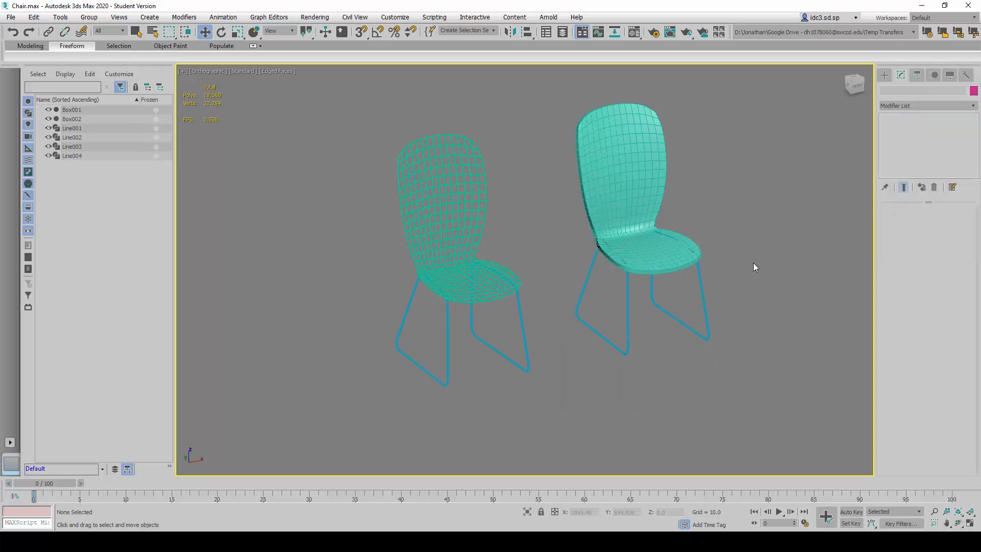
- Examine where the copied leg frames meet the surface of the solid chair seat
{"action": "middle_click_drag", "start_coordinate": [662, 265], "coordinate": [608, 306]}
{"action": "scroll", "coordinate": [609, 306], "scroll_direction": "up", "scroll_amount": 4}
{"action": "scroll", "coordinate": [607, 337], "scroll_direction": "down", "scroll_amount": 4}
{"action": "scroll", "coordinate": [609, 339], "scroll_direction": "up", "scroll_amount": 2}
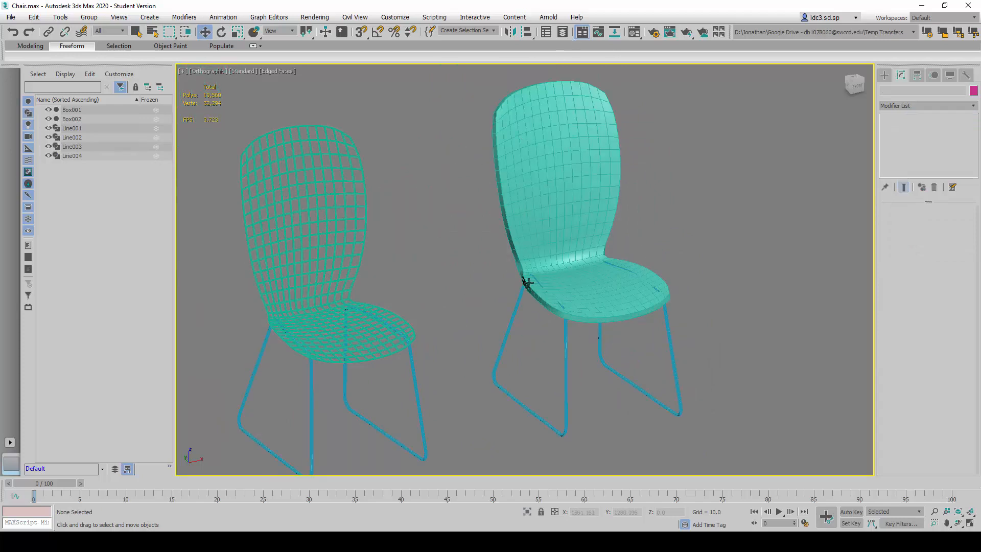
{"action": "scroll", "coordinate": [521, 287], "scroll_direction": "up", "scroll_amount": 3}
{"action": "scroll", "coordinate": [543, 261], "scroll_direction": "down", "scroll_amount": 2}
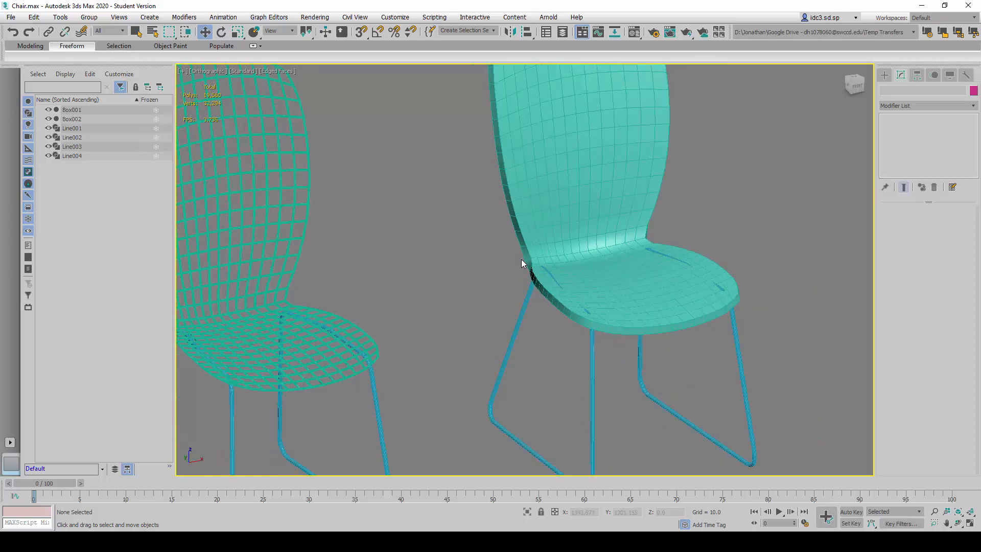
{"action": "scroll", "coordinate": [557, 284], "scroll_direction": "up", "scroll_amount": 2}
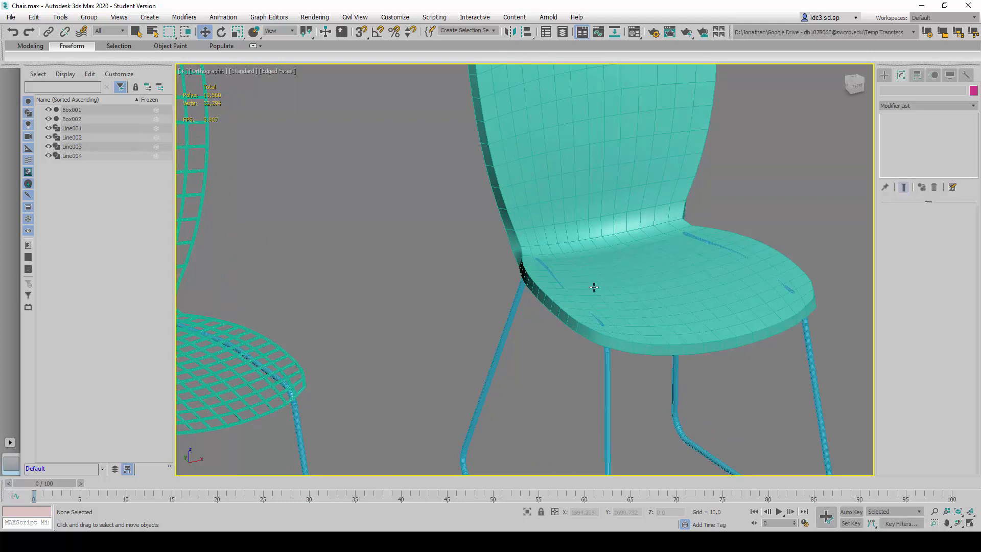
- Set the solid seat's Shell modifier to an inner amount of 0 and an outer amount of 20
{"action": "left_click", "coordinate": [545, 187]}
{"action": "scroll", "coordinate": [547, 189], "scroll_direction": "down", "scroll_amount": 4}
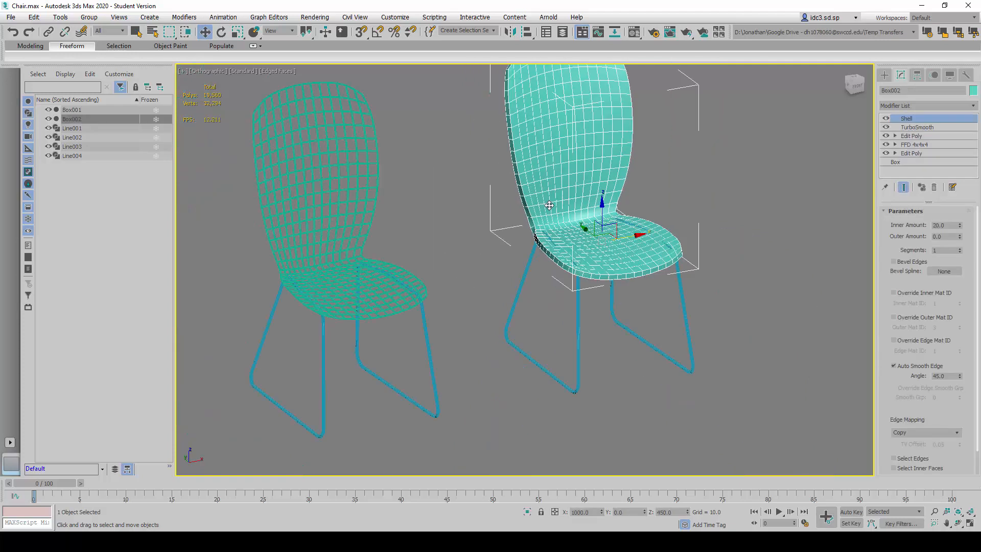
{"action": "middle_click_drag", "start_coordinate": [598, 159], "coordinate": [576, 211]}
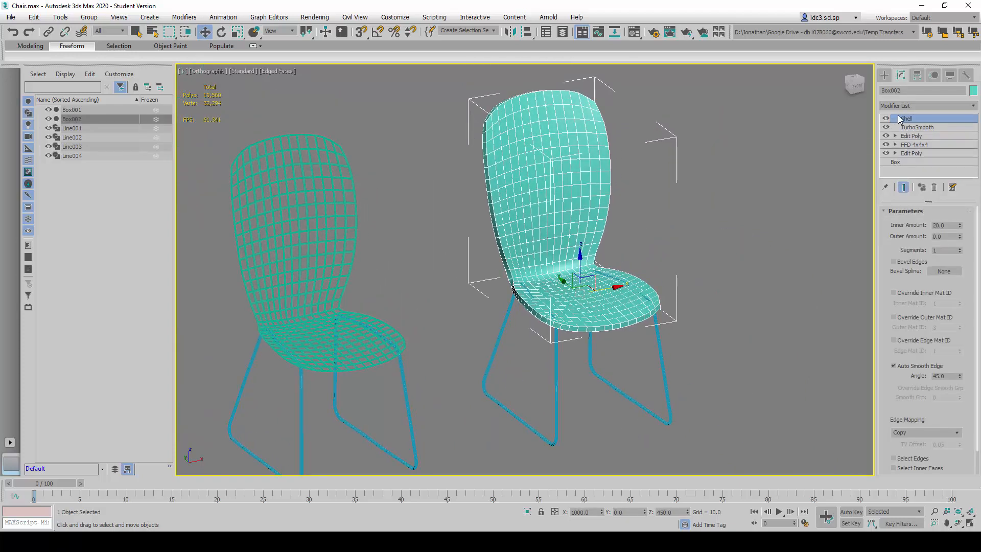
{"action": "double_click", "coordinate": [945, 226]}
{"action": "type", "text": "0"}
{"action": "key", "text": "Tab"}
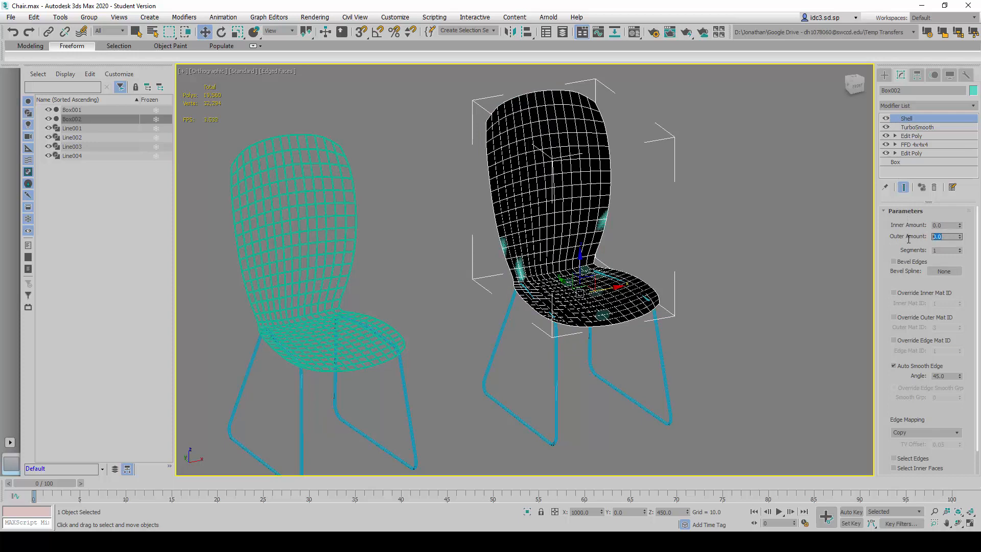
{"action": "type", "text": "20"}
{"action": "key", "text": "Return"}
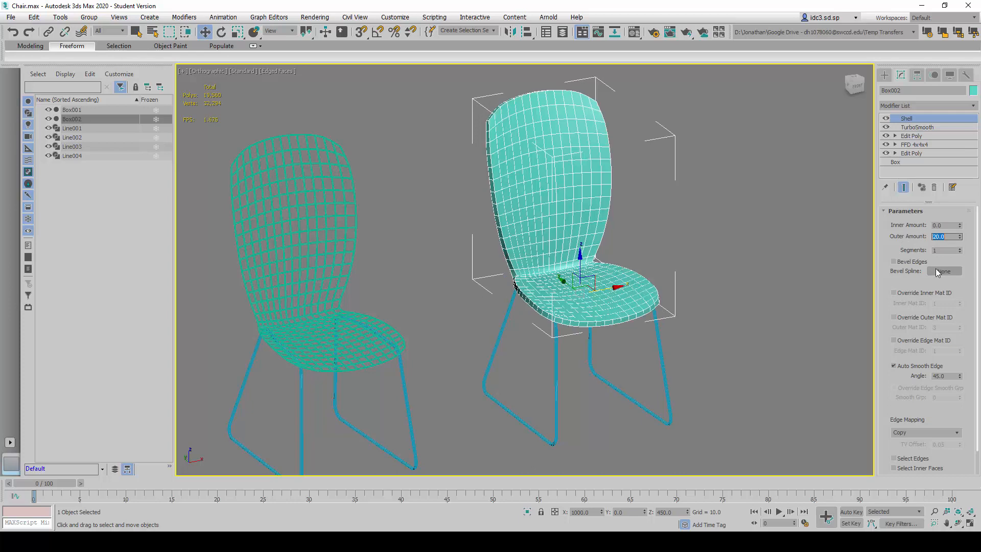
{"action": "left_click", "coordinate": [733, 339]}
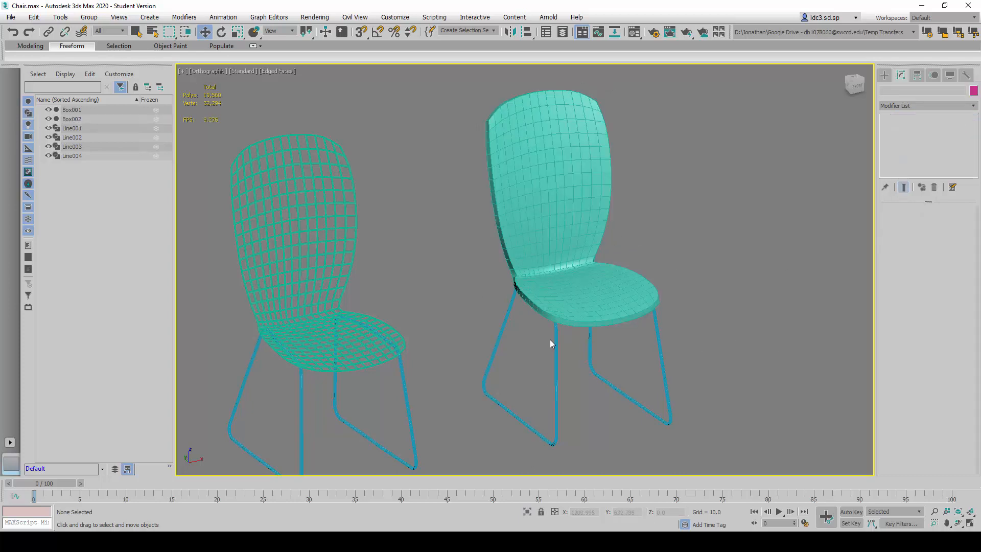
- Render both chairs in an angled orthographic view, inspect the rendered image up close, and close the render window
{"action": "middle_click_drag", "start_coordinate": [549, 344], "coordinate": [588, 343], "text": "alt"}
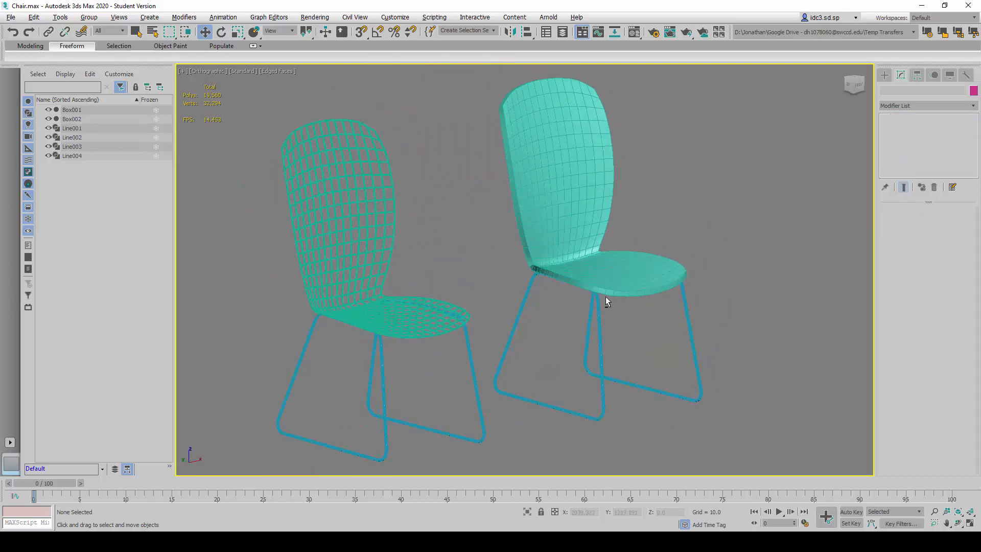
{"action": "middle_click_drag", "start_coordinate": [604, 312], "coordinate": [667, 330], "text": "alt"}
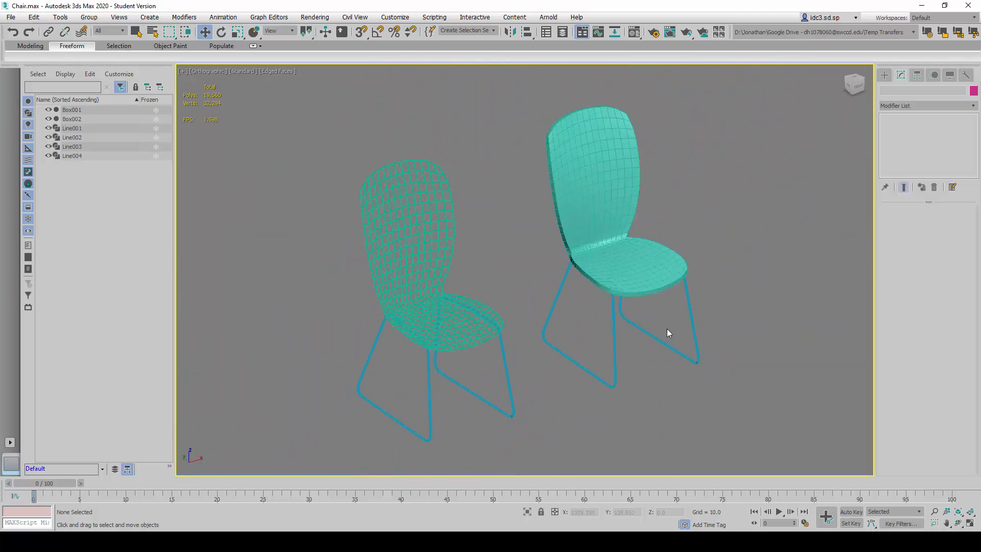
{"action": "middle_click_drag", "start_coordinate": [651, 371], "coordinate": [648, 373], "text": "alt"}
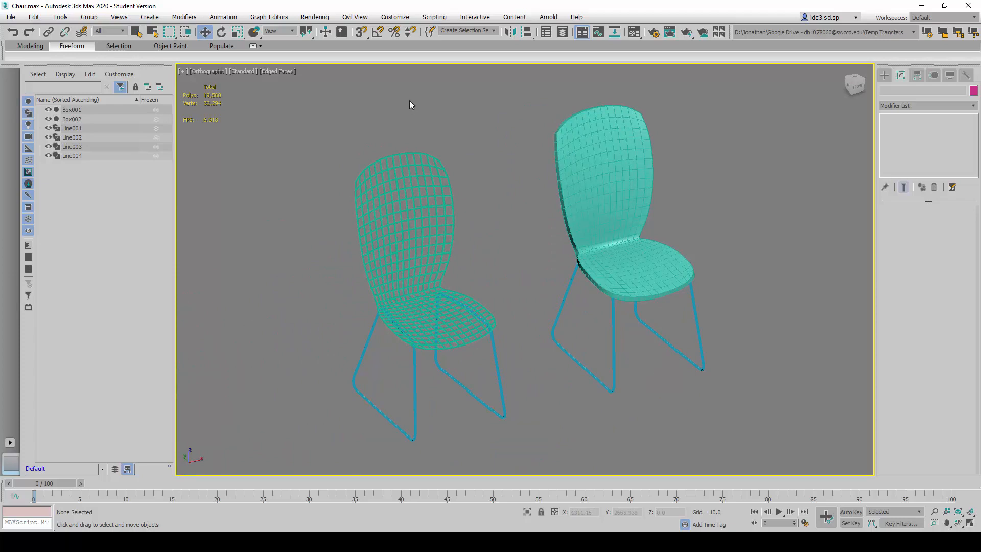
{"action": "left_click", "coordinate": [314, 17]}
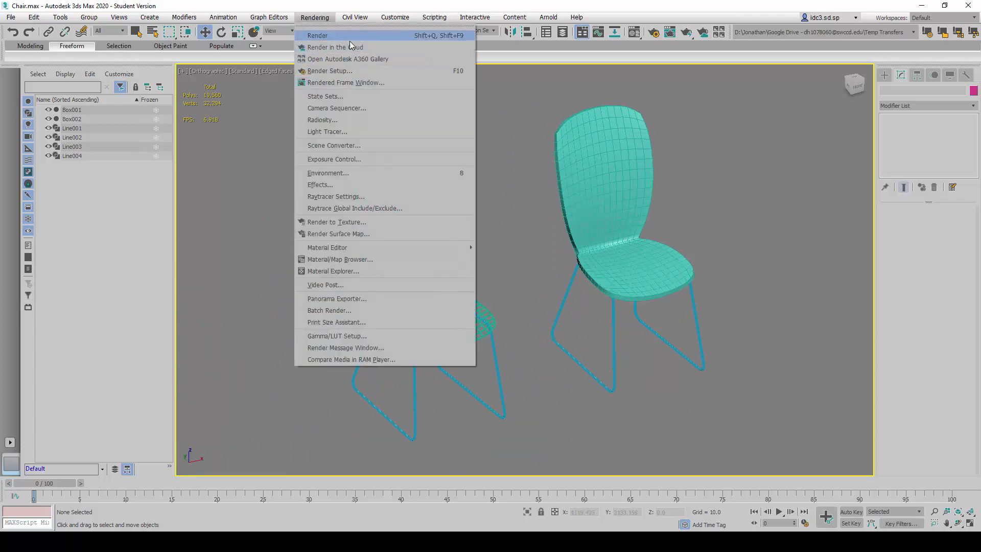
{"action": "left_click", "coordinate": [350, 41]}
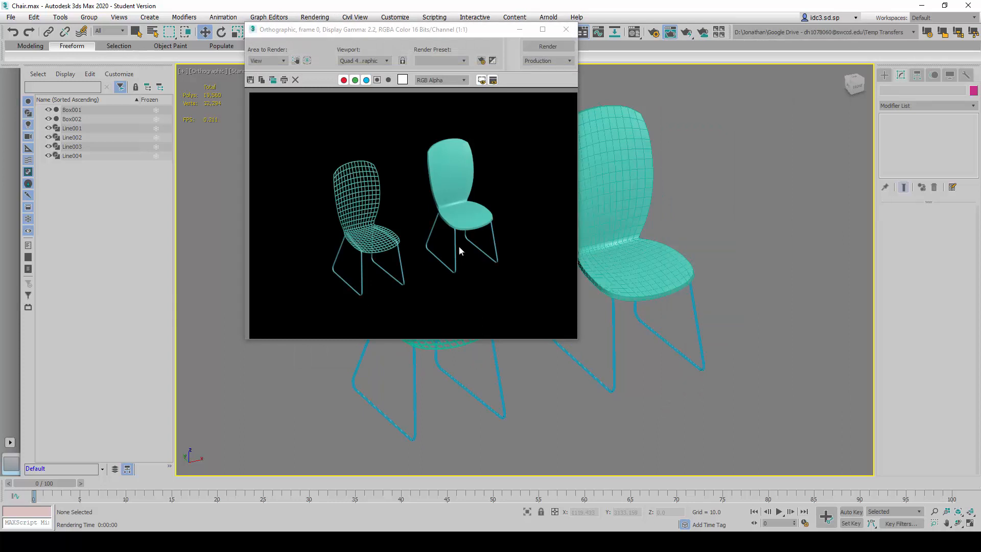
{"action": "scroll", "coordinate": [469, 239], "scroll_direction": "up", "scroll_amount": 1}
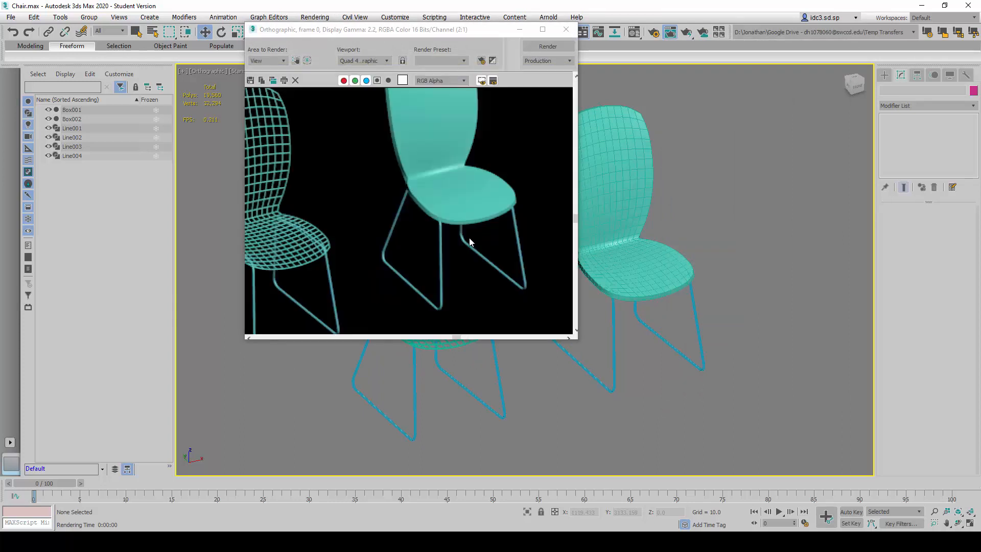
{"action": "scroll", "coordinate": [469, 239], "scroll_direction": "down", "scroll_amount": 1}
{"action": "left_click_drag", "start_coordinate": [446, 30], "coordinate": [477, 82]}
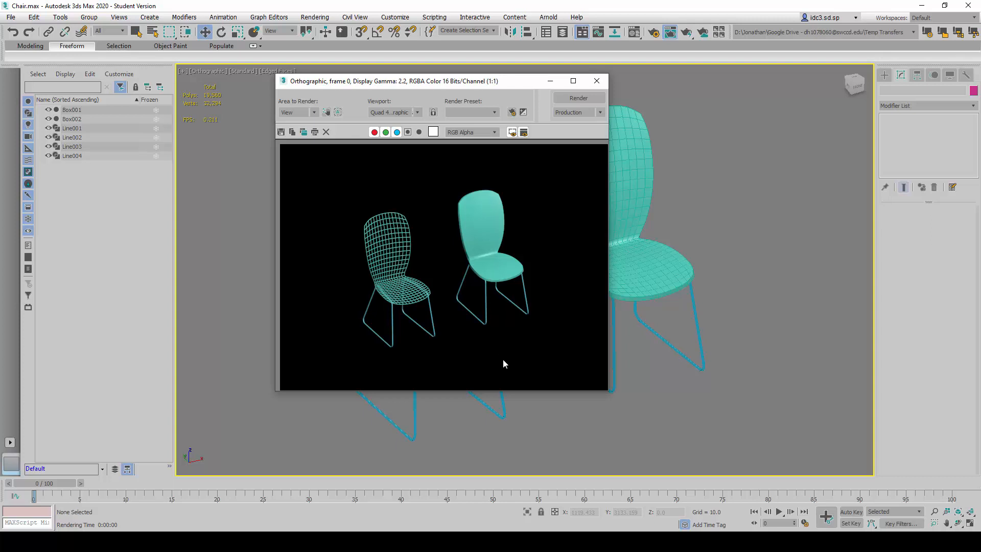
{"action": "left_click", "coordinate": [596, 81]}
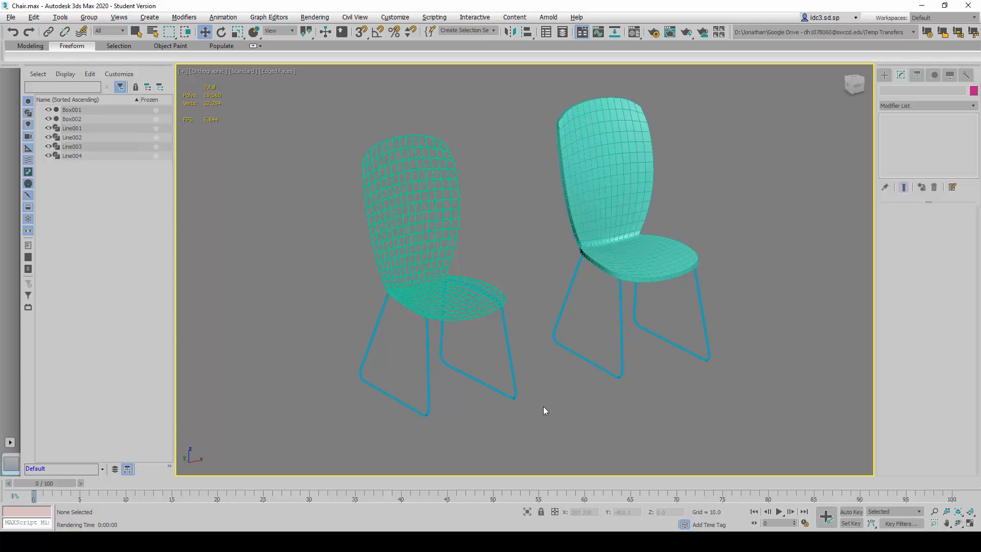
- Render both chairs again from a slightly lower orthographic angle and move the render window clear of the scene's edge
{"action": "left_click", "coordinate": [315, 17]}
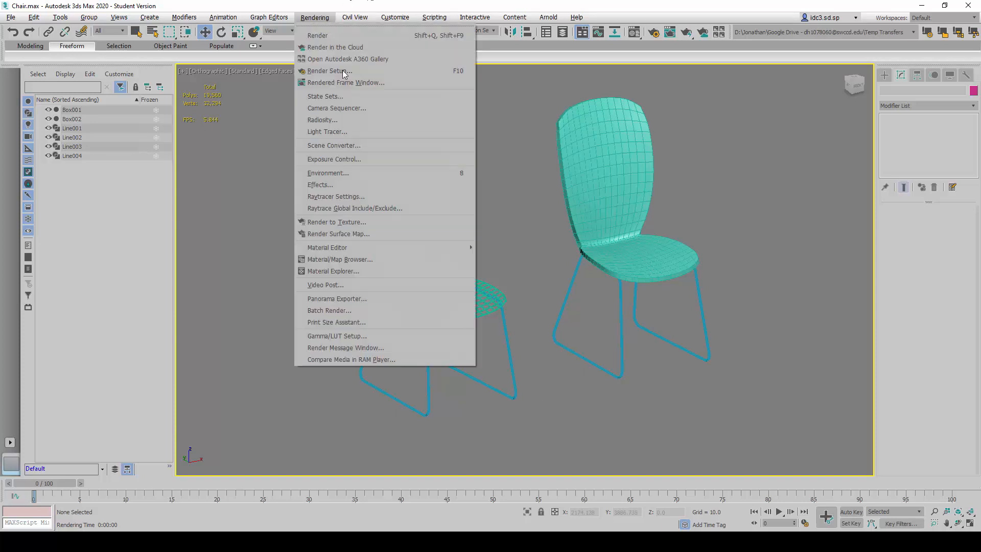
{"action": "left_click", "coordinate": [353, 35]}
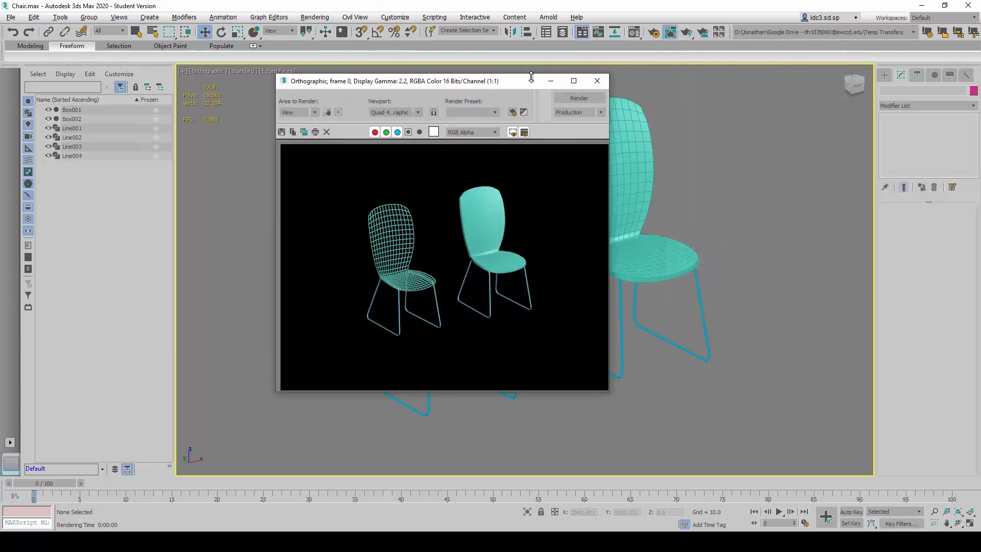
{"action": "left_click_drag", "start_coordinate": [522, 85], "coordinate": [572, 113]}
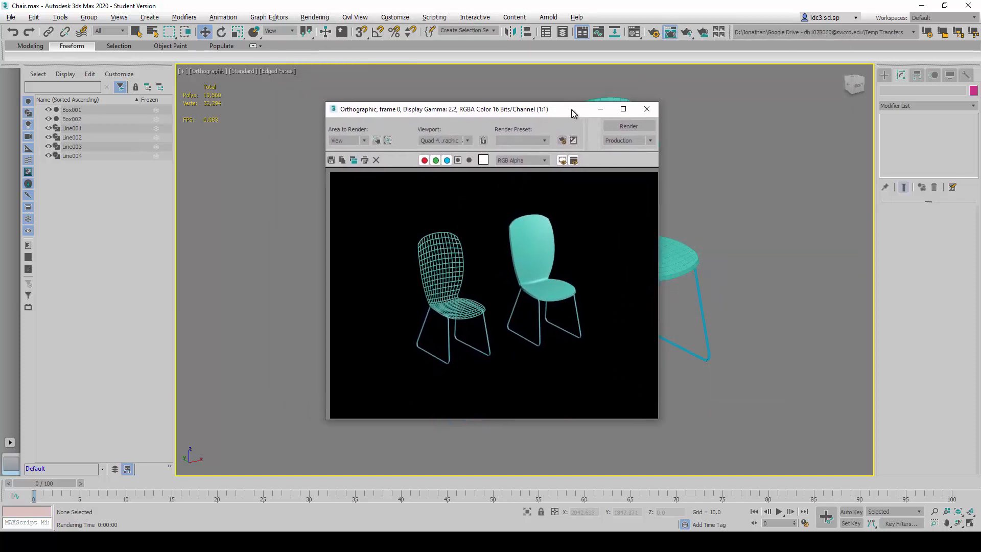